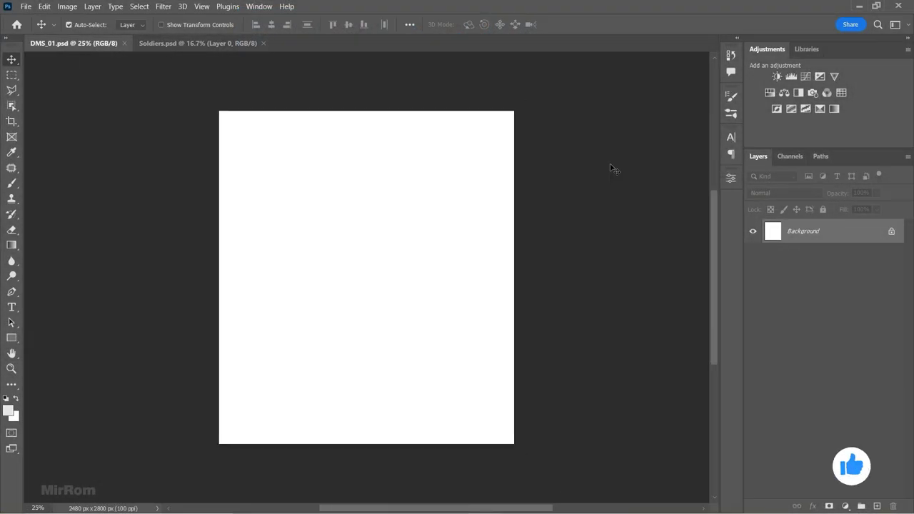
Check the DMS_01 canvas size, then preview the Soldiers mask by toggling it off and on
{"action": "key", "text": "ctrl+alt+i"}
{"action": "left_click", "coordinate": [632, 81]}
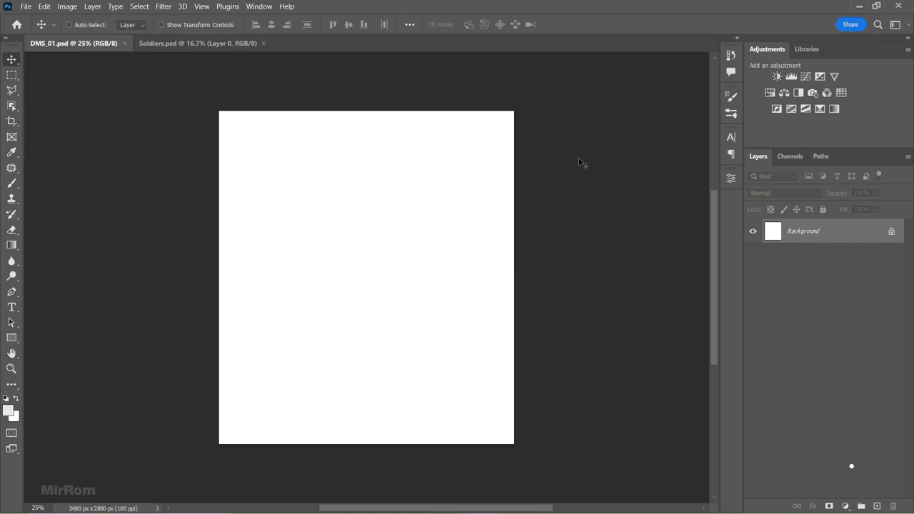
{"action": "left_click", "coordinate": [229, 44]}
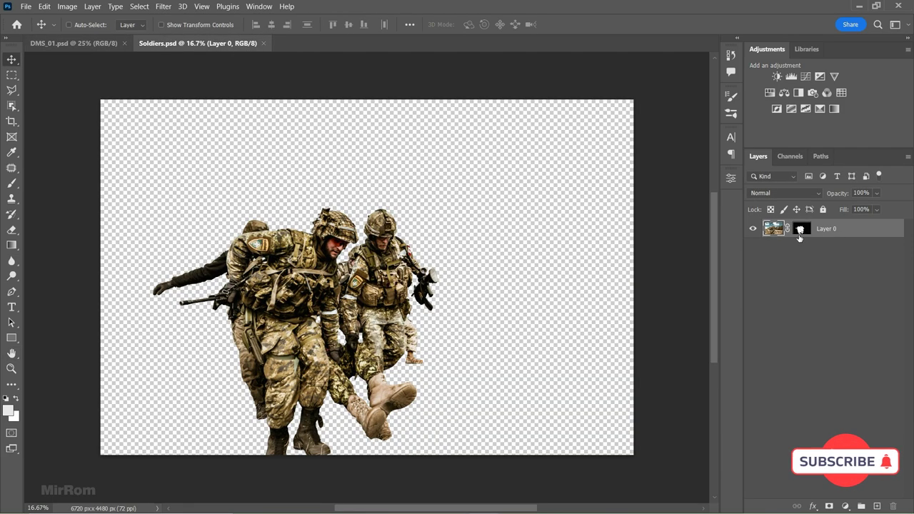
{"action": "right_click", "coordinate": [800, 231]}
{"action": "left_click", "coordinate": [805, 239]}
{"action": "right_click", "coordinate": [800, 230]}
{"action": "left_click", "coordinate": [805, 239]}
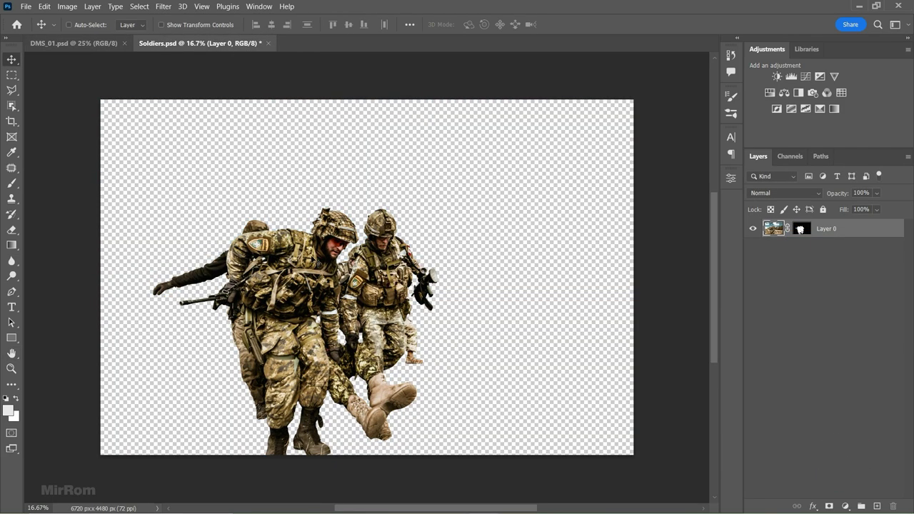
Copy the soldiers into DMS_01, close Soldiers.psd unsaved, apply the mask, and name the layer Soldiers
{"action": "left_click_drag", "start_coordinate": [343, 285], "coordinate": [325, 198]}
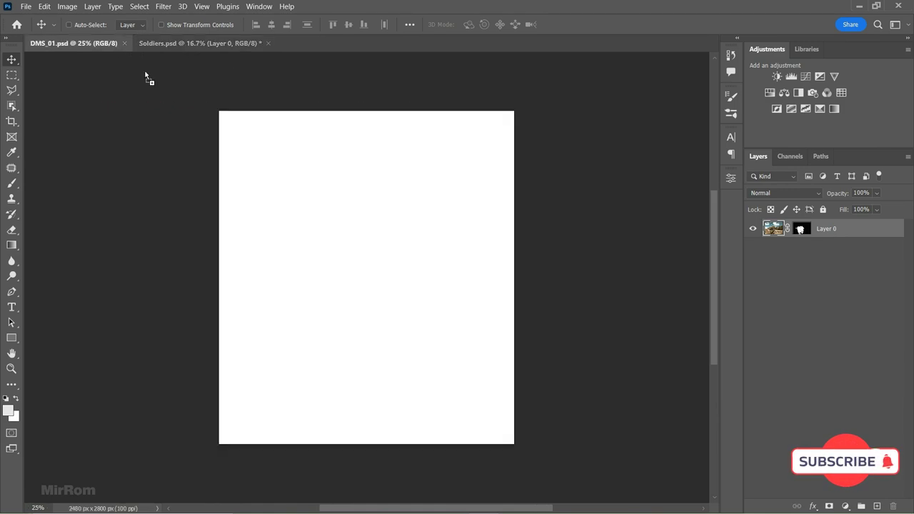
{"action": "left_click", "coordinate": [298, 43]}
{"action": "left_click", "coordinate": [454, 202]}
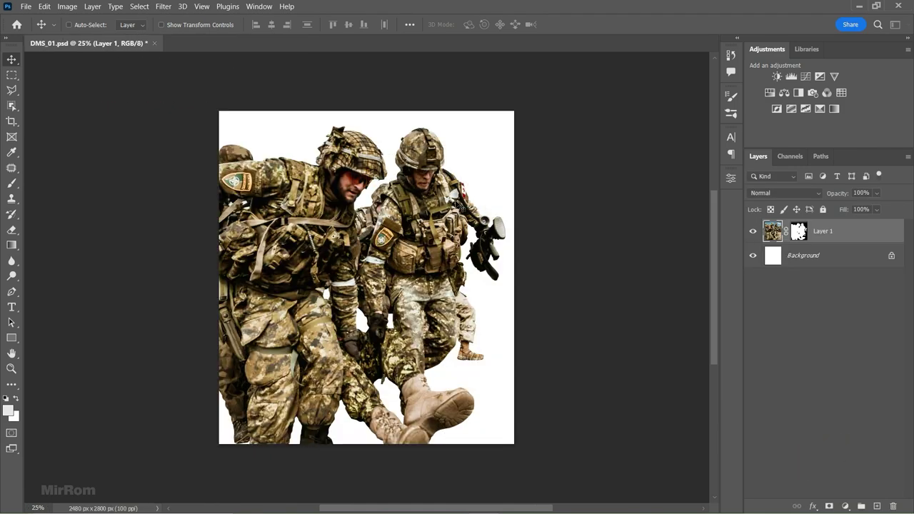
{"action": "right_click", "coordinate": [792, 231]}
{"action": "left_click", "coordinate": [807, 264]}
{"action": "type", "text": "rs"}
{"action": "key", "text": "Return"}
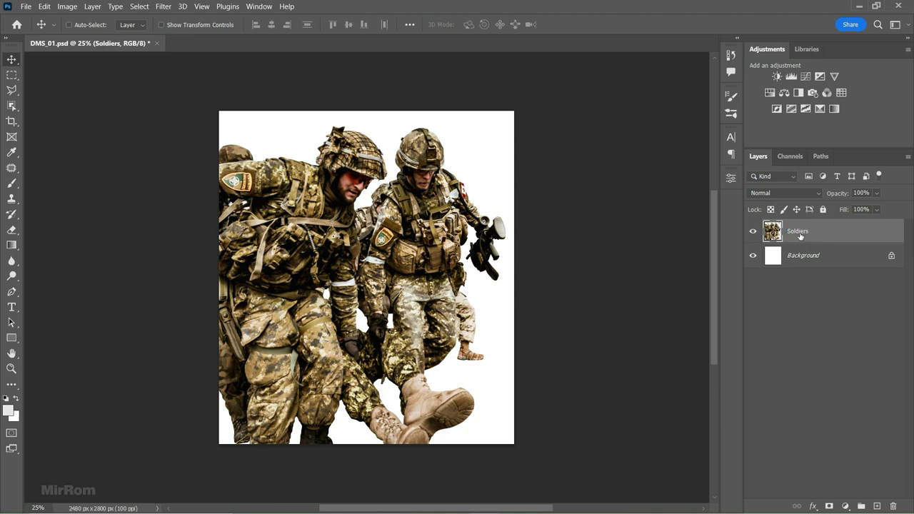
Convert Soldiers to a smart object and scale it to about 48% near the page centre
{"action": "left_click", "coordinate": [907, 156]}
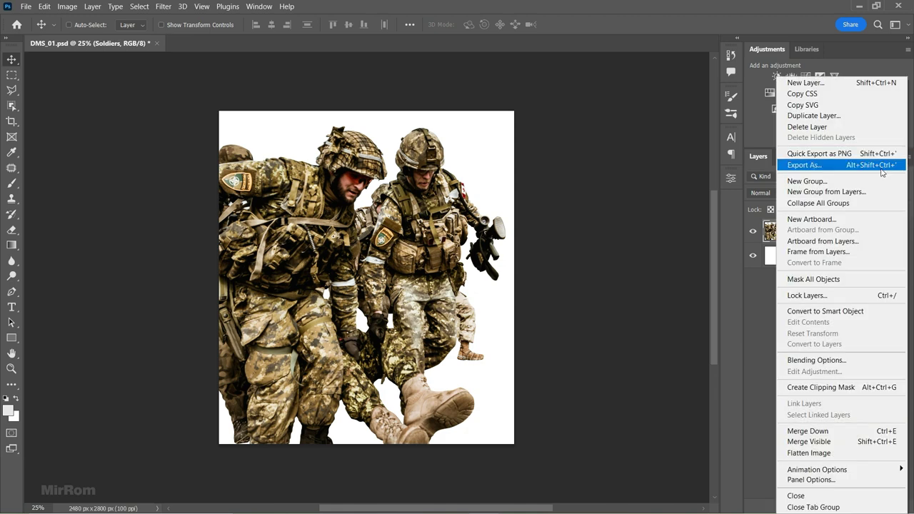
{"action": "left_click", "coordinate": [835, 310]}
{"action": "key", "text": "ctrl+t"}
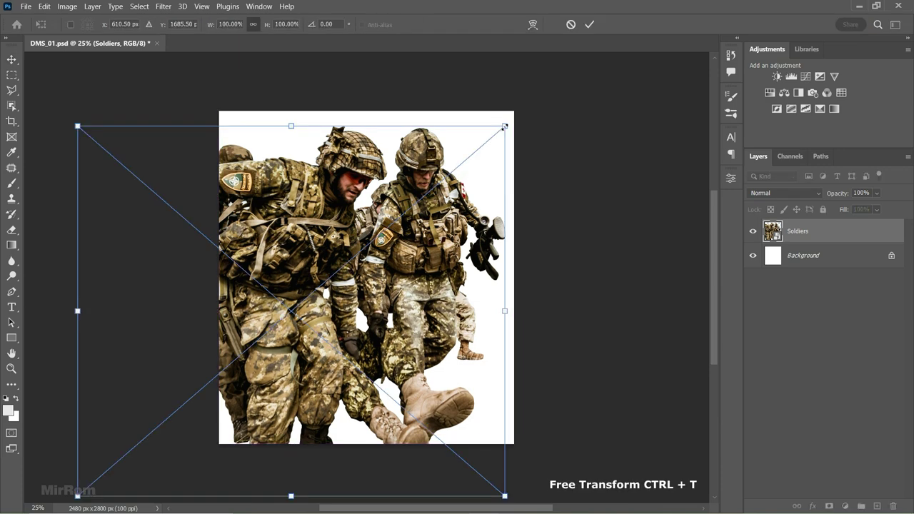
{"action": "left_click_drag", "start_coordinate": [504, 126], "coordinate": [392, 222]}
{"action": "left_click_drag", "start_coordinate": [364, 272], "coordinate": [438, 270]}
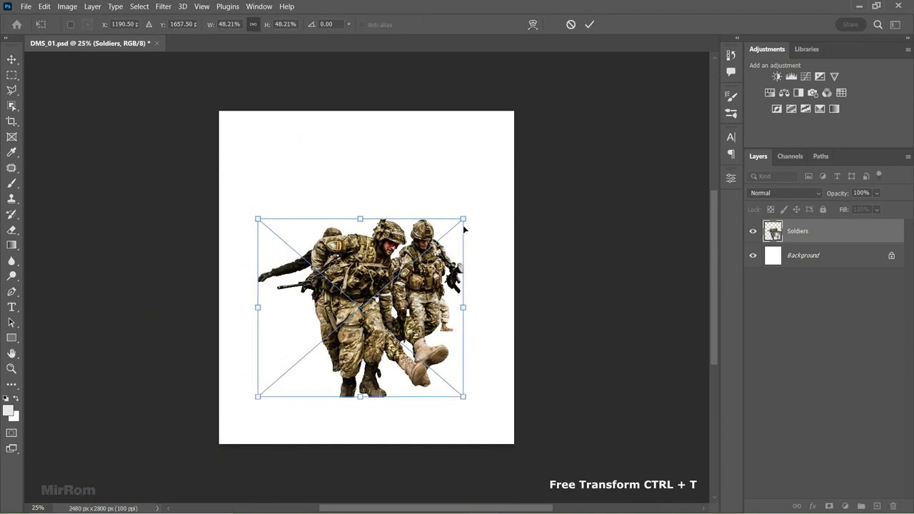
{"action": "left_click", "coordinate": [589, 24]}
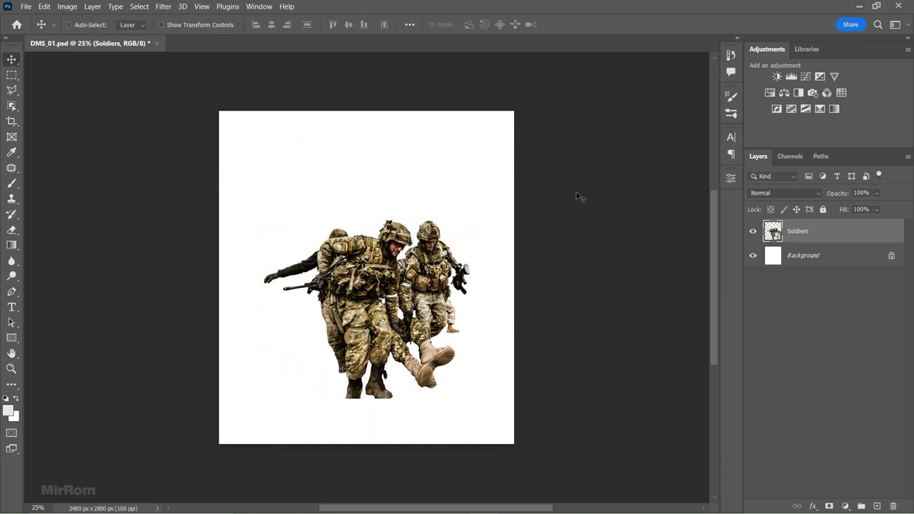
{"action": "left_click", "coordinate": [812, 262]}
{"action": "left_click", "coordinate": [29, 8]}
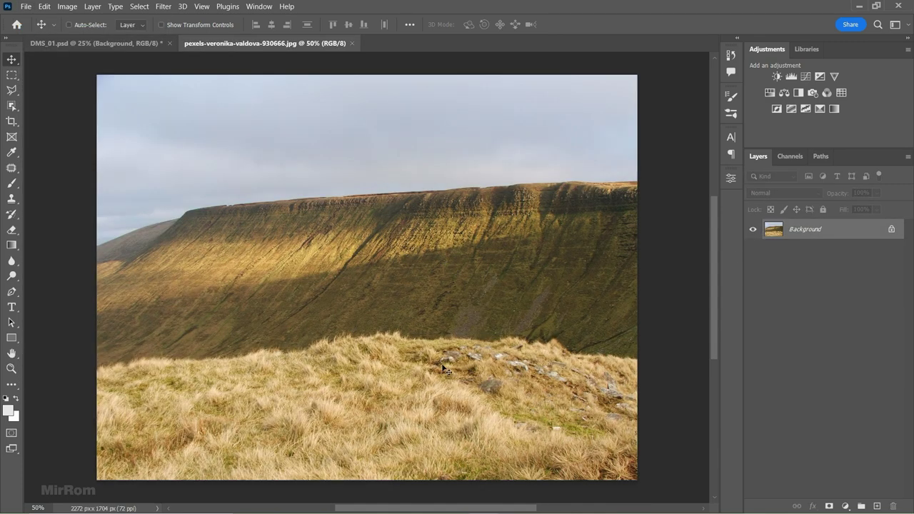
Quick-select the hillside photo's foreground grass and send the selection to Select and Mask
{"action": "right_click", "coordinate": [11, 106]}
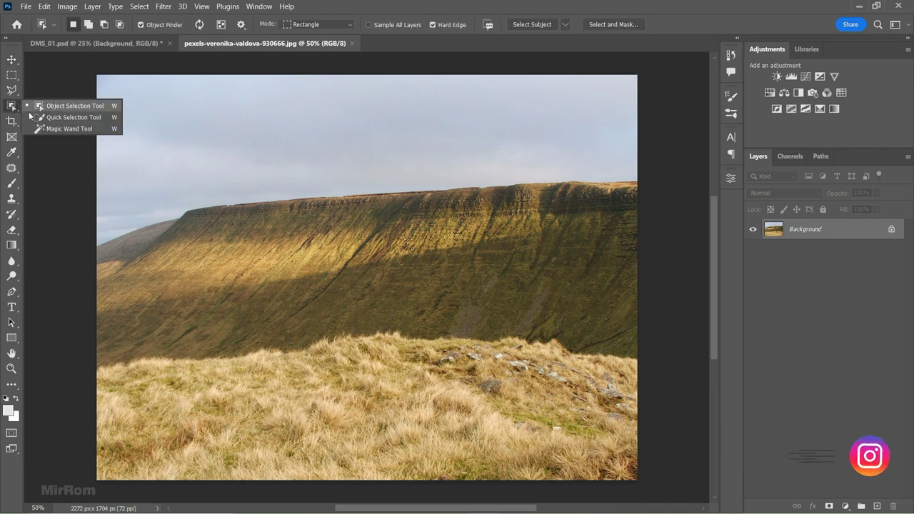
{"action": "left_click", "coordinate": [64, 116]}
{"action": "left_click_drag", "start_coordinate": [207, 378], "coordinate": [512, 368]}
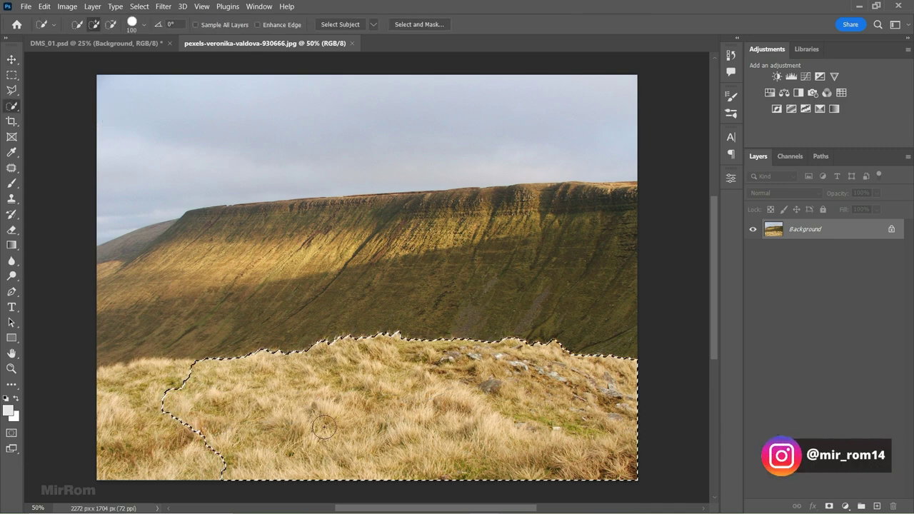
{"action": "left_click_drag", "start_coordinate": [512, 368], "coordinate": [360, 401]}
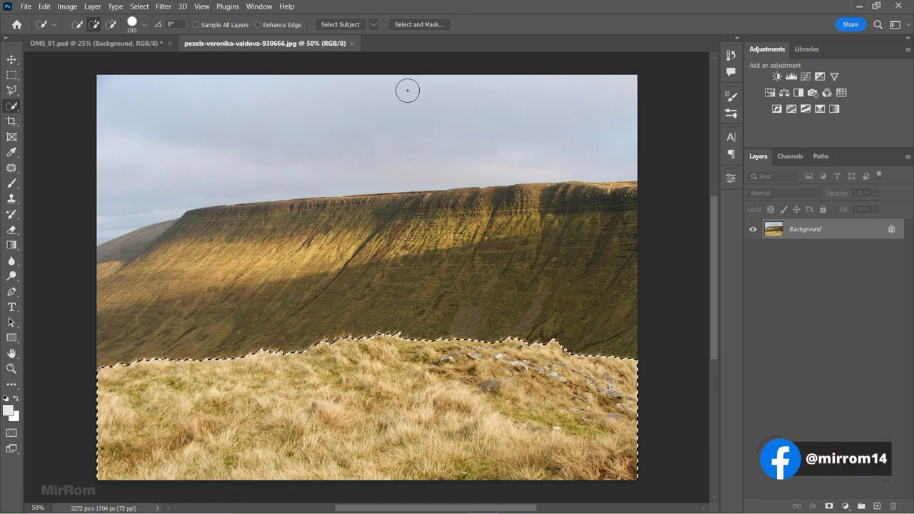
{"action": "left_click", "coordinate": [414, 24]}
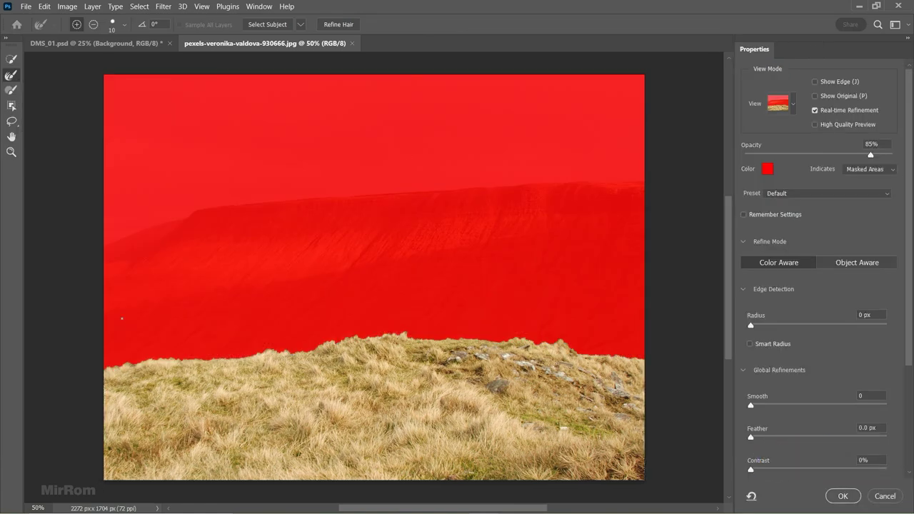
Refine the grass-sky edge with a 2 px smart radius and Smooth 4, outputting a layer mask
{"action": "scroll", "coordinate": [100, 396], "scroll_direction": "up", "scroll_amount": 2}
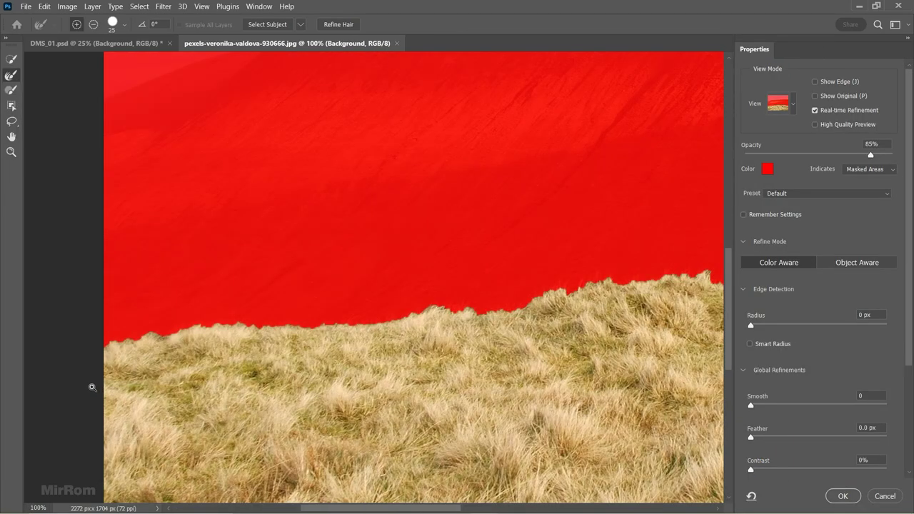
{"action": "scroll", "coordinate": [90, 383], "scroll_direction": "up", "scroll_amount": 1}
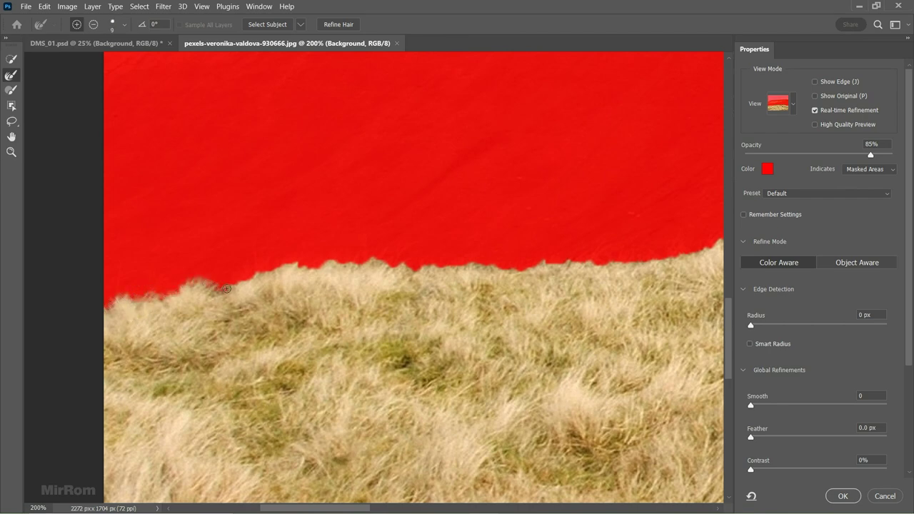
{"action": "mouse_move", "coordinate": [335, 263]}
{"action": "left_mouse_down"}
{"action": "mouse_move", "coordinate": [664, 275]}
{"action": "mouse_move", "coordinate": [345, 234]}
{"action": "mouse_move", "coordinate": [475, 241]}
{"action": "mouse_move", "coordinate": [625, 195]}
{"action": "mouse_move", "coordinate": [203, 194]}
{"action": "left_mouse_up"}
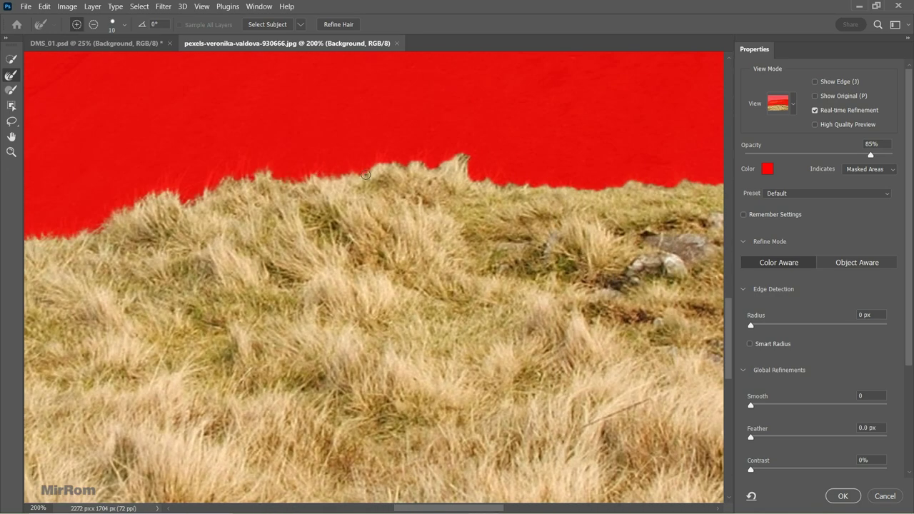
{"action": "left_click_drag", "start_coordinate": [364, 175], "coordinate": [470, 179]}
{"action": "left_click_drag", "start_coordinate": [669, 189], "coordinate": [336, 191]}
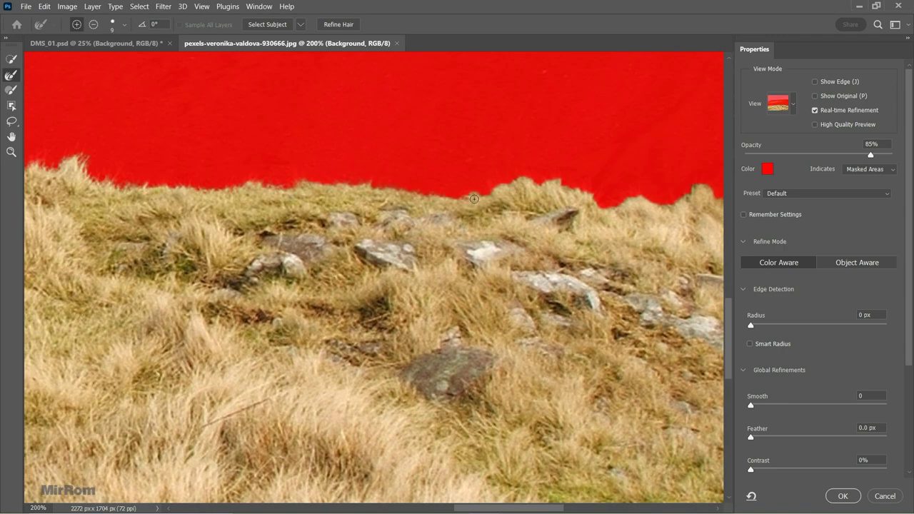
{"action": "left_click_drag", "start_coordinate": [459, 430], "coordinate": [323, 201]}
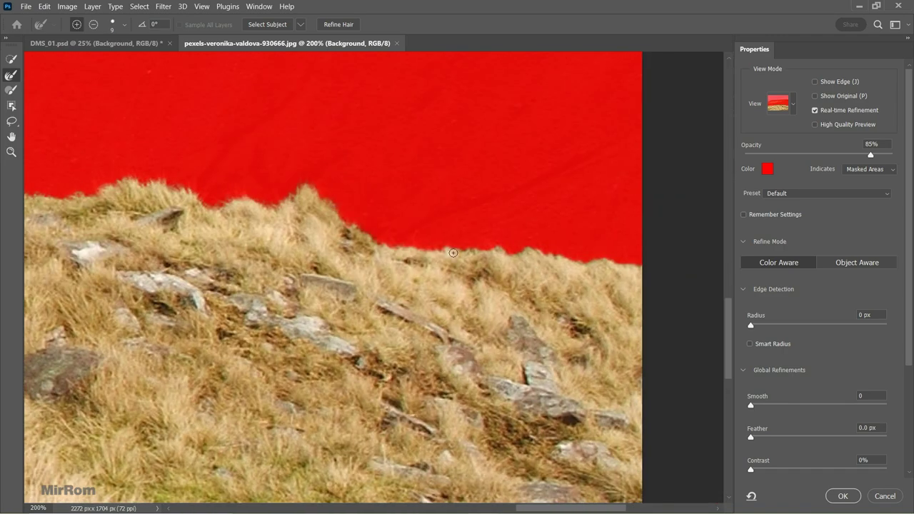
{"action": "left_click_drag", "start_coordinate": [528, 496], "coordinate": [826, 333]}
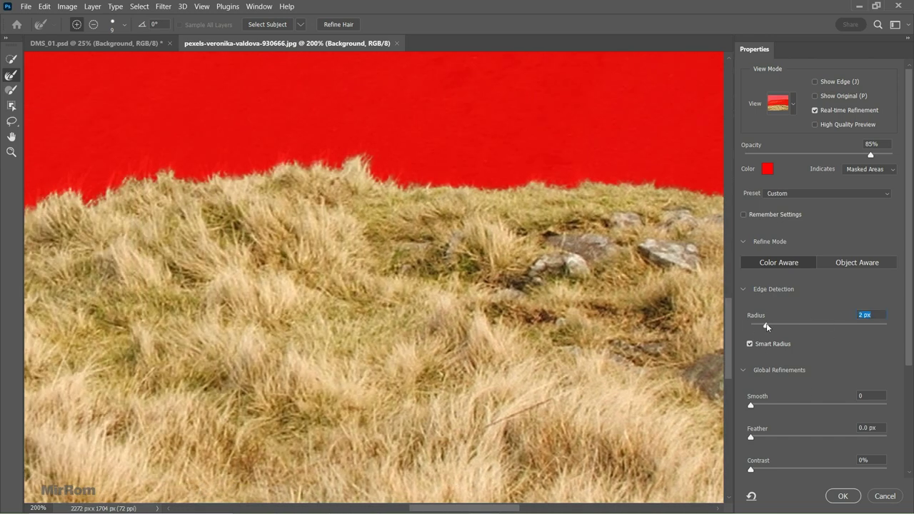
{"action": "left_click_drag", "start_coordinate": [750, 405], "coordinate": [755, 404]}
{"action": "scroll", "coordinate": [814, 371], "scroll_direction": "down", "scroll_amount": 3}
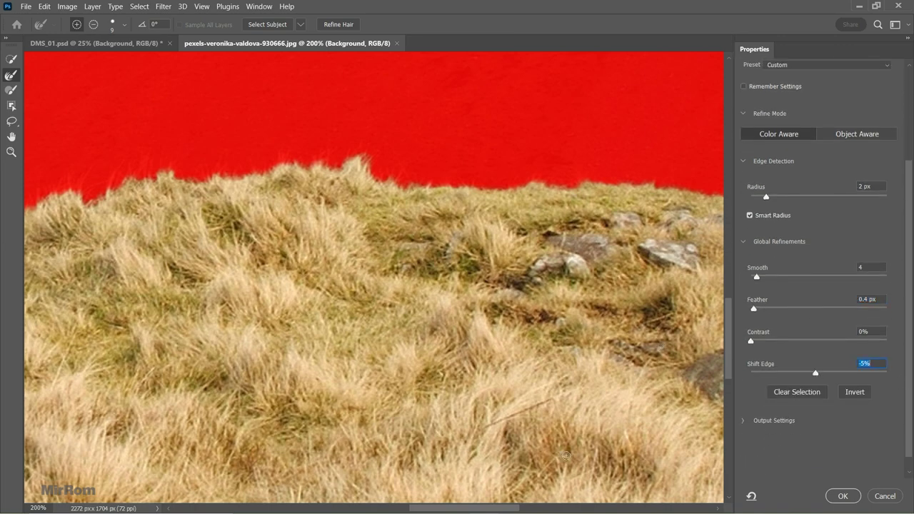
{"action": "scroll", "coordinate": [564, 464], "scroll_direction": "left", "scroll_amount": 10}
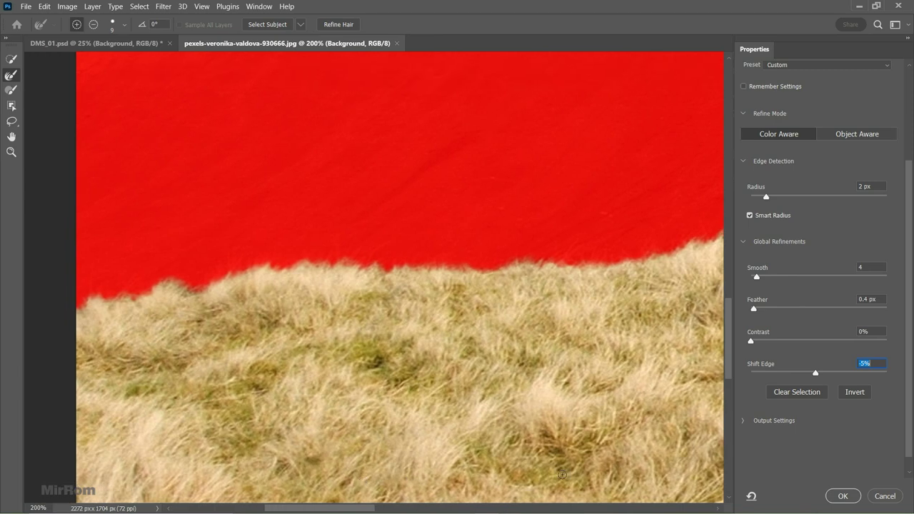
{"action": "left_click", "coordinate": [828, 501]}
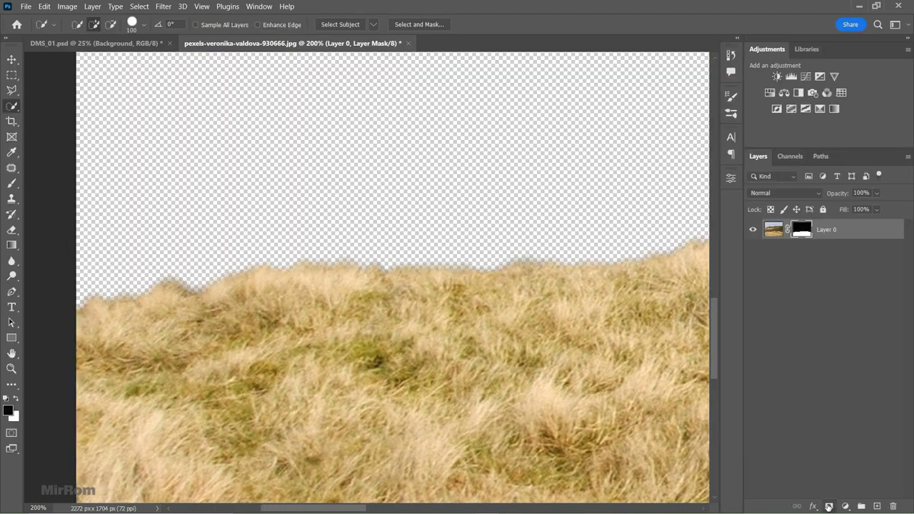
Copy the masked grass into DMS_01, close the photo unsaved, and name the layer Grass
{"action": "key", "text": "v"}
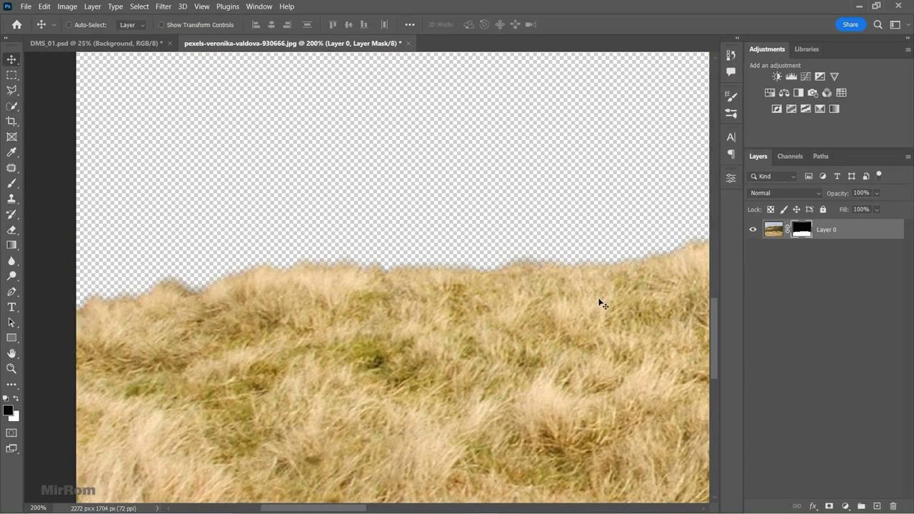
{"action": "left_click", "coordinate": [771, 229]}
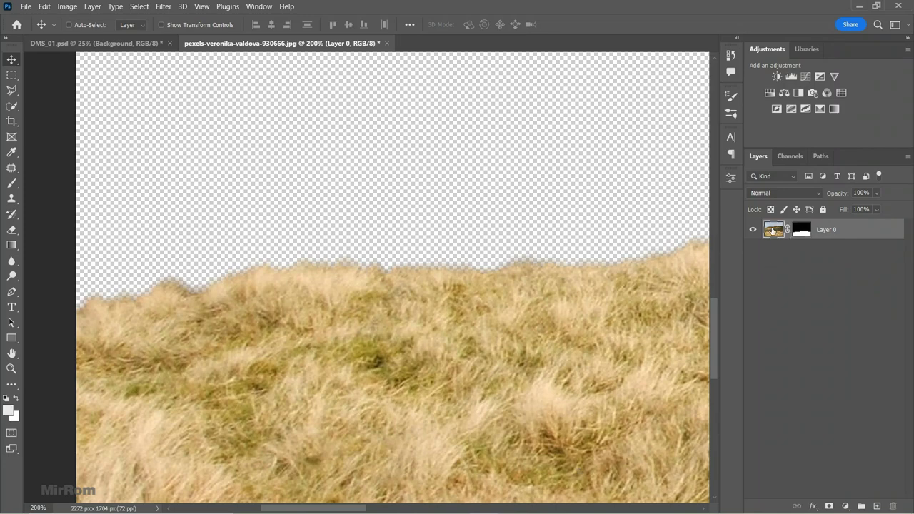
{"action": "left_click", "coordinate": [800, 229]}
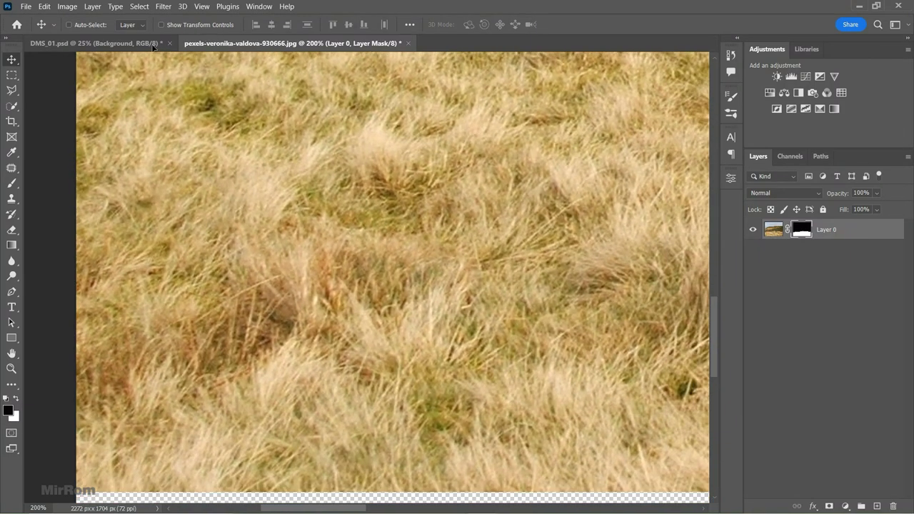
{"action": "left_click_drag", "start_coordinate": [335, 315], "coordinate": [259, 149]}
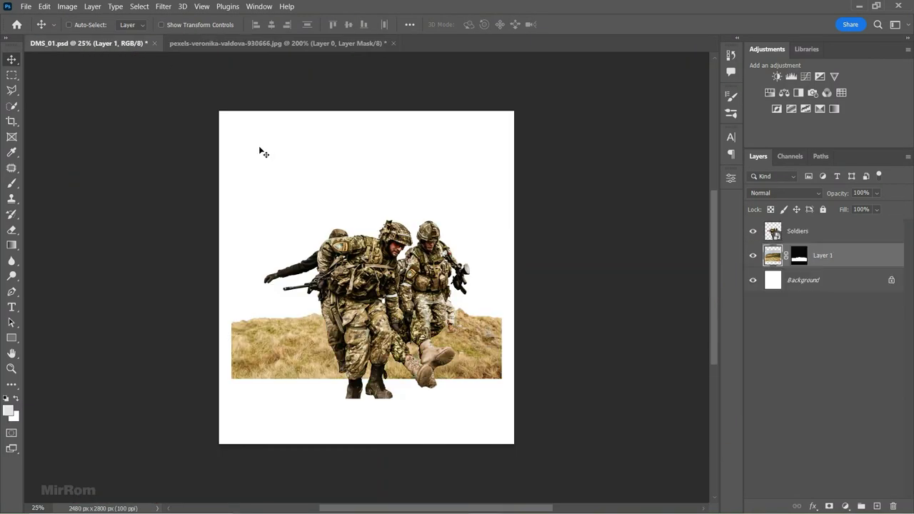
{"action": "left_click", "coordinate": [392, 43]}
{"action": "left_click", "coordinate": [459, 211]}
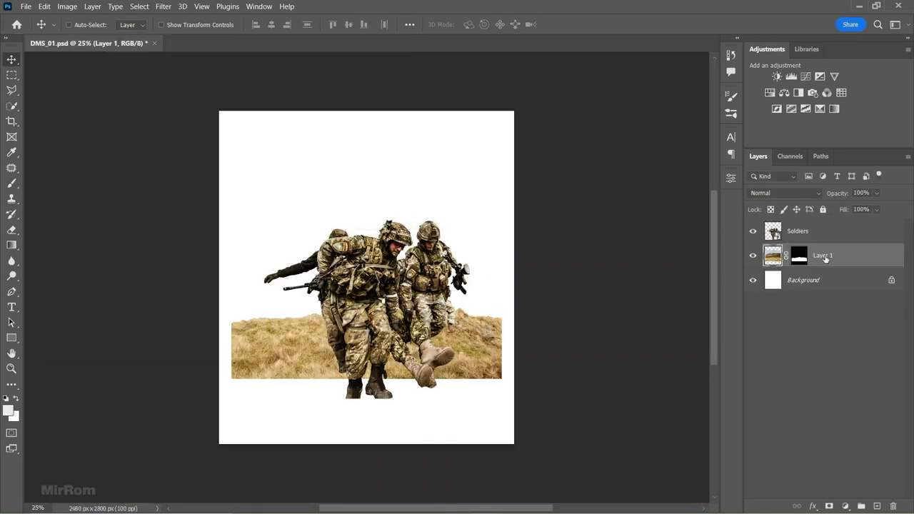
{"action": "type", "text": "Grass"}
{"action": "key", "text": "Return"}
Convert Grass to a smart object and stretch it wider and taller across the lower canvas
{"action": "left_click", "coordinate": [907, 156]}
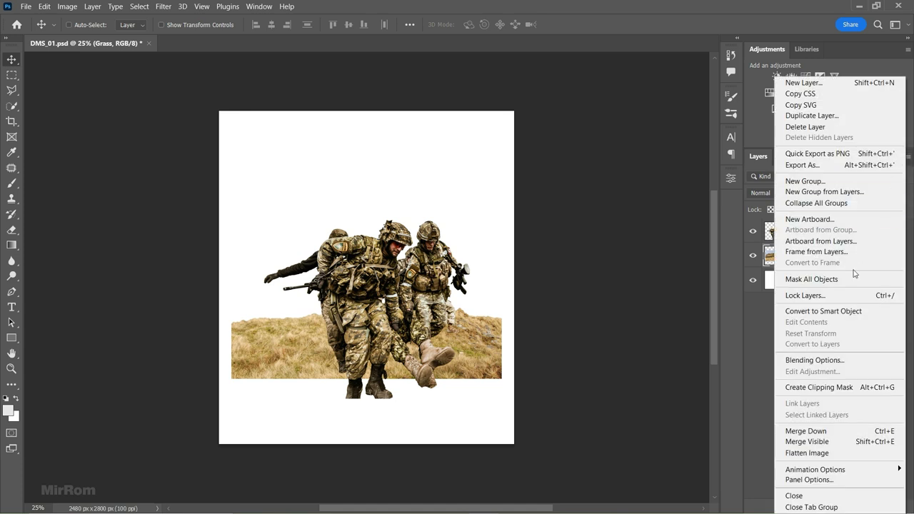
{"action": "left_click", "coordinate": [821, 310]}
{"action": "mouse_move", "coordinate": [457, 317]}
{"action": "left_mouse_down"}
{"action": "mouse_move", "coordinate": [446, 378]}
{"action": "mouse_move", "coordinate": [558, 347]}
{"action": "left_mouse_up"}
{"action": "key", "text": "ctrl+t"}
{"action": "left_click_drag", "start_coordinate": [377, 347], "coordinate": [381, 310]}
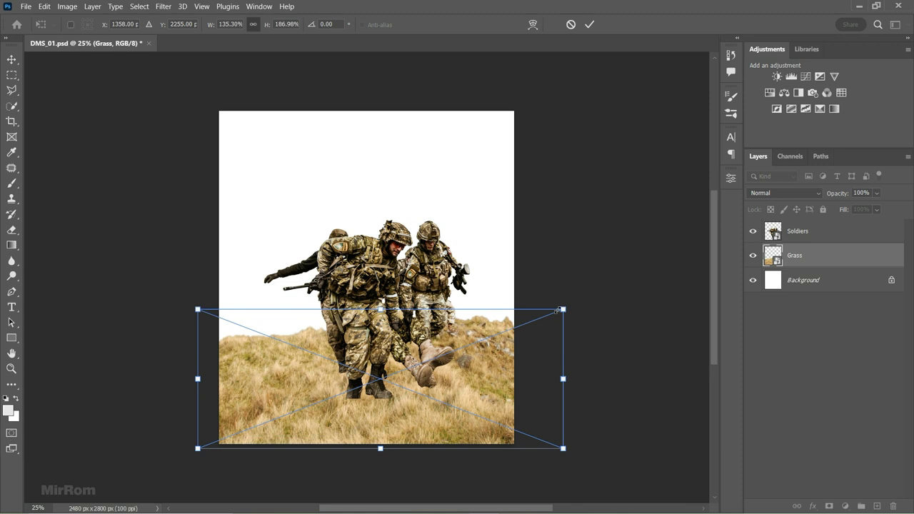
{"action": "left_click_drag", "start_coordinate": [563, 309], "coordinate": [589, 310]}
{"action": "mouse_move", "coordinate": [455, 337]}
{"action": "left_mouse_down"}
{"action": "mouse_move", "coordinate": [439, 337]}
{"action": "mouse_move", "coordinate": [456, 340]}
{"action": "left_mouse_up"}
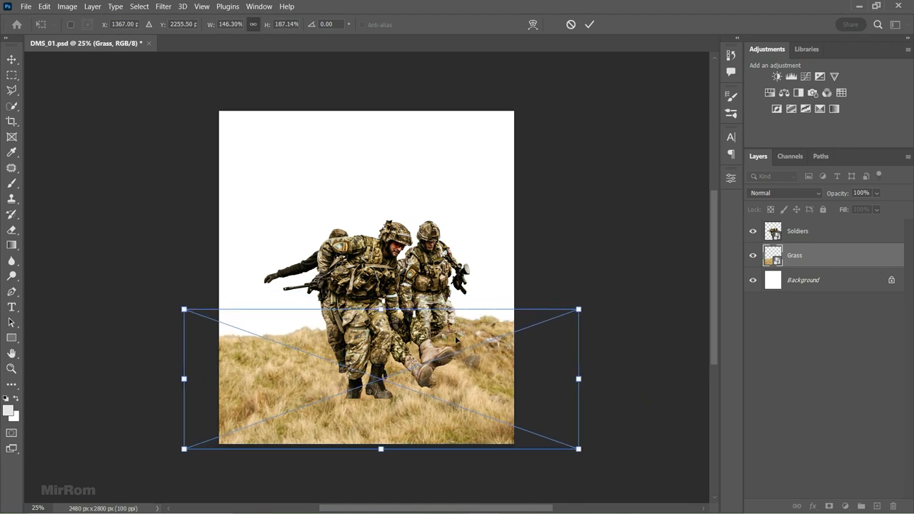
{"action": "left_click_drag", "start_coordinate": [578, 378], "coordinate": [573, 378]}
{"action": "left_click_drag", "start_coordinate": [183, 378], "coordinate": [199, 380]}
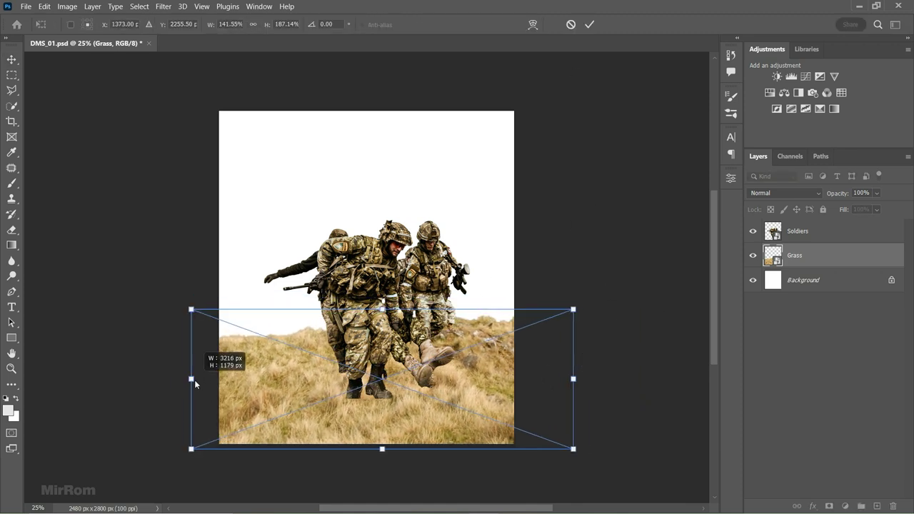
{"action": "left_click", "coordinate": [589, 24]}
Enlarge the Soldiers layer slightly and nudge it right and down
{"action": "left_click", "coordinate": [797, 231]}
{"action": "mouse_move", "coordinate": [470, 220]}
{"action": "left_mouse_down"}
{"action": "mouse_move", "coordinate": [454, 226]}
{"action": "mouse_move", "coordinate": [463, 215]}
{"action": "left_mouse_up"}
{"action": "key", "text": "Return"}
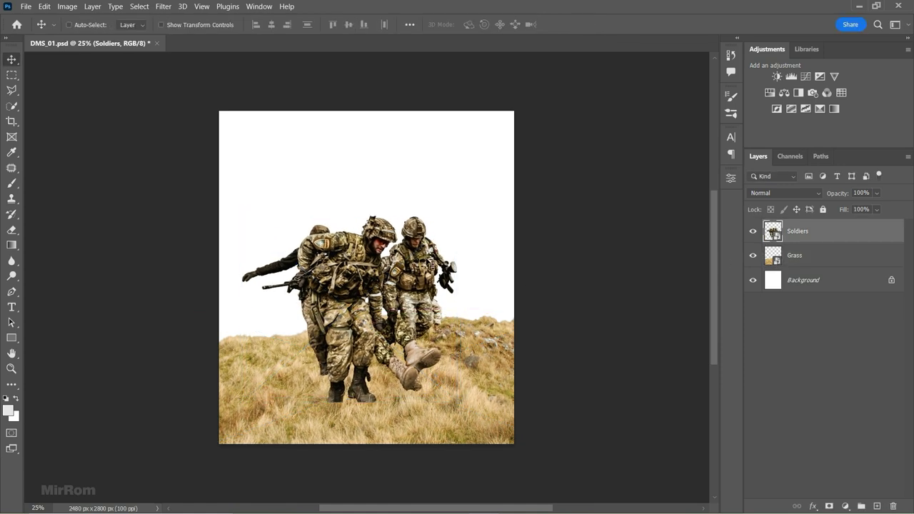
{"action": "left_click_drag", "start_coordinate": [427, 261], "coordinate": [429, 263]}
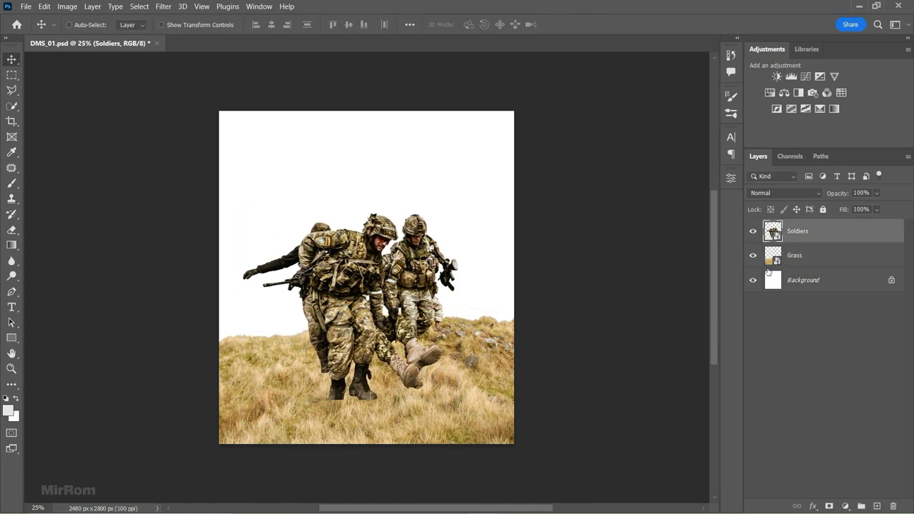
{"action": "left_click", "coordinate": [797, 259]}
Warp the grass's top corners so its upper edge forms a slope
{"action": "key", "text": "ctrl+t"}
{"action": "left_click", "coordinate": [532, 25]}
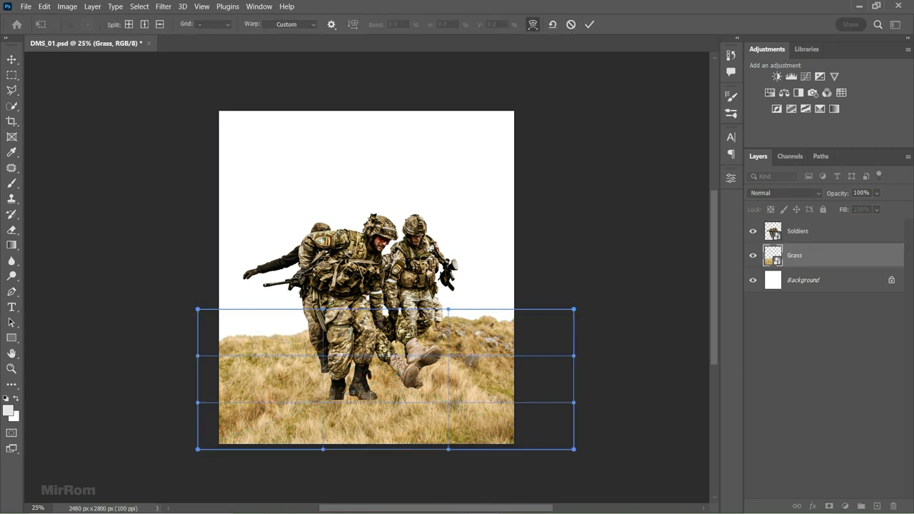
{"action": "left_click_drag", "start_coordinate": [450, 313], "coordinate": [449, 318]}
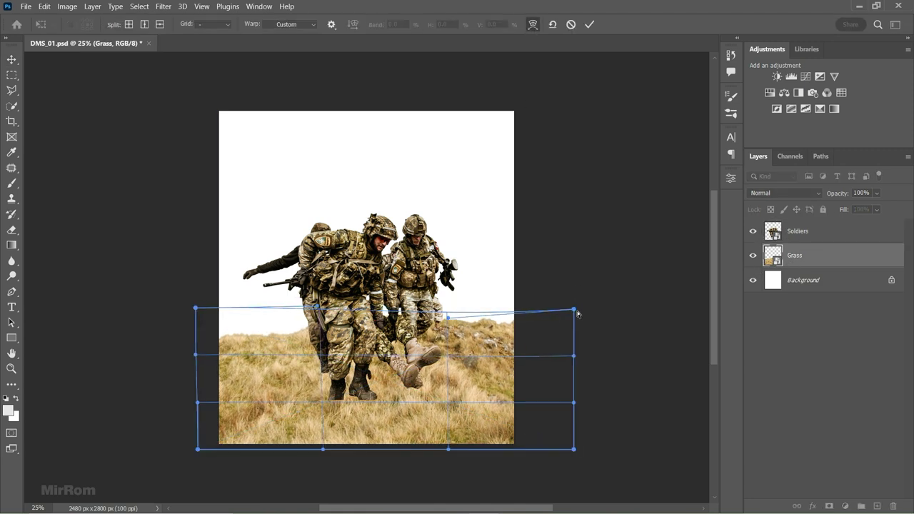
{"action": "left_click_drag", "start_coordinate": [576, 313], "coordinate": [581, 315]}
{"action": "left_click_drag", "start_coordinate": [196, 310], "coordinate": [182, 305]}
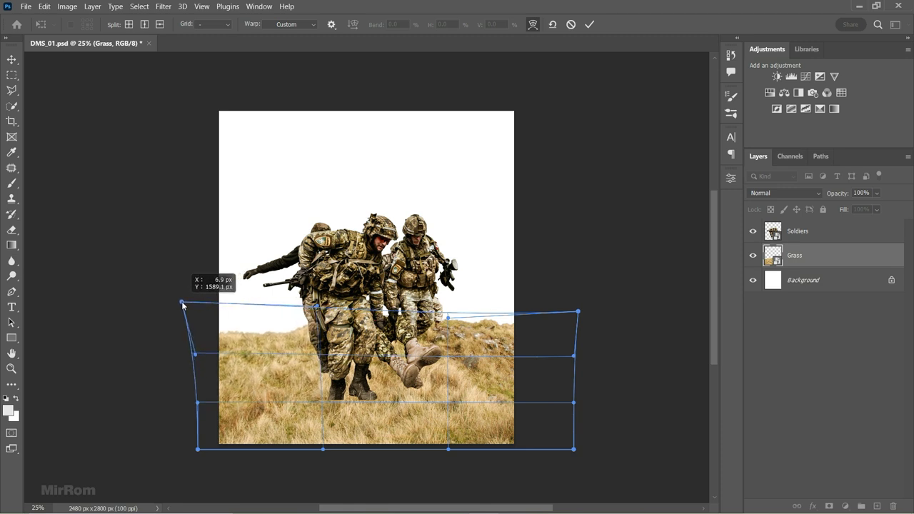
{"action": "left_click", "coordinate": [589, 26]}
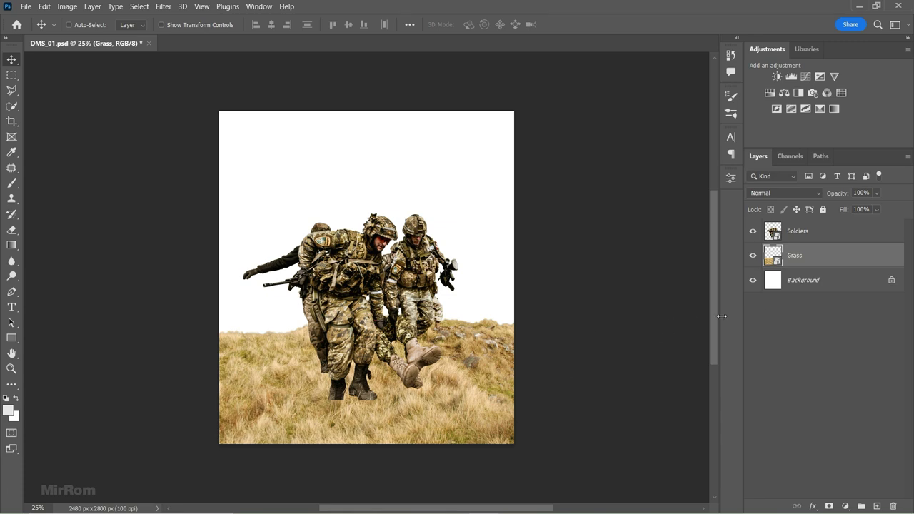
Select the Background layer and open the mountain photo
{"action": "left_click", "coordinate": [805, 287]}
{"action": "left_click", "coordinate": [26, 6]}
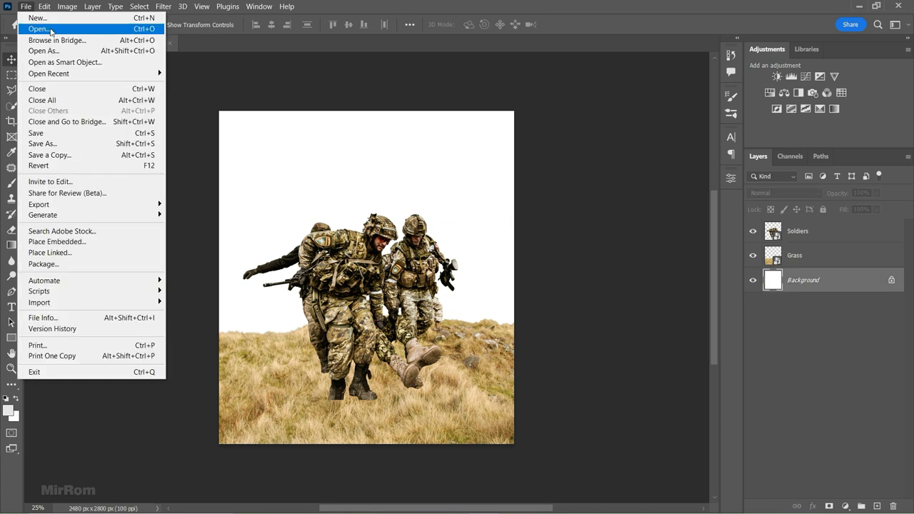
{"action": "left_click", "coordinate": [50, 30]}
Mask out the mountain photo's sky with an inverted Quick Selection mask and drag it into DMS_01
{"action": "left_click", "coordinate": [12, 105]}
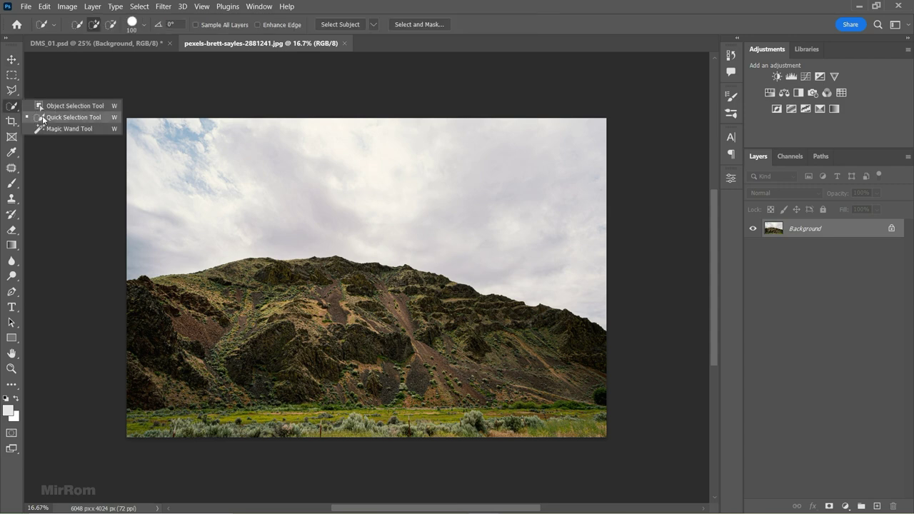
{"action": "left_click", "coordinate": [71, 114]}
{"action": "left_click_drag", "start_coordinate": [165, 179], "coordinate": [357, 211]}
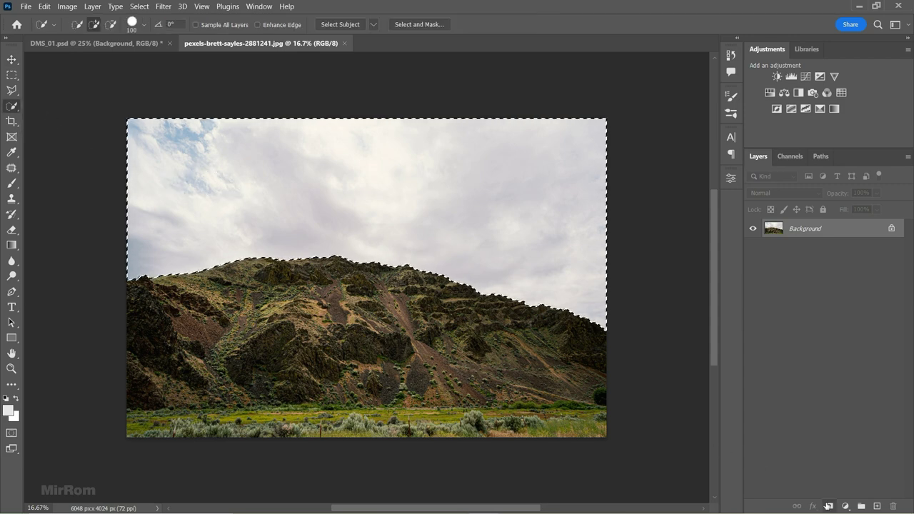
{"action": "left_click", "coordinate": [828, 505]}
{"action": "key", "text": "ctrl+i"}
{"action": "key", "text": "v"}
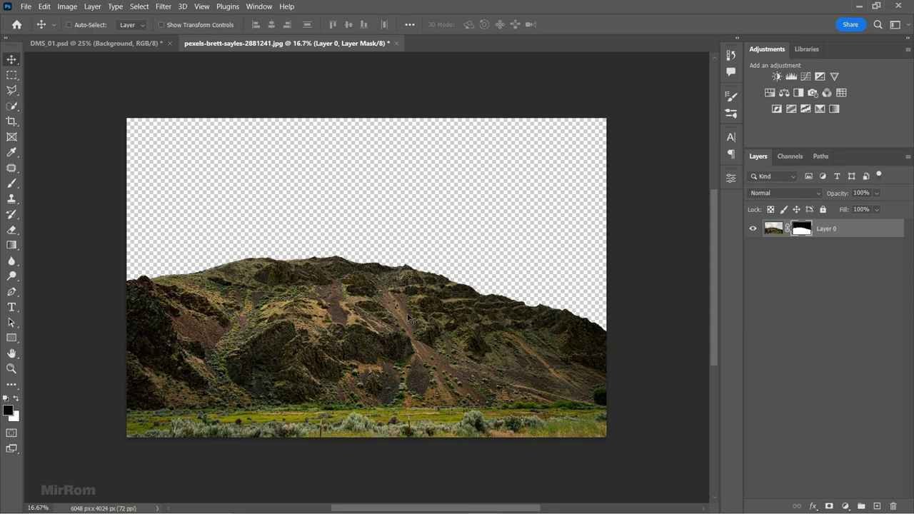
{"action": "left_click_drag", "start_coordinate": [374, 312], "coordinate": [292, 163]}
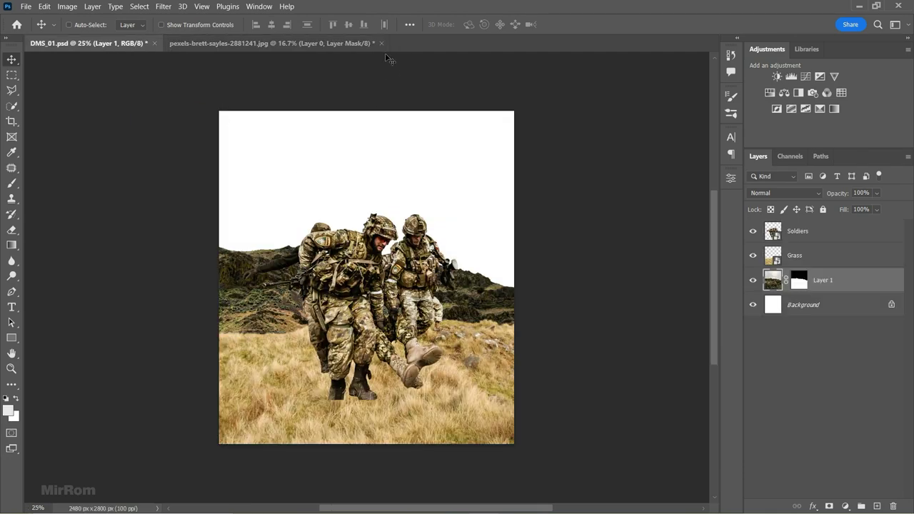
Close the mountain photo unsaved, name the layer Mountain, and apply its layer mask
{"action": "left_click", "coordinate": [381, 43]}
{"action": "left_click", "coordinate": [458, 202]}
{"action": "type", "text": "Mountain"}
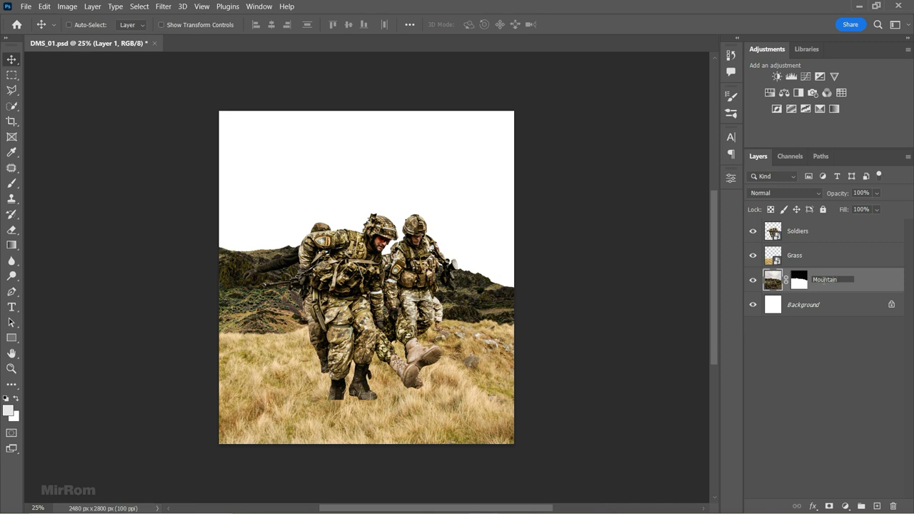
{"action": "key", "text": "Return"}
{"action": "left_click", "coordinate": [798, 280]}
{"action": "right_click", "coordinate": [799, 280]}
{"action": "left_click", "coordinate": [792, 310]}
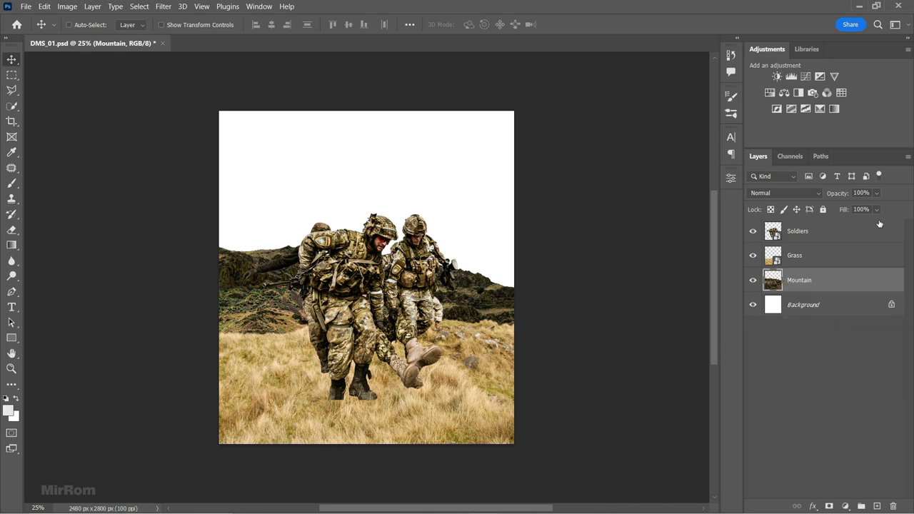
Convert Mountain to a smart object, scale it to about 45%, and move it toward the horizon
{"action": "left_click", "coordinate": [907, 157]}
{"action": "left_click", "coordinate": [818, 284]}
{"action": "key", "text": "ctrl+t"}
{"action": "left_click_drag", "start_coordinate": [209, 26], "coordinate": [181, 28]}
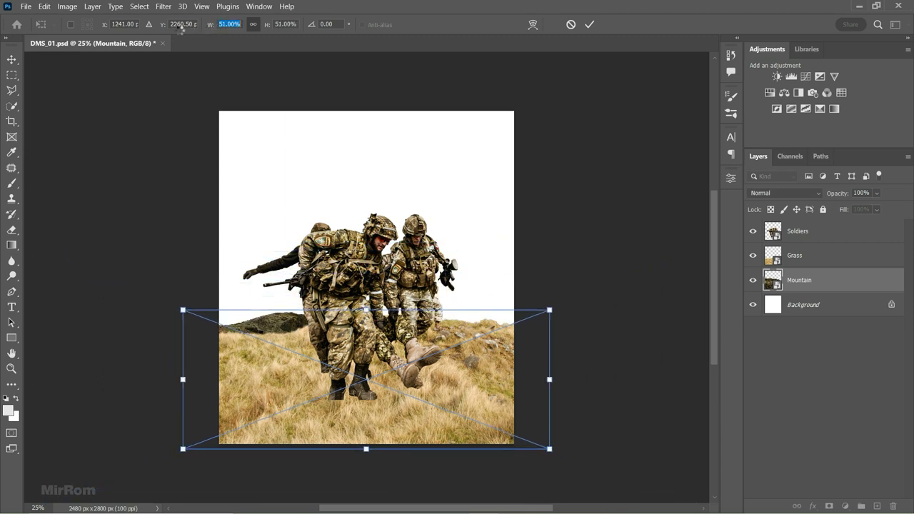
{"action": "mouse_move", "coordinate": [404, 397]}
{"action": "left_mouse_down"}
{"action": "mouse_move", "coordinate": [410, 364]}
{"action": "mouse_move", "coordinate": [441, 364]}
{"action": "left_mouse_up"}
{"action": "mouse_move", "coordinate": [566, 277]}
{"action": "left_mouse_down"}
{"action": "mouse_move", "coordinate": [563, 270]}
{"action": "mouse_move", "coordinate": [536, 281]}
{"action": "left_mouse_up"}
{"action": "left_click_drag", "start_coordinate": [199, 411], "coordinate": [212, 400]}
{"action": "left_click", "coordinate": [589, 24]}
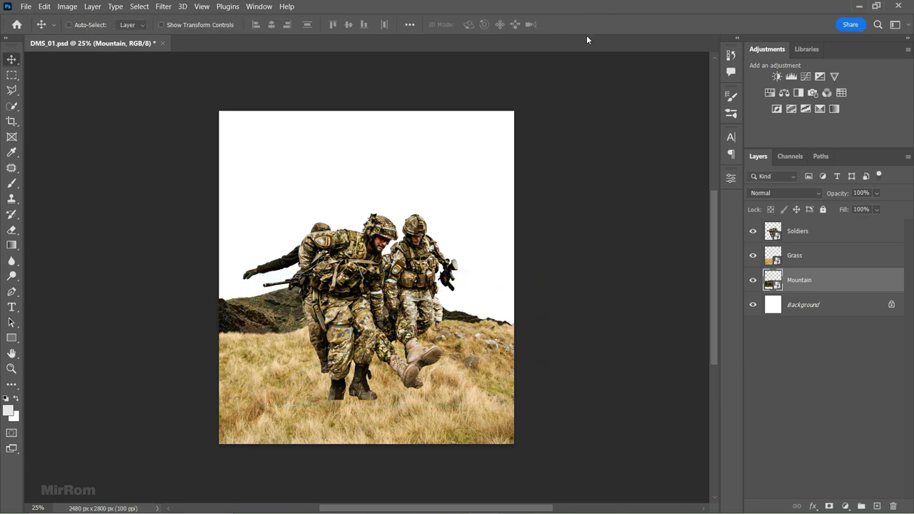
Inside the Mountain smart object, duplicate the mountain and shift the copy right and 60 px lower
{"action": "double_click", "coordinate": [776, 285]}
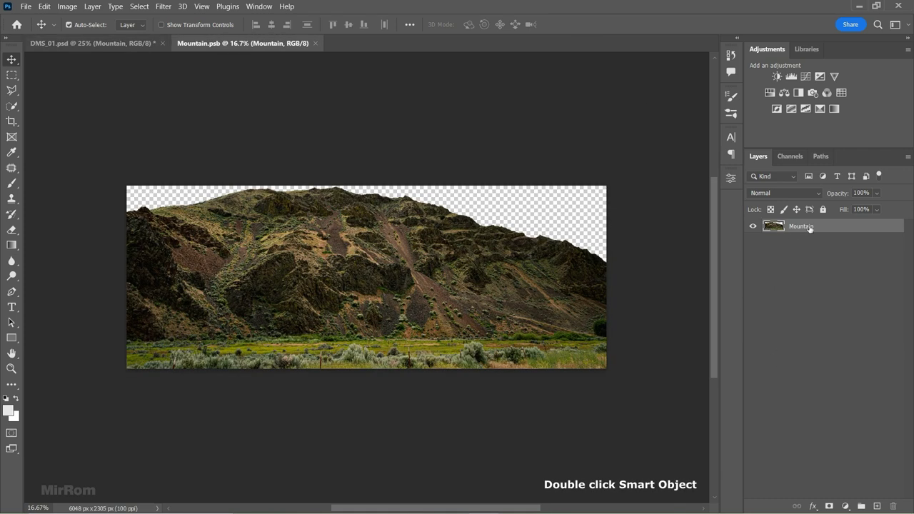
{"action": "key", "text": "ctrl+j"}
{"action": "left_click_drag", "start_coordinate": [809, 227], "coordinate": [805, 255]}
{"action": "key", "text": "ctrl+t"}
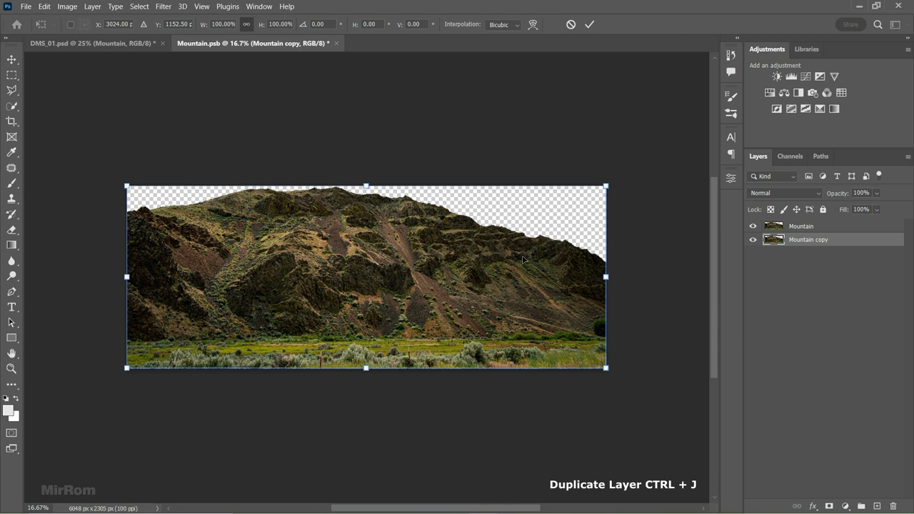
{"action": "left_click_drag", "start_coordinate": [522, 259], "coordinate": [700, 259]}
{"action": "key", "text": "Return"}
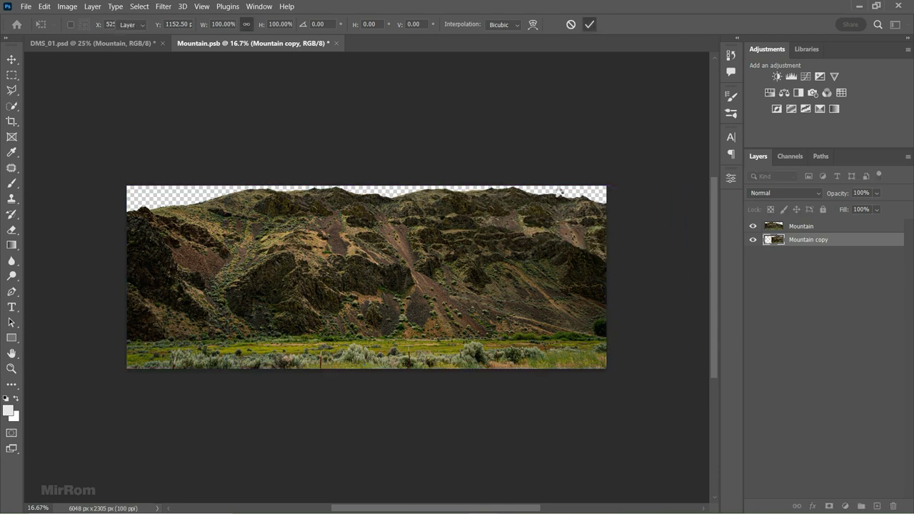
{"action": "left_click_drag", "start_coordinate": [583, 260], "coordinate": [599, 267]}
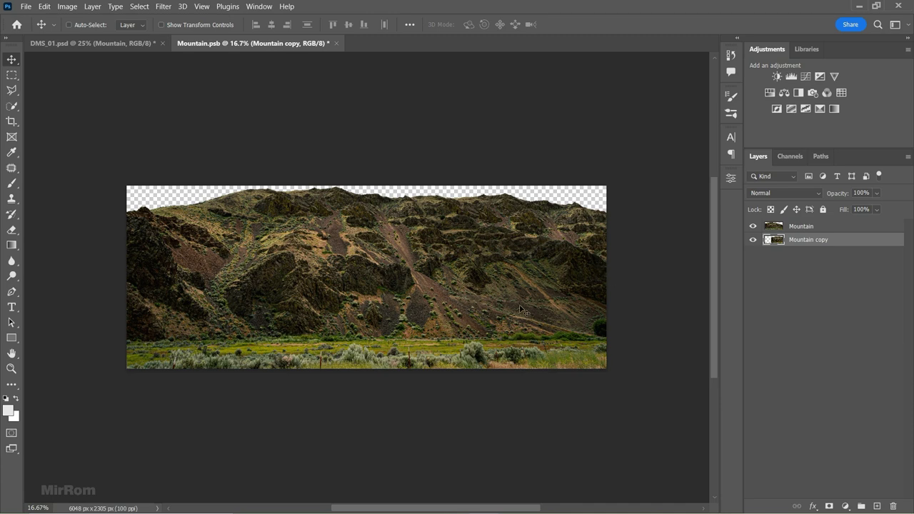
Save Mountain.psb, then close it and return to DMS_01
{"action": "left_click", "coordinate": [25, 6]}
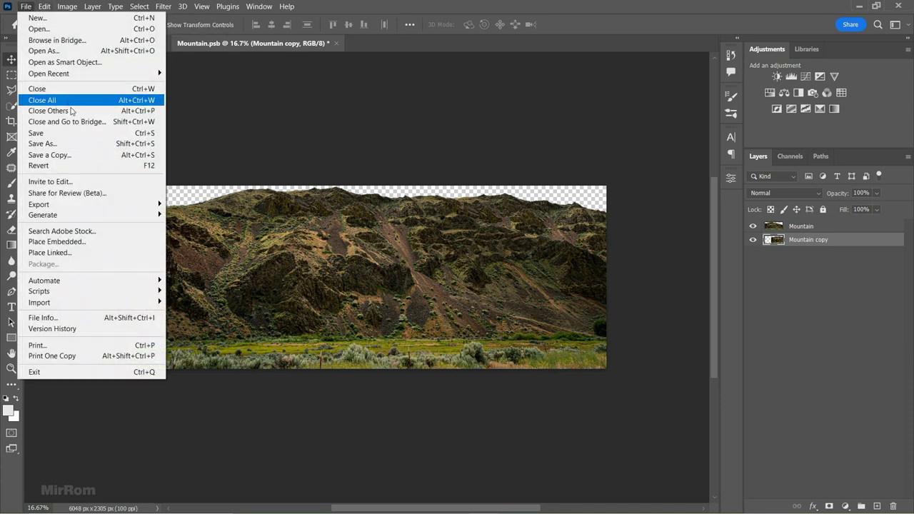
{"action": "left_click", "coordinate": [108, 134]}
{"action": "left_click", "coordinate": [107, 43]}
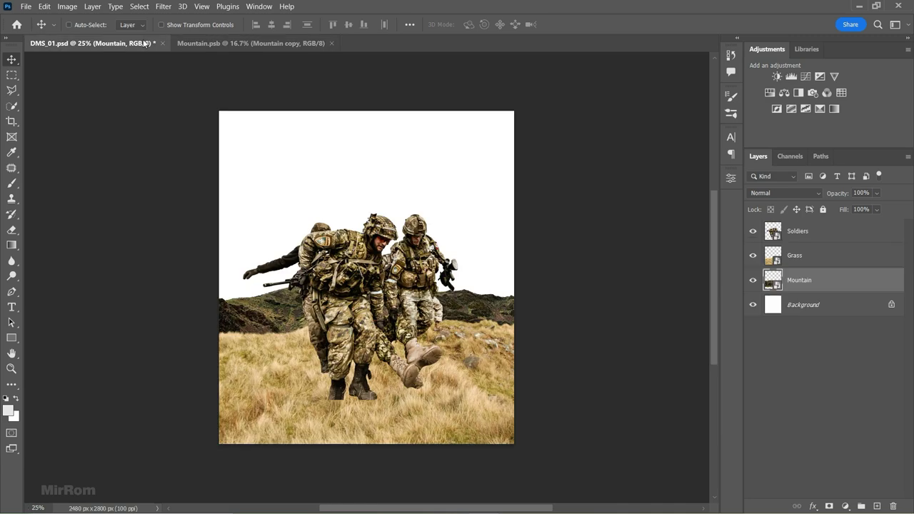
{"action": "left_click", "coordinate": [331, 43]}
Open the snowy mountain sky photo and crop off the snowy ground, keeping the sky
{"action": "left_click", "coordinate": [832, 312]}
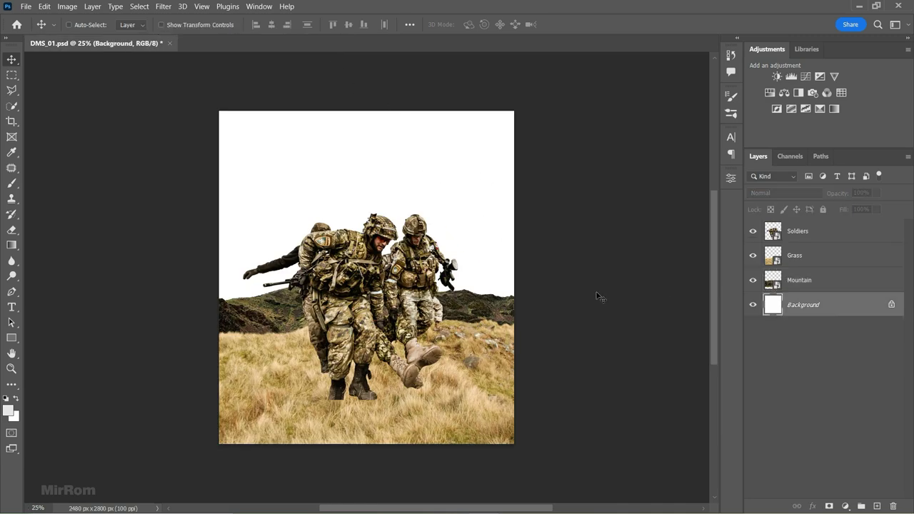
{"action": "left_click", "coordinate": [25, 6]}
{"action": "left_click", "coordinate": [235, 244]}
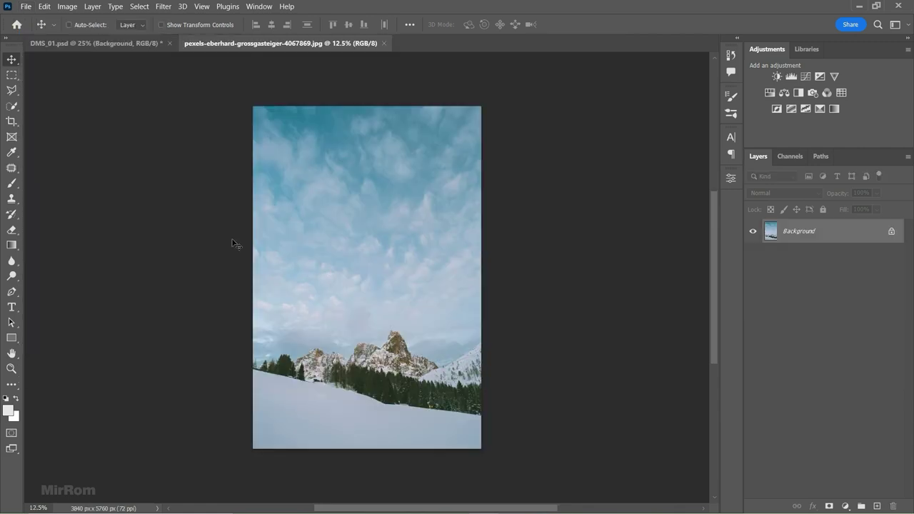
{"action": "left_click", "coordinate": [12, 121]}
{"action": "left_click_drag", "start_coordinate": [369, 449], "coordinate": [368, 351]}
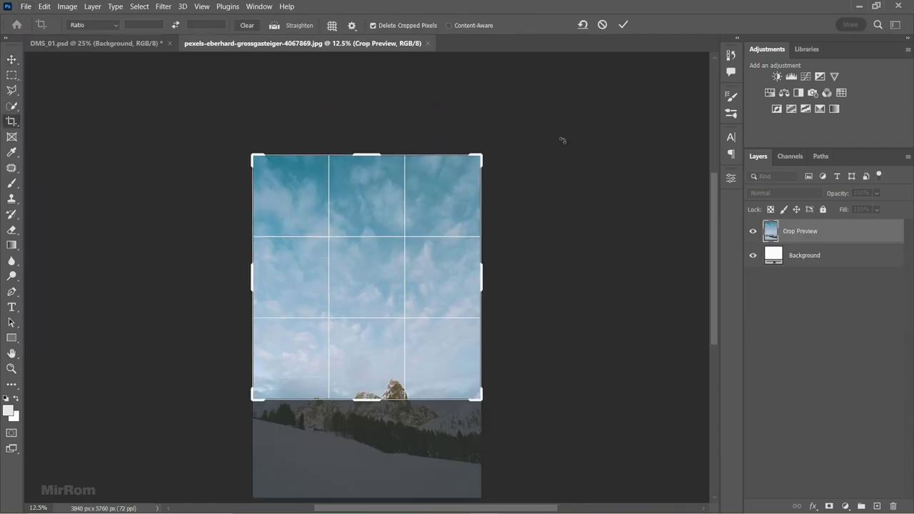
{"action": "left_click", "coordinate": [622, 24]}
Move the sky into the composite, close the photo unsaved, and name the layer Sky
{"action": "key", "text": "v"}
{"action": "mouse_move", "coordinate": [344, 245]}
{"action": "left_mouse_down"}
{"action": "mouse_move", "coordinate": [143, 48]}
{"action": "mouse_move", "coordinate": [241, 133]}
{"action": "left_mouse_up"}
{"action": "left_click", "coordinate": [372, 43]}
{"action": "left_click", "coordinate": [459, 204]}
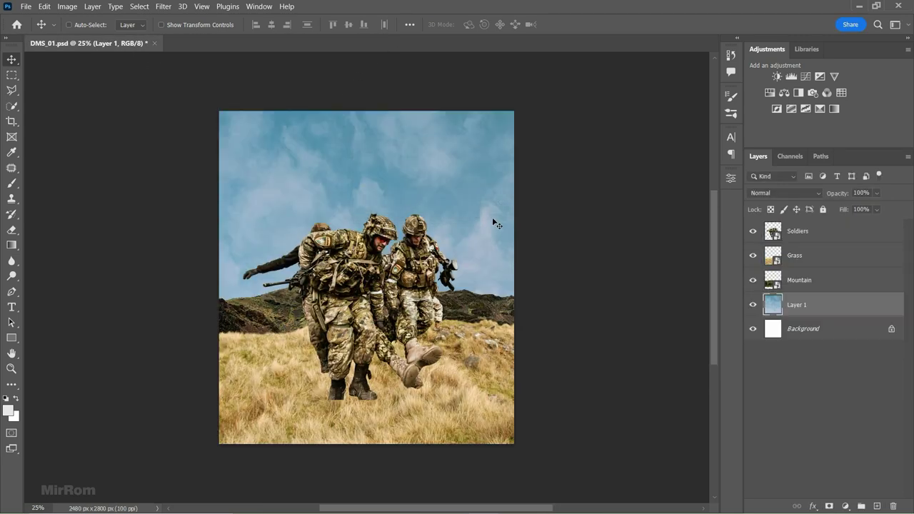
{"action": "type", "text": "ky"}
{"action": "key", "text": "Return"}
Convert Sky to a smart object, scale it to about 79% to fill the backdrop
{"action": "left_click", "coordinate": [907, 157]}
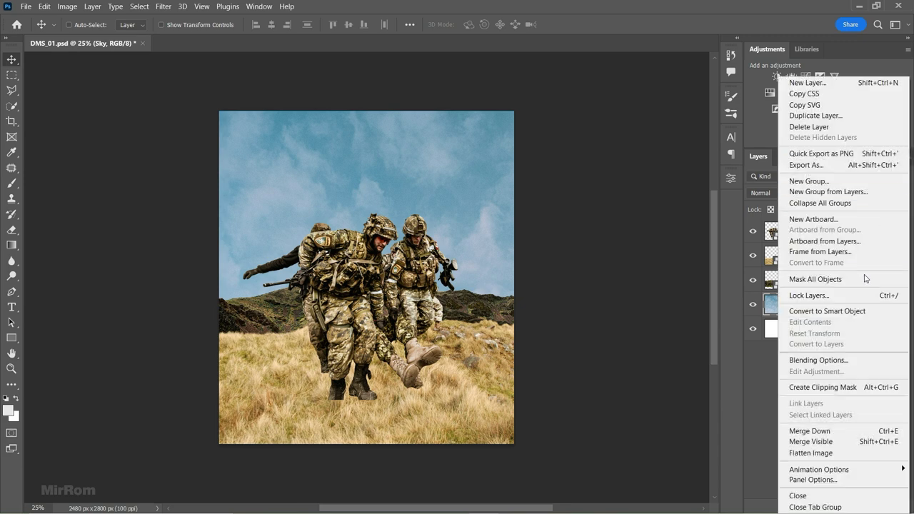
{"action": "left_click", "coordinate": [881, 314]}
{"action": "key", "text": "ctrl+t"}
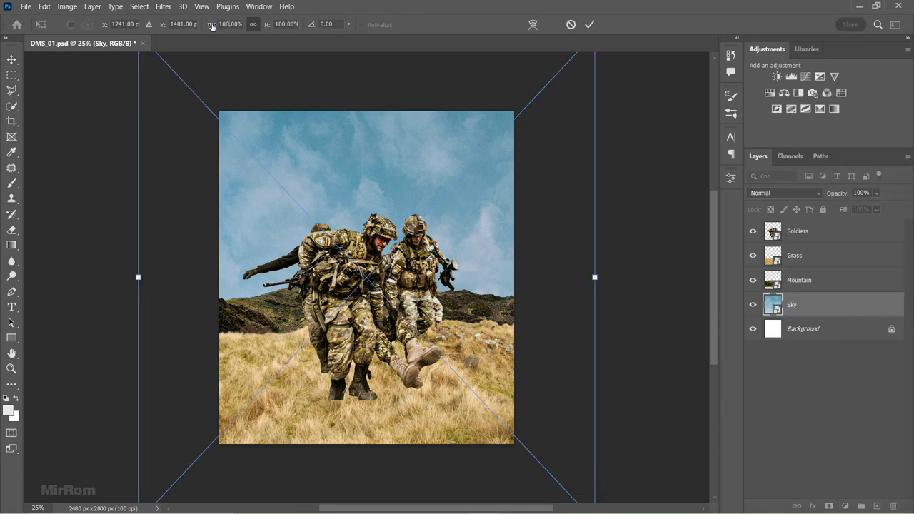
{"action": "left_click_drag", "start_coordinate": [212, 27], "coordinate": [178, 26]}
{"action": "left_click_drag", "start_coordinate": [445, 178], "coordinate": [456, 213]}
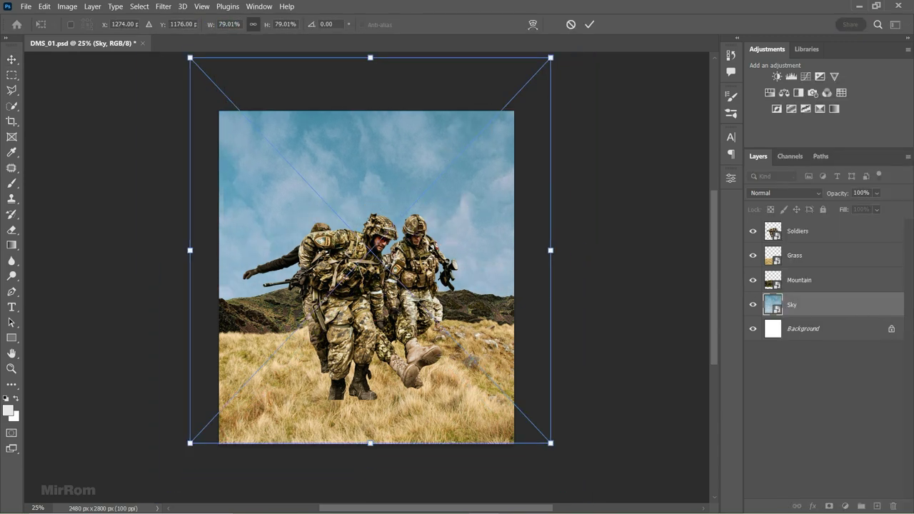
{"action": "left_click_drag", "start_coordinate": [190, 442], "coordinate": [205, 432]}
{"action": "key", "text": "Return"}
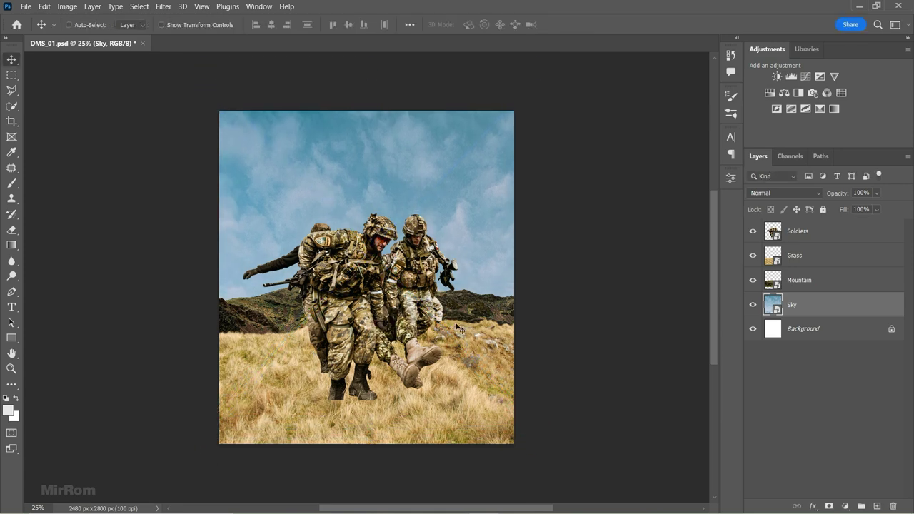
{"action": "left_click", "coordinate": [864, 239]}
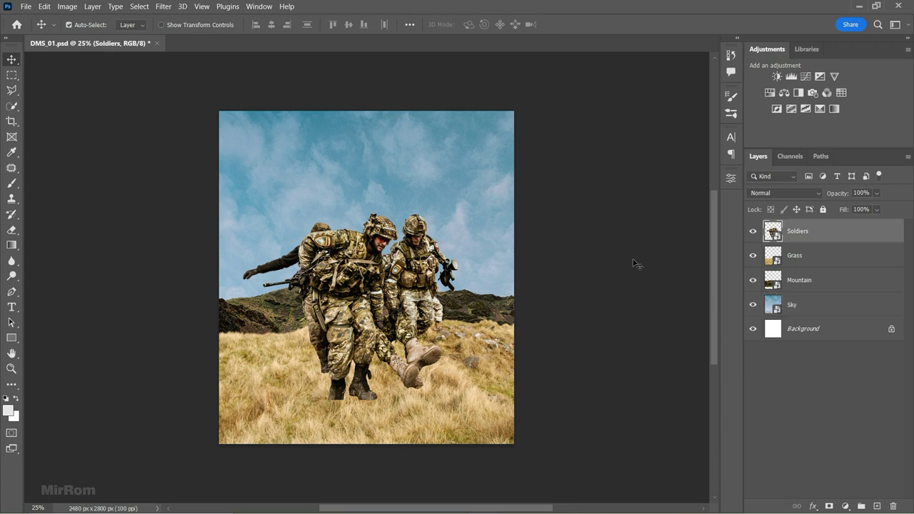
Save the composite and zoom out to see the whole image
{"action": "scroll", "coordinate": [635, 264], "scroll_direction": "up", "scroll_amount": 3}
{"action": "key", "text": "ctrl+s"}
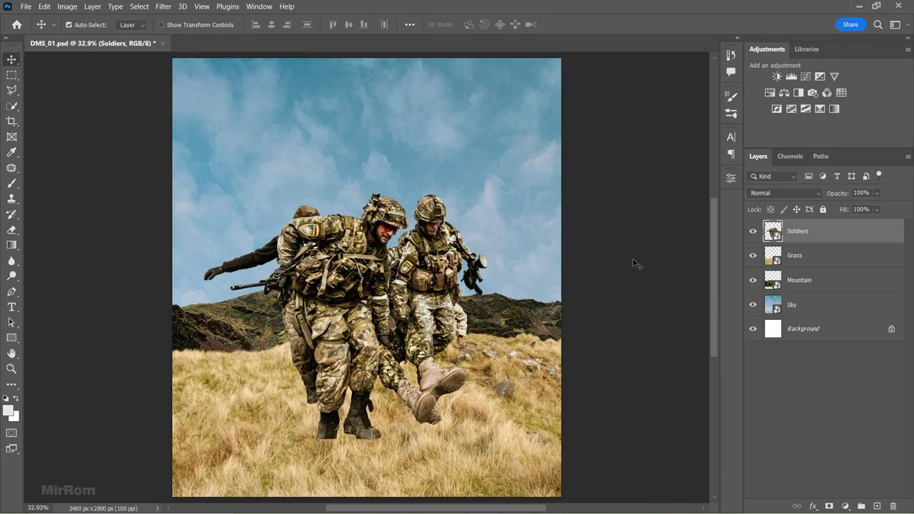
{"action": "key", "text": "d"}
{"action": "key", "text": "ctrl+plus"}
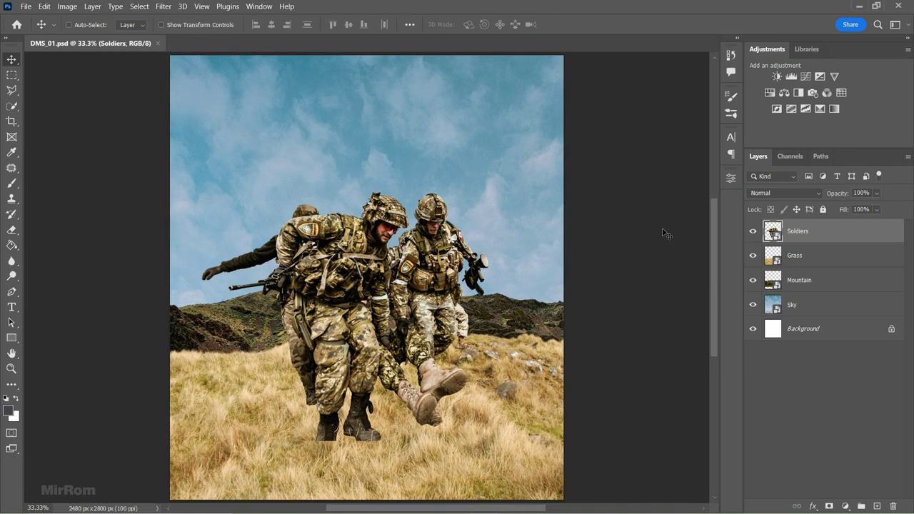
{"action": "key", "text": "ctrl+minus"}
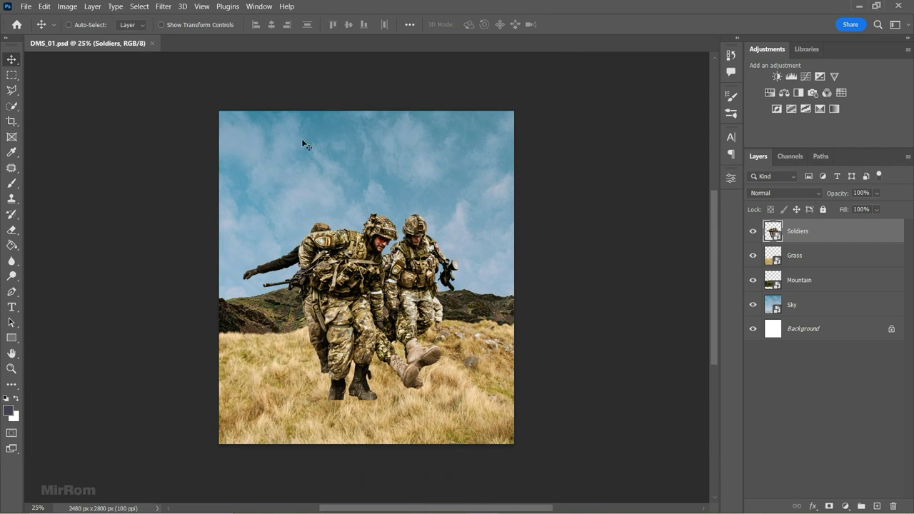
Open the Camera Raw Filter on the Soldiers layer and expand the Basic panel
{"action": "left_click", "coordinate": [167, 13]}
{"action": "left_click", "coordinate": [189, 85]}
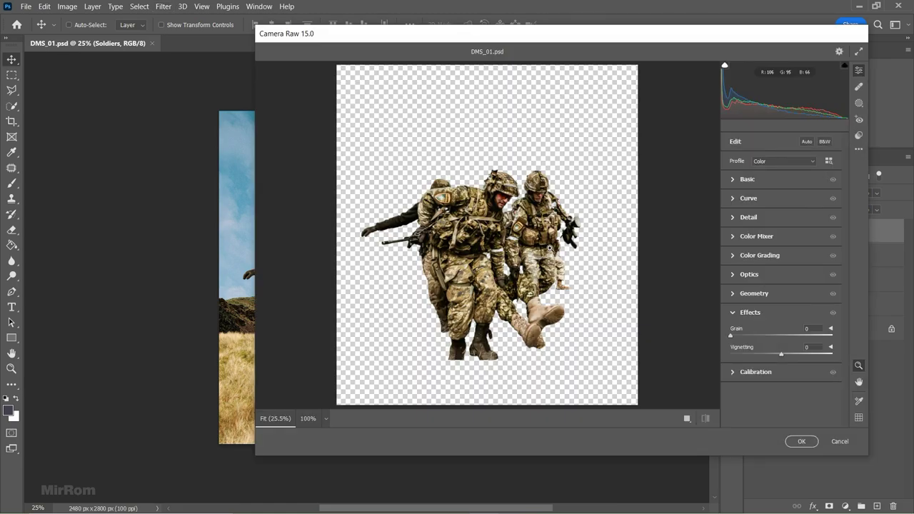
{"action": "scroll", "coordinate": [549, 248], "scroll_direction": "up", "scroll_amount": 1}
{"action": "scroll", "coordinate": [528, 244], "scroll_direction": "up", "scroll_amount": 3}
{"action": "scroll", "coordinate": [510, 241], "scroll_direction": "down", "scroll_amount": 1}
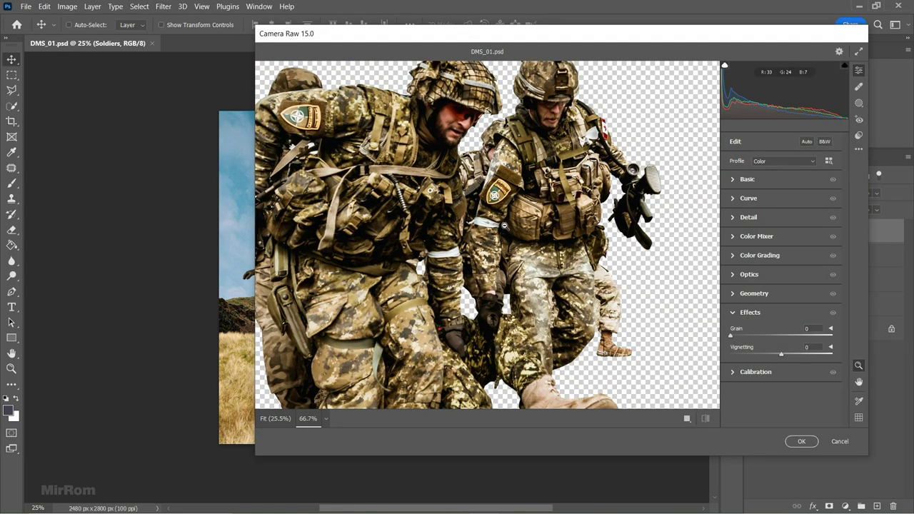
{"action": "left_click_drag", "start_coordinate": [504, 216], "coordinate": [548, 247]}
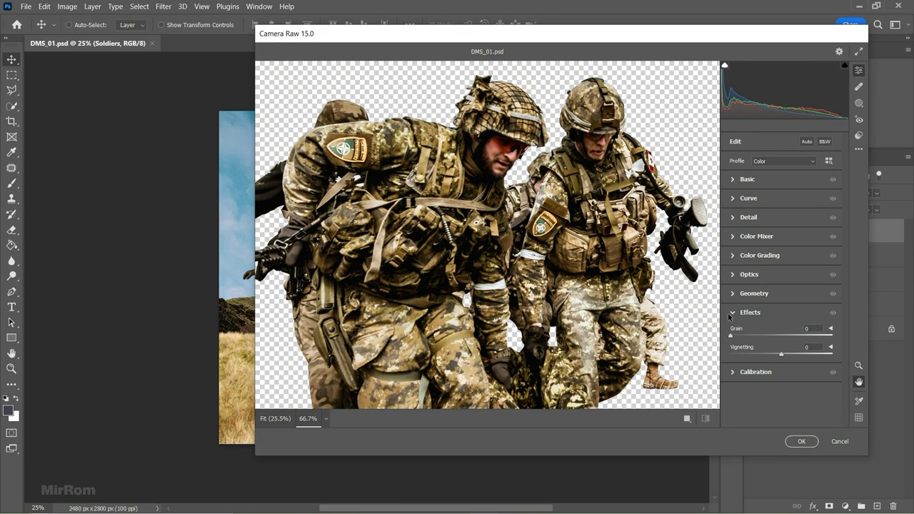
{"action": "left_click", "coordinate": [732, 314]}
{"action": "left_click", "coordinate": [755, 181]}
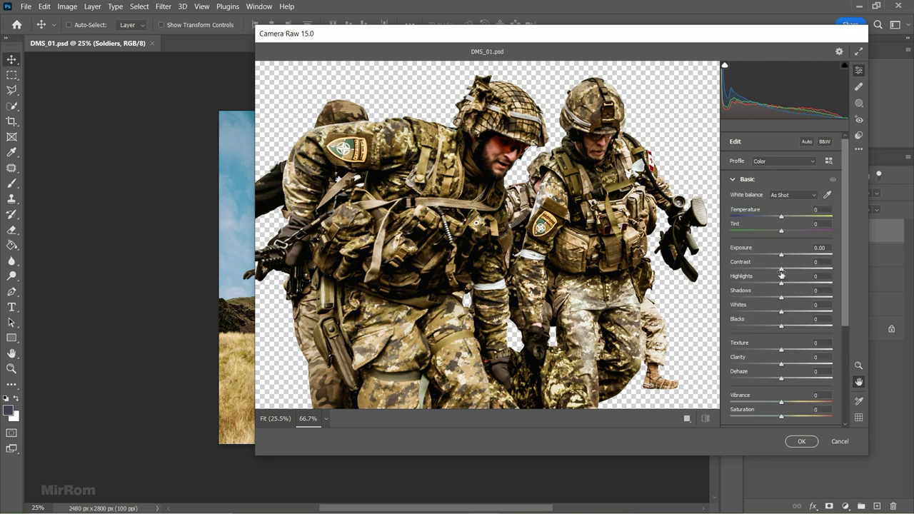
Apply Camera Raw with Highlights -60, Shadows +73 and Saturation -32
{"action": "mouse_move", "coordinate": [780, 276]}
{"action": "left_mouse_down"}
{"action": "mouse_move", "coordinate": [746, 282]}
{"action": "mouse_move", "coordinate": [819, 304]}
{"action": "left_mouse_up"}
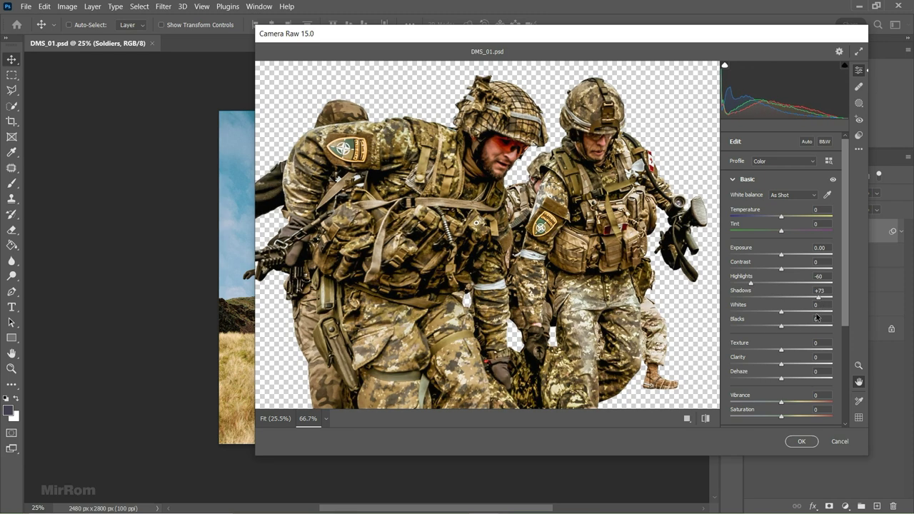
{"action": "scroll", "coordinate": [840, 355], "scroll_direction": "down", "scroll_amount": 2}
{"action": "scroll", "coordinate": [847, 352], "scroll_direction": "down", "scroll_amount": 2}
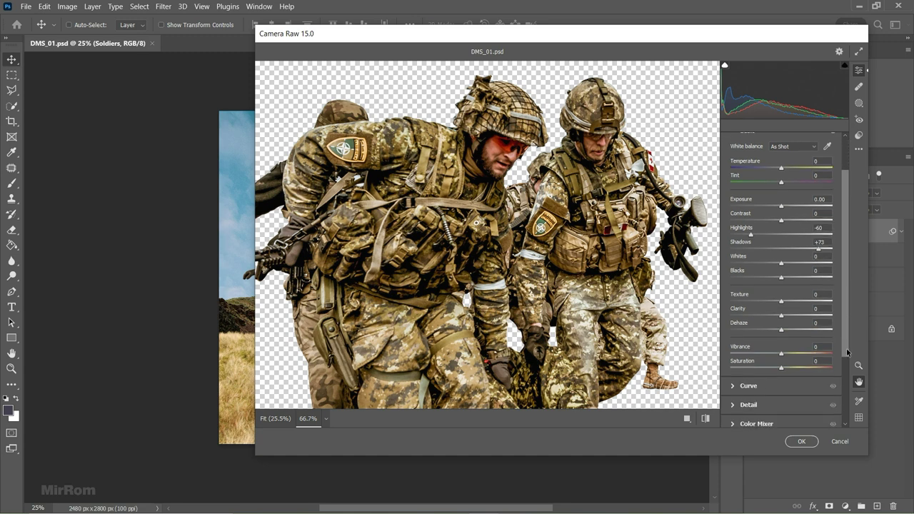
{"action": "left_click_drag", "start_coordinate": [814, 368], "coordinate": [764, 370]}
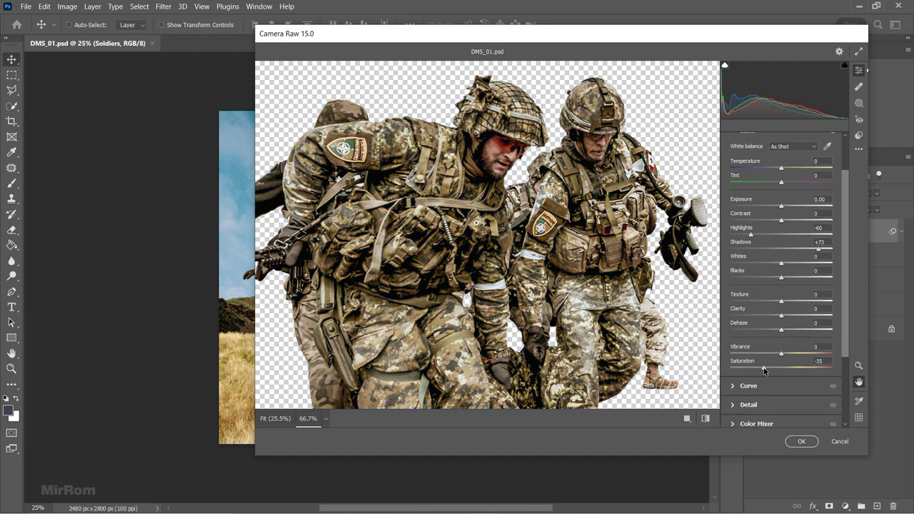
{"action": "left_click_drag", "start_coordinate": [678, 236], "coordinate": [684, 250]}
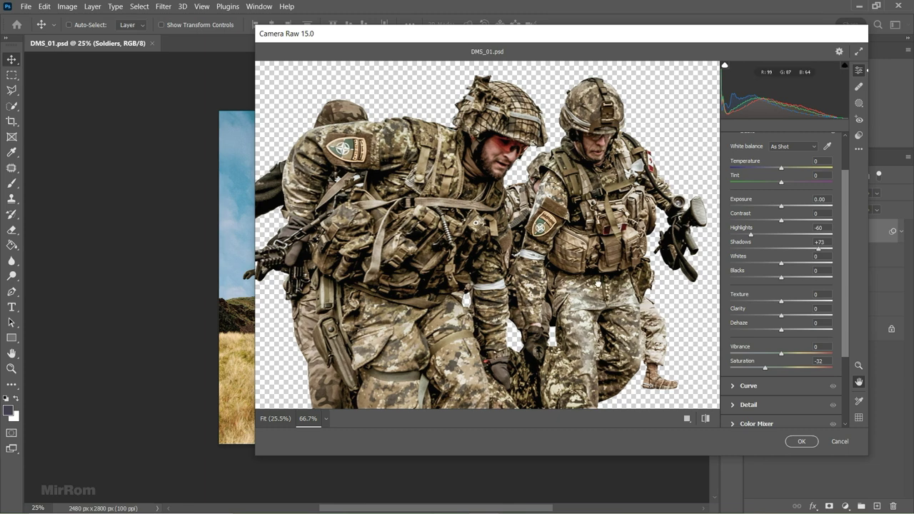
{"action": "left_click", "coordinate": [800, 441]}
{"action": "left_click", "coordinate": [900, 233]}
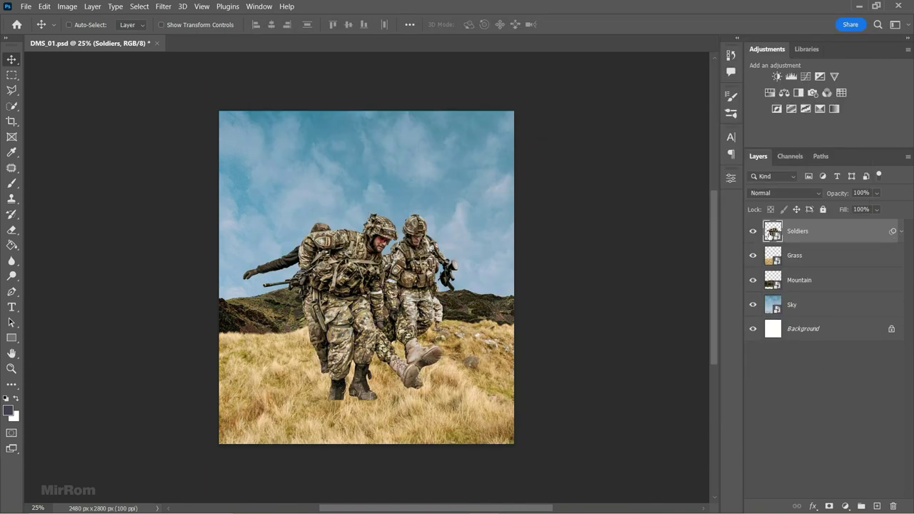
Nudge the soldiers on the hillside, zoom in on their feet and add a Soldiers layer mask
{"action": "left_click_drag", "start_coordinate": [343, 433], "coordinate": [357, 414]}
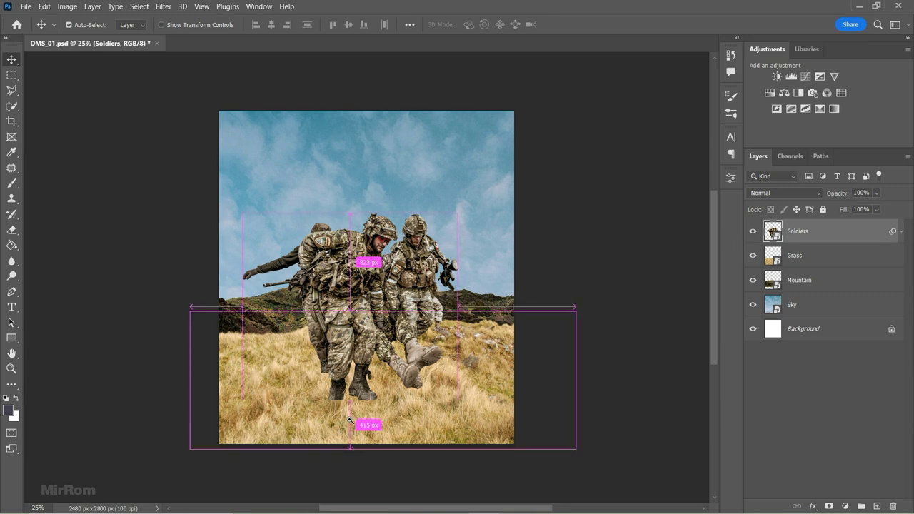
{"action": "left_click", "coordinate": [367, 410], "text": "ctrl"}
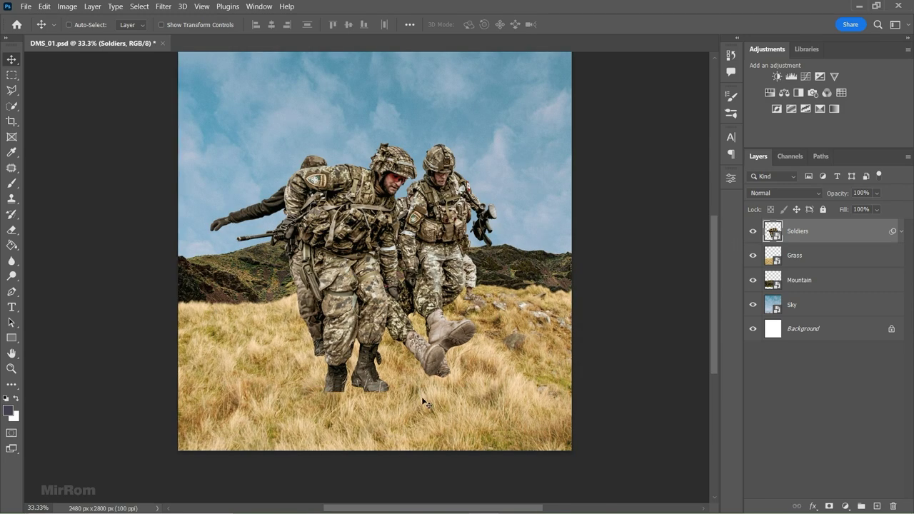
{"action": "key", "text": "ctrl+plus"}
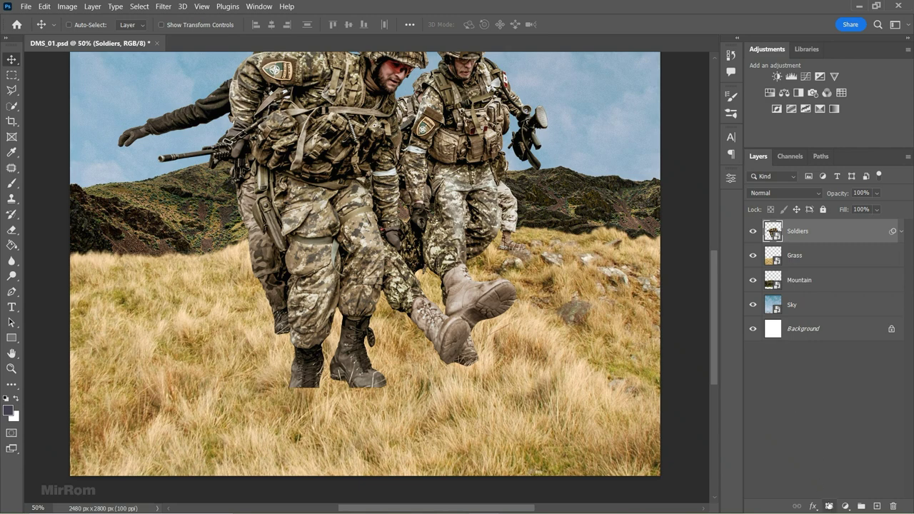
{"action": "left_click", "coordinate": [829, 505]}
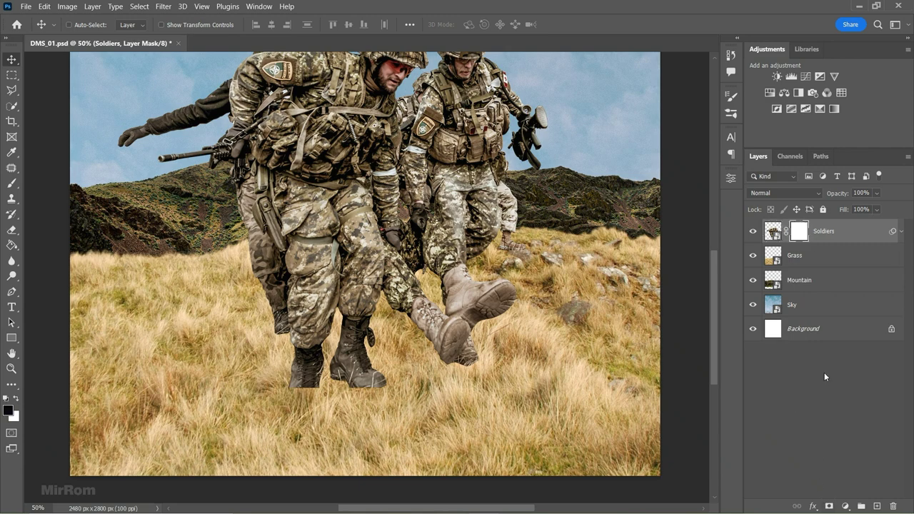
Set up the grass-blade brush preset with a -20° tip angle at 125 px
{"action": "left_click", "coordinate": [14, 189]}
{"action": "left_click", "coordinate": [78, 24]}
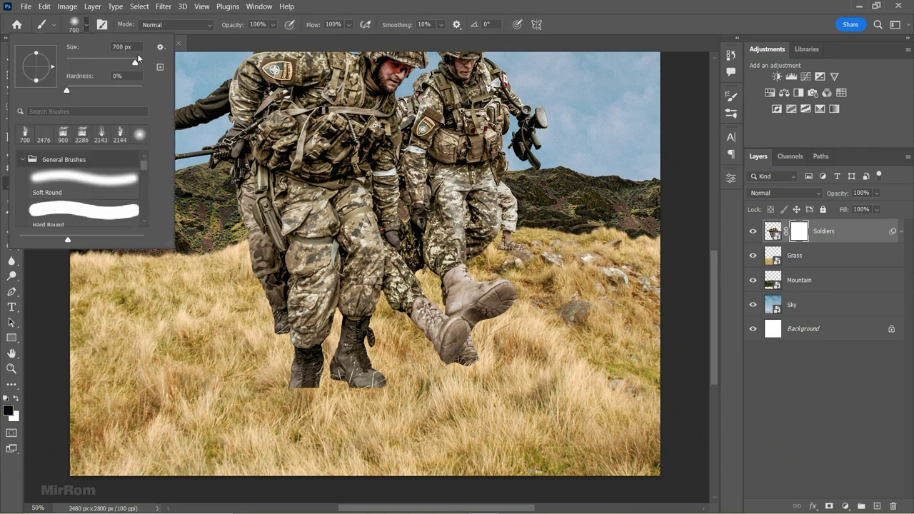
{"action": "left_click", "coordinate": [101, 133]}
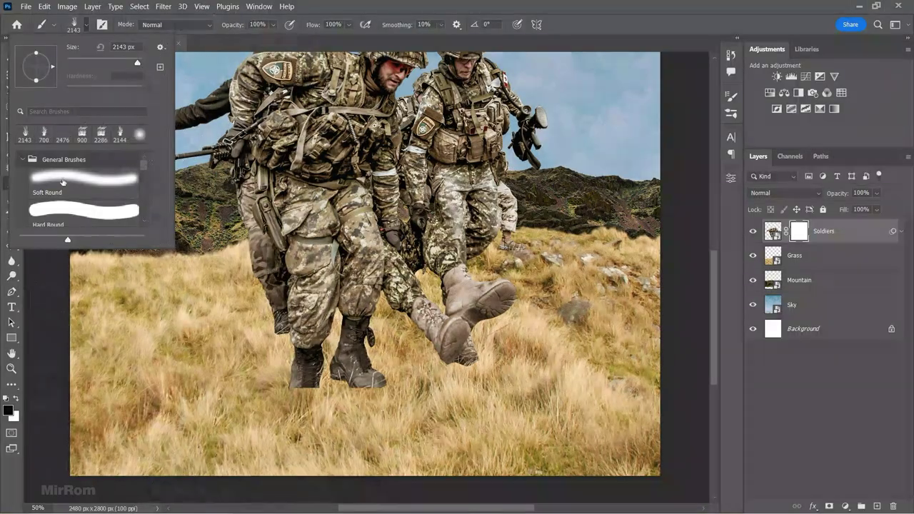
{"action": "key", "text": "Escape"}
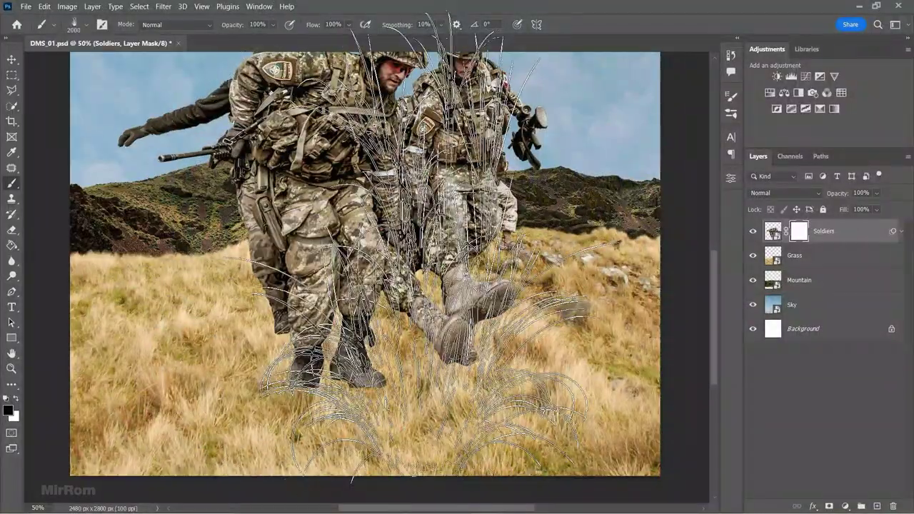
{"action": "key", "text": "bracketleft"}
{"action": "key", "text": "bracketleft"}
{"action": "key", "text": "bracketleft"}
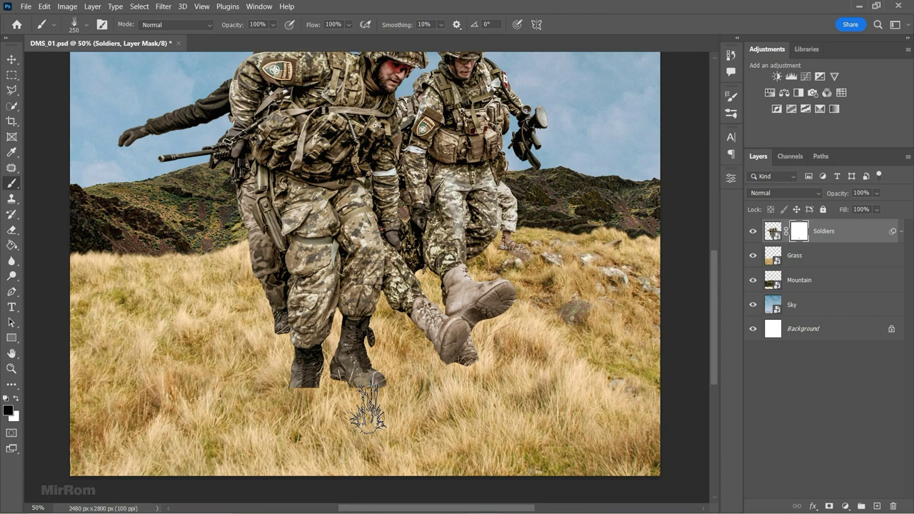
{"action": "key", "text": "bracketright"}
{"action": "key", "text": "bracketright"}
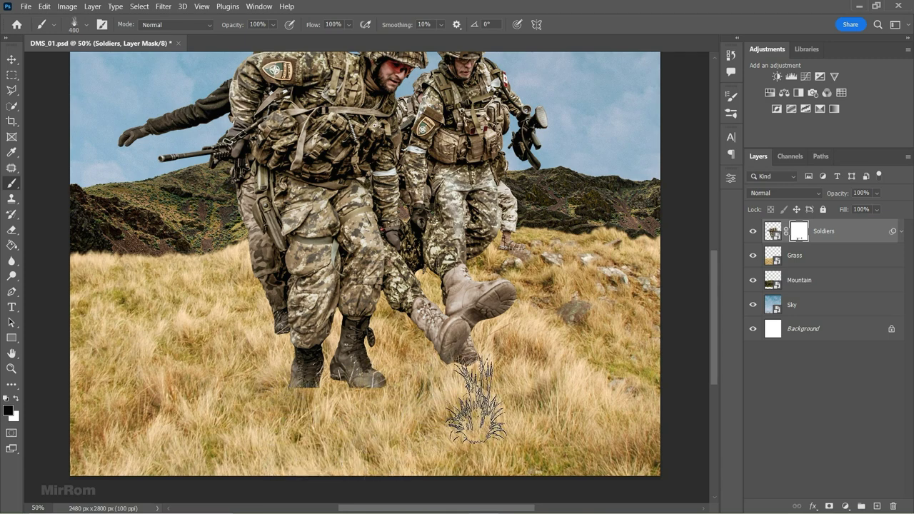
{"action": "key", "text": "shift+Right"}
{"action": "key", "text": "shift+Right"}
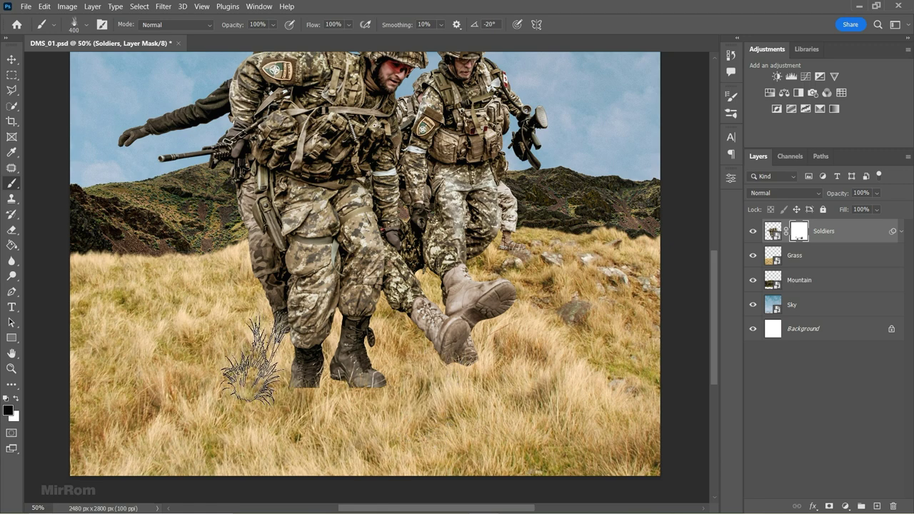
{"action": "key", "text": "Left"}
{"action": "key", "text": "Left"}
{"action": "key", "text": "Left"}
{"action": "key", "text": "bracketleft"}
{"action": "key", "text": "bracketleft"}
{"action": "key", "text": "bracketleft"}
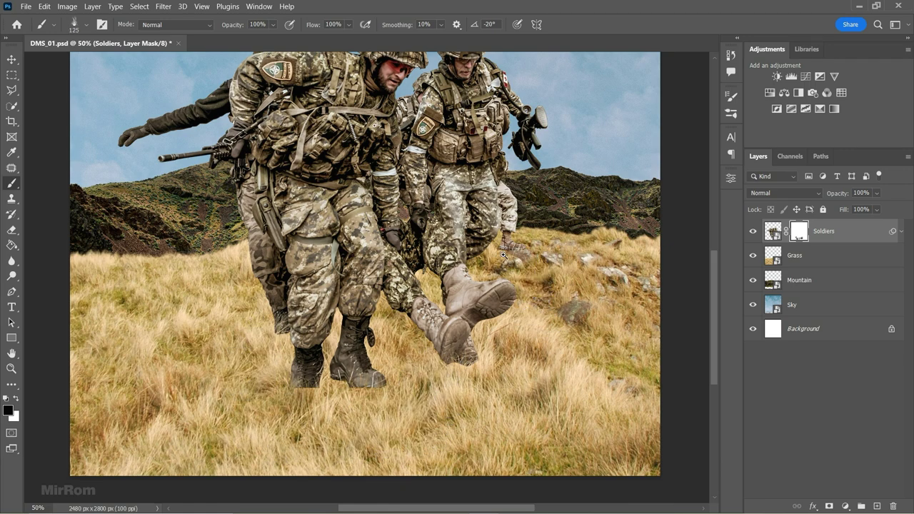
{"action": "scroll", "coordinate": [499, 257], "scroll_direction": "up", "scroll_amount": 1}
Switch to a 125 px soft round brush and mask the boot heel into the grass
{"action": "left_click", "coordinate": [102, 25]}
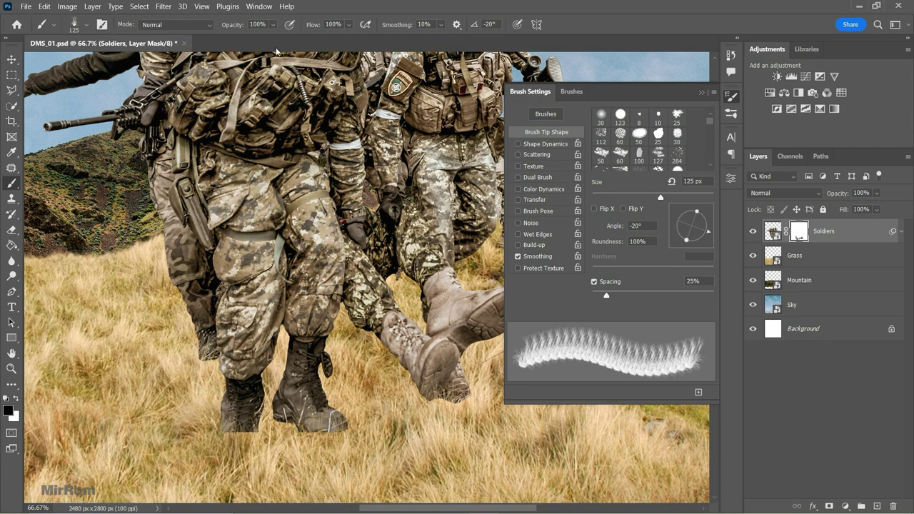
{"action": "left_click", "coordinate": [601, 115]}
{"action": "left_click", "coordinate": [700, 93]}
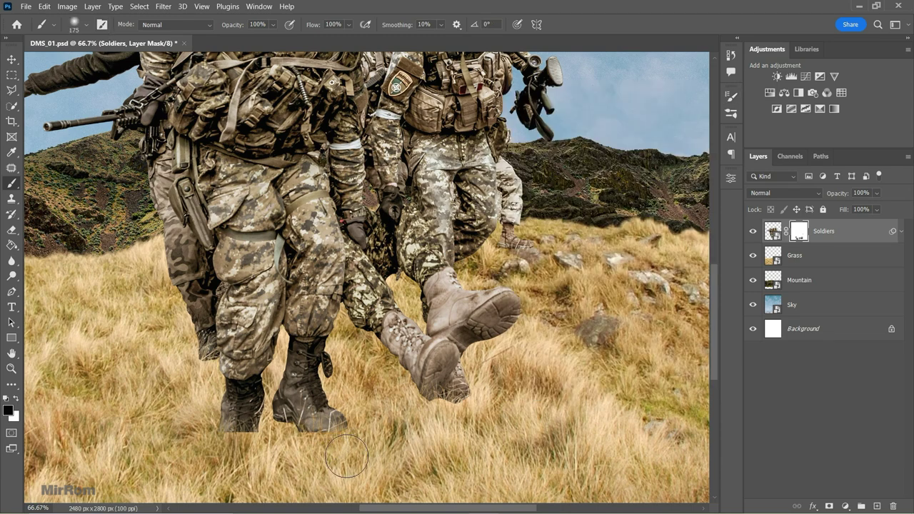
{"action": "key", "text": "bracketleft"}
{"action": "key", "text": "bracketleft"}
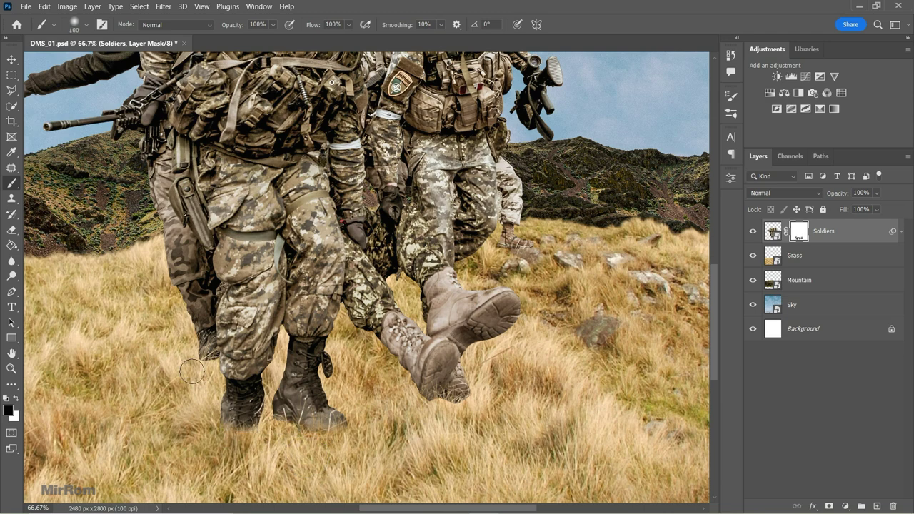
{"action": "key", "text": "bracketright"}
{"action": "key", "text": "bracketright"}
{"action": "key", "text": "bracketright"}
{"action": "left_click_drag", "start_coordinate": [440, 415], "coordinate": [469, 421]}
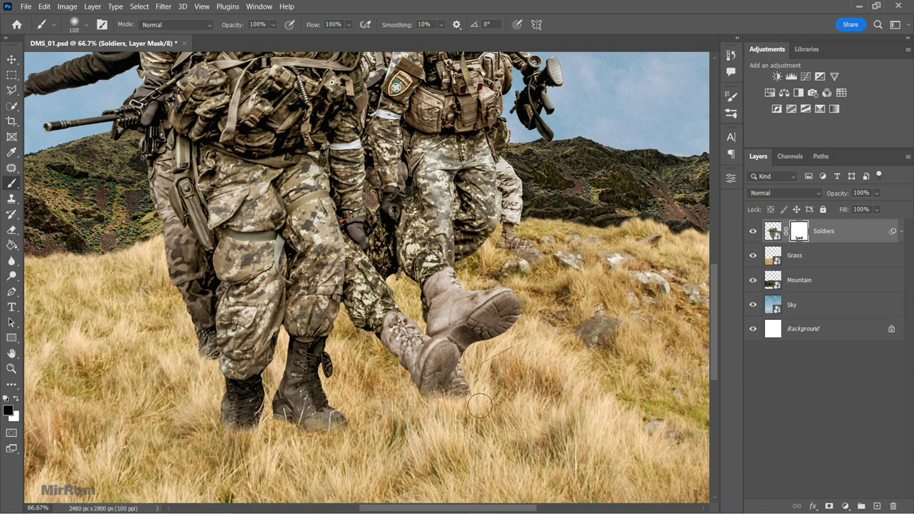
Switch to the Move tool and zoom out to view the whole composite
{"action": "scroll", "coordinate": [521, 240], "scroll_direction": "up", "scroll_amount": 4}
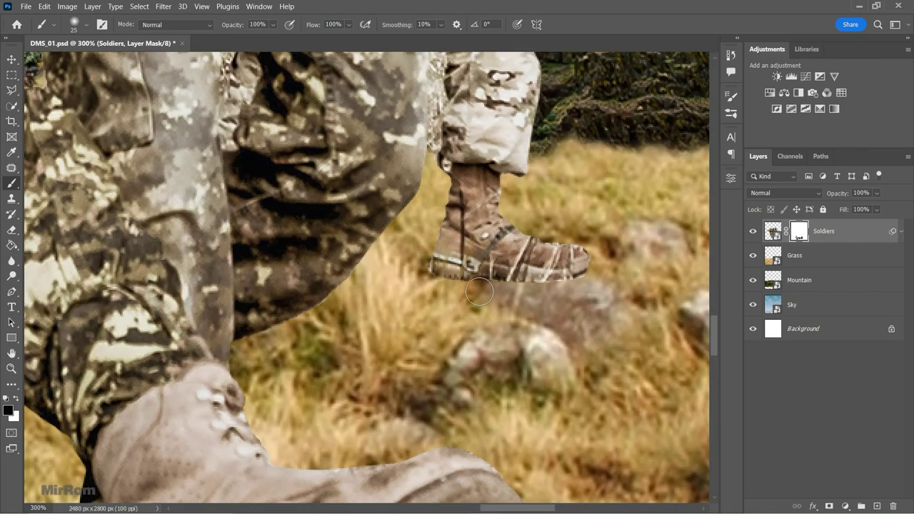
{"action": "scroll", "coordinate": [510, 322], "scroll_direction": "down", "scroll_amount": 2}
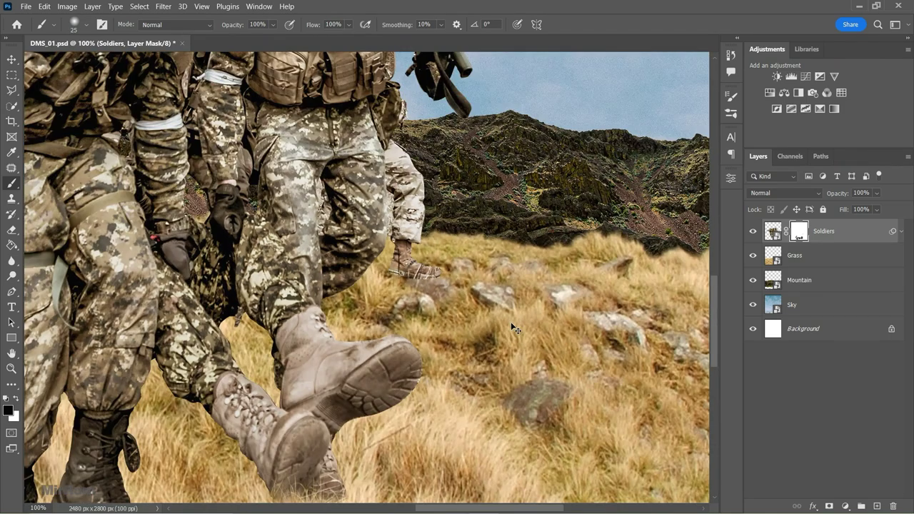
{"action": "scroll", "coordinate": [512, 327], "scroll_direction": "up", "scroll_amount": 1}
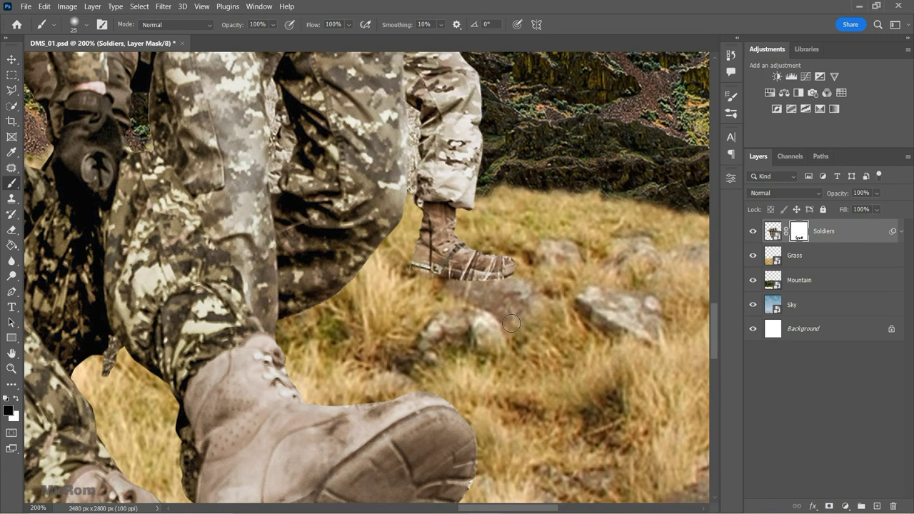
{"action": "key", "text": "v"}
{"action": "scroll", "coordinate": [512, 326], "scroll_direction": "down", "scroll_amount": 4}
{"action": "scroll", "coordinate": [512, 328], "scroll_direction": "down", "scroll_amount": 1}
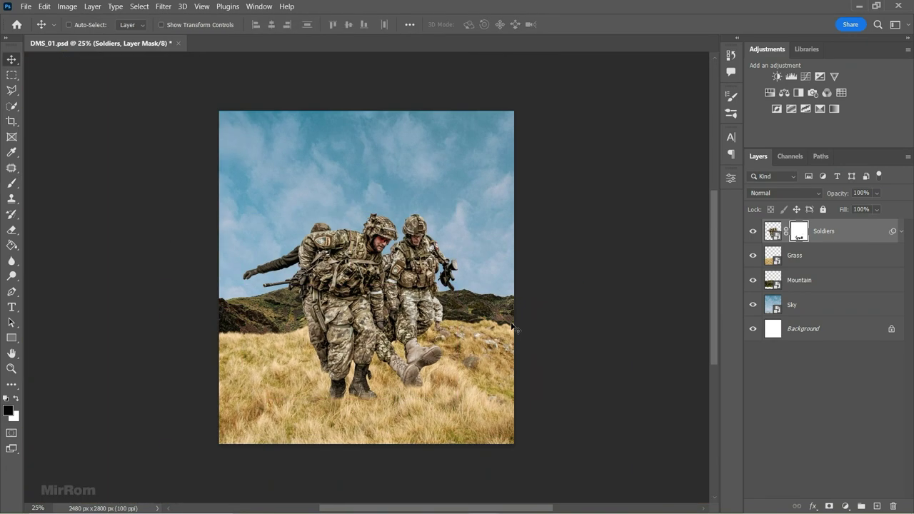
Add an Exposure layer clipped to Soldiers at -2.22 exposure and 0.85 gamma, with its mask inverted
{"action": "left_click", "coordinate": [772, 235]}
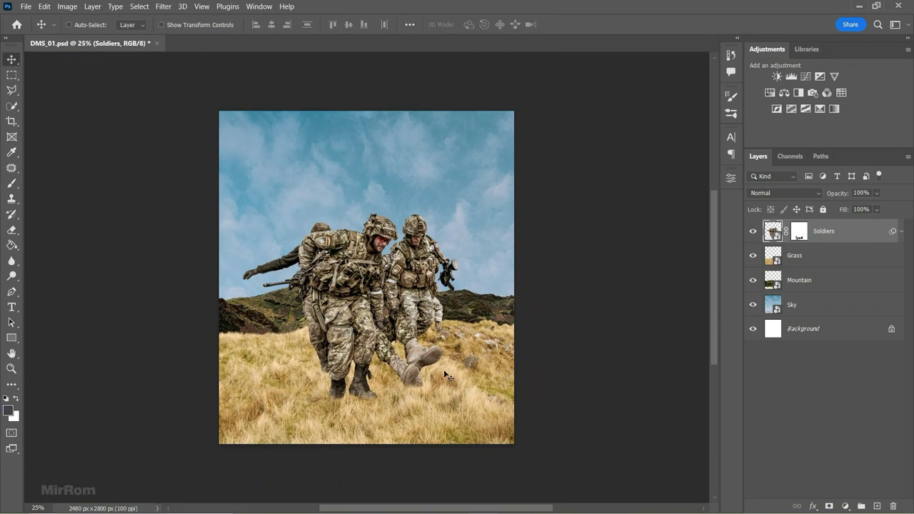
{"action": "left_click", "coordinate": [820, 77]}
{"action": "left_click", "coordinate": [629, 396]}
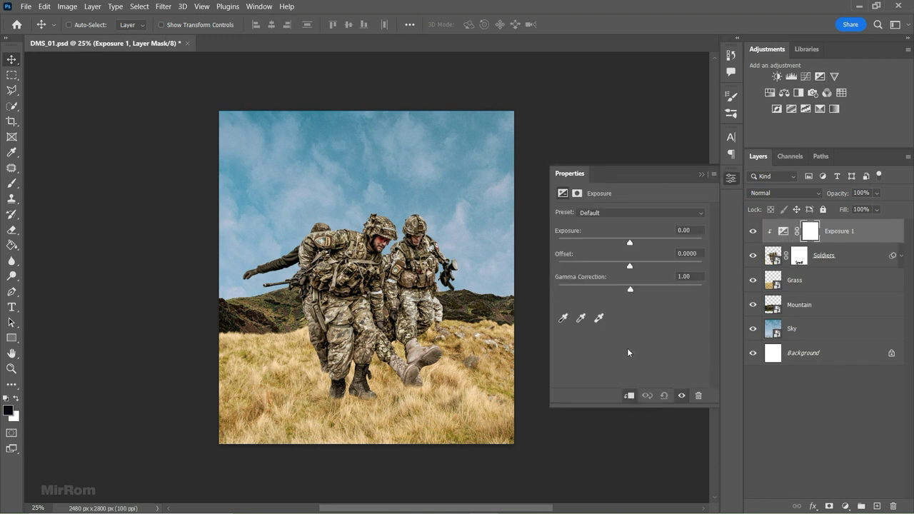
{"action": "left_click_drag", "start_coordinate": [629, 243], "coordinate": [606, 242]}
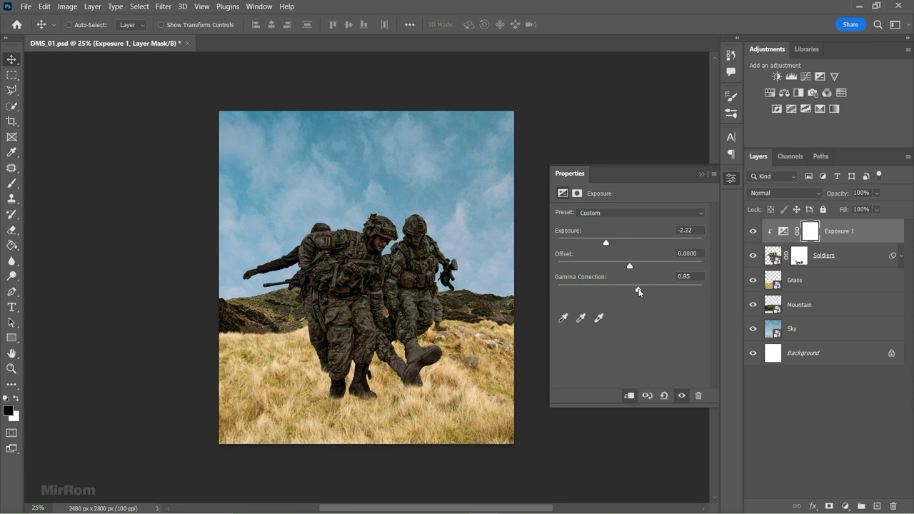
{"action": "left_click", "coordinate": [700, 174]}
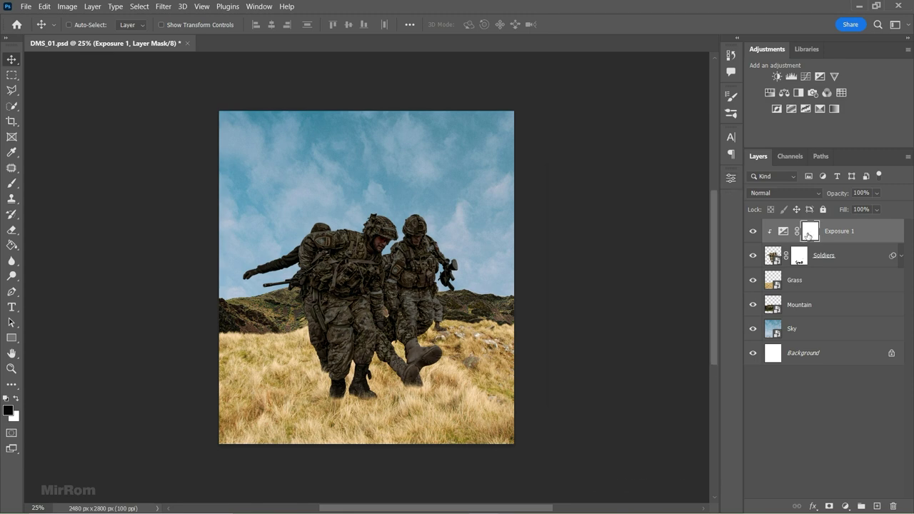
{"action": "key", "text": "ctrl+i"}
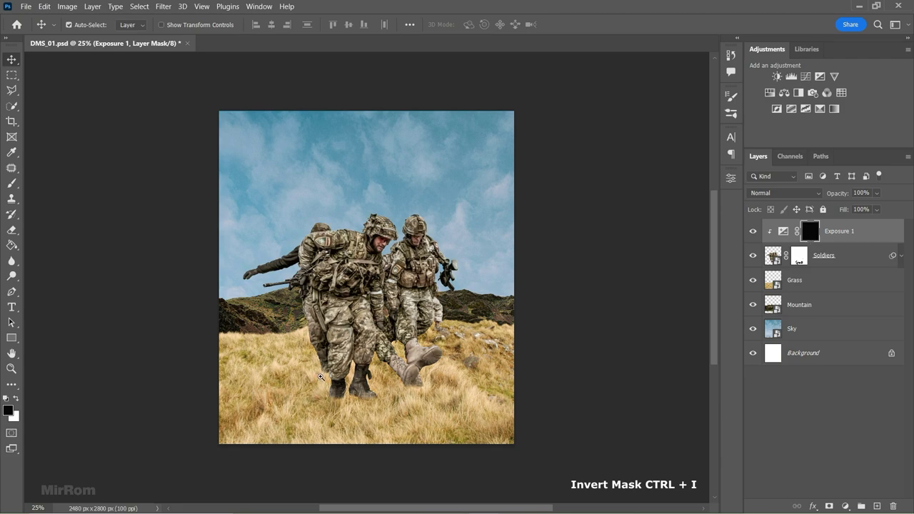
{"action": "left_click", "coordinate": [321, 377]}
{"action": "left_click", "coordinate": [321, 377]}
Set up a larger white brush at 41% opacity for the Exposure 1 mask
{"action": "key", "text": "b"}
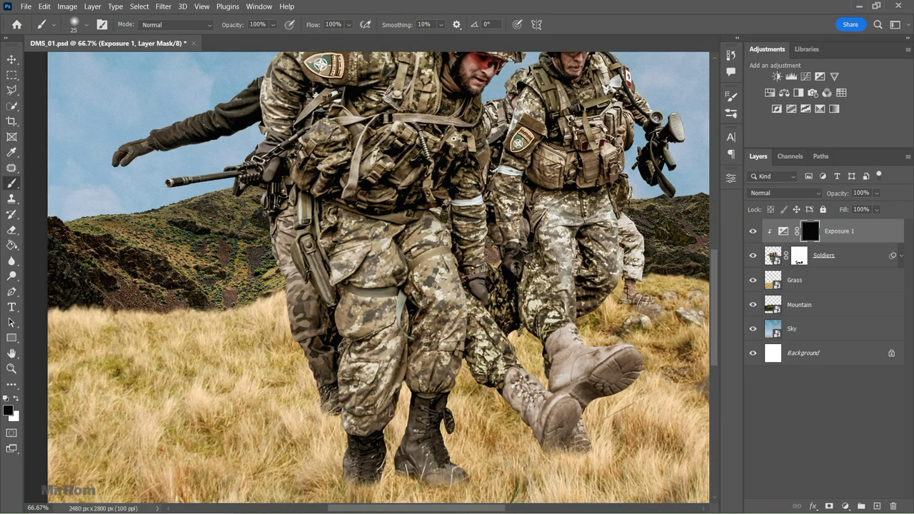
{"action": "left_click", "coordinate": [273, 24]}
{"action": "left_click", "coordinate": [195, 279]}
{"action": "right_click", "coordinate": [305, 302]}
{"action": "left_click", "coordinate": [251, 314]}
{"action": "key", "text": "x"}
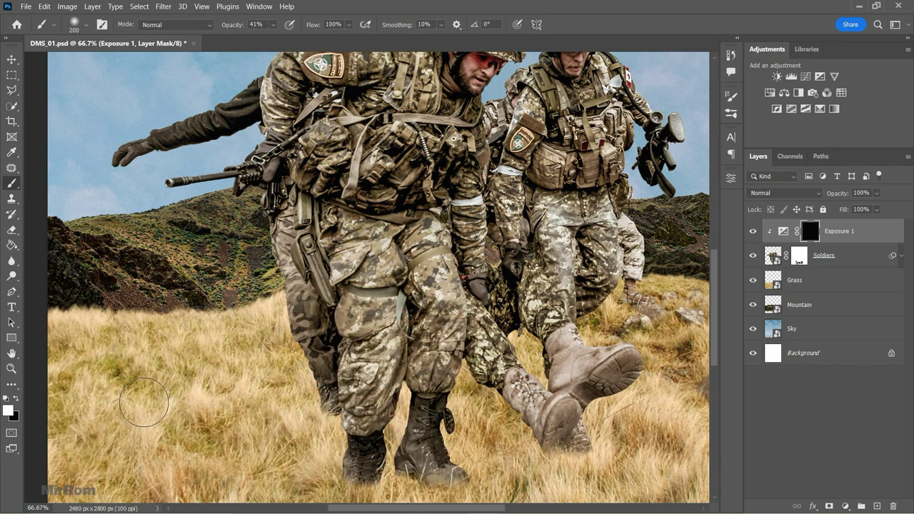
Paint darkening over the soldier's knee and lower leg
{"action": "left_click_drag", "start_coordinate": [355, 343], "coordinate": [364, 377]}
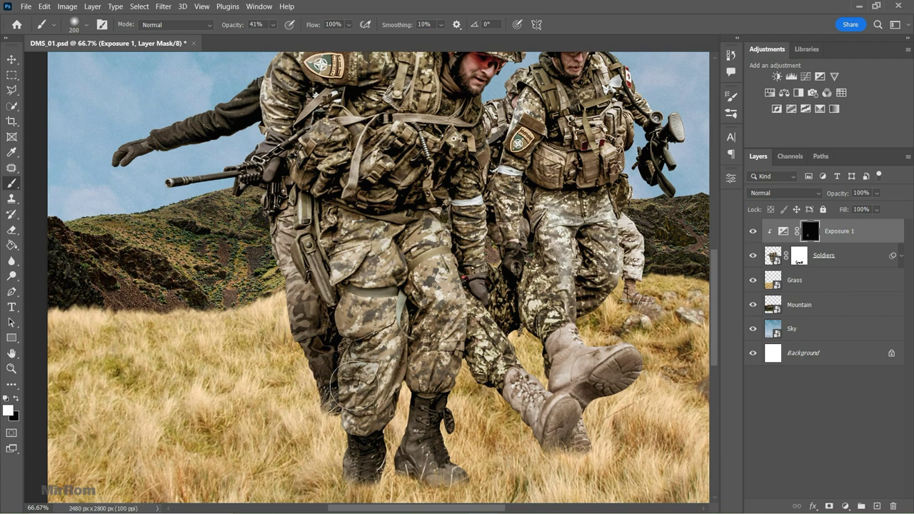
{"action": "scroll", "coordinate": [427, 392], "scroll_direction": "down", "scroll_amount": 3}
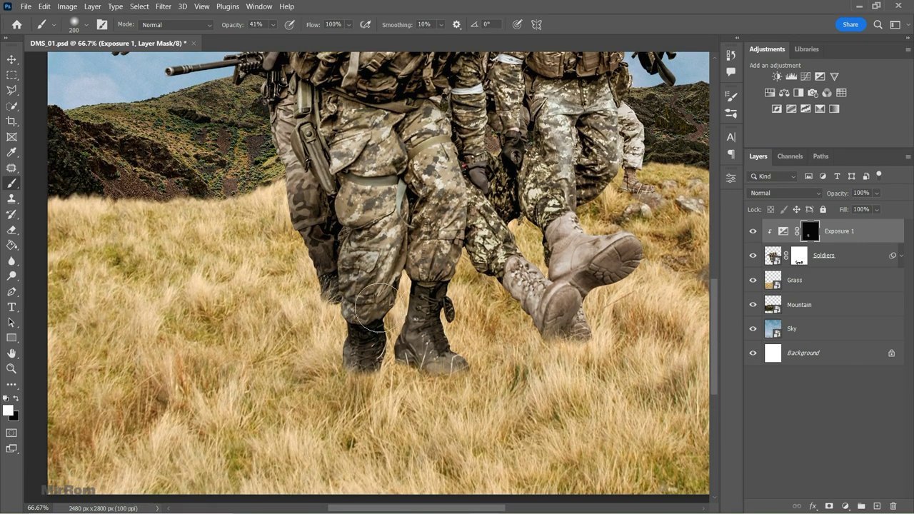
{"action": "key", "text": "bracketleft"}
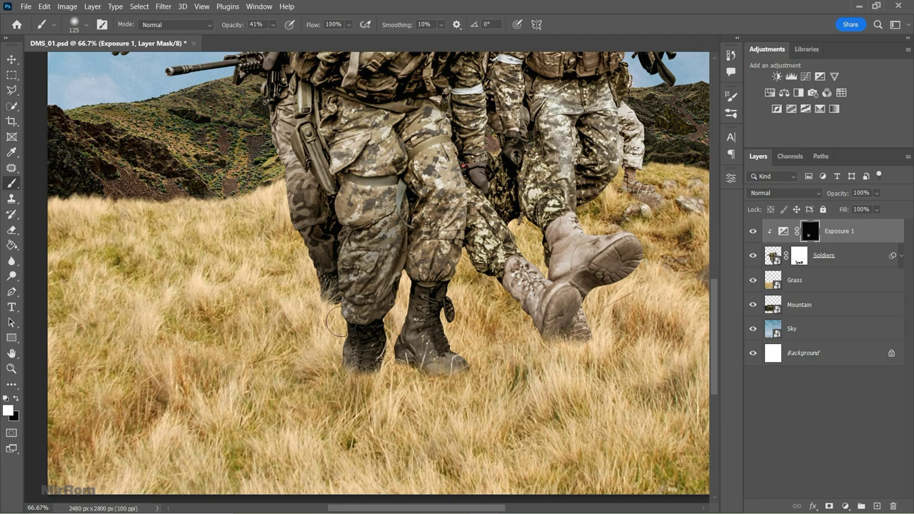
{"action": "key", "text": "bracketright"}
{"action": "key", "text": "bracketright"}
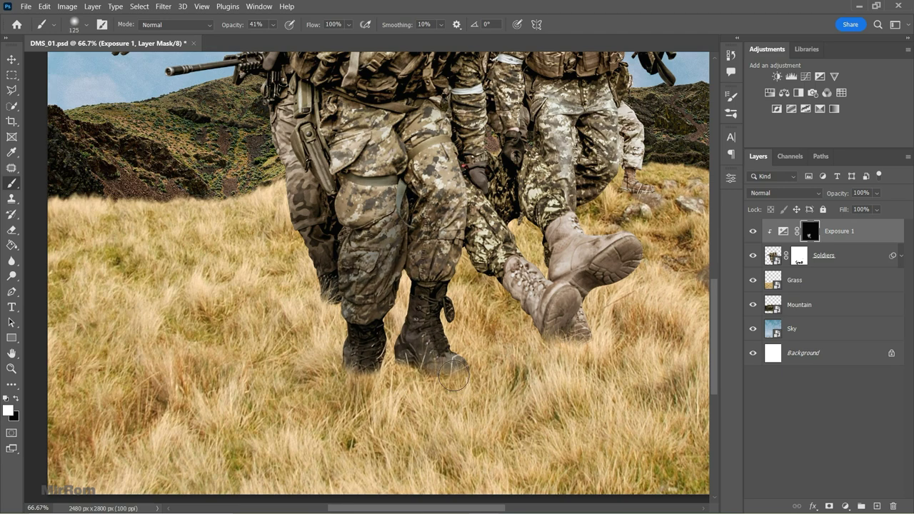
{"action": "key", "text": "bracketleft"}
{"action": "key", "text": "bracketleft"}
{"action": "key", "text": "bracketleft"}
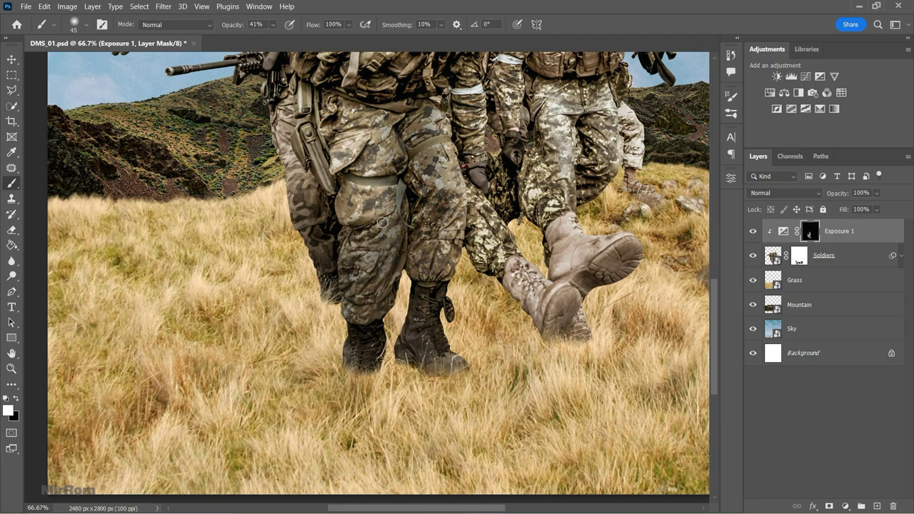
{"action": "key", "text": "ctrl+plus"}
{"action": "key", "text": "bracketright"}
{"action": "key", "text": "bracketright"}
{"action": "scroll", "coordinate": [251, 125], "scroll_direction": "up", "scroll_amount": 3}
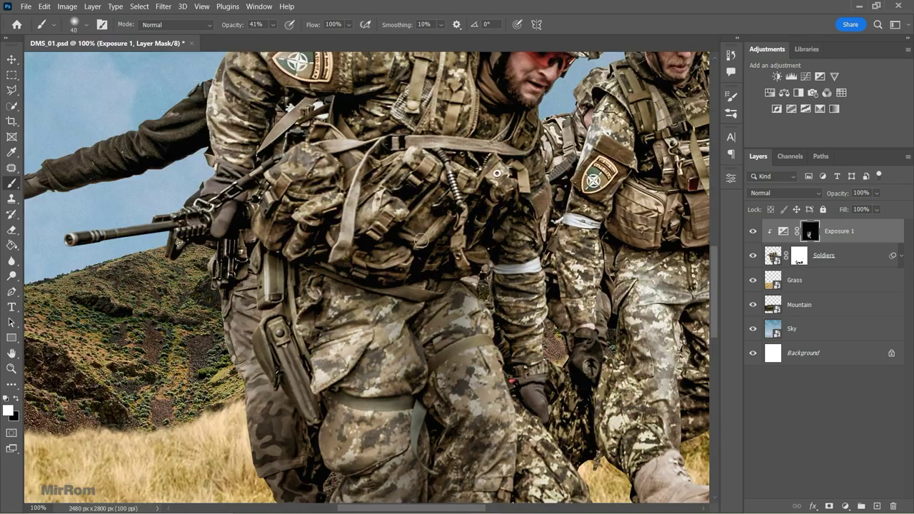
{"action": "scroll", "coordinate": [251, 124], "scroll_direction": "up", "scroll_amount": 3}
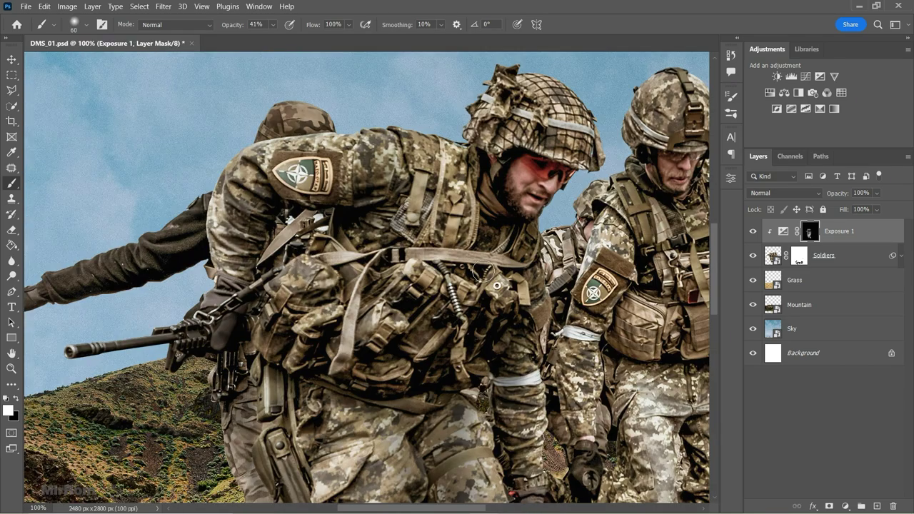
Darken shadowed gear and faces with a progressively smaller brush
{"action": "key", "text": "bracketright"}
{"action": "key", "text": "bracketright"}
{"action": "key", "text": "bracketright"}
{"action": "scroll", "coordinate": [341, 348], "scroll_direction": "down", "scroll_amount": 5}
{"action": "scroll", "coordinate": [341, 348], "scroll_direction": "up", "scroll_amount": 5}
{"action": "key", "text": "bracketleft"}
{"action": "key", "text": "bracketleft"}
{"action": "key", "text": "bracketleft"}
{"action": "scroll", "coordinate": [434, 367], "scroll_direction": "up", "scroll_amount": 2}
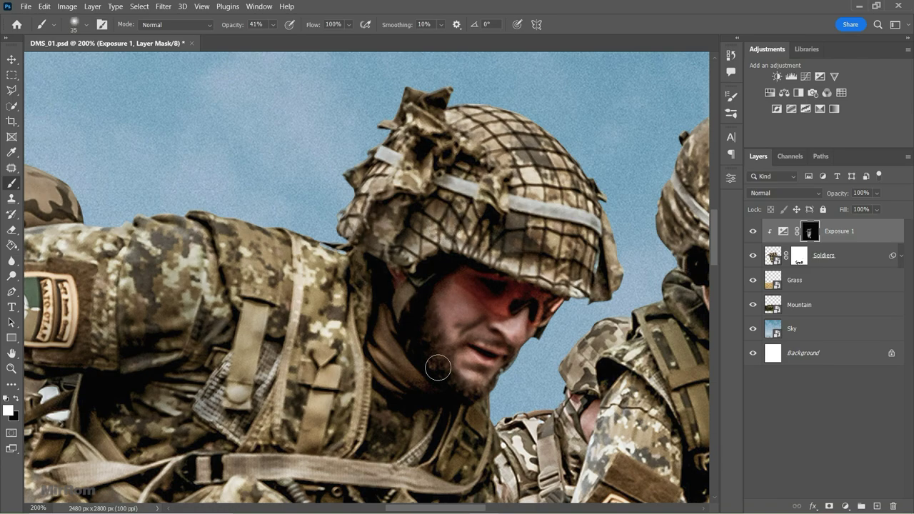
{"action": "scroll", "coordinate": [357, 379], "scroll_direction": "left", "scroll_amount": 3}
{"action": "scroll", "coordinate": [357, 341], "scroll_direction": "right", "scroll_amount": 3}
{"action": "scroll", "coordinate": [357, 271], "scroll_direction": "down", "scroll_amount": 5}
{"action": "key", "text": "bracketleft"}
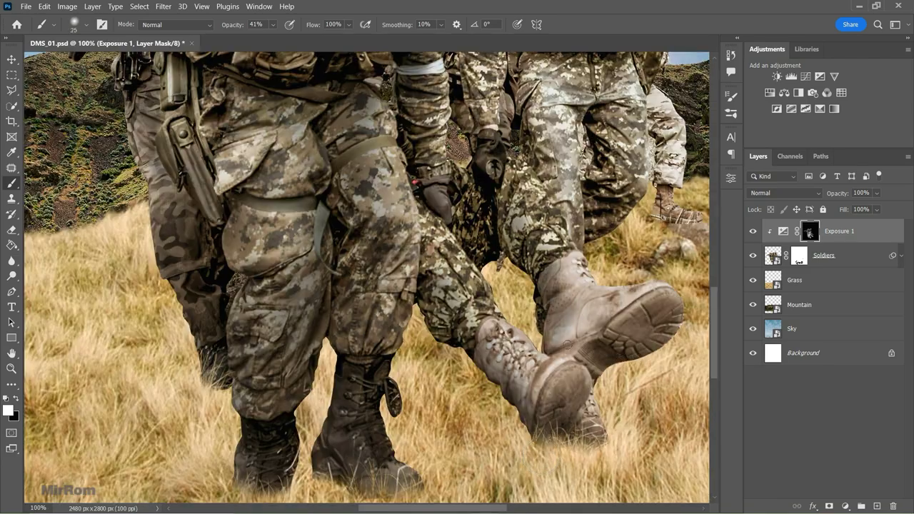
{"action": "scroll", "coordinate": [345, 242], "scroll_direction": "up", "scroll_amount": 3}
{"action": "scroll", "coordinate": [390, 143], "scroll_direction": "up", "scroll_amount": 1}
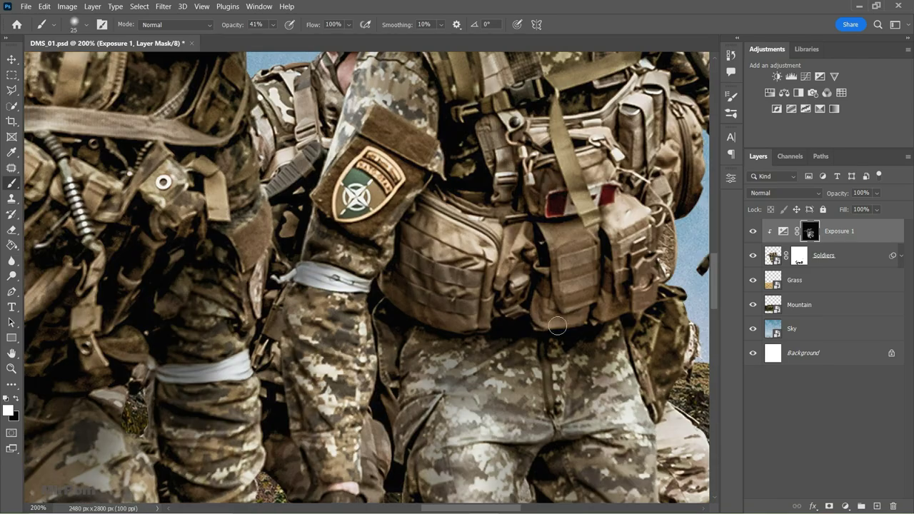
{"action": "scroll", "coordinate": [632, 212], "scroll_direction": "up", "scroll_amount": 3}
{"action": "key", "text": "bracketleft"}
{"action": "key", "text": "bracketleft"}
{"action": "key", "text": "bracketleft"}
{"action": "scroll", "coordinate": [593, 186], "scroll_direction": "up", "scroll_amount": 3}
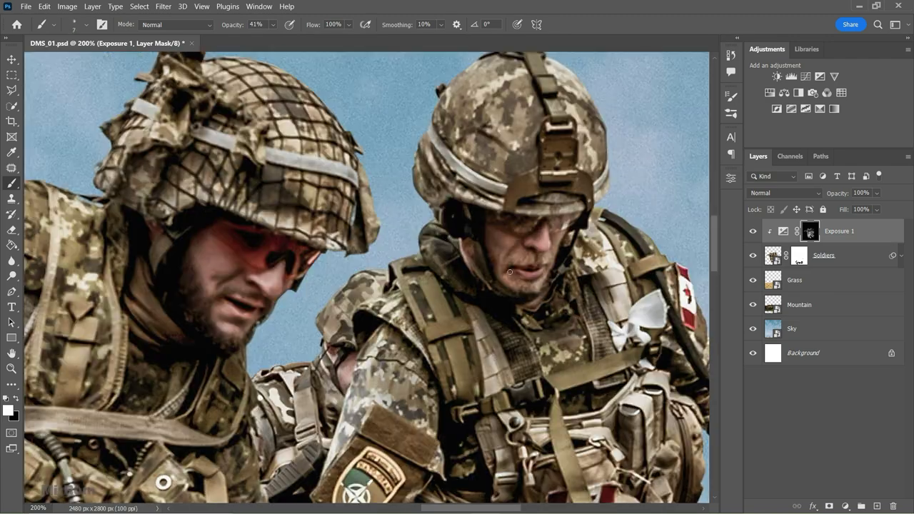
{"action": "scroll", "coordinate": [607, 243], "scroll_direction": "down", "scroll_amount": 3}
{"action": "scroll", "coordinate": [607, 243], "scroll_direction": "right", "scroll_amount": 3}
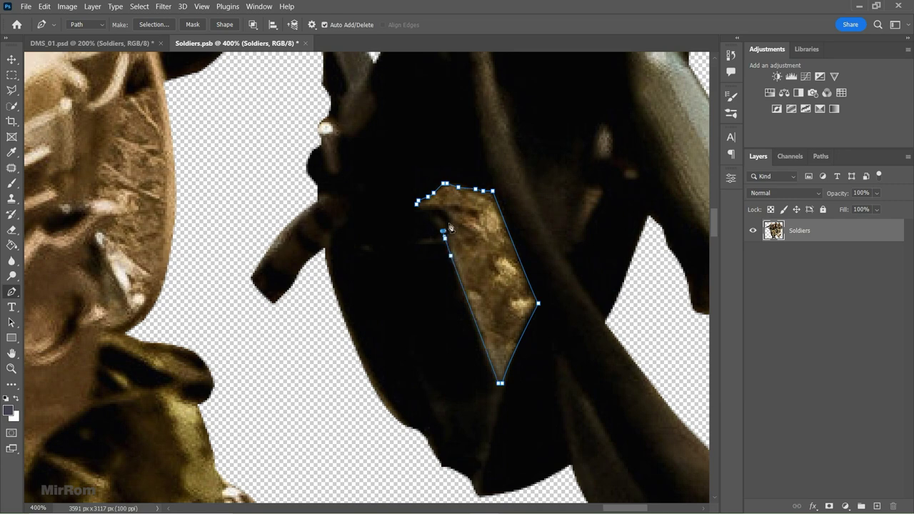
Mask out the traced grass patch and darken along the boot and trouser-leg edge
{"action": "left_click", "coordinate": [518, 126]}
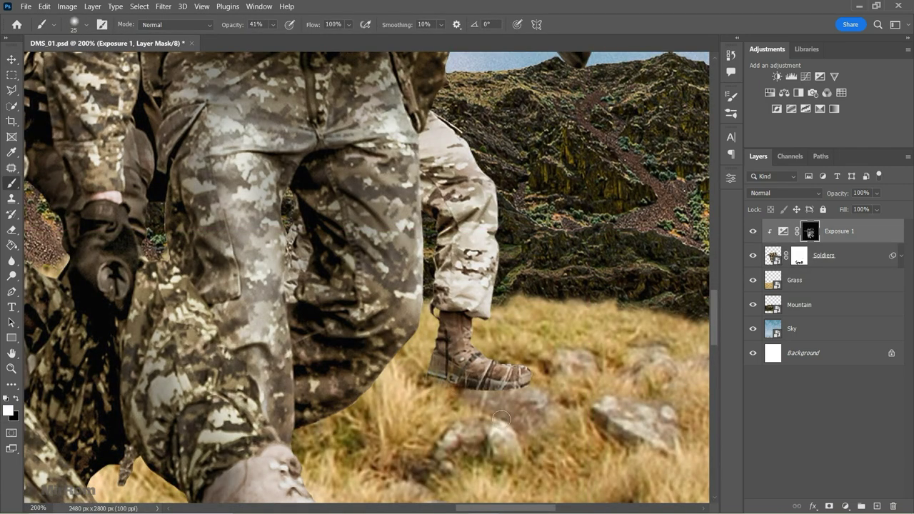
{"action": "key", "text": "["}
{"action": "key", "text": "["}
{"action": "mouse_move", "coordinate": [513, 405]}
{"action": "left_mouse_down"}
{"action": "mouse_move", "coordinate": [426, 154]}
{"action": "mouse_move", "coordinate": [435, 377]}
{"action": "left_mouse_up"}
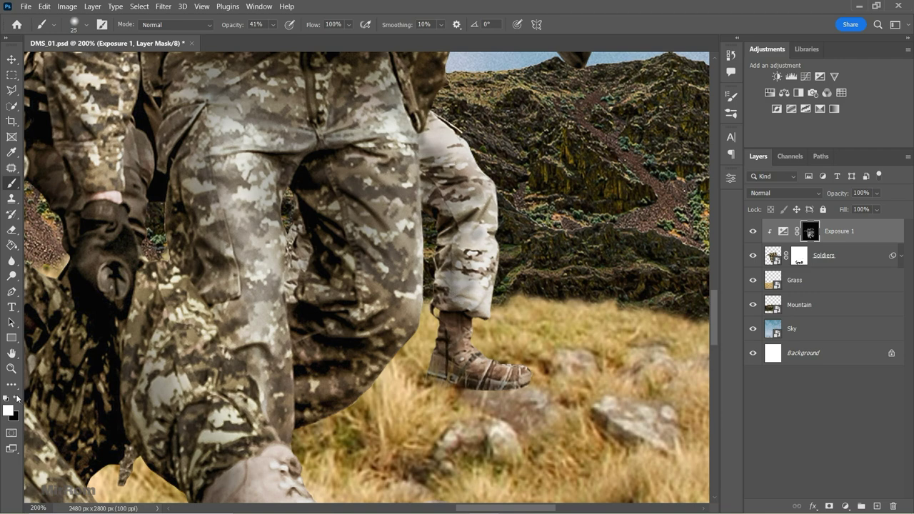
Restore black as the paint colour, switch to Move and zoom out to the whole scene
{"action": "key", "text": "x"}
{"action": "key", "text": "v"}
{"action": "key", "text": "ctrl+minus"}
{"action": "key", "text": "ctrl+minus"}
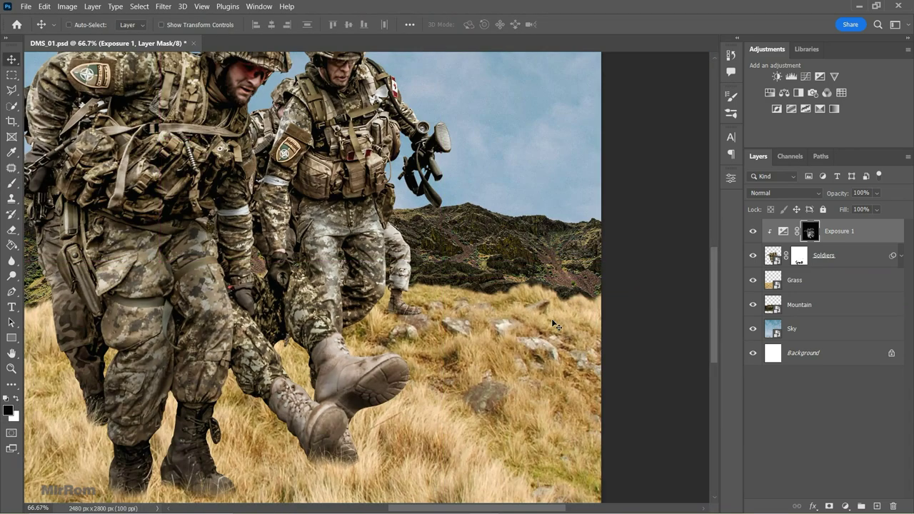
Open the Grass smart object's contents in Grass.psb
{"action": "left_click", "coordinate": [777, 285]}
{"action": "double_click", "coordinate": [777, 285]}
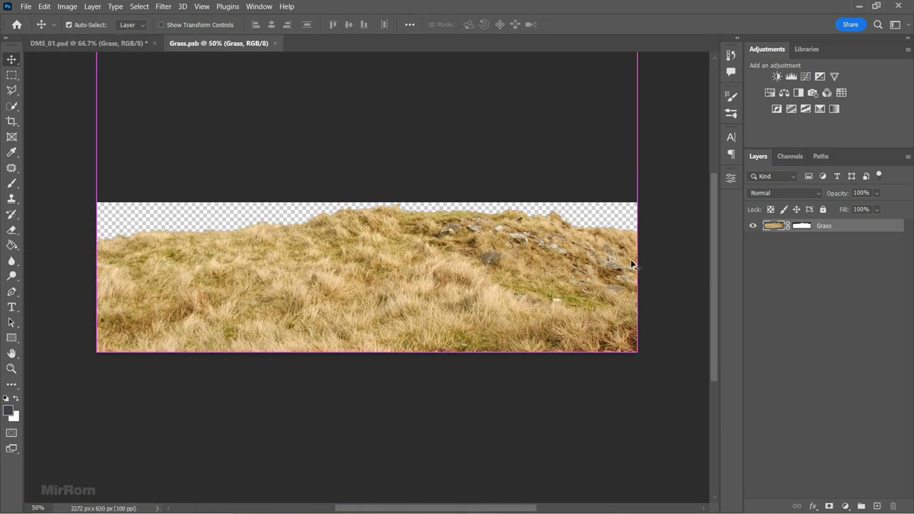
{"action": "left_click", "coordinate": [88, 42]}
{"action": "left_click", "coordinate": [229, 43]}
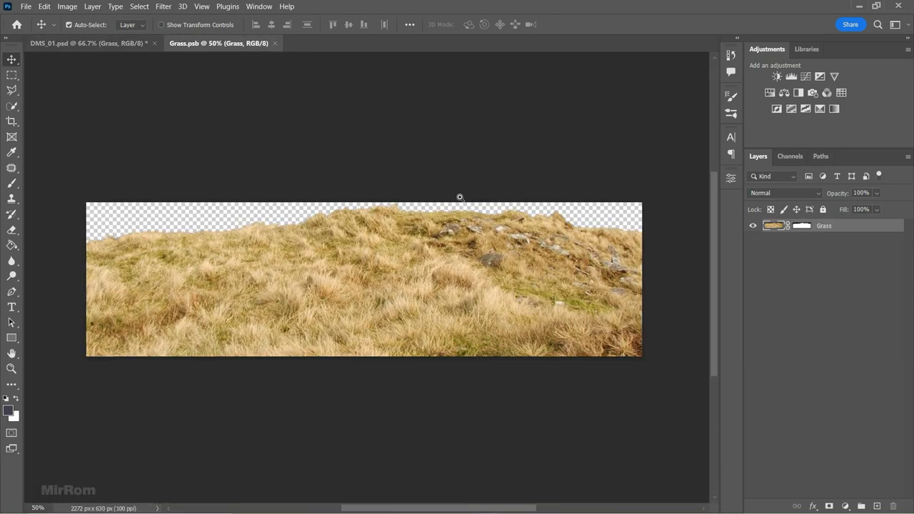
{"action": "scroll", "coordinate": [459, 197], "scroll_direction": "up", "scroll_amount": 3}
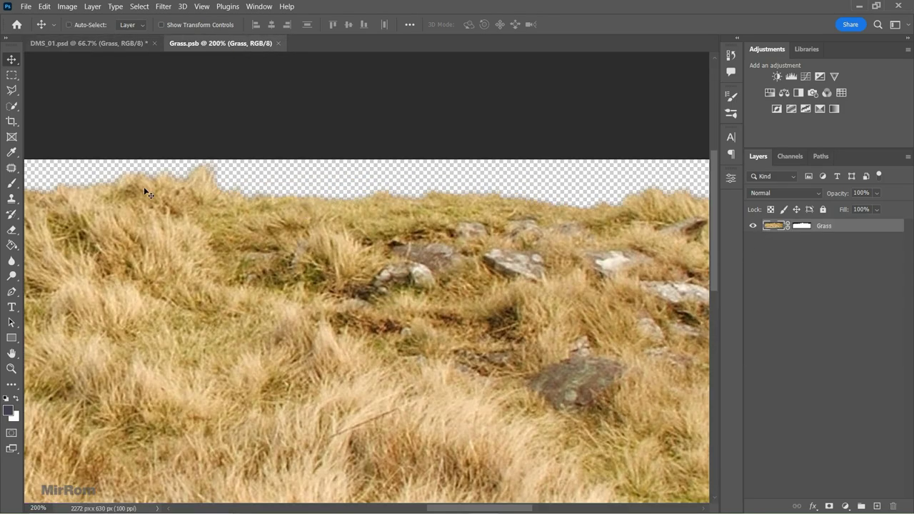
Clone plain grass over the dark rocks with the Clone Stamp
{"action": "right_click", "coordinate": [12, 168]}
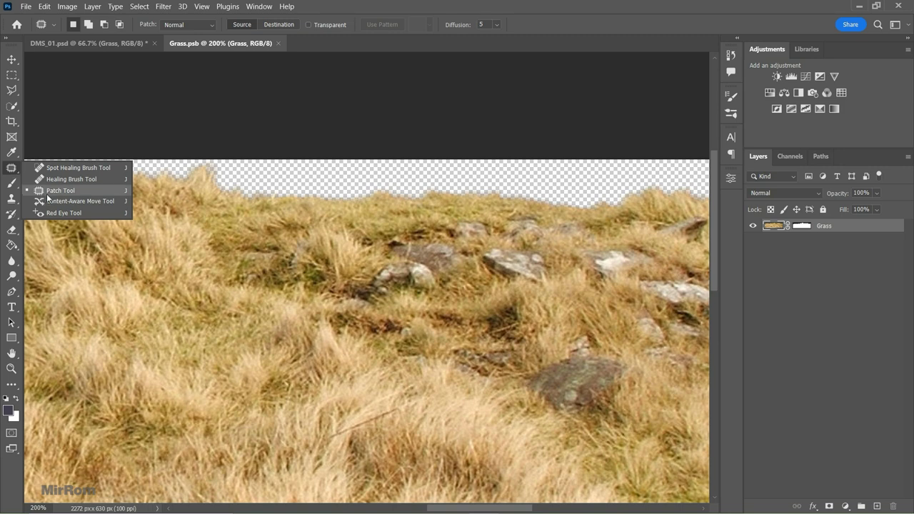
{"action": "left_click", "coordinate": [11, 198]}
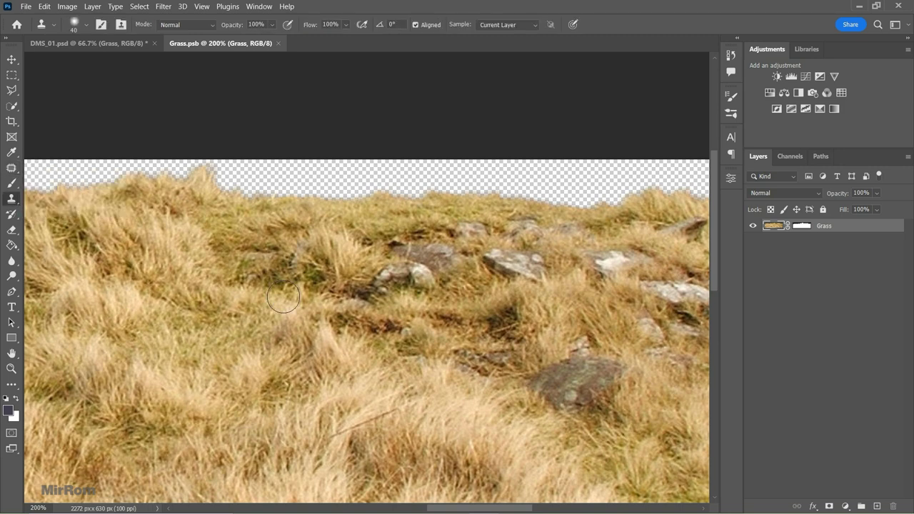
{"action": "left_click", "coordinate": [337, 237], "text": "alt"}
{"action": "left_click_drag", "start_coordinate": [435, 246], "coordinate": [389, 243]}
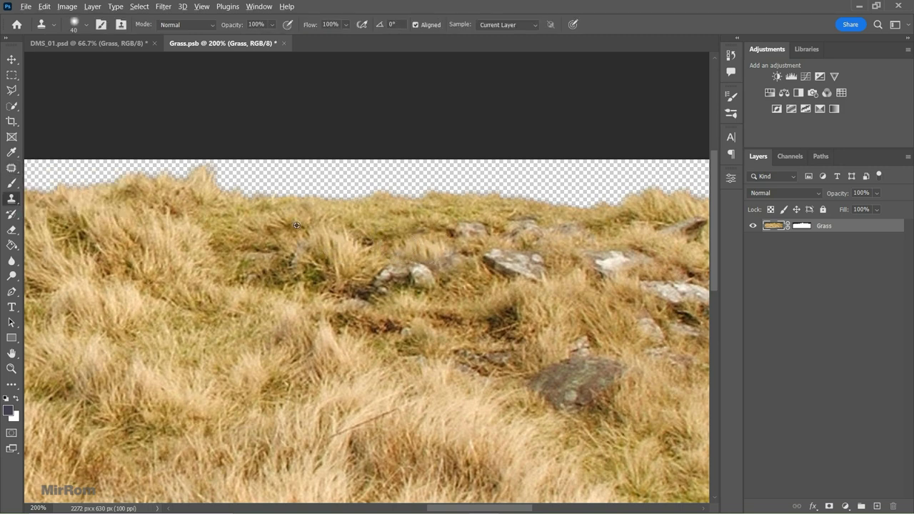
{"action": "left_click_drag", "start_coordinate": [475, 246], "coordinate": [465, 287]}
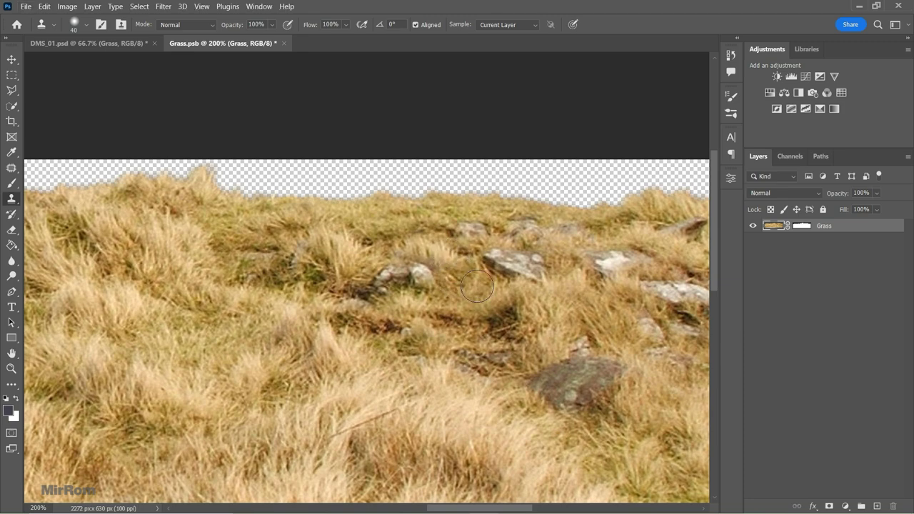
Save Grass.psb and return to DMS_01.psd
{"action": "key", "text": "v"}
{"action": "left_click", "coordinate": [26, 7]}
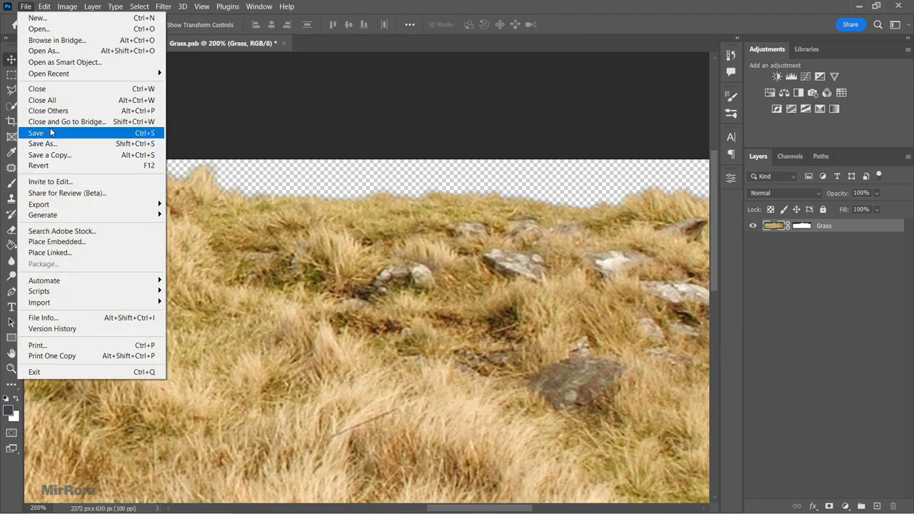
{"action": "left_click", "coordinate": [43, 130]}
{"action": "left_click", "coordinate": [86, 43]}
{"action": "scroll", "coordinate": [527, 330], "scroll_direction": "up", "scroll_amount": 1}
{"action": "scroll", "coordinate": [527, 330], "scroll_direction": "up", "scroll_amount": 1}
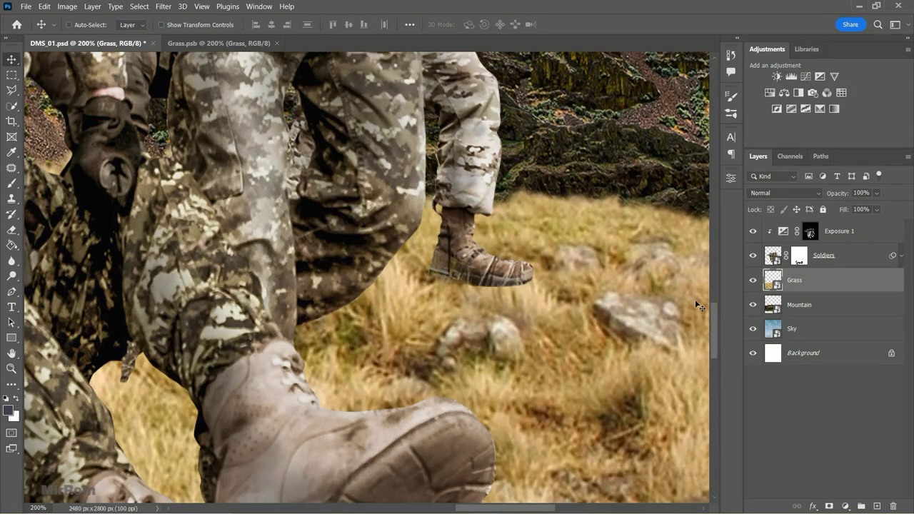
Paint the Soldiers layer mask around the rear boot, then fit the image in view
{"action": "left_click", "coordinate": [799, 256]}
{"action": "key", "text": "b"}
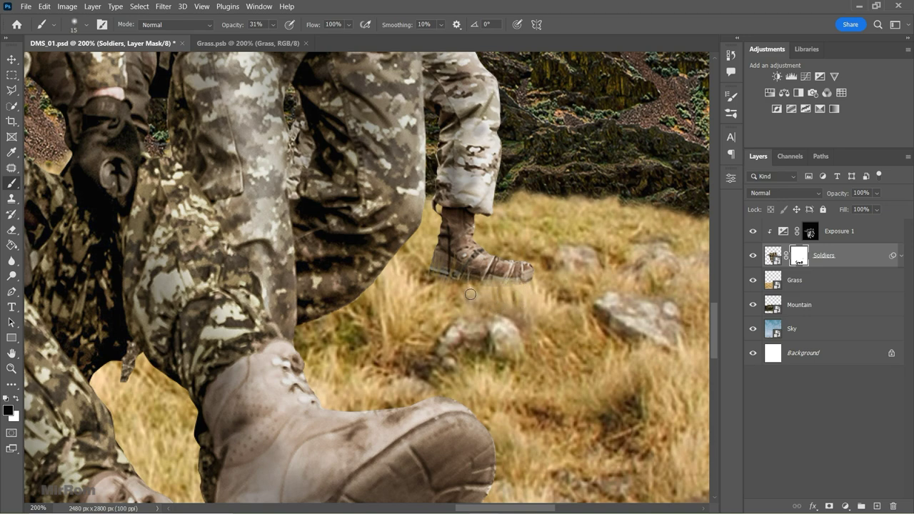
{"action": "key", "text": "ctrl+0"}
{"action": "key", "text": "v"}
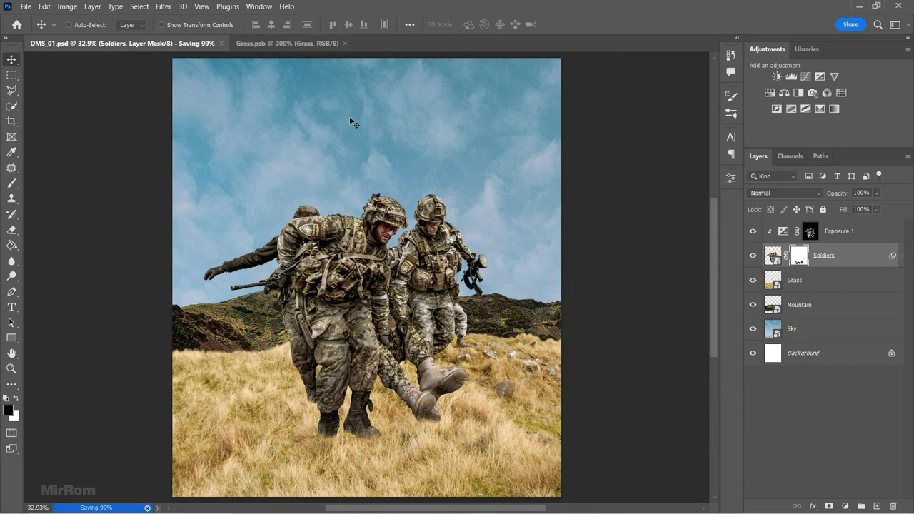
Softly paint the Exposure 1 mask over the soldiers' legs and arm at low opacity
{"action": "left_click", "coordinate": [810, 234]}
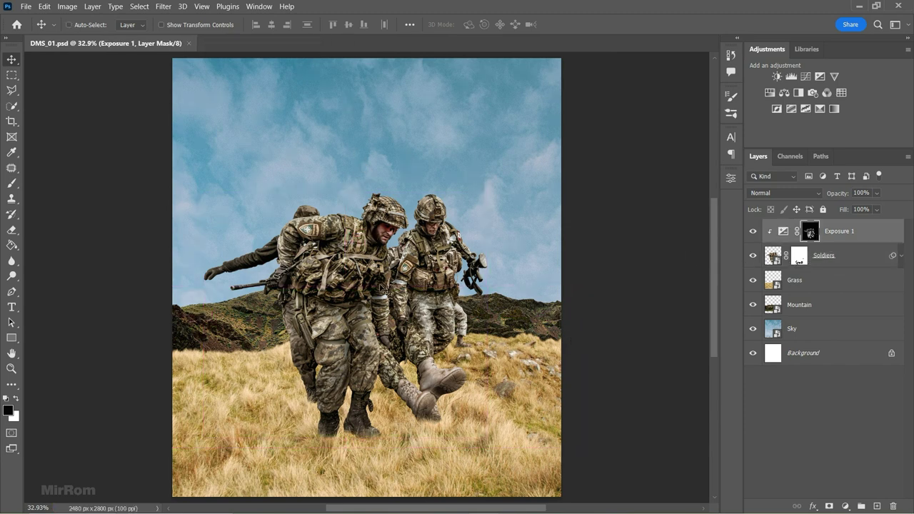
{"action": "key", "text": "ctrl+plus"}
{"action": "key", "text": "b"}
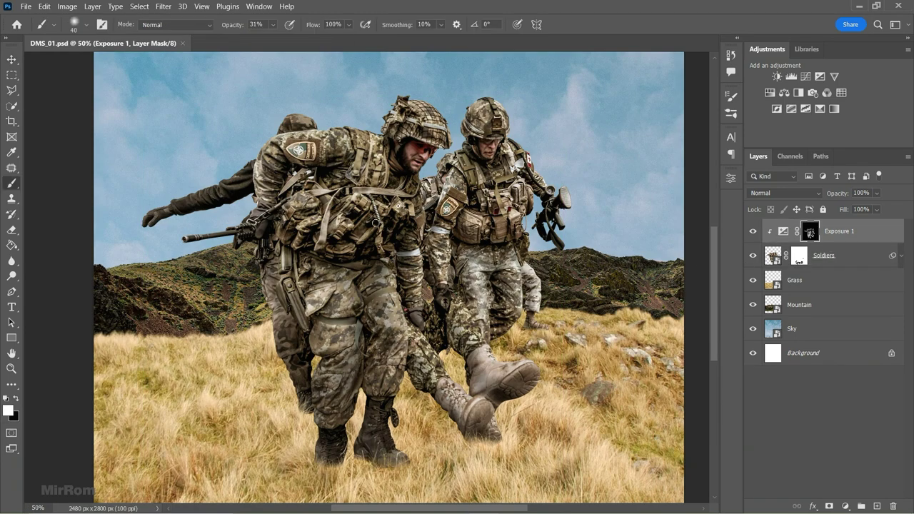
{"action": "left_click_drag", "start_coordinate": [274, 28], "coordinate": [271, 40]}
{"action": "key", "text": "bracketright"}
{"action": "key", "text": "bracketright"}
{"action": "key", "text": "bracketright"}
{"action": "left_click_drag", "start_coordinate": [307, 318], "coordinate": [414, 356]}
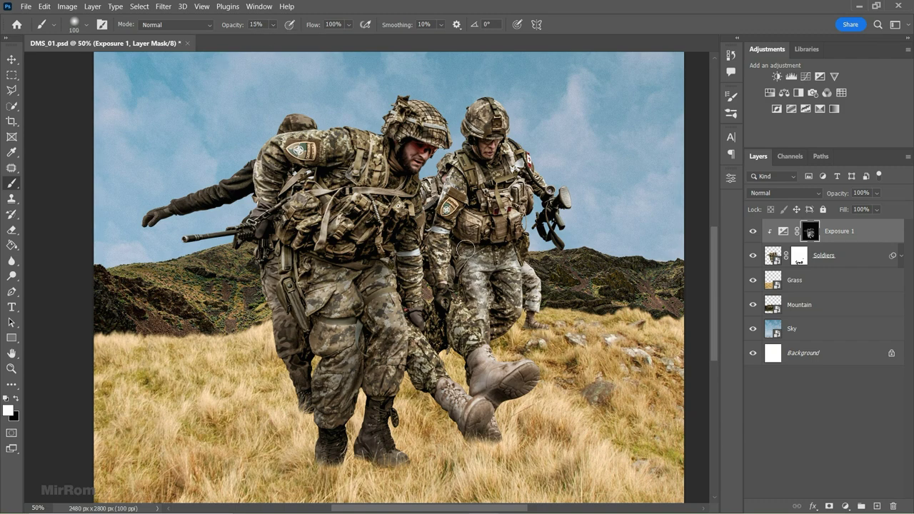
{"action": "left_click_drag", "start_coordinate": [464, 249], "coordinate": [441, 275]}
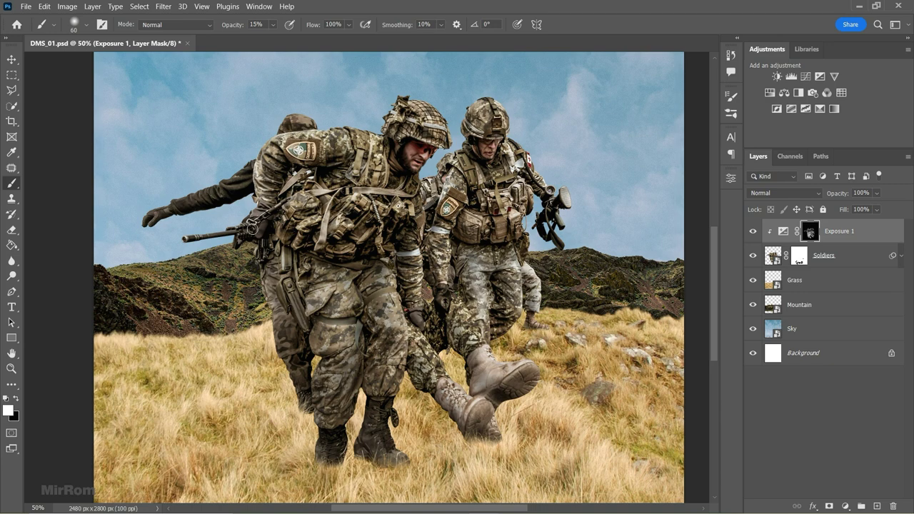
{"action": "key", "text": "bracketright"}
{"action": "key", "text": "bracketright"}
{"action": "key", "text": "bracketright"}
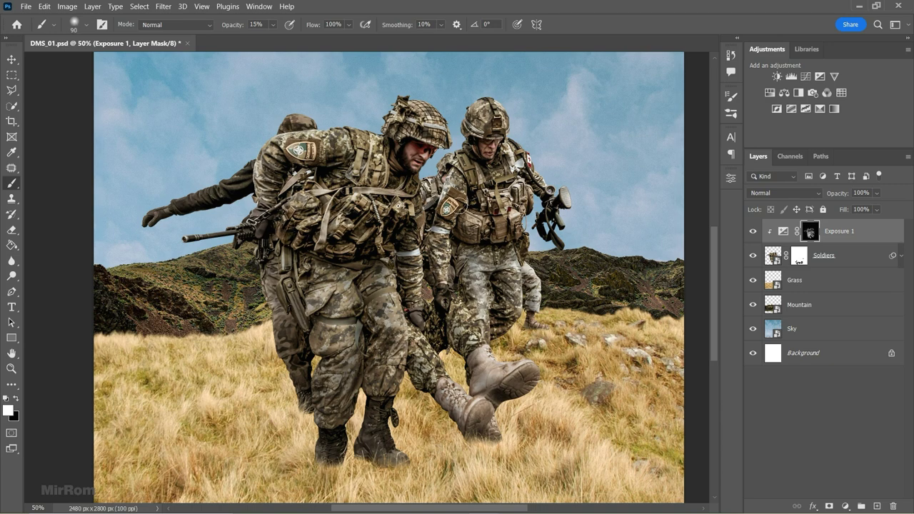
Add a second Exposure adjustment at +1.67, gamma 1.48, and invert its mask
{"action": "key", "text": "v"}
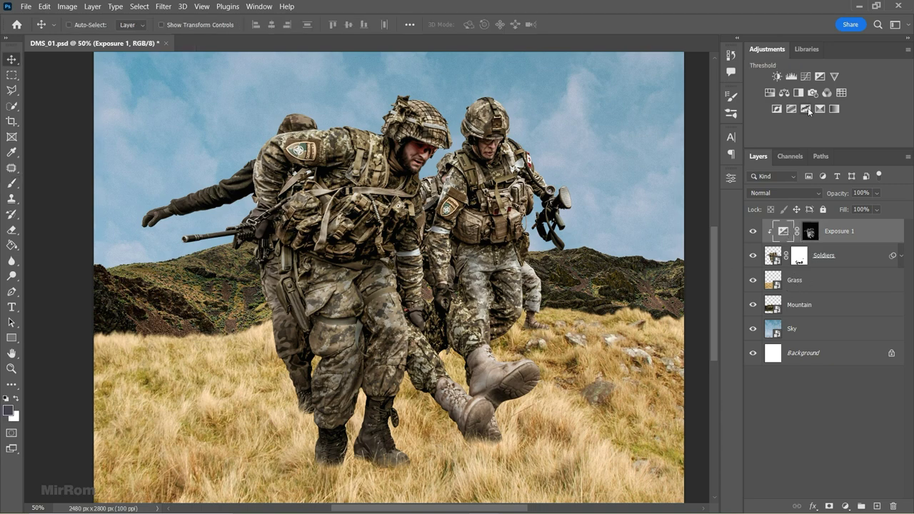
{"action": "left_click", "coordinate": [820, 77]}
{"action": "left_click_drag", "start_coordinate": [629, 243], "coordinate": [647, 244]}
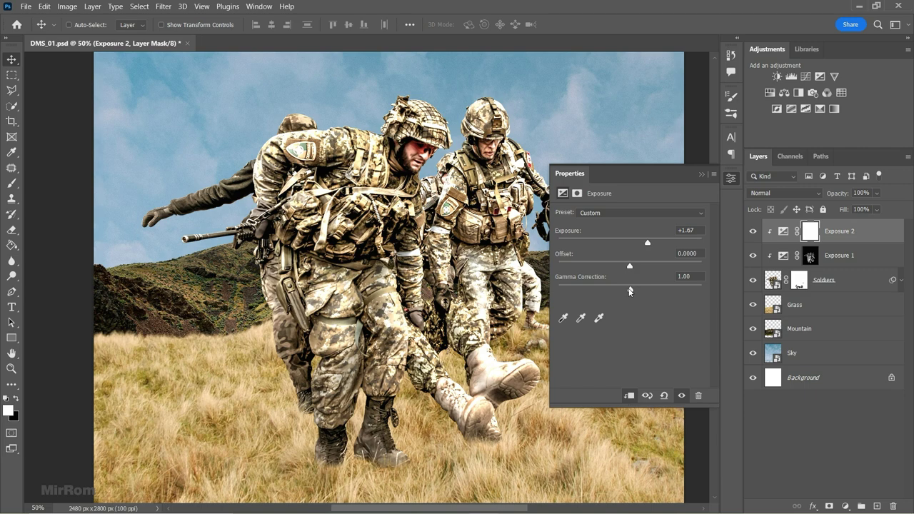
{"action": "left_click_drag", "start_coordinate": [629, 286], "coordinate": [611, 285]}
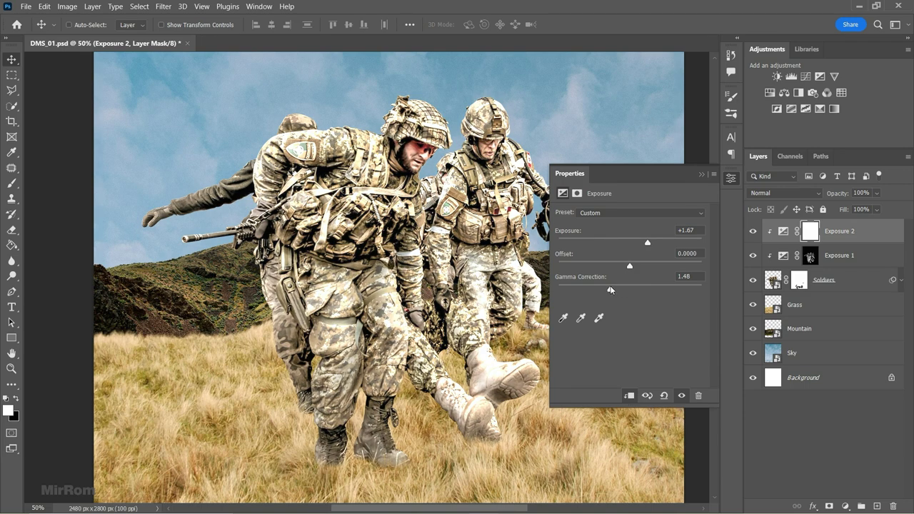
{"action": "left_click", "coordinate": [700, 175]}
{"action": "key", "text": "ctrl+i"}
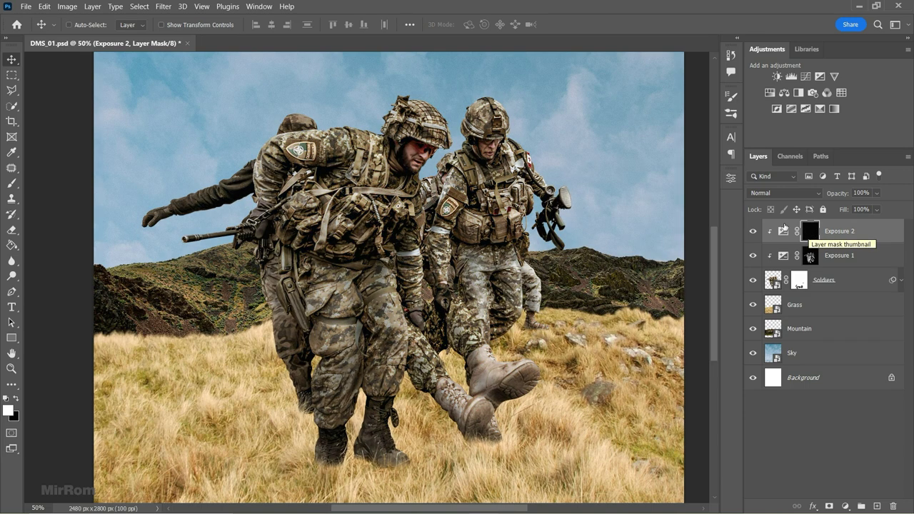
Paint the brightening onto the soldiers' helmets with a 30% opacity brush
{"action": "key", "text": "b"}
{"action": "key", "text": "3"}
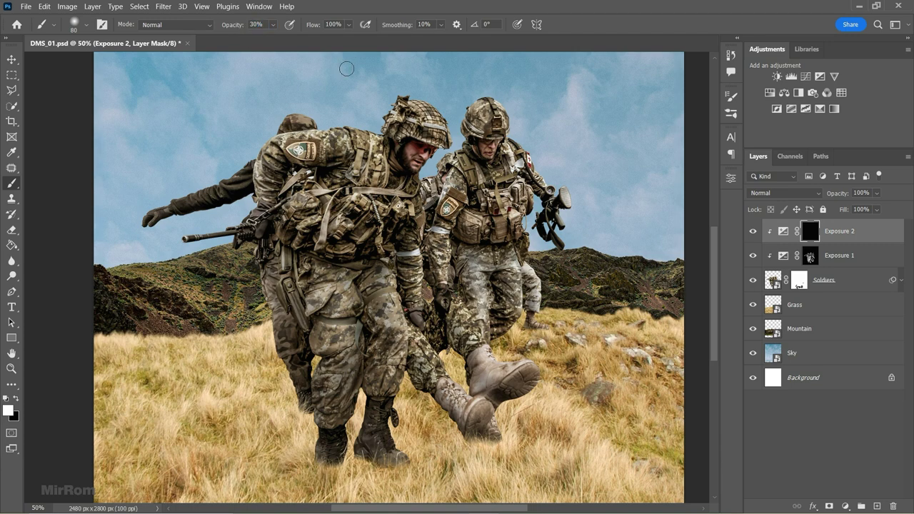
{"action": "scroll", "coordinate": [436, 93], "scroll_direction": "up", "scroll_amount": 1}
{"action": "key", "text": "bracketright"}
{"action": "key", "text": "bracketright"}
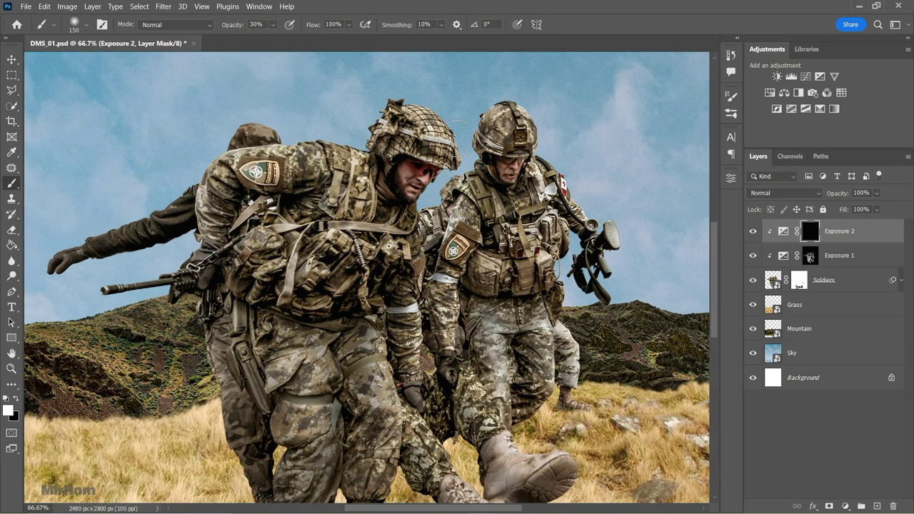
{"action": "key", "text": "bracketleft"}
{"action": "key", "text": "bracketleft"}
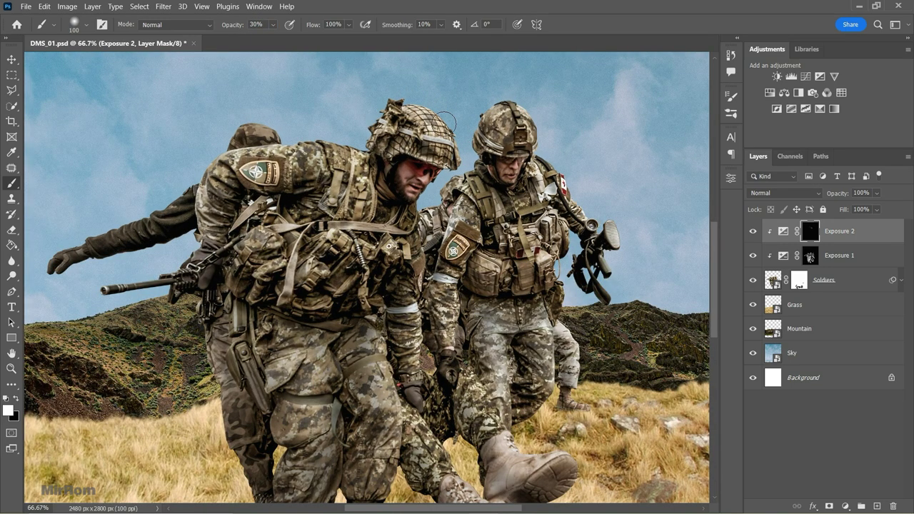
Refine the Exposure 2 highlights on the soldiers, varying brush size and opacity between 21% and 35%
{"action": "key", "text": "bracketleft"}
{"action": "mouse_move", "coordinate": [464, 162]}
{"action": "left_mouse_down"}
{"action": "mouse_move", "coordinate": [428, 146]}
{"action": "mouse_move", "coordinate": [293, 139]}
{"action": "mouse_move", "coordinate": [214, 157]}
{"action": "left_mouse_up"}
{"action": "scroll", "coordinate": [425, 136], "scroll_direction": "up", "scroll_amount": 1}
{"action": "key", "text": "bracketleft"}
{"action": "key", "text": "bracketleft"}
{"action": "key", "text": "bracketleft"}
{"action": "scroll", "coordinate": [566, 136], "scroll_direction": "up", "scroll_amount": 1}
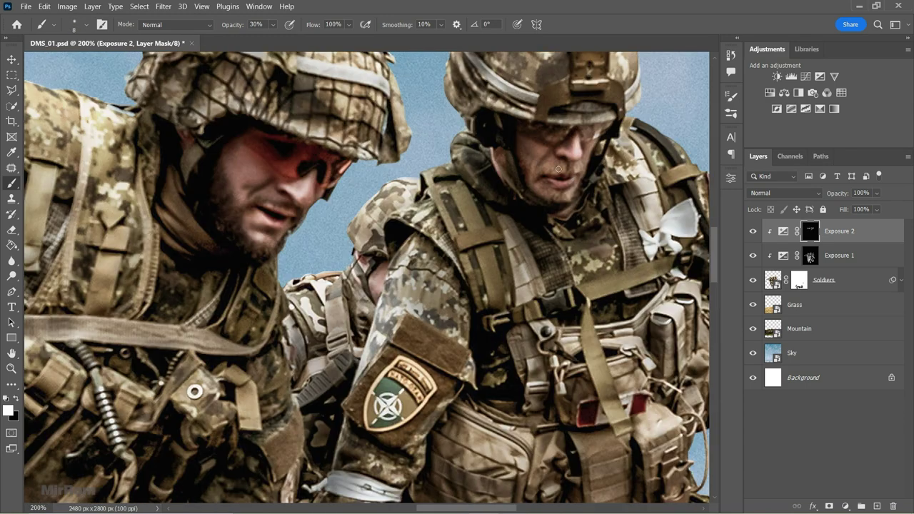
{"action": "scroll", "coordinate": [245, 122], "scroll_direction": "down", "scroll_amount": 1}
{"action": "key", "text": "bracketleft"}
{"action": "scroll", "coordinate": [569, 355], "scroll_direction": "down", "scroll_amount": 2}
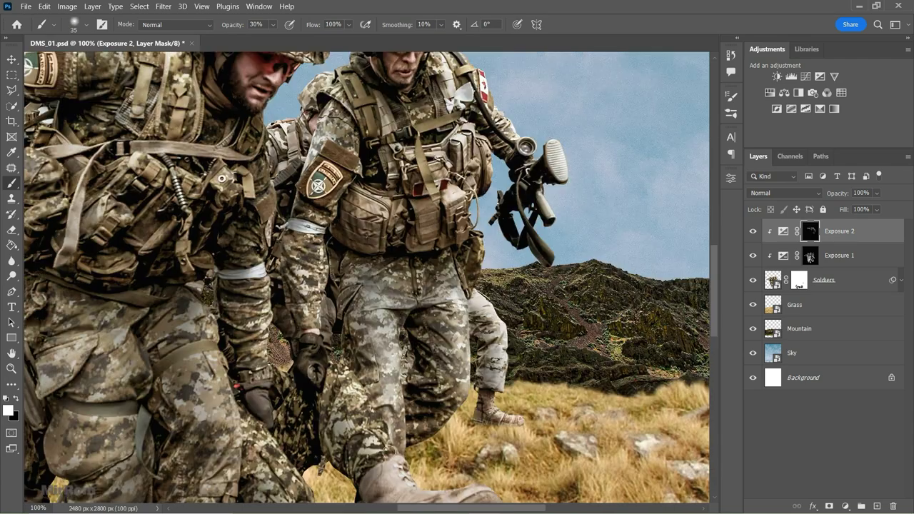
{"action": "key", "text": "2"}
{"action": "key", "text": "1"}
{"action": "scroll", "coordinate": [264, 210], "scroll_direction": "down", "scroll_amount": 3}
{"action": "scroll", "coordinate": [264, 210], "scroll_direction": "up", "scroll_amount": 5}
{"action": "scroll", "coordinate": [264, 209], "scroll_direction": "down", "scroll_amount": 2}
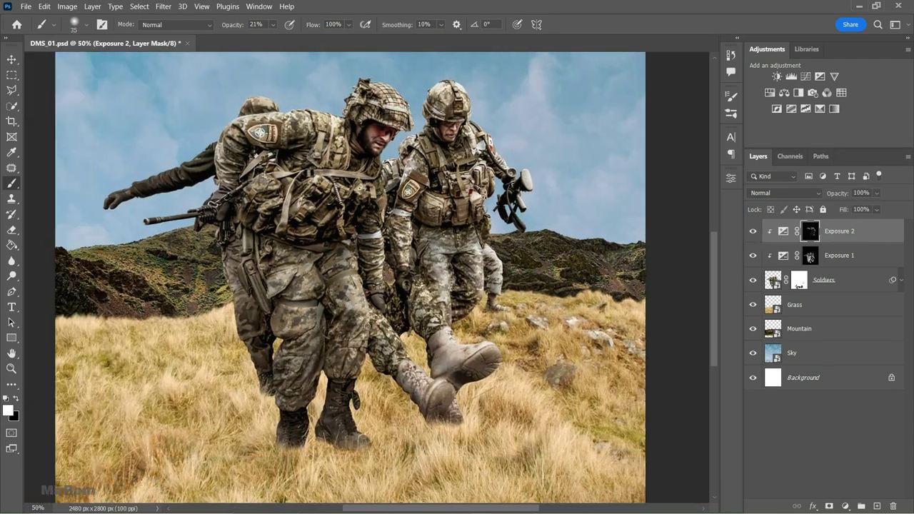
{"action": "key", "text": "bracketright"}
{"action": "key", "text": "bracketright"}
{"action": "key", "text": "bracketright"}
{"action": "key", "text": "3"}
{"action": "key", "text": "5"}
{"action": "scroll", "coordinate": [257, 392], "scroll_direction": "down", "scroll_amount": 1}
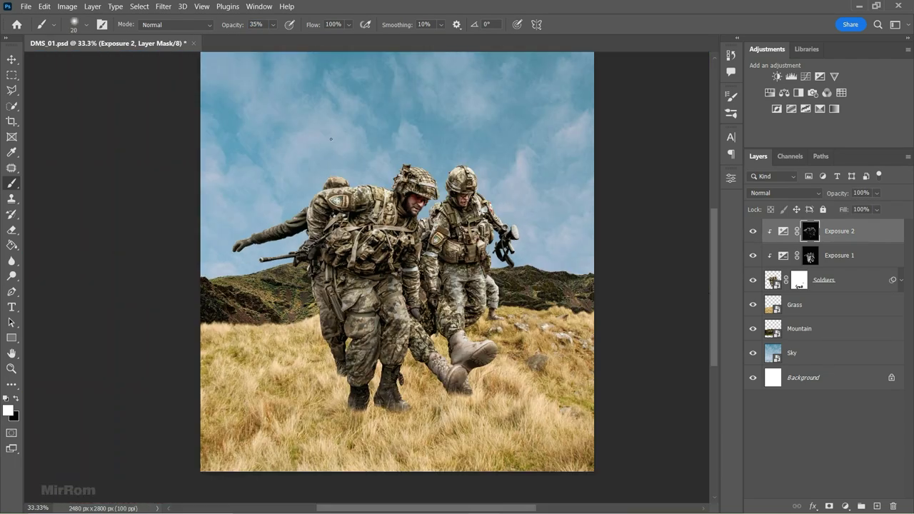
{"action": "key", "text": "v"}
{"action": "key", "text": "ctrl+0"}
Paint more darkening into the Exposure 1 mask around the boots, then reselect Exposure 2
{"action": "left_click", "coordinate": [753, 256]}
{"action": "left_click", "coordinate": [752, 256]}
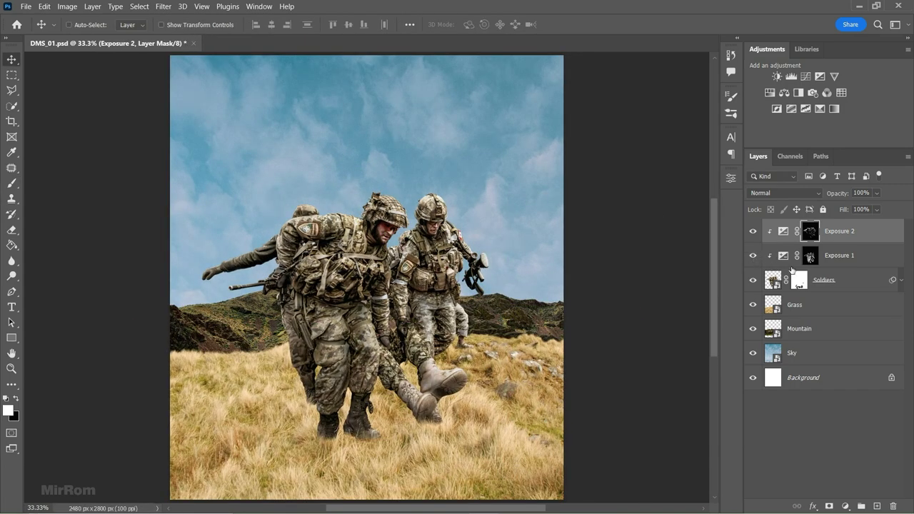
{"action": "left_click", "coordinate": [810, 256]}
{"action": "scroll", "coordinate": [483, 394], "scroll_direction": "up", "scroll_amount": 2}
{"action": "key", "text": "ctrl+semicolon"}
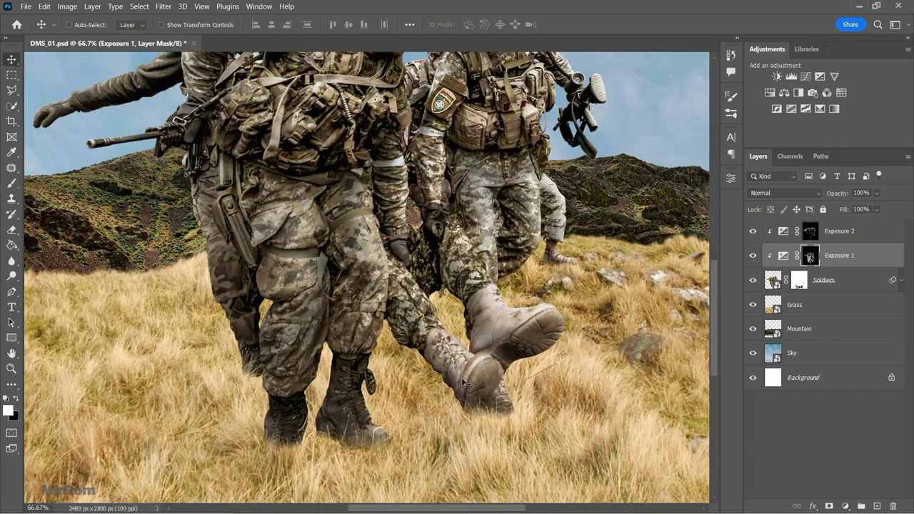
{"action": "key", "text": "b"}
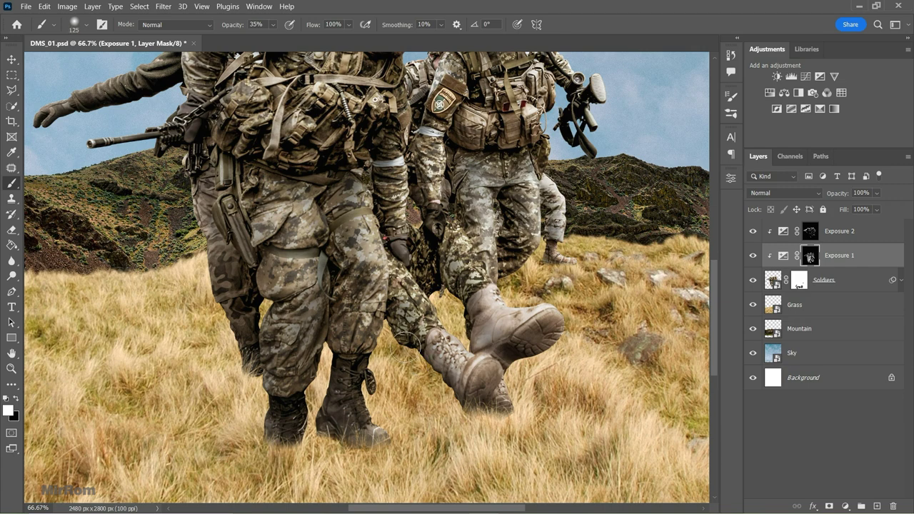
{"action": "key", "text": "bracketright"}
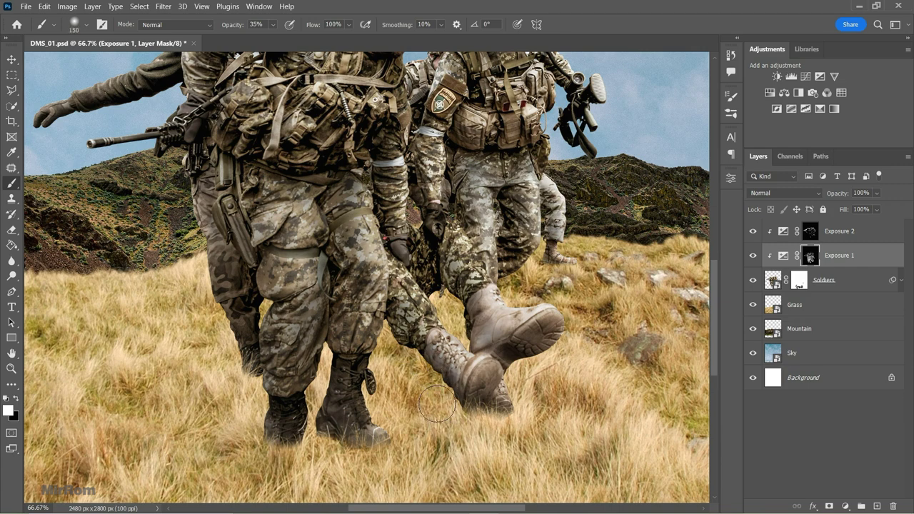
{"action": "key", "text": "bracketleft"}
{"action": "key", "text": "bracketleft"}
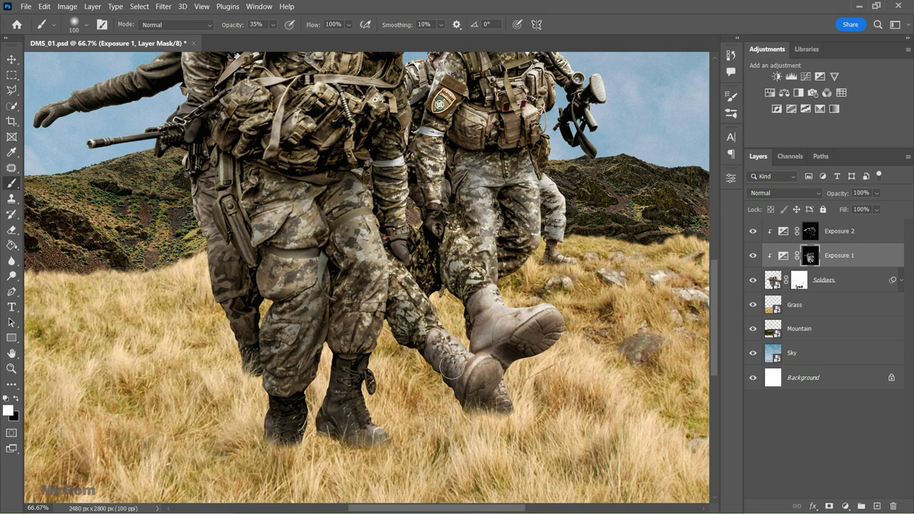
{"action": "key", "text": "bracketleft"}
{"action": "key", "text": "bracketleft"}
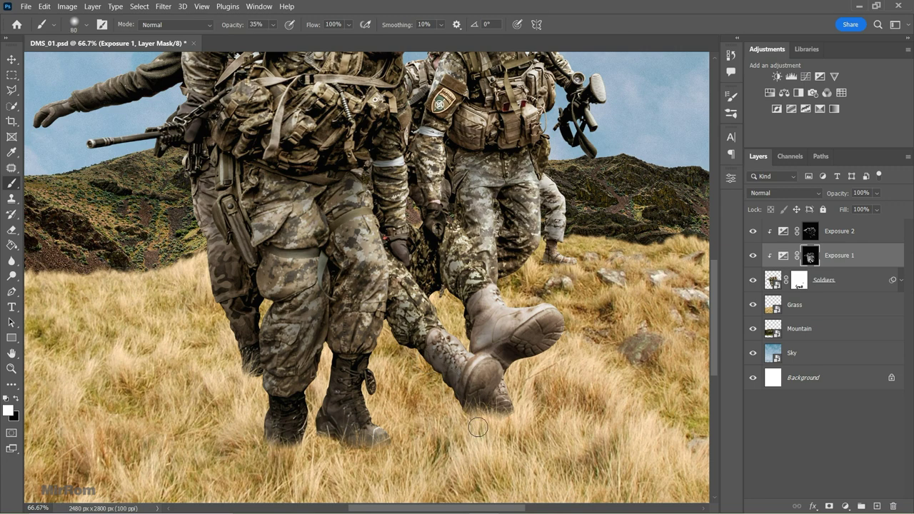
{"action": "key", "text": "ctrl+minus"}
{"action": "key", "text": "ctrl+minus"}
{"action": "key", "text": "v"}
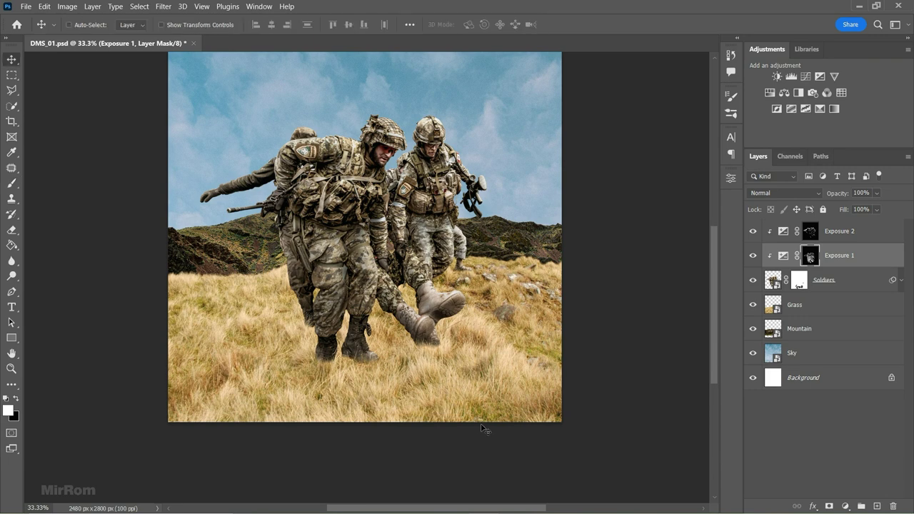
{"action": "left_click", "coordinate": [838, 231]}
{"action": "key", "text": "ctrl+minus"}
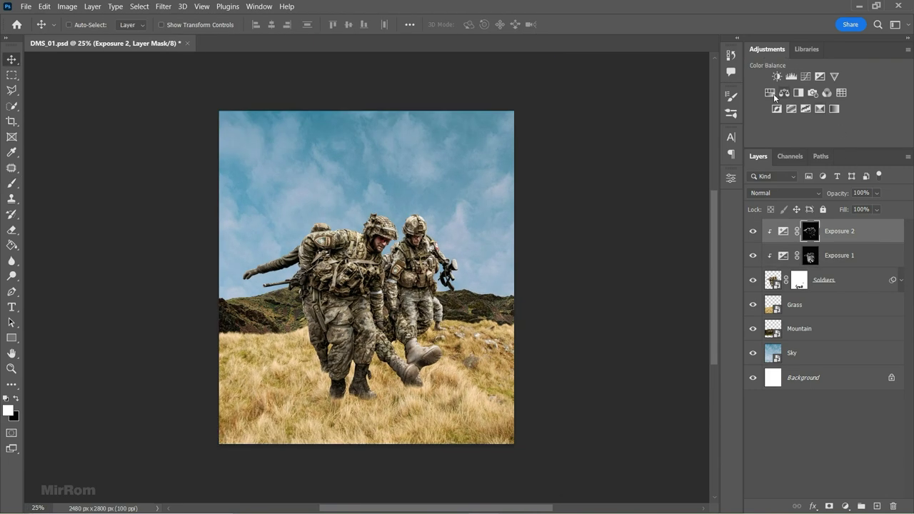
Add a Color-blended Hue/Saturation layer on the soldiers with Saturation +15 and Lightness +28
{"action": "left_click", "coordinate": [770, 93]}
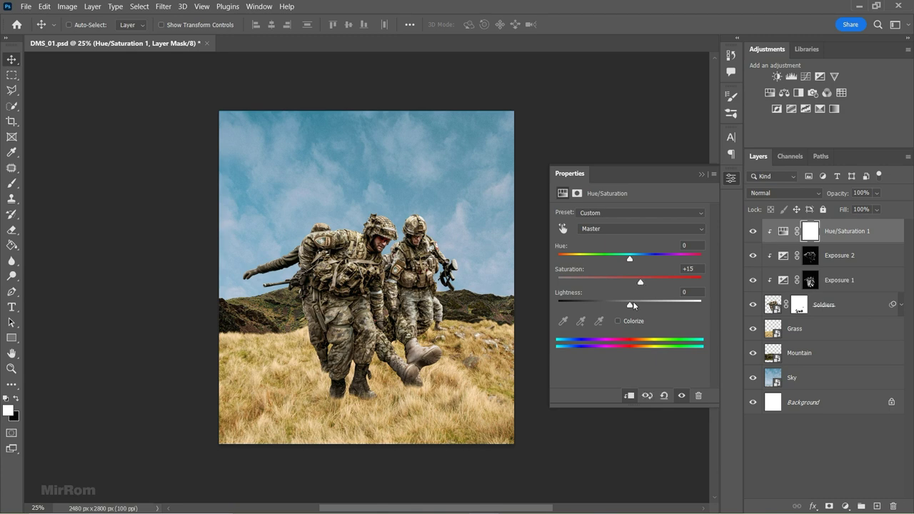
{"action": "left_click_drag", "start_coordinate": [632, 303], "coordinate": [653, 305]}
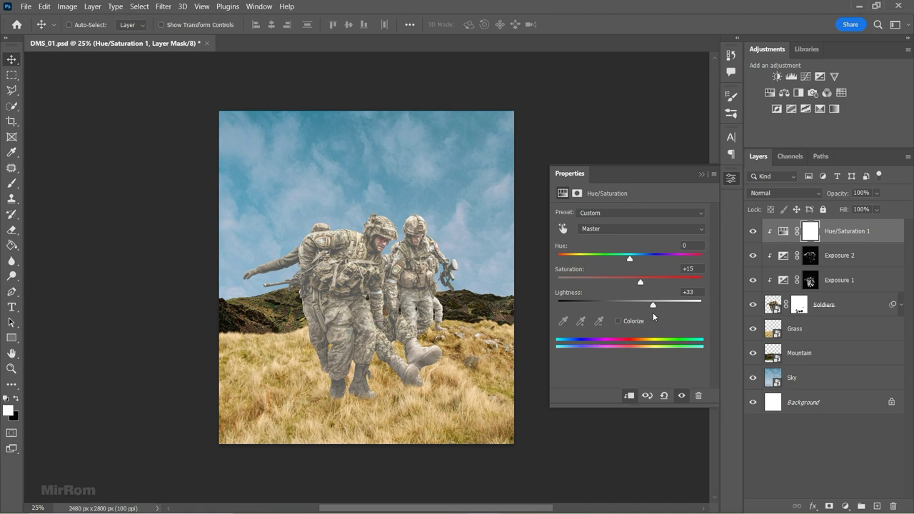
{"action": "left_click", "coordinate": [655, 306]}
{"action": "left_click", "coordinate": [773, 194]}
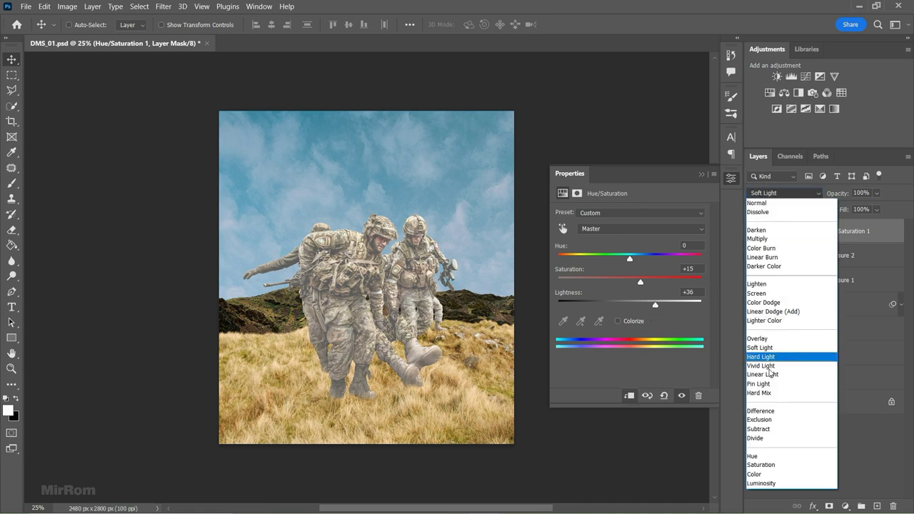
{"action": "left_click", "coordinate": [767, 474]}
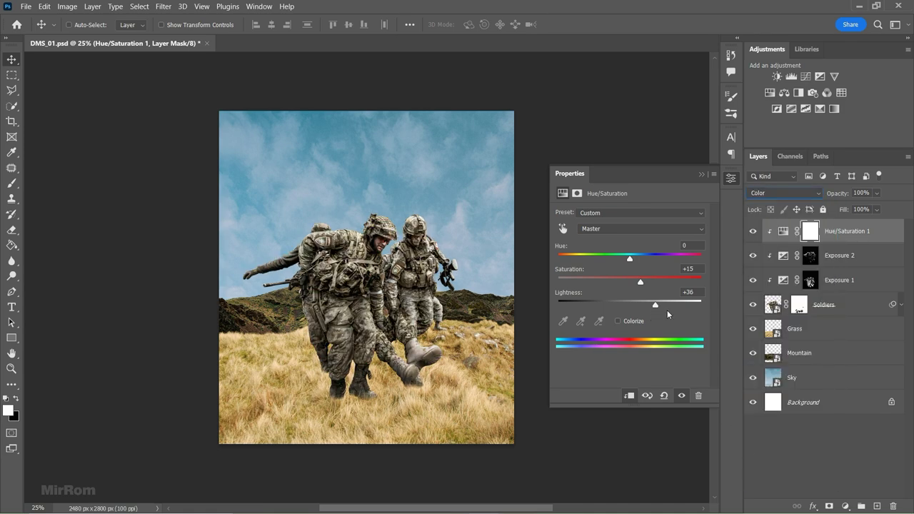
{"action": "left_click_drag", "start_coordinate": [654, 304], "coordinate": [658, 306]}
{"action": "left_click", "coordinate": [702, 179]}
{"action": "scroll", "coordinate": [338, 271], "scroll_direction": "up", "scroll_amount": 1}
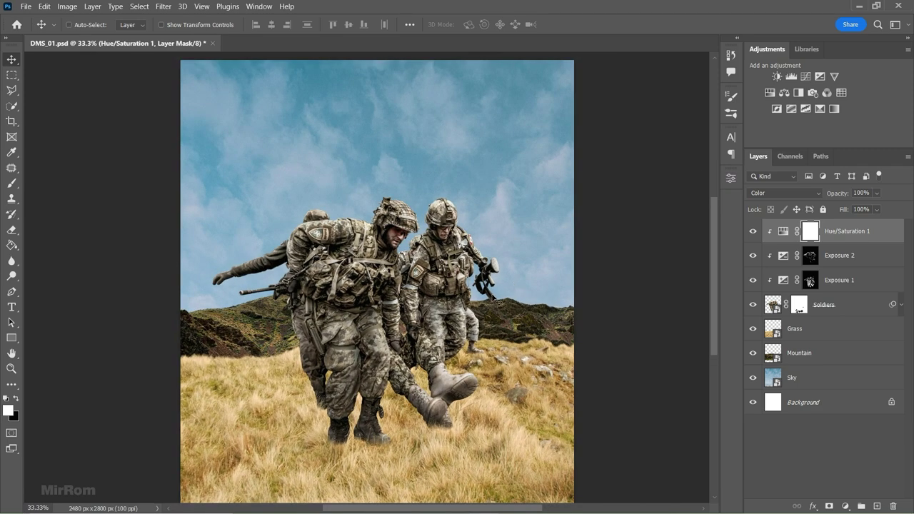
Desaturate the Grass layer with a clipped Hue/Saturation at Saturation -36
{"action": "left_click", "coordinate": [805, 330]}
{"action": "left_click", "coordinate": [770, 93]}
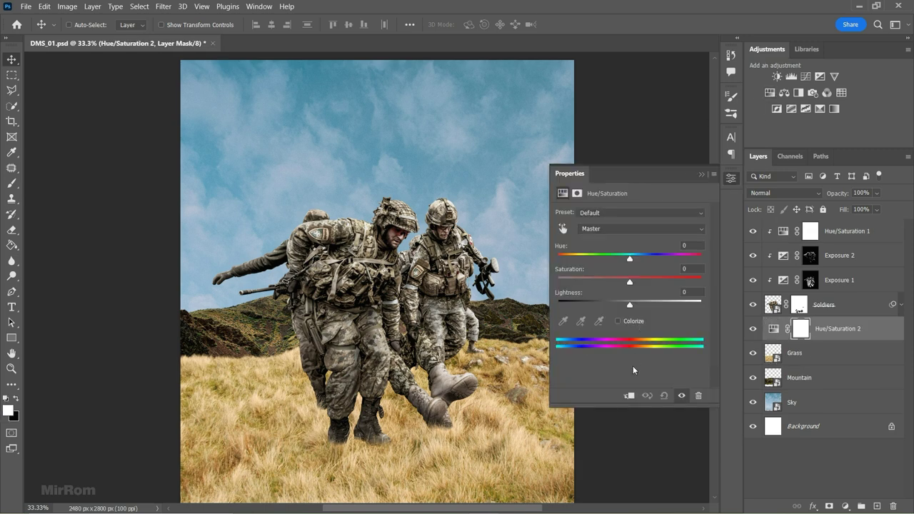
{"action": "key", "text": "ctrl+minus"}
{"action": "left_click_drag", "start_coordinate": [628, 282], "coordinate": [605, 282]}
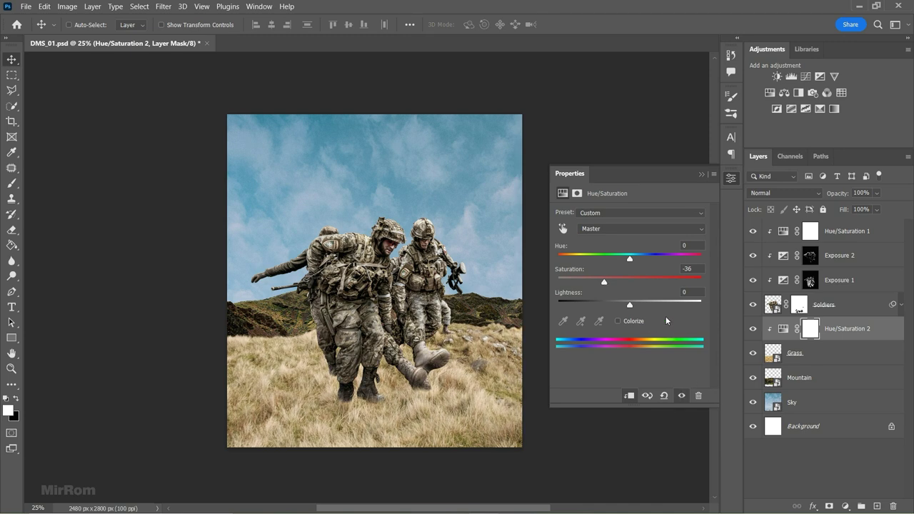
{"action": "left_click", "coordinate": [701, 174]}
Darken the grass with a clipped Levels at input 18/0.65 and output 172, then open its Layer Style
{"action": "left_click", "coordinate": [791, 76]}
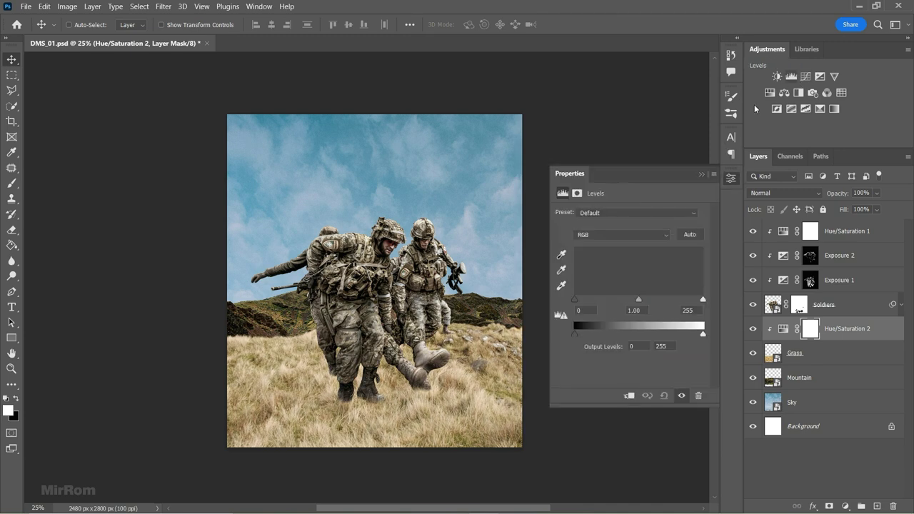
{"action": "left_click_drag", "start_coordinate": [574, 299], "coordinate": [584, 300]}
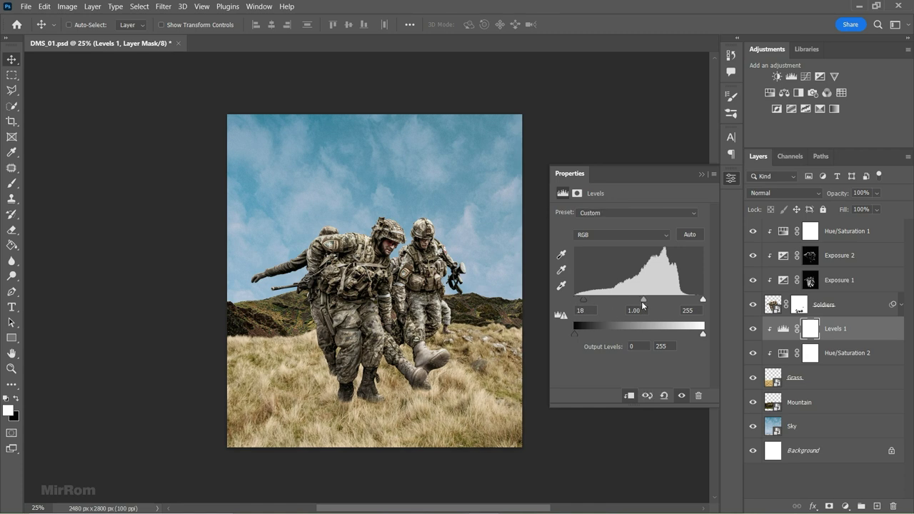
{"action": "left_click_drag", "start_coordinate": [642, 303], "coordinate": [658, 304]}
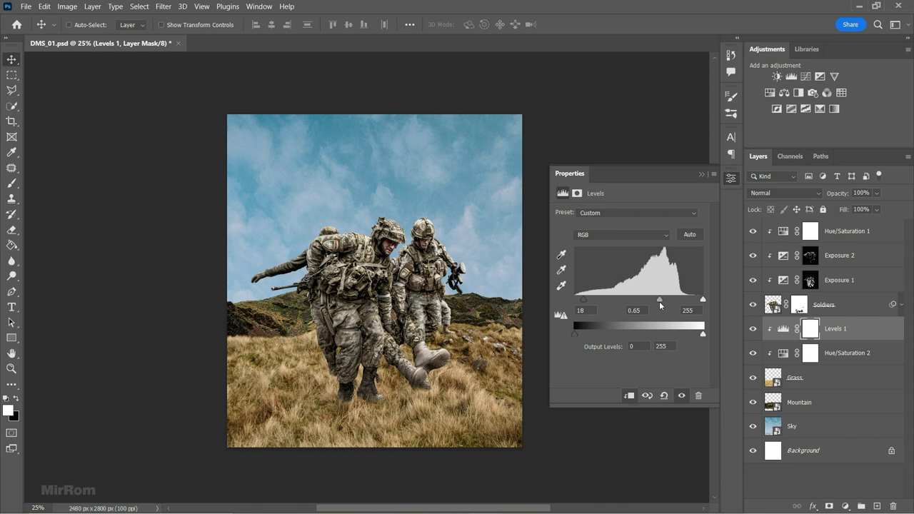
{"action": "left_click_drag", "start_coordinate": [703, 333], "coordinate": [665, 332]}
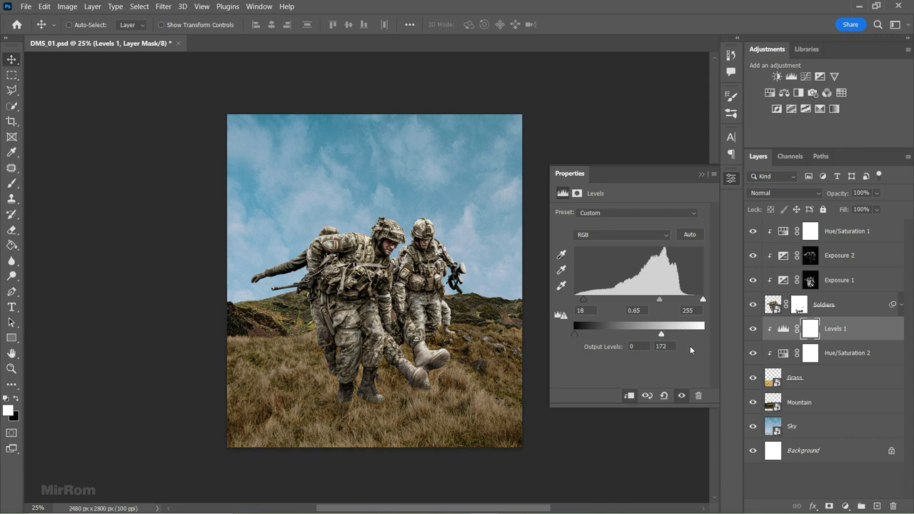
{"action": "left_click", "coordinate": [702, 174]}
{"action": "left_click_drag", "start_coordinate": [513, 509], "coordinate": [550, 508]}
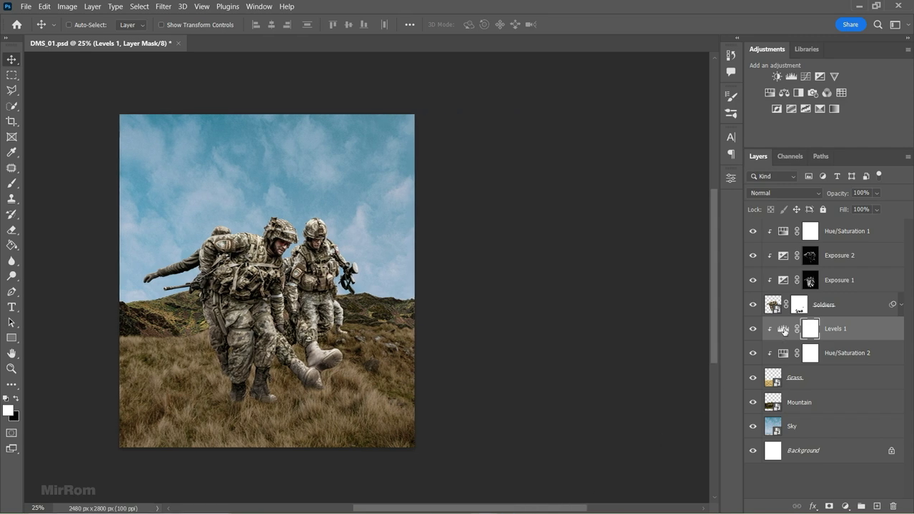
{"action": "left_click", "coordinate": [812, 506]}
Split the Levels 1 Underlying Layer white Blend If slider at 214/244 so bright grass escapes
{"action": "left_click", "coordinate": [828, 397]}
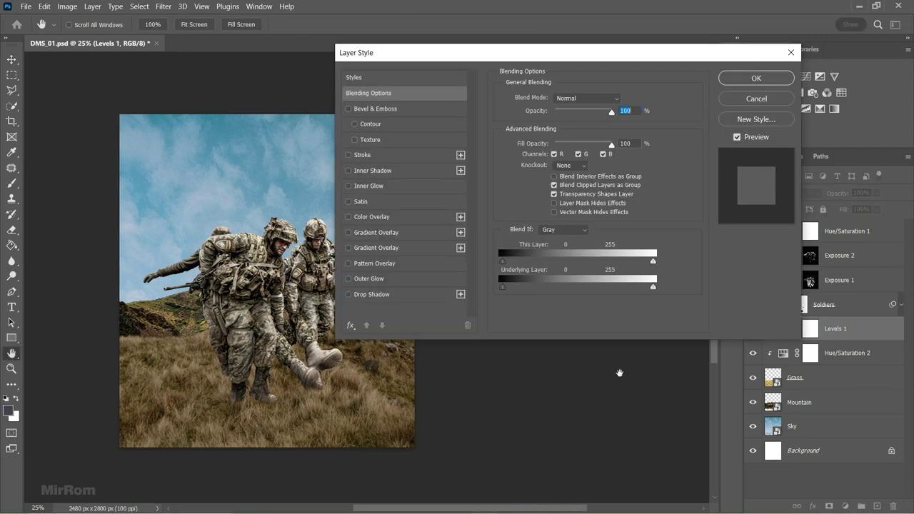
{"action": "left_click_drag", "start_coordinate": [652, 288], "coordinate": [644, 288]}
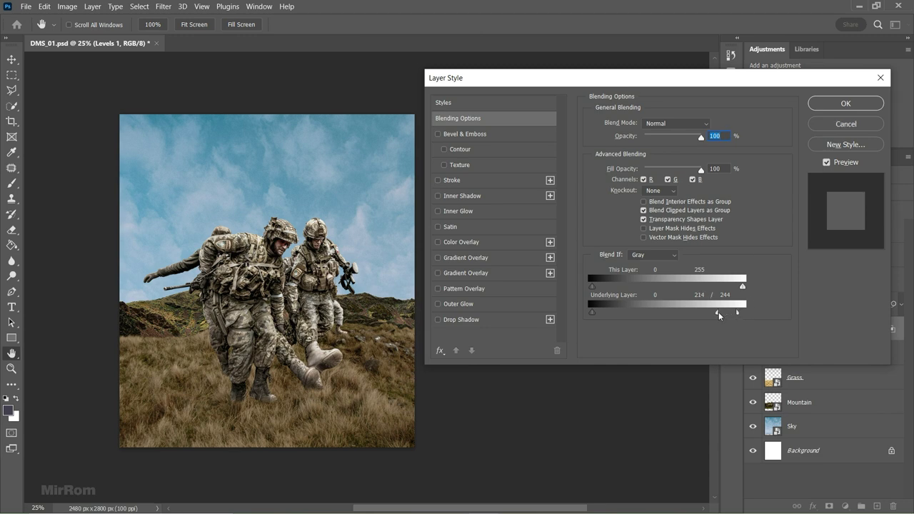
{"action": "left_click_drag", "start_coordinate": [710, 313], "coordinate": [712, 312]}
{"action": "left_click", "coordinate": [872, 107]}
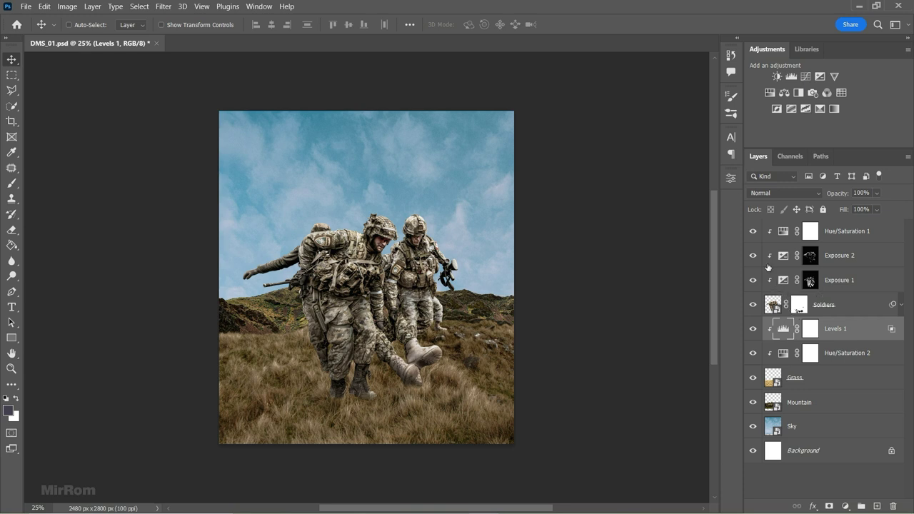
Add a clipped Exposure layer at -1.44, gamma 0.84, with an inverted mask
{"action": "left_click", "coordinate": [820, 76]}
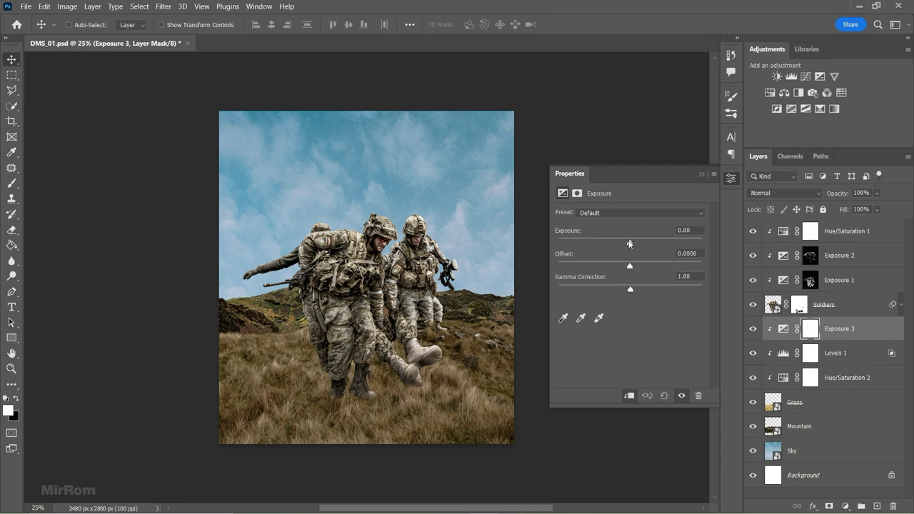
{"action": "left_click_drag", "start_coordinate": [627, 243], "coordinate": [614, 244]}
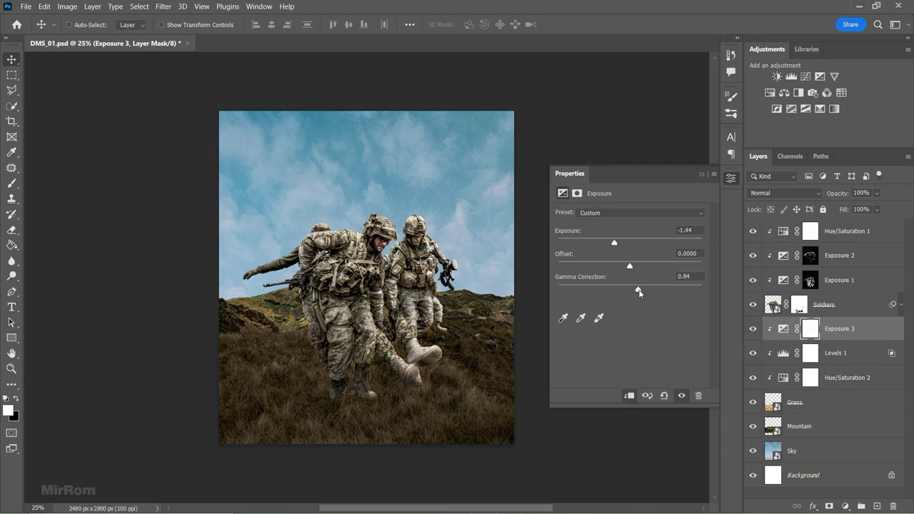
{"action": "left_click", "coordinate": [700, 175]}
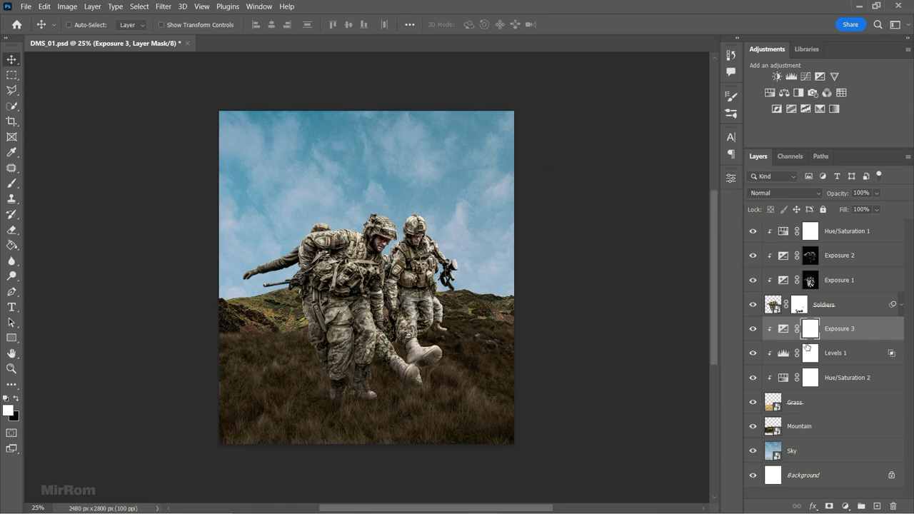
{"action": "key", "text": "ctrl+i"}
Paint the darkening into the lower grass and toward the boots
{"action": "key", "text": "b"}
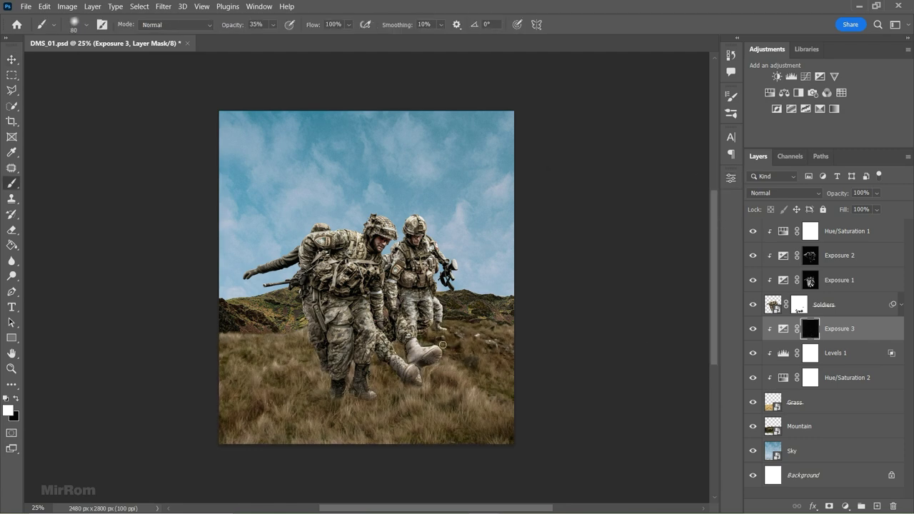
{"action": "left_click", "coordinate": [353, 470]}
{"action": "key", "text": "bracketright"}
{"action": "key", "text": "bracketright"}
{"action": "key", "text": "bracketright"}
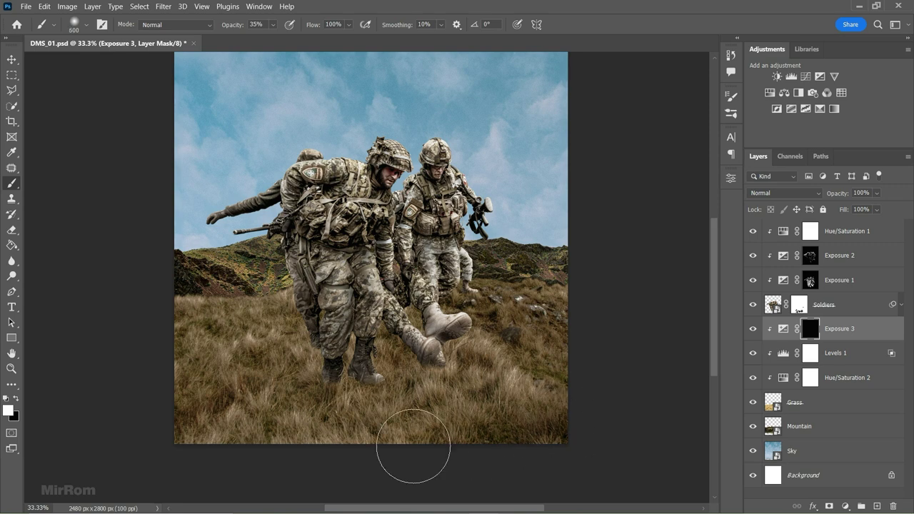
{"action": "key", "text": "bracketleft"}
{"action": "key", "text": "bracketleft"}
{"action": "left_click_drag", "start_coordinate": [183, 399], "coordinate": [449, 371]}
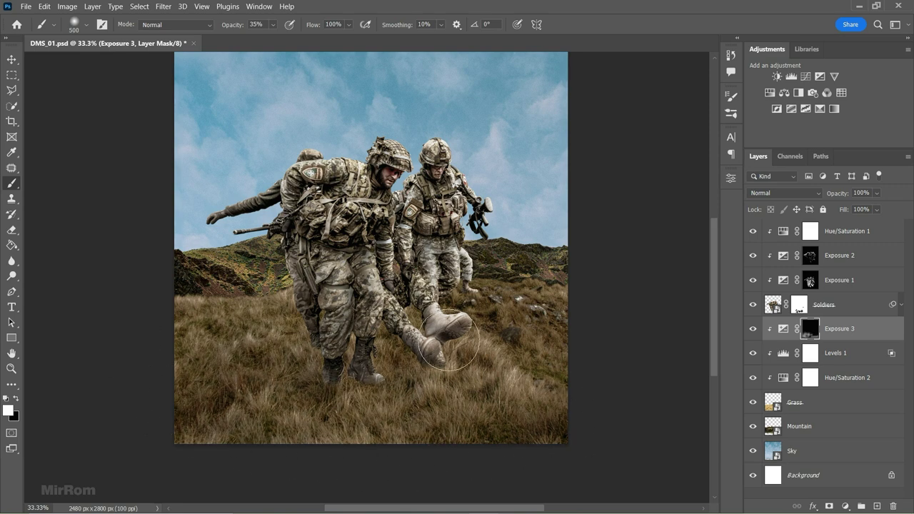
{"action": "key", "text": "bracketright"}
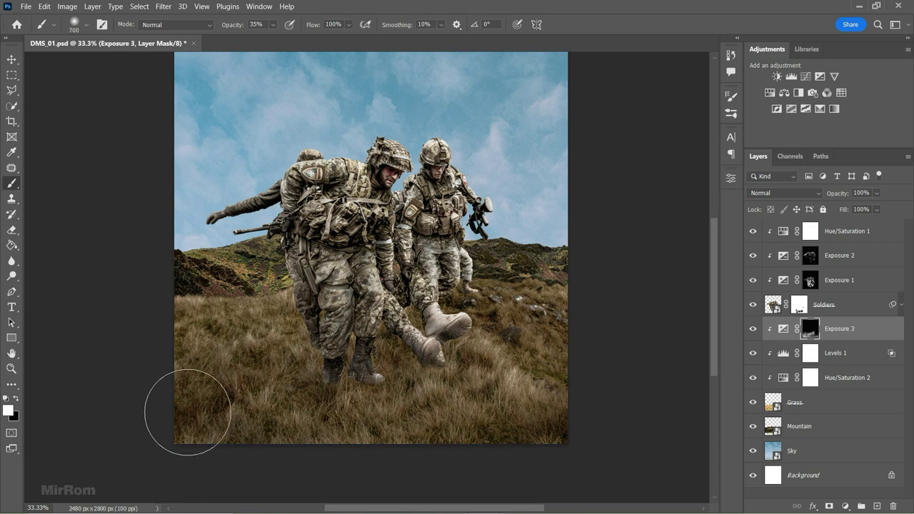
Add an Exposure 4 layer at +1.61, gamma 1.19, with an inverted mask
{"action": "key", "text": "v"}
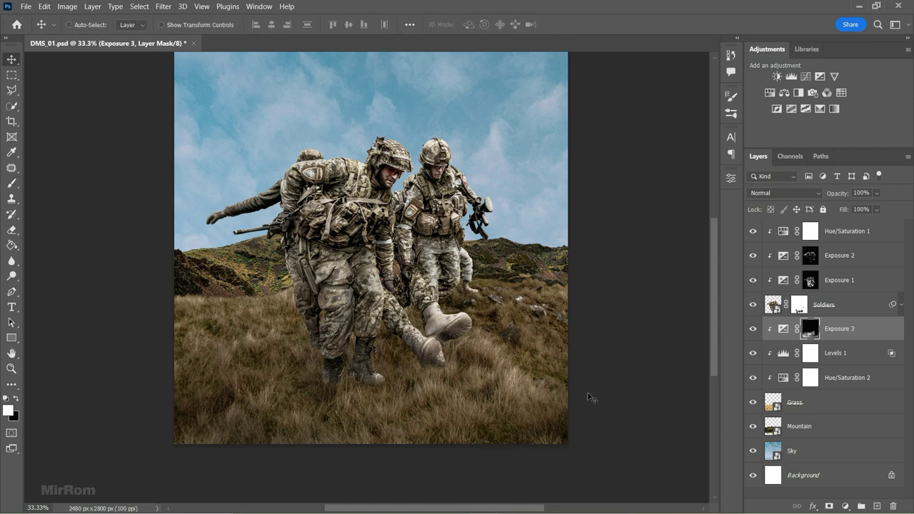
{"action": "left_click", "coordinate": [819, 76]}
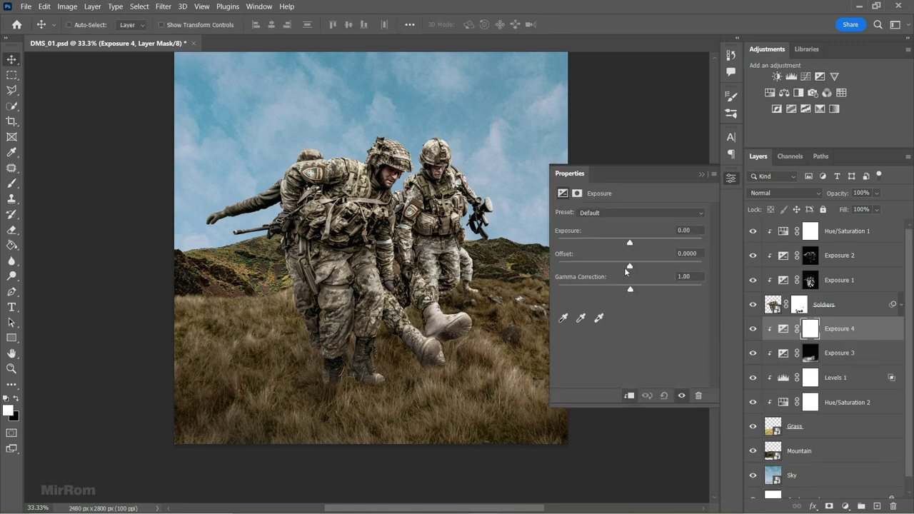
{"action": "left_click_drag", "start_coordinate": [629, 242], "coordinate": [648, 245]}
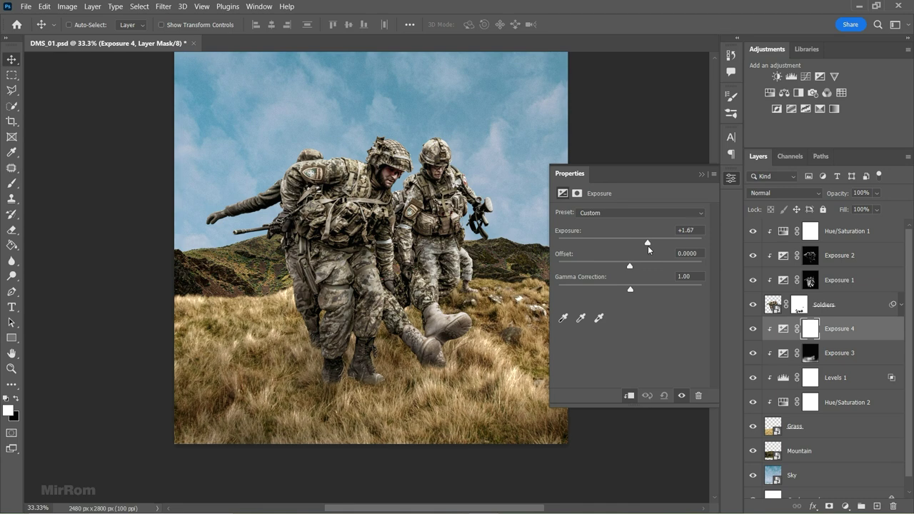
{"action": "left_click_drag", "start_coordinate": [630, 290], "coordinate": [621, 293]}
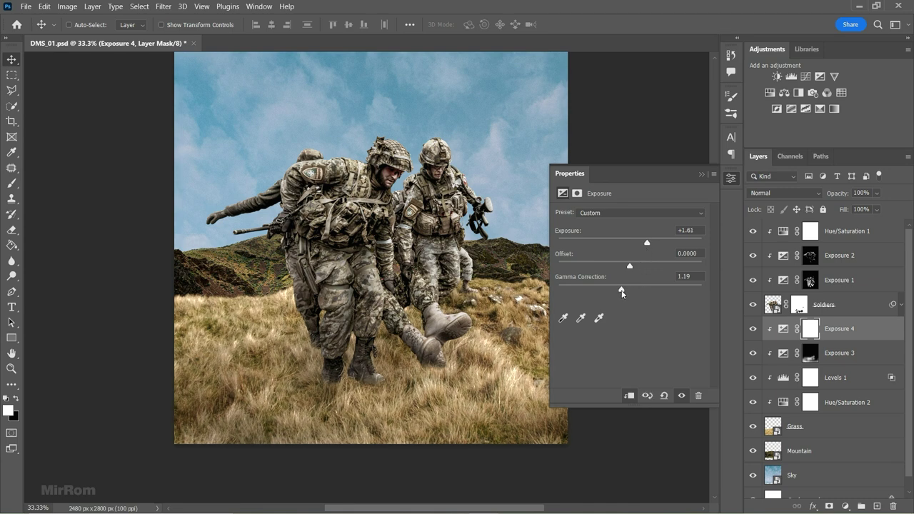
{"action": "left_click", "coordinate": [700, 174]}
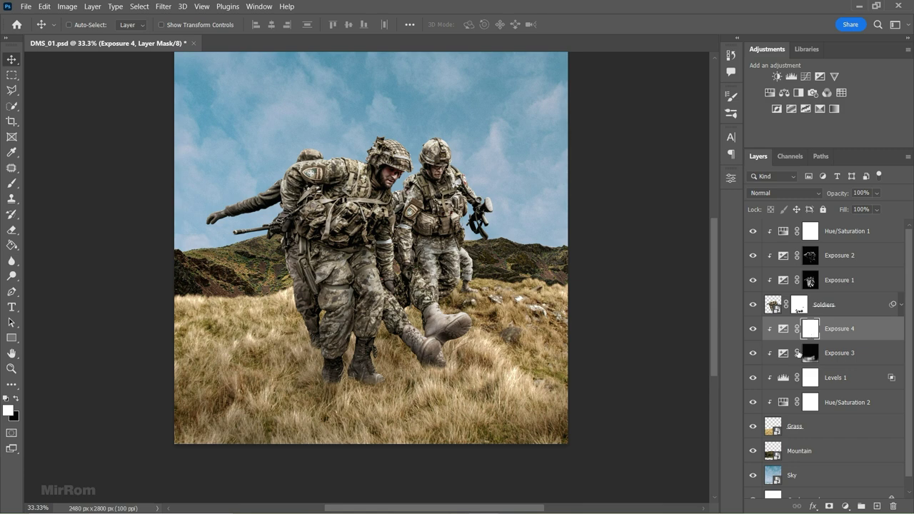
{"action": "key", "text": "ctrl+i"}
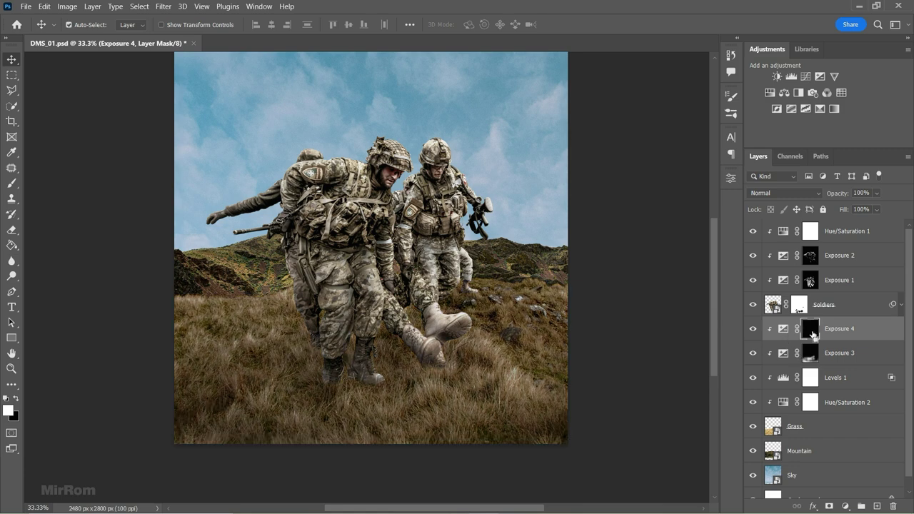
Brush brightening at reduced opacity onto grass patches on both sides of the hill edge
{"action": "key", "text": "b"}
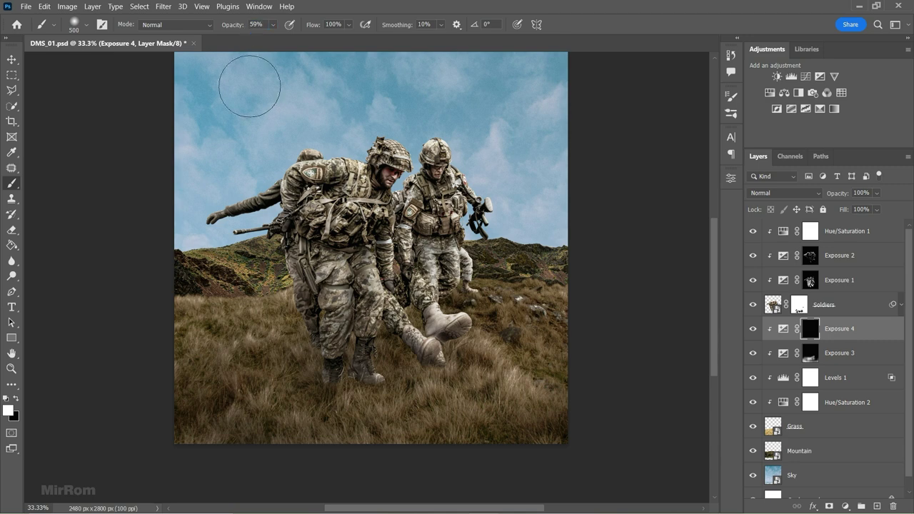
{"action": "left_click", "coordinate": [230, 26]}
{"action": "left_click_drag", "start_coordinate": [230, 27], "coordinate": [226, 26]}
{"action": "left_click_drag", "start_coordinate": [179, 285], "coordinate": [247, 292]}
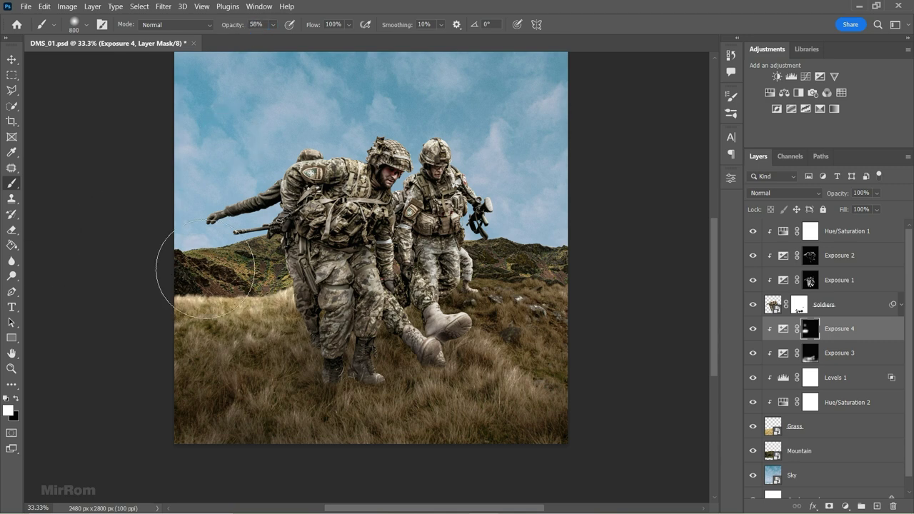
{"action": "left_click_drag", "start_coordinate": [535, 309], "coordinate": [484, 253]}
{"action": "key", "text": "2"}
{"action": "key", "text": "1"}
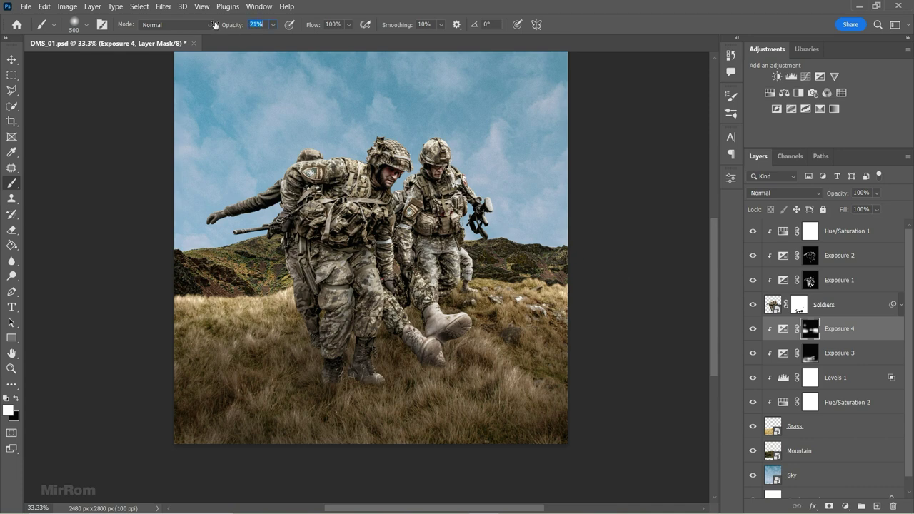
{"action": "key", "text": "bracketleft"}
{"action": "key", "text": "bracketleft"}
{"action": "key", "text": "bracketleft"}
{"action": "key", "text": "bracketright"}
{"action": "key", "text": "bracketright"}
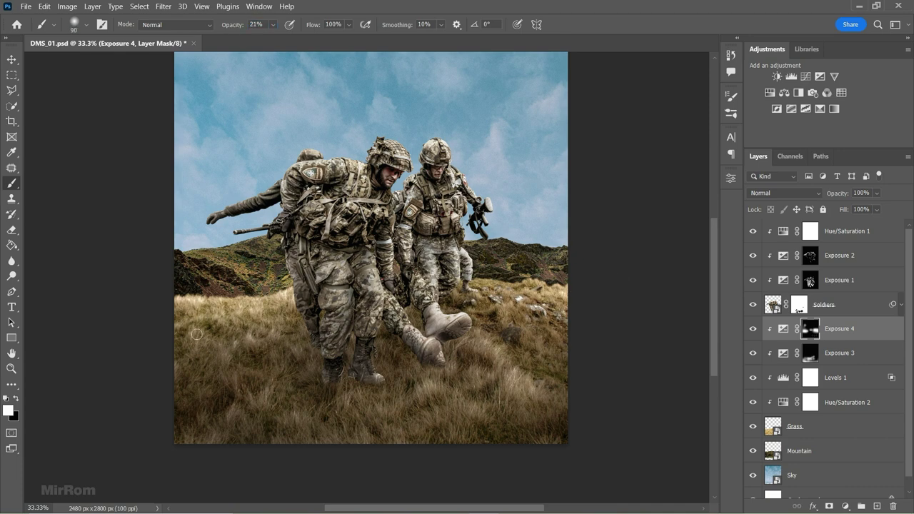
Add a Color-blended Hue/Saturation 3 layer on the grass with Saturation +15 and Lightness +37
{"action": "key", "text": "v"}
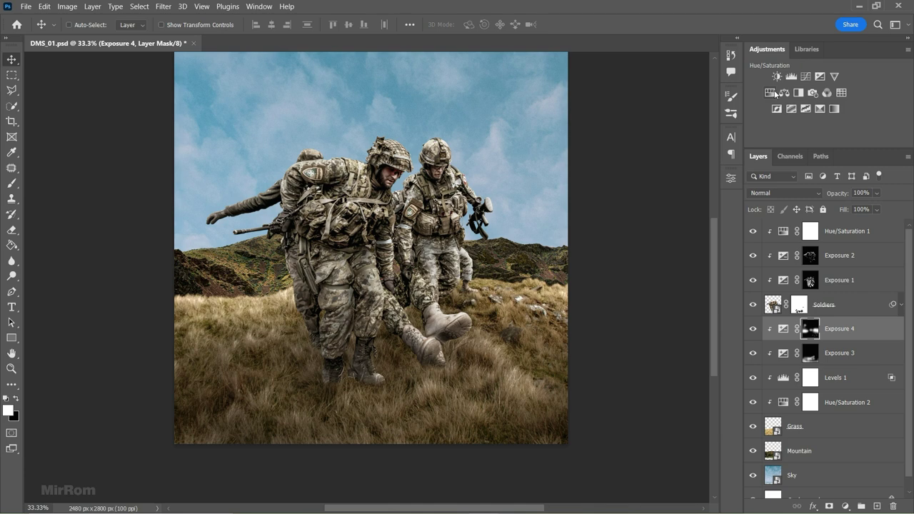
{"action": "left_click", "coordinate": [770, 93]}
{"action": "left_click", "coordinate": [784, 192]}
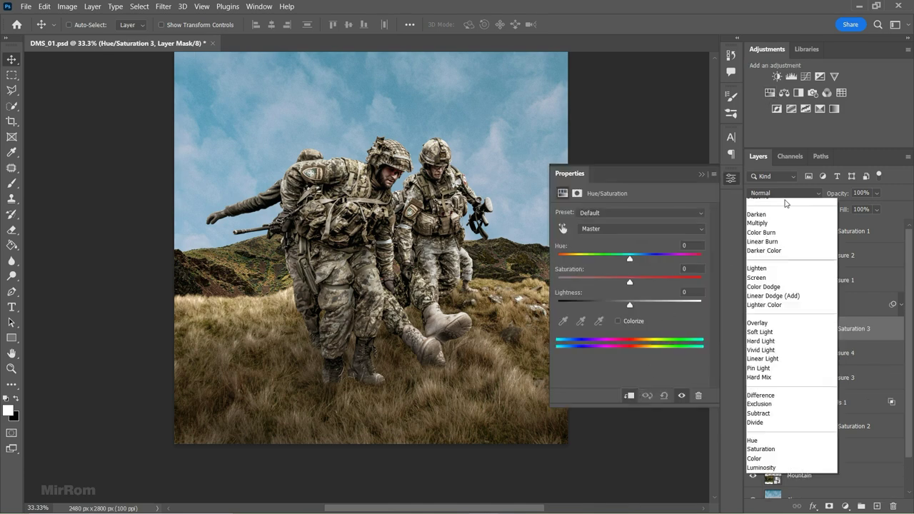
{"action": "left_click", "coordinate": [768, 475]}
{"action": "left_click_drag", "start_coordinate": [630, 282], "coordinate": [652, 306]}
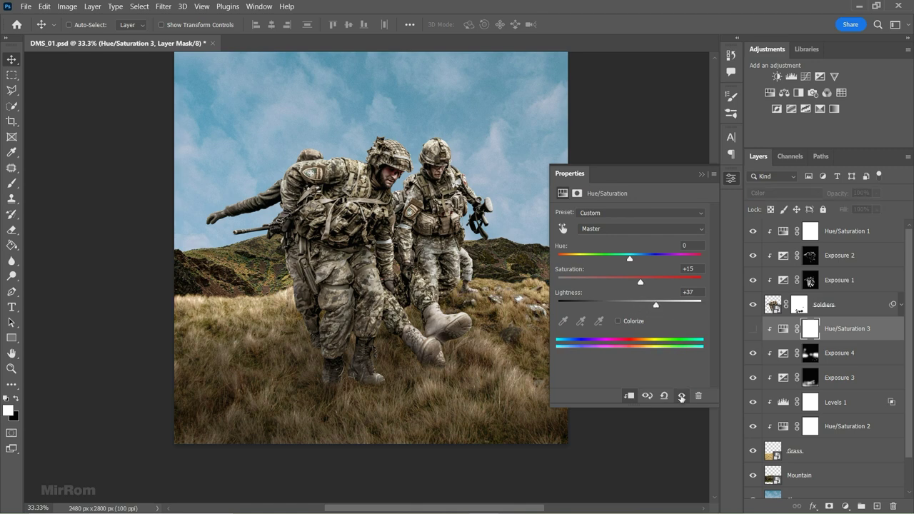
{"action": "left_click", "coordinate": [702, 174]}
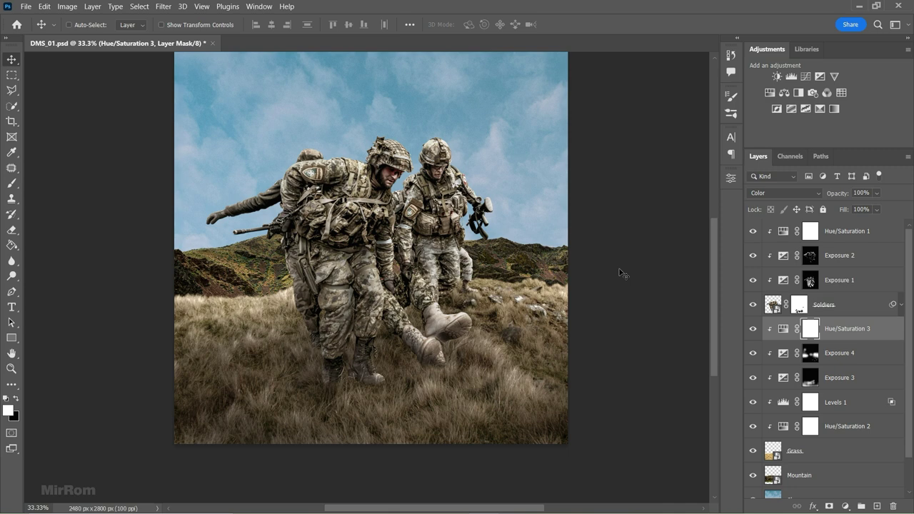
Add a clipped Curves 1 layer pulling 135 down to 83, with an inverted mask
{"action": "left_click", "coordinate": [804, 77]}
{"action": "left_click", "coordinate": [628, 394]}
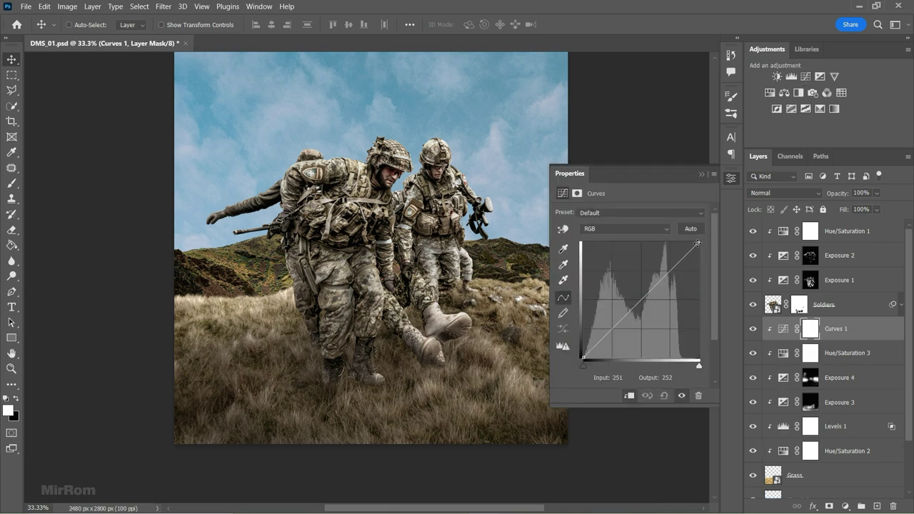
{"action": "left_click_drag", "start_coordinate": [697, 244], "coordinate": [697, 271]}
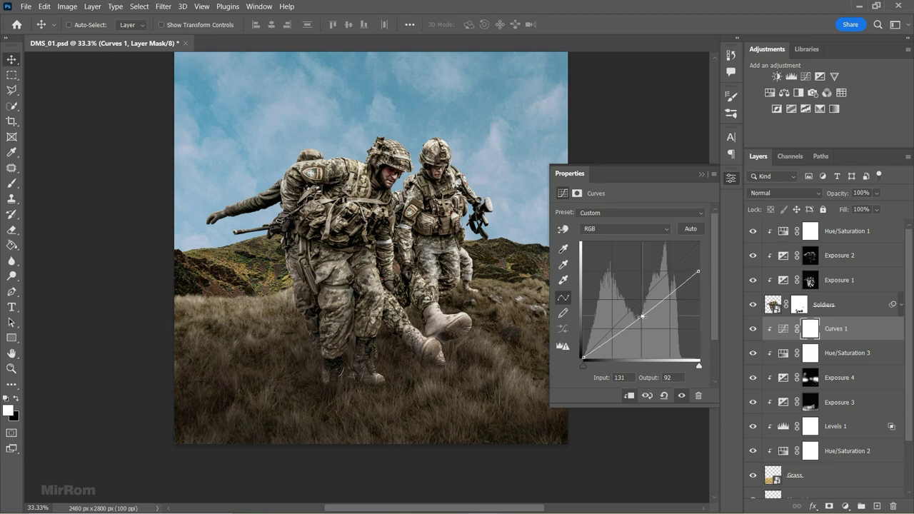
{"action": "left_click_drag", "start_coordinate": [641, 315], "coordinate": [644, 321]}
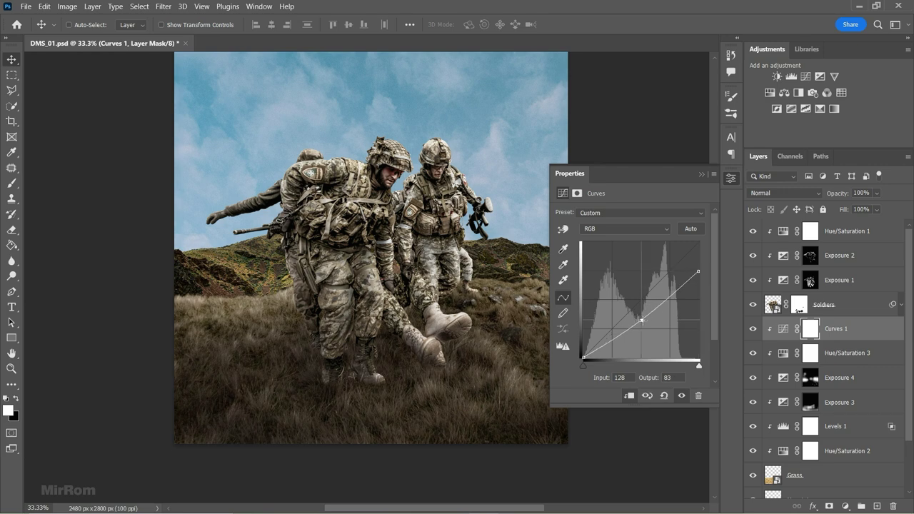
{"action": "left_click", "coordinate": [700, 175]}
{"action": "key", "text": "ctrl+i"}
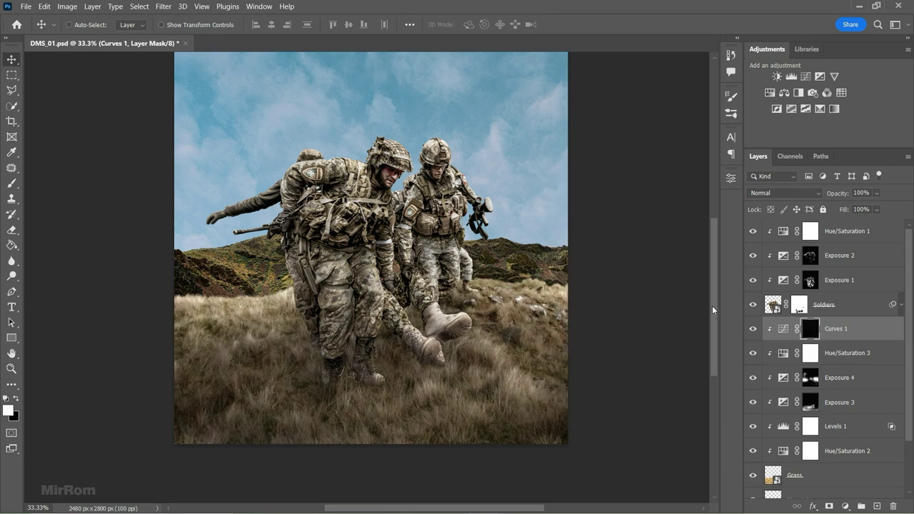
Paint the Curves darkening along the bottom of the grass with a large brush
{"action": "scroll", "coordinate": [712, 311], "scroll_direction": "down", "scroll_amount": 3}
{"action": "key", "text": "b"}
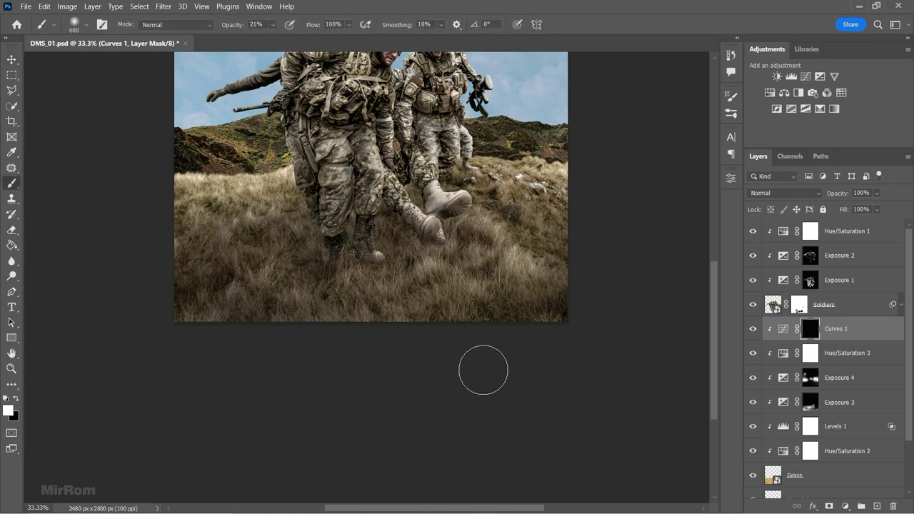
{"action": "key", "text": "bracketright"}
{"action": "key", "text": "bracketright"}
{"action": "key", "text": "bracketright"}
{"action": "mouse_move", "coordinate": [533, 287]}
{"action": "left_mouse_down"}
{"action": "mouse_move", "coordinate": [547, 224]}
{"action": "mouse_move", "coordinate": [451, 320]}
{"action": "mouse_move", "coordinate": [592, 322]}
{"action": "left_mouse_up"}
{"action": "key", "text": "bracketleft"}
{"action": "key", "text": "bracketleft"}
{"action": "key", "text": "bracketleft"}
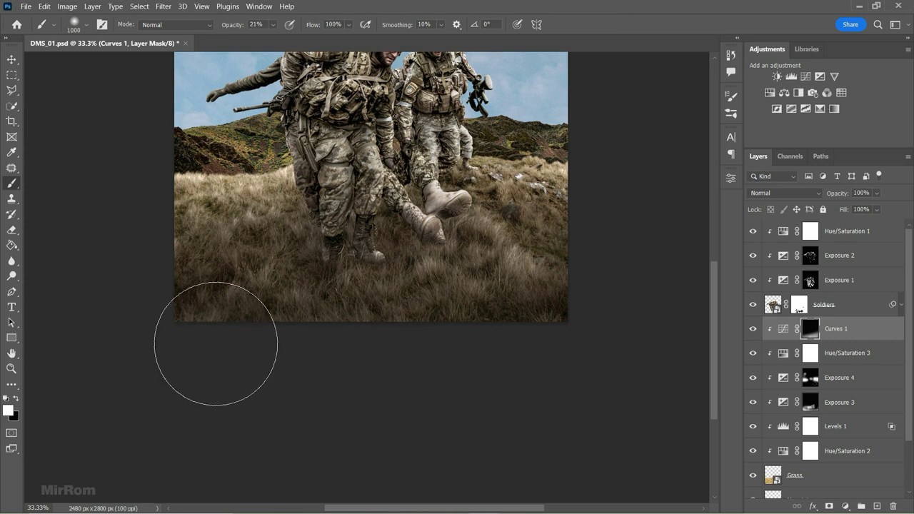
{"action": "key", "text": "v"}
{"action": "key", "text": "ctrl+minus"}
{"action": "key", "text": "ctrl+2"}
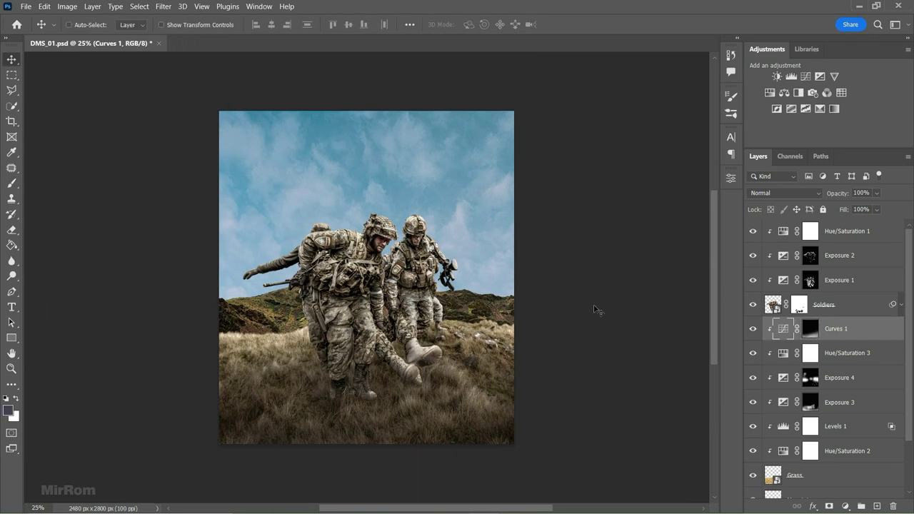
Add a new empty Layer 1 above Curves 1 and size the brush to about 200
{"action": "left_click", "coordinate": [877, 505]}
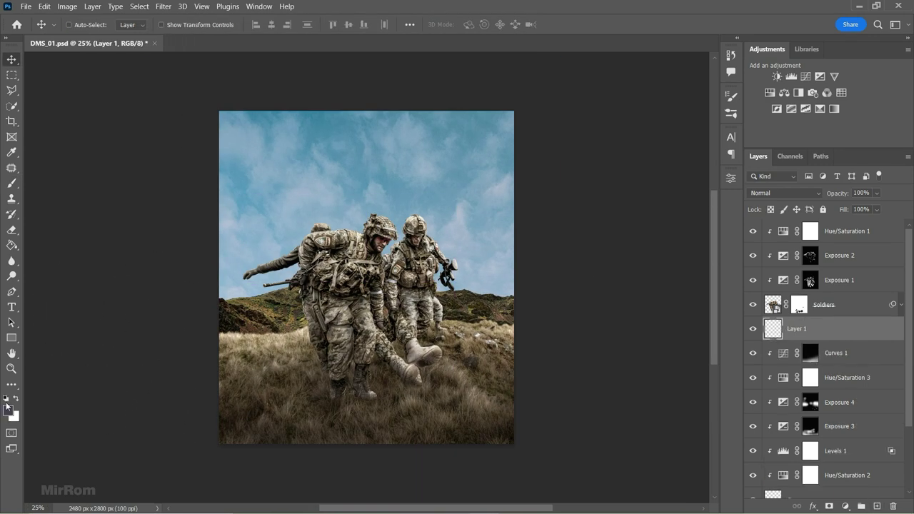
{"action": "key", "text": "b"}
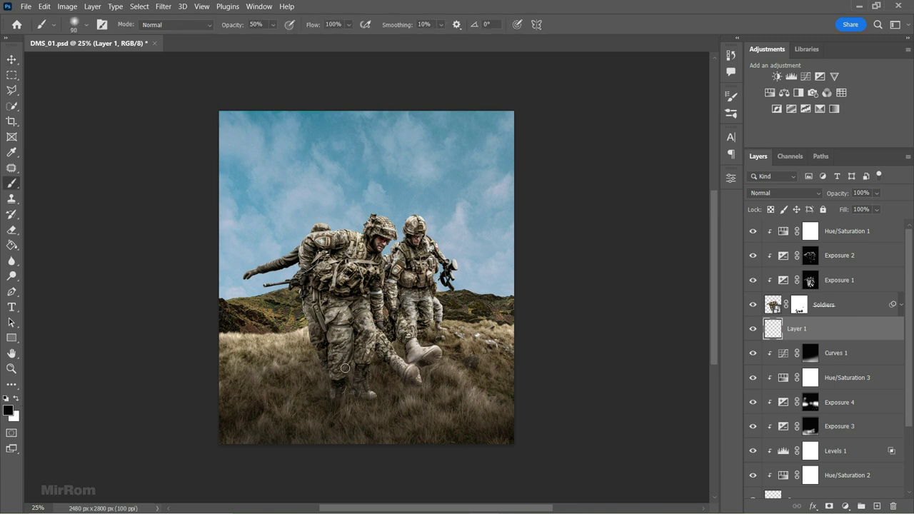
{"action": "key", "text": "bracketright"}
{"action": "key", "text": "bracketright"}
{"action": "key", "text": "bracketright"}
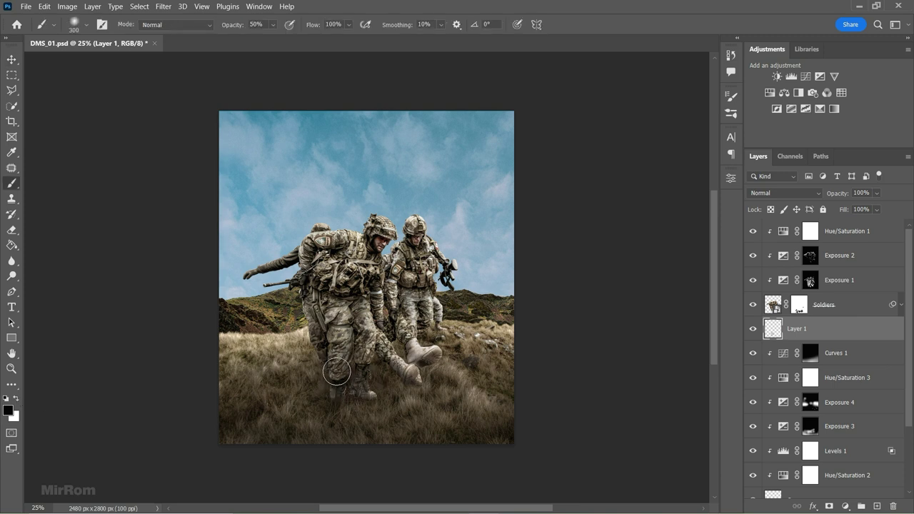
{"action": "scroll", "coordinate": [357, 431], "scroll_direction": "up", "scroll_amount": 1, "text": "alt"}
{"action": "scroll", "coordinate": [359, 409], "scroll_direction": "up", "scroll_amount": 1, "text": "alt"}
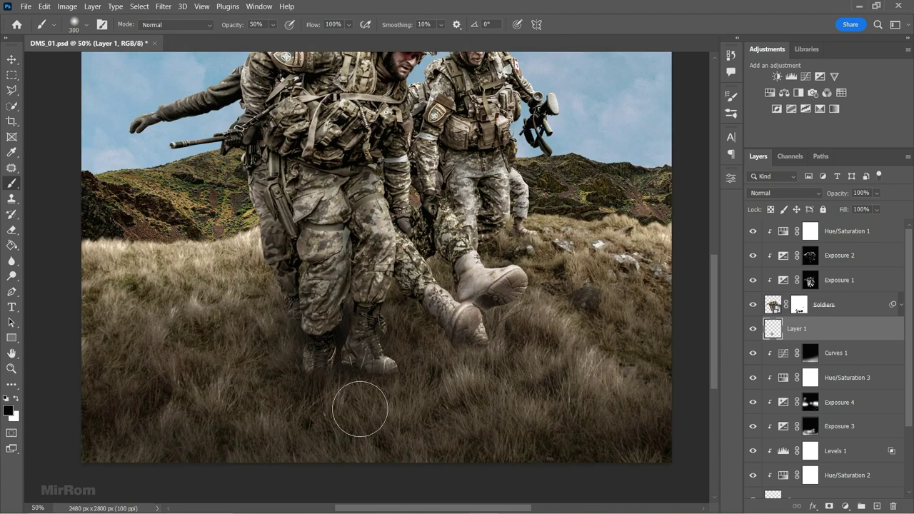
{"action": "key", "text": "bracketright"}
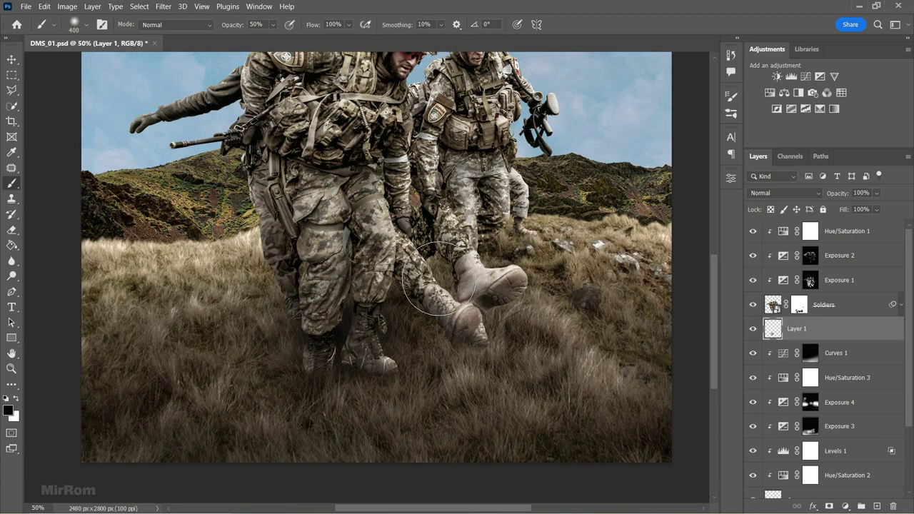
{"action": "key", "text": "bracketleft"}
{"action": "key", "text": "bracketleft"}
{"action": "key", "text": "bracketleft"}
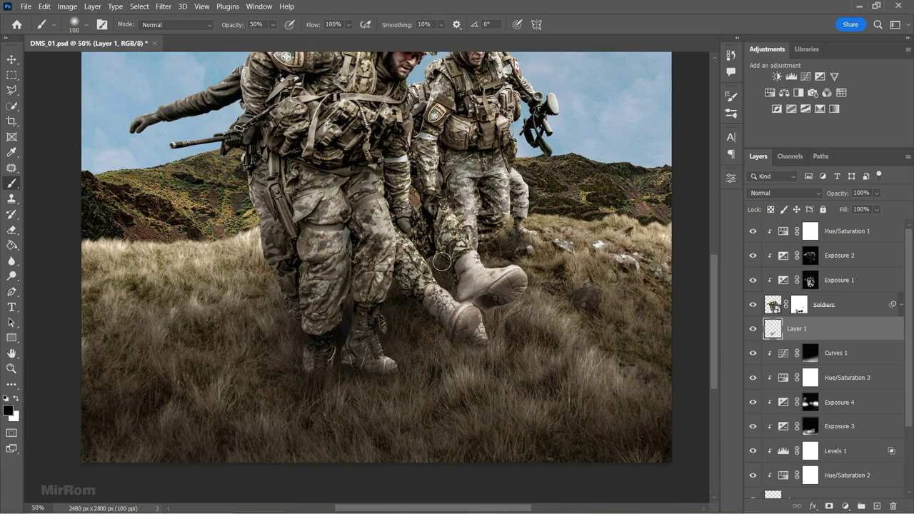
{"action": "key", "text": "bracketright"}
{"action": "key", "text": "bracketright"}
{"action": "key", "text": "bracketright"}
Flatten and tilt the brush tip, then paint a soft black shadow under the raised boot
{"action": "right_click", "coordinate": [519, 299]}
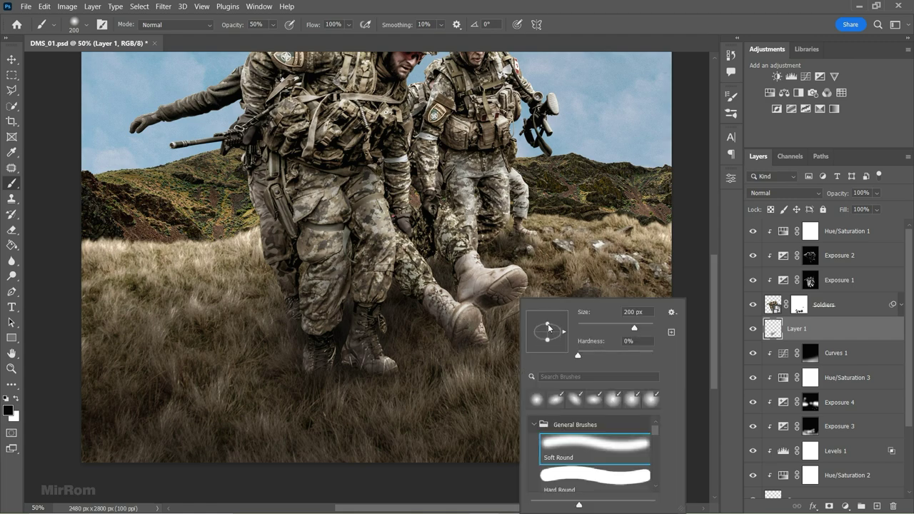
{"action": "left_click_drag", "start_coordinate": [548, 326], "coordinate": [547, 331]}
{"action": "key", "text": "Return"}
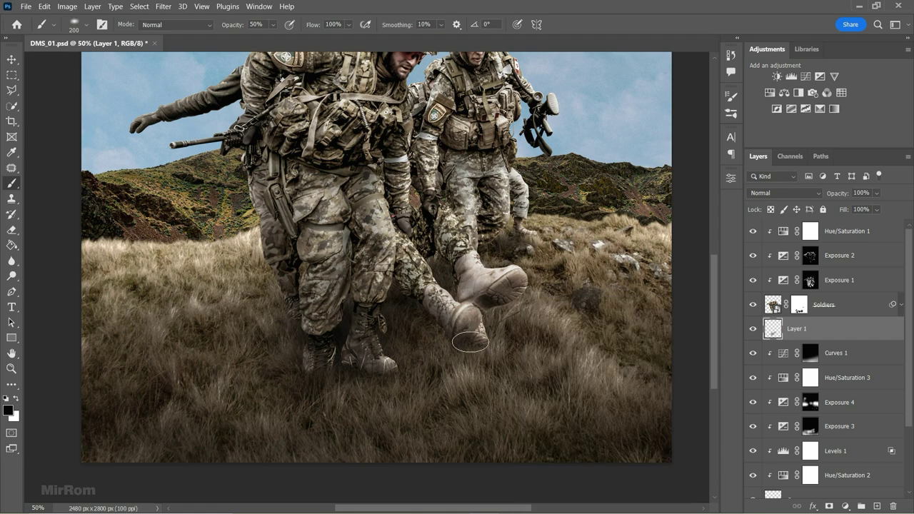
{"action": "key", "text": "shift+Right"}
{"action": "key", "text": "shift+Right"}
{"action": "key", "text": "Right"}
{"action": "key", "text": "bracketright"}
{"action": "key", "text": "bracketright"}
{"action": "key", "text": "bracketright"}
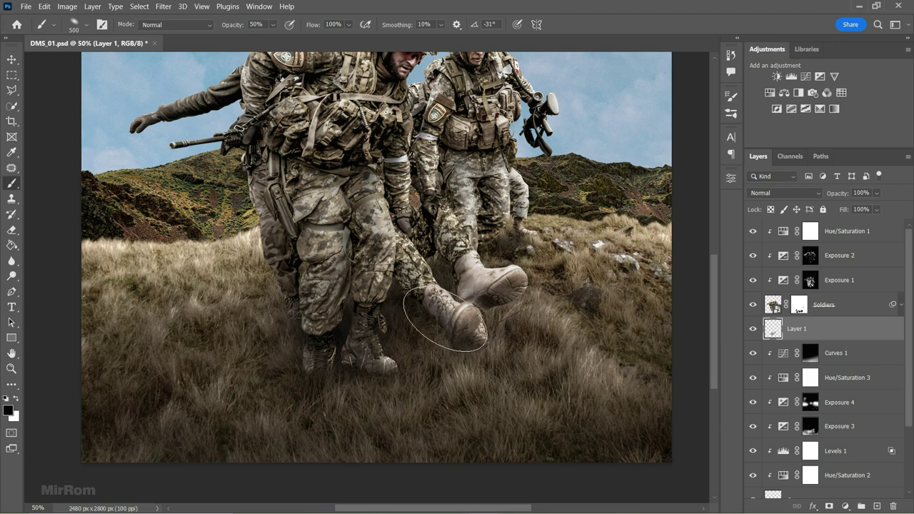
{"action": "left_click_drag", "start_coordinate": [442, 316], "coordinate": [450, 319]}
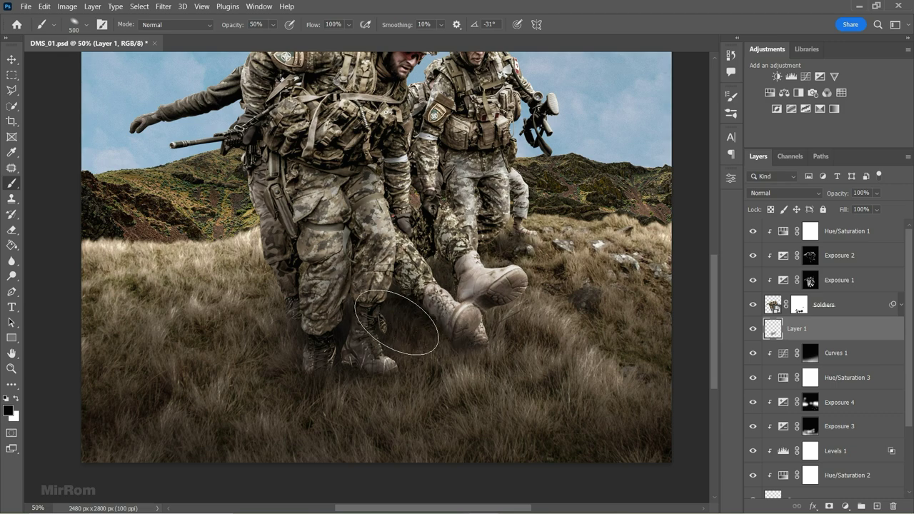
Stand the brush tip upright, then target the Exposure 1 mask with white at 100% opacity
{"action": "key", "text": "shift+Right"}
{"action": "key", "text": "shift+Right"}
{"action": "key", "text": "shift+Right"}
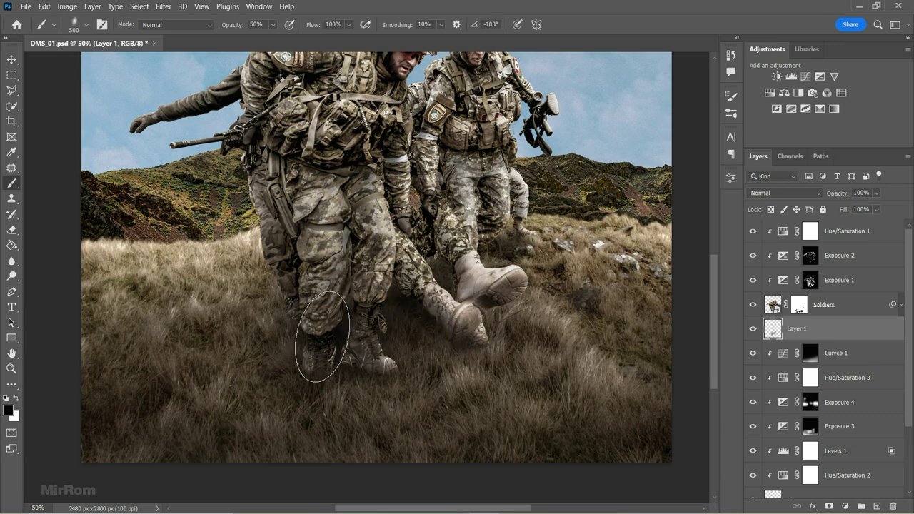
{"action": "right_click", "coordinate": [500, 299]}
{"action": "key", "text": "Escape"}
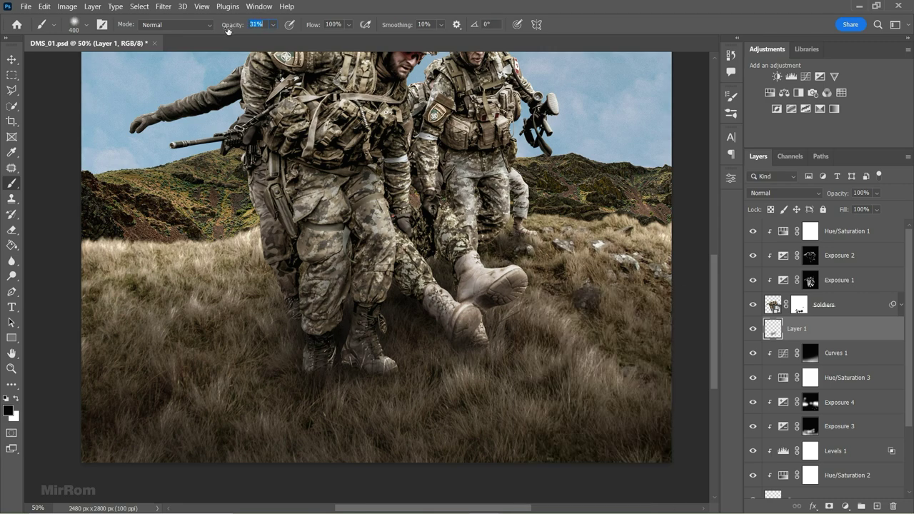
{"action": "key", "text": "3"}
{"action": "key", "text": "1"}
{"action": "key", "text": "bracketleft"}
{"action": "key", "text": "bracketleft"}
{"action": "key", "text": "bracketleft"}
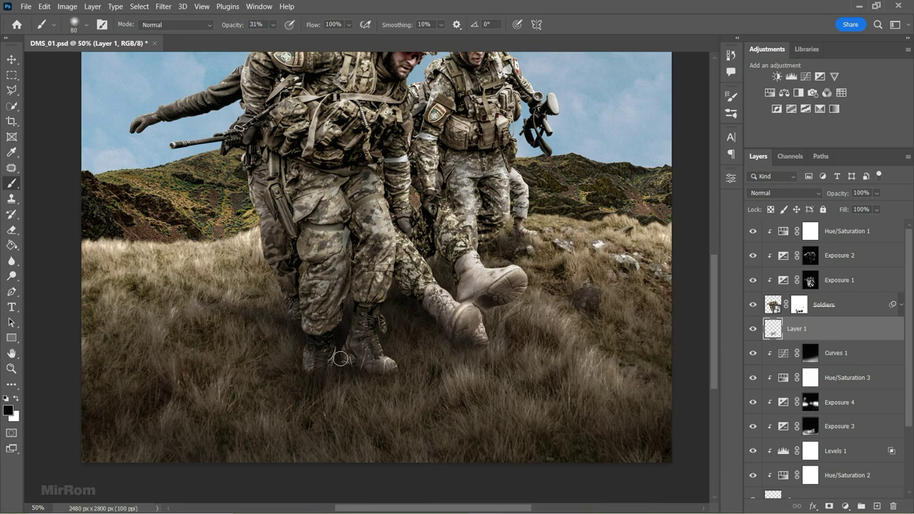
{"action": "left_click", "coordinate": [809, 280]}
{"action": "key", "text": "x"}
{"action": "key", "text": "0"}
{"action": "key", "text": "bracketright"}
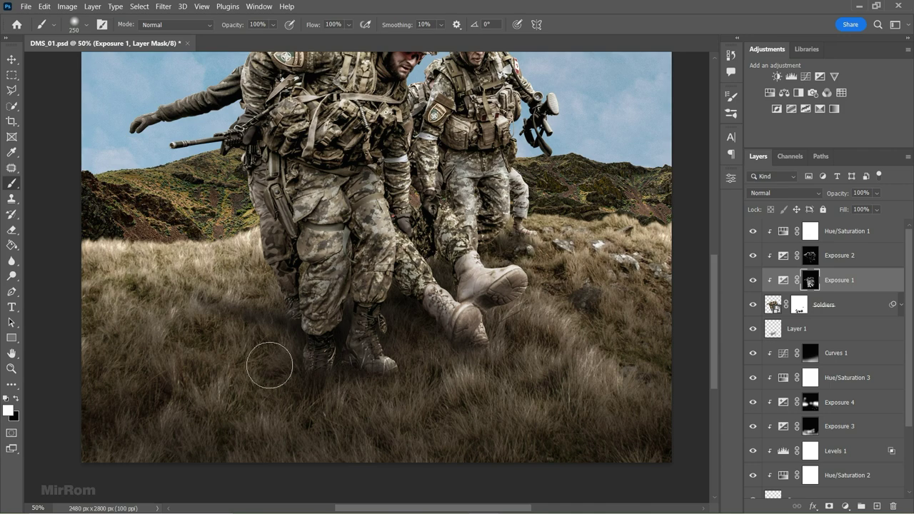
Set the shadow Layer 1 to Multiply blend mode at 88% opacity
{"action": "key", "text": "v"}
{"action": "key", "text": "ctrl+minus"}
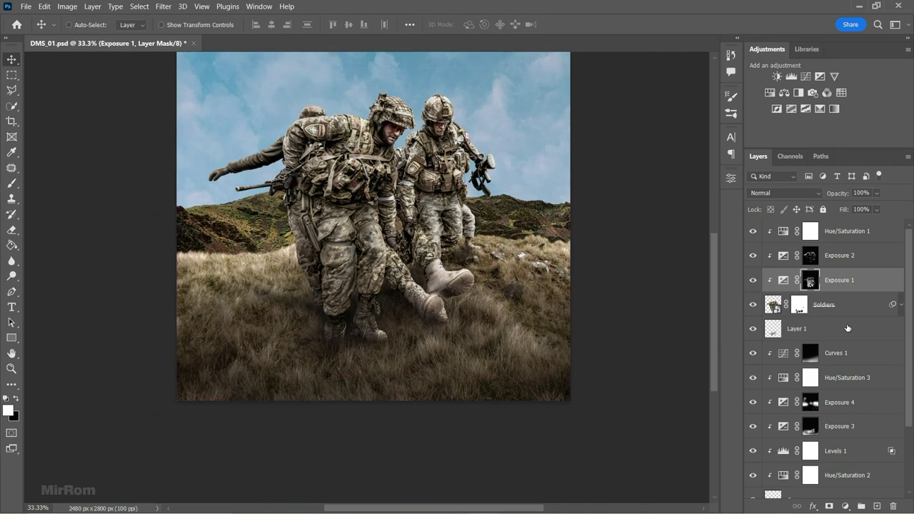
{"action": "left_click", "coordinate": [847, 329]}
{"action": "left_click_drag", "start_coordinate": [845, 195], "coordinate": [841, 195]}
{"action": "key", "text": "shift+Tab"}
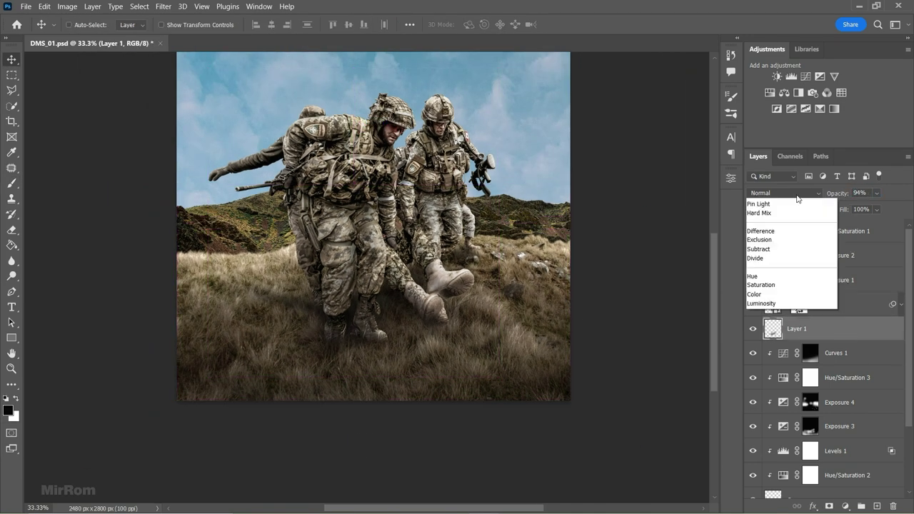
{"action": "key", "text": "Down"}
{"action": "key", "text": "Down"}
{"action": "key", "text": "Down"}
{"action": "key", "text": "Return"}
{"action": "left_click_drag", "start_coordinate": [842, 198], "coordinate": [839, 196]}
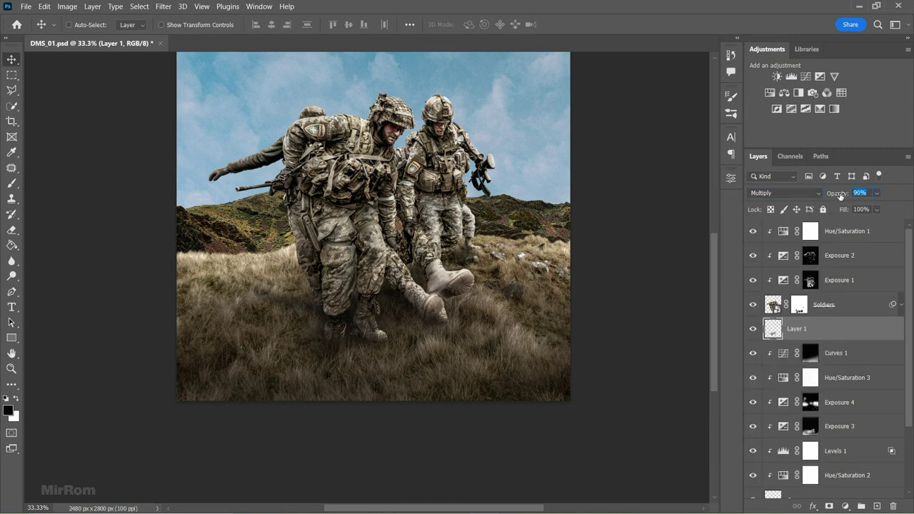
{"action": "key", "text": "shift+Tab"}
{"action": "key", "text": "ctrl+minus"}
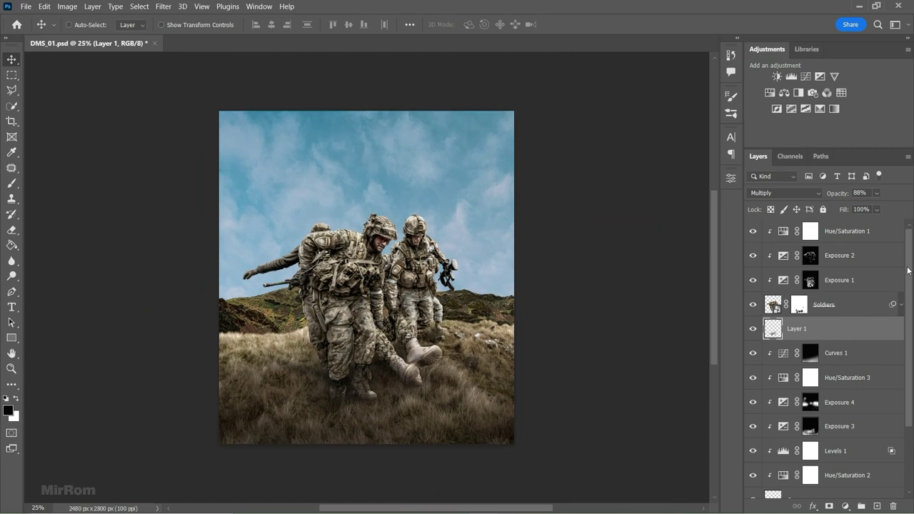
{"action": "left_click_drag", "start_coordinate": [908, 270], "coordinate": [908, 330]}
Clip a Levels 2 adjustment to Mountain, brightening midtones and lowering the white point and output
{"action": "left_click", "coordinate": [810, 438]}
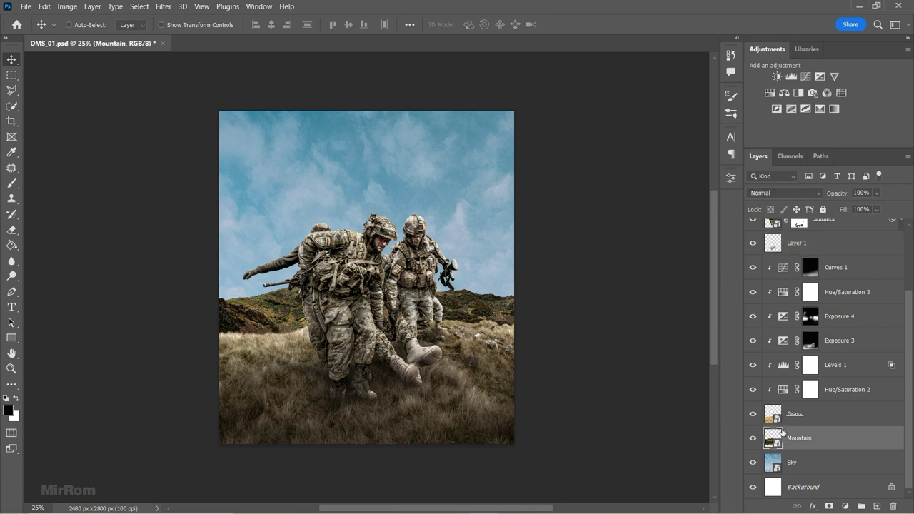
{"action": "left_click", "coordinate": [791, 76]}
{"action": "left_click", "coordinate": [628, 394]}
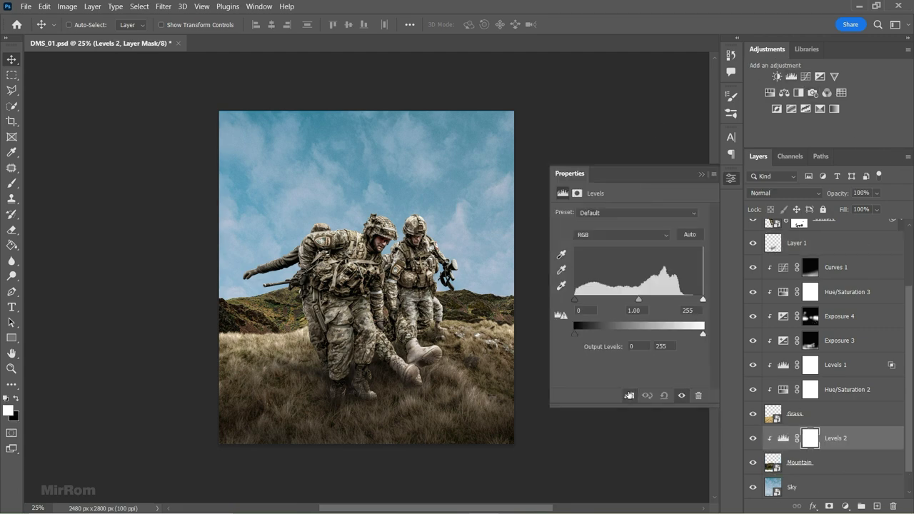
{"action": "left_click_drag", "start_coordinate": [638, 300], "coordinate": [629, 300]}
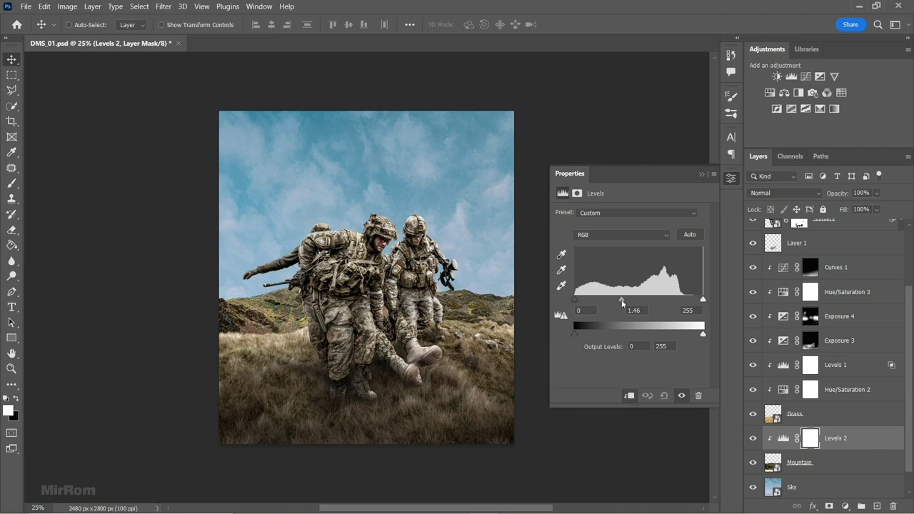
{"action": "left_click_drag", "start_coordinate": [702, 333], "coordinate": [667, 333]}
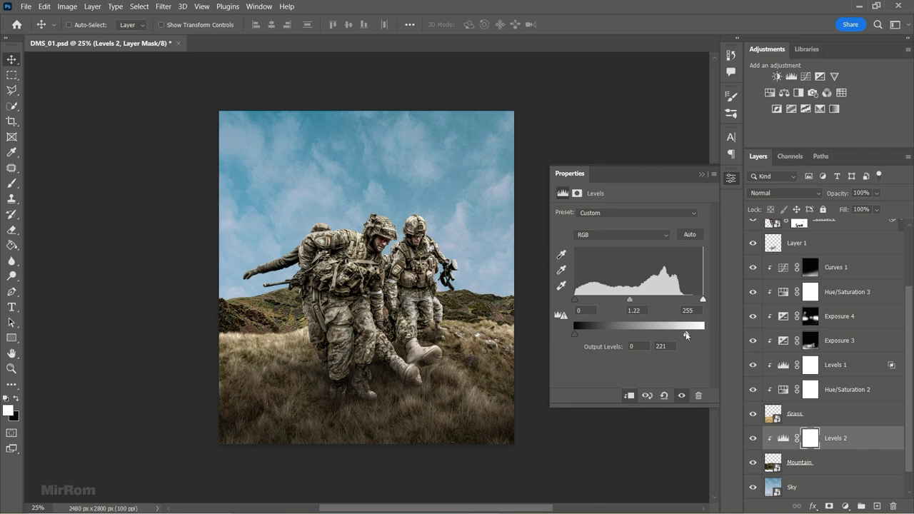
{"action": "left_click_drag", "start_coordinate": [702, 299], "coordinate": [690, 299]}
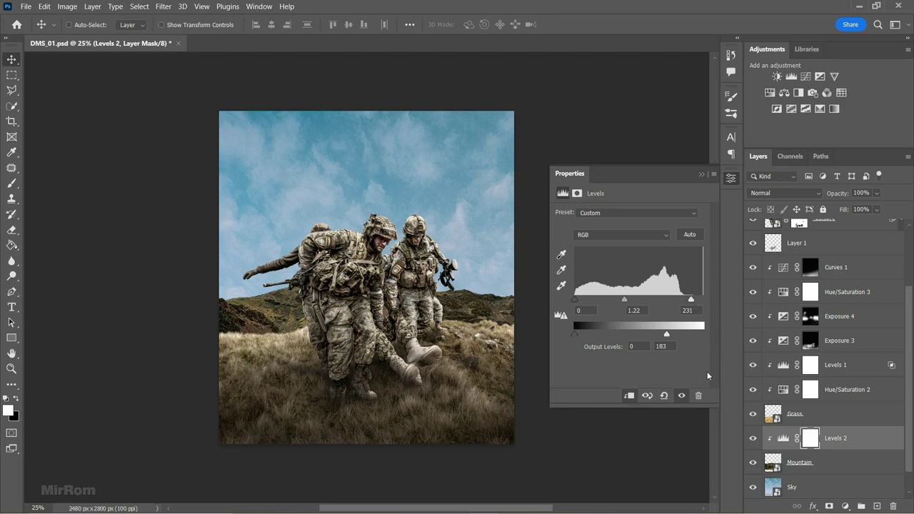
{"action": "left_click", "coordinate": [701, 174]}
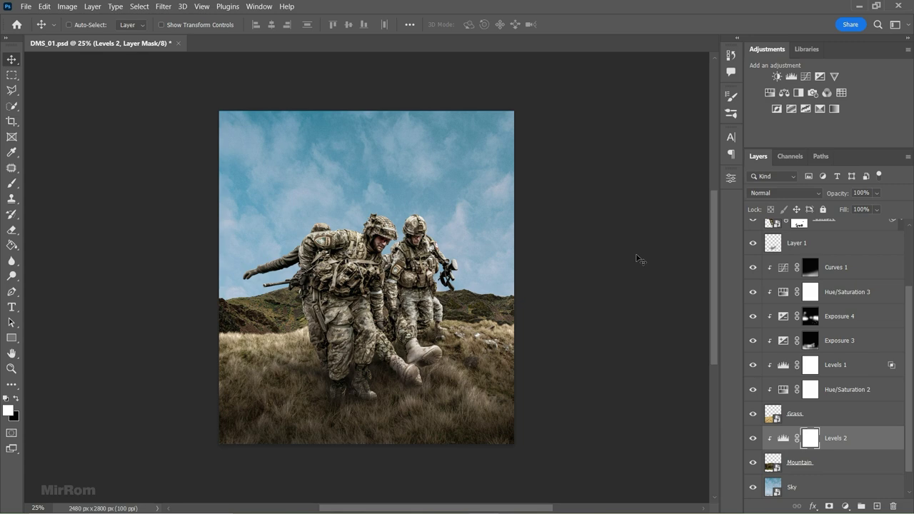
Add Exposure 5 at -1.72 with gamma 0.83 and invert its mask
{"action": "left_click", "coordinate": [820, 77]}
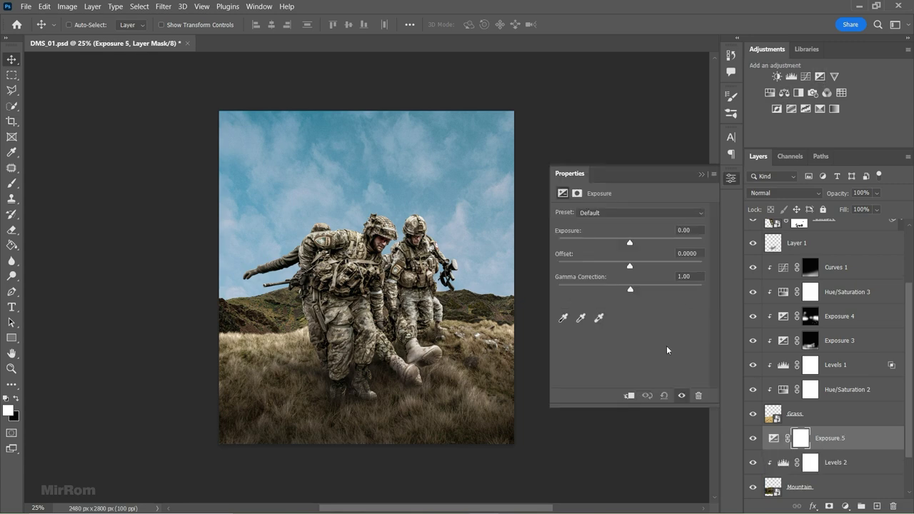
{"action": "left_click_drag", "start_coordinate": [628, 242], "coordinate": [610, 243]}
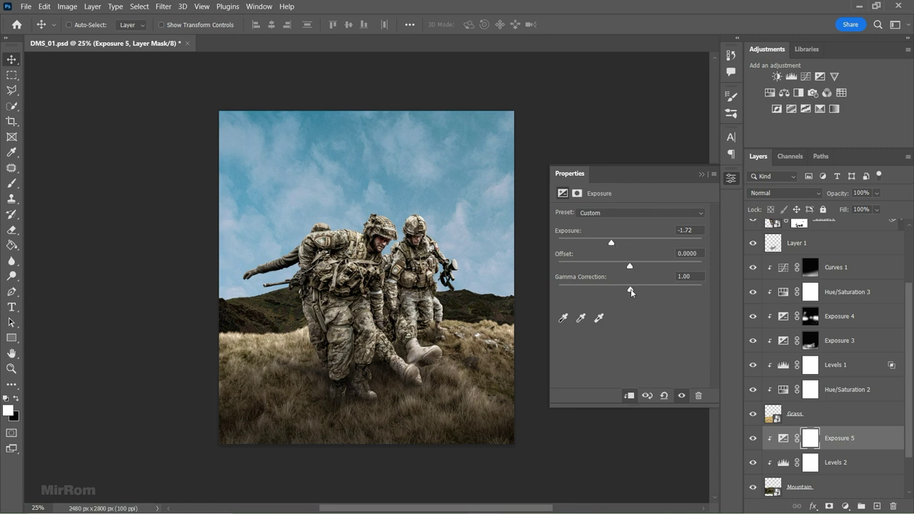
{"action": "left_click_drag", "start_coordinate": [634, 291], "coordinate": [637, 290]}
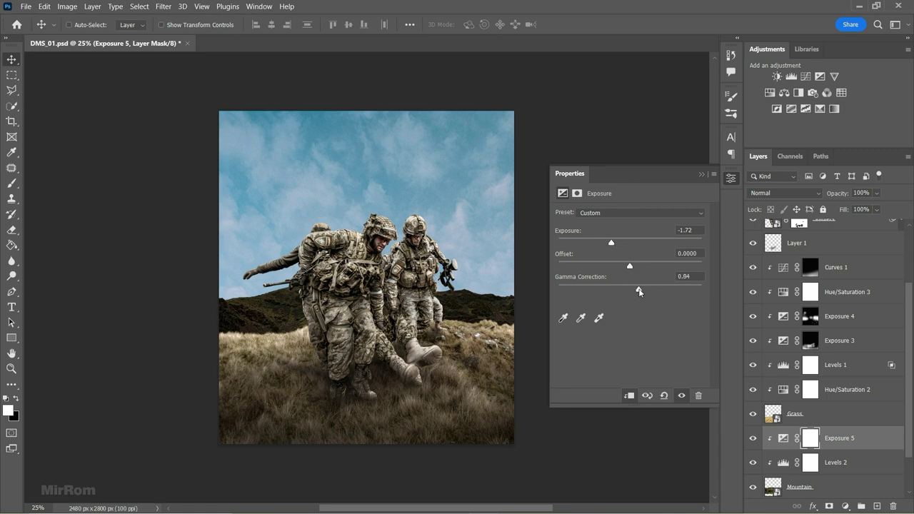
{"action": "left_click", "coordinate": [702, 174]}
{"action": "key", "text": "ctrl+i"}
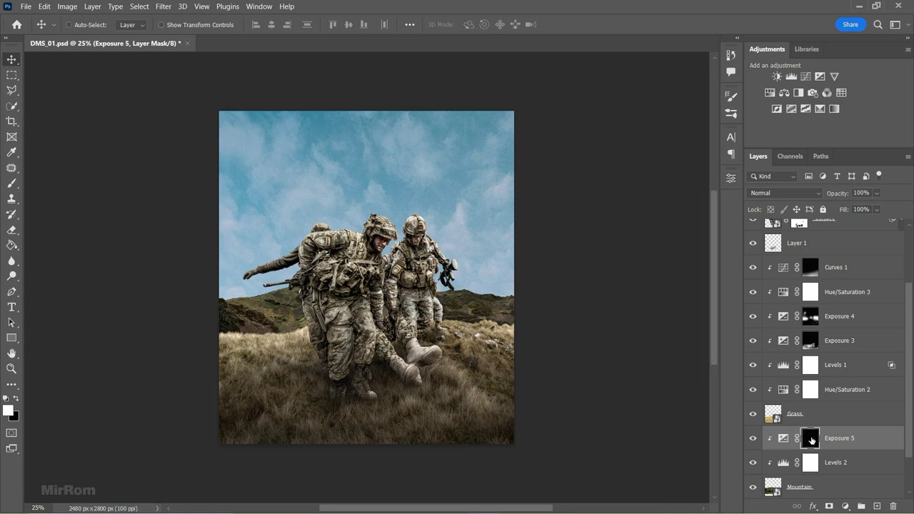
Paint the darkening back onto parts of the hillside with a soft 29% opacity brush
{"action": "key", "text": "ctrl+plus"}
{"action": "key", "text": "b"}
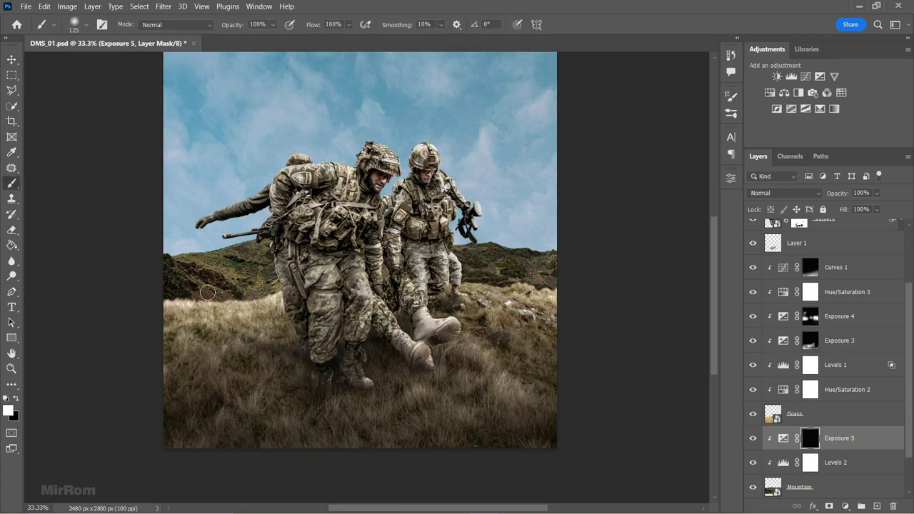
{"action": "key", "text": "bracketright"}
{"action": "key", "text": "bracketright"}
{"action": "key", "text": "bracketright"}
{"action": "left_click_drag", "start_coordinate": [272, 25], "coordinate": [246, 40]}
{"action": "key", "text": "bracketleft"}
{"action": "key", "text": "bracketleft"}
{"action": "key", "text": "bracketleft"}
{"action": "key", "text": "bracketright"}
{"action": "key", "text": "bracketright"}
{"action": "key", "text": "bracketright"}
{"action": "left_click_drag", "start_coordinate": [321, 320], "coordinate": [508, 298]}
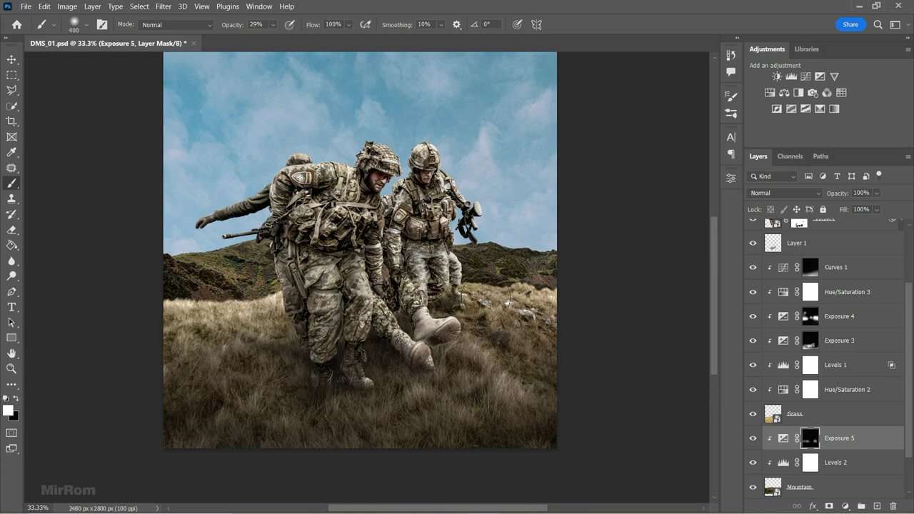
{"action": "key", "text": "bracketright"}
{"action": "key", "text": "bracketright"}
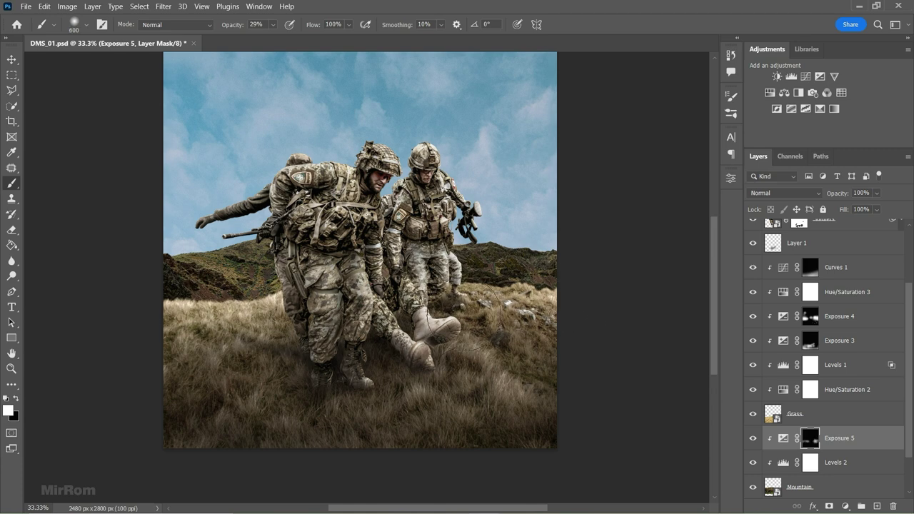
Add Exposure 6 at +1.50 with gamma 1.82 and invert its mask
{"action": "key", "text": "v"}
{"action": "left_click", "coordinate": [730, 177]}
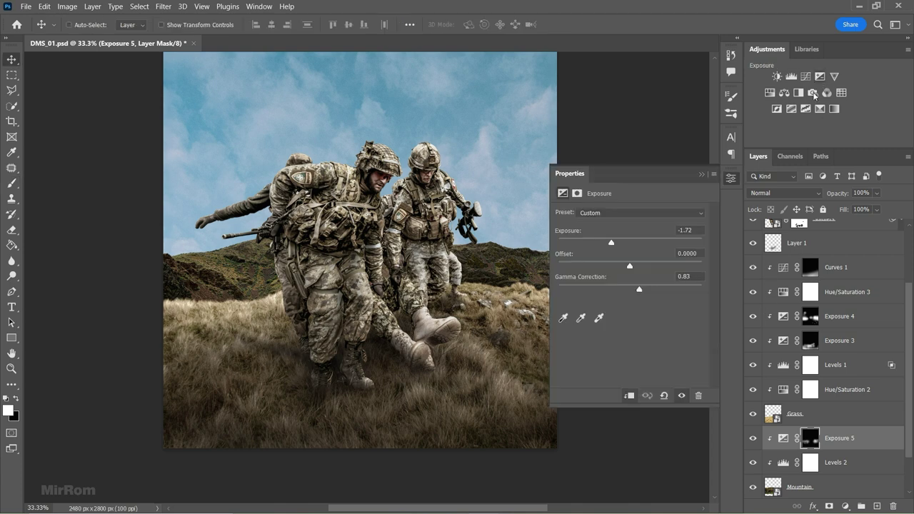
{"action": "left_click", "coordinate": [813, 93]}
{"action": "left_click_drag", "start_coordinate": [629, 243], "coordinate": [646, 242]}
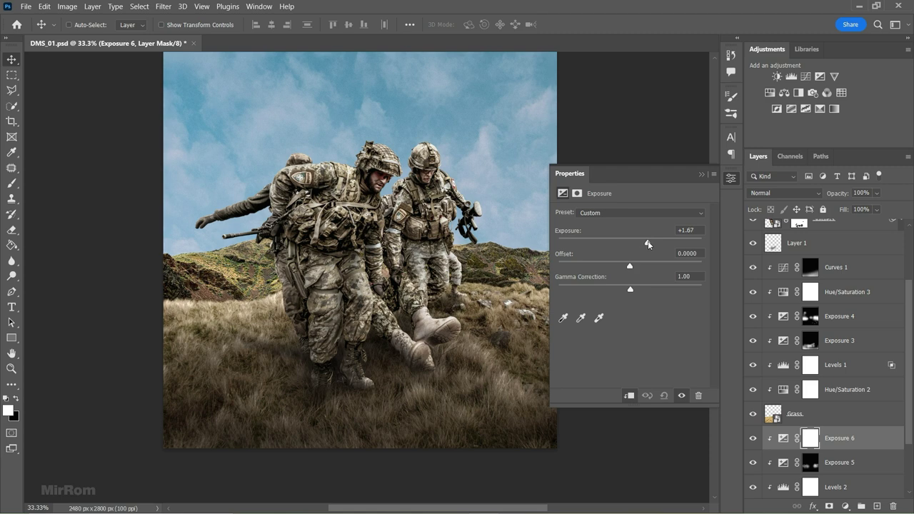
{"action": "left_click_drag", "start_coordinate": [630, 289], "coordinate": [601, 287]}
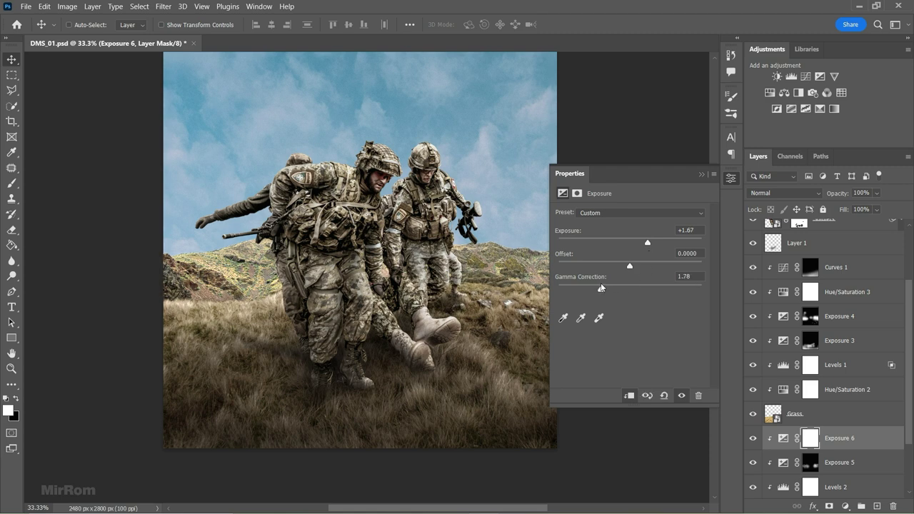
{"action": "left_click_drag", "start_coordinate": [648, 242], "coordinate": [648, 244]}
{"action": "left_click", "coordinate": [702, 174]}
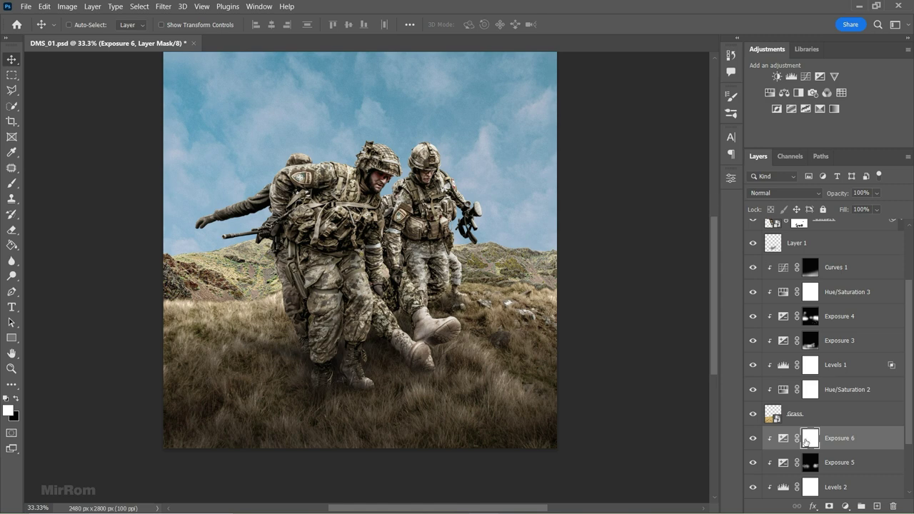
{"action": "key", "text": "ctrl+i"}
Paint the brightening onto the left hills, then set a finer brush at 25% opacity
{"action": "key", "text": "b"}
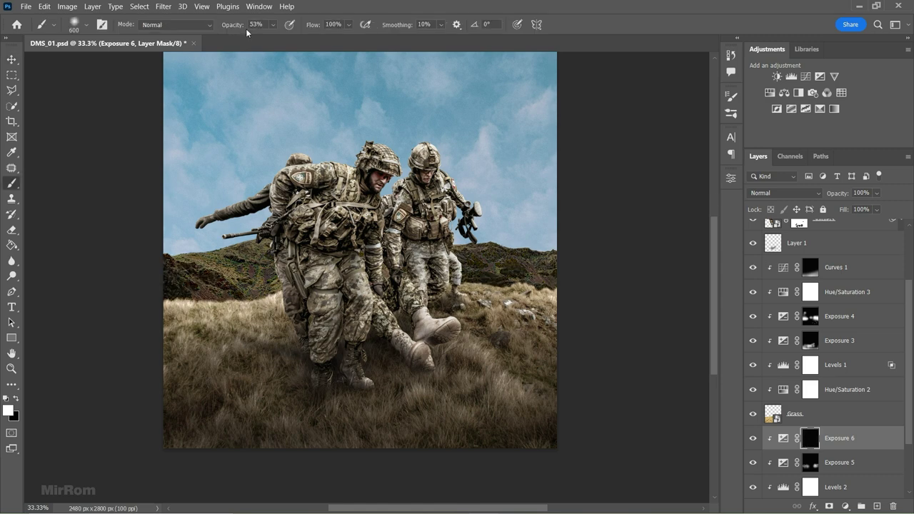
{"action": "key", "text": "bracketright"}
{"action": "key", "text": "bracketright"}
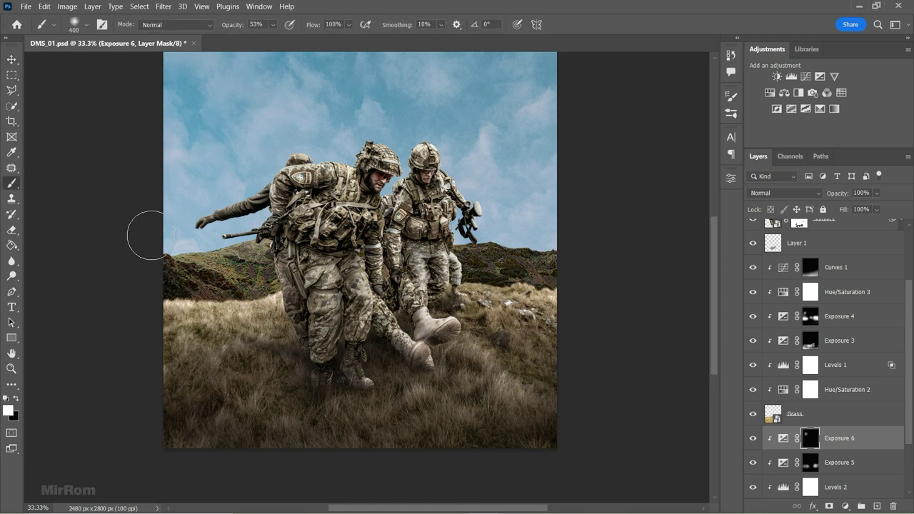
{"action": "mouse_move", "coordinate": [147, 235]}
{"action": "left_mouse_down"}
{"action": "mouse_move", "coordinate": [271, 246]}
{"action": "mouse_move", "coordinate": [500, 228]}
{"action": "mouse_move", "coordinate": [549, 257]}
{"action": "left_mouse_up"}
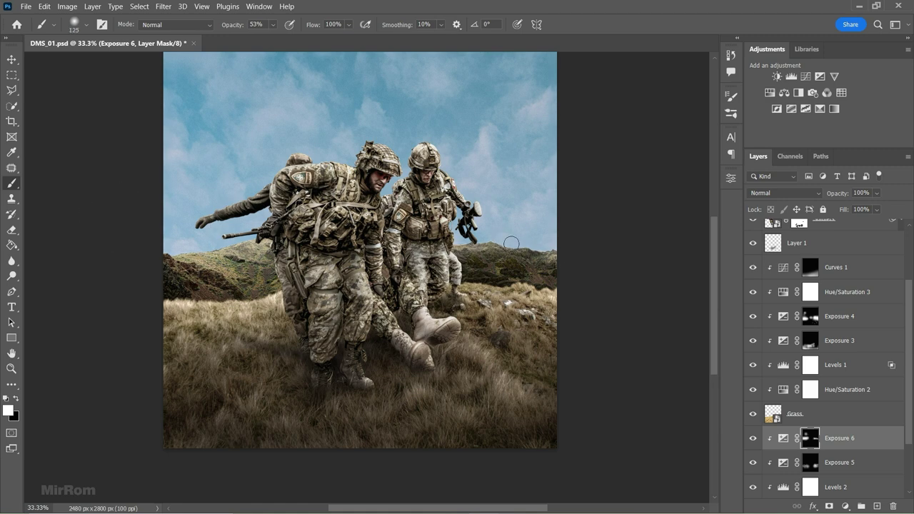
{"action": "key", "text": "bracketleft"}
{"action": "key", "text": "bracketleft"}
{"action": "key", "text": "bracketleft"}
{"action": "key", "text": "2"}
{"action": "key", "text": "5"}
{"action": "key", "text": "bracketleft"}
{"action": "key", "text": "bracketleft"}
{"action": "key", "text": "bracketleft"}
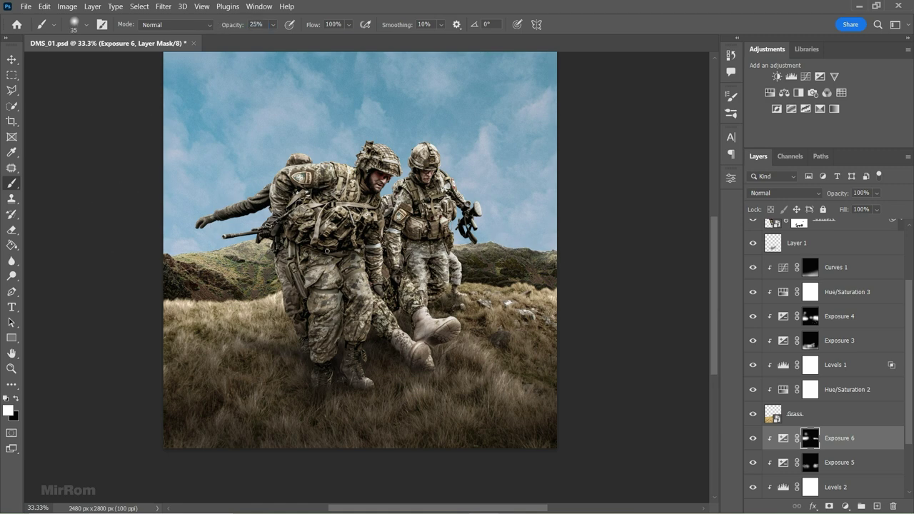
{"action": "key", "text": "ctrl+minus"}
Add Hue/Saturation 4 in Color blend mode with Saturation +15 and Lightness +37
{"action": "key", "text": "v"}
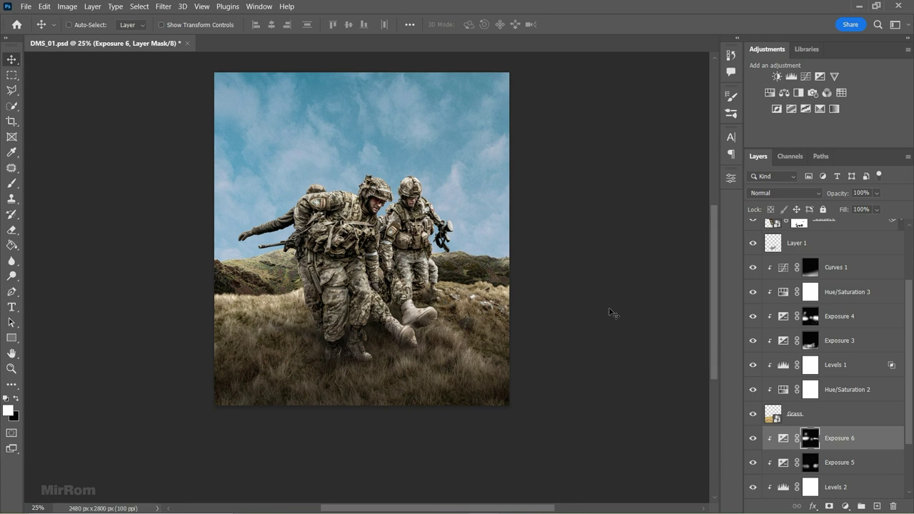
{"action": "left_click", "coordinate": [768, 93]}
{"action": "left_click", "coordinate": [783, 193]}
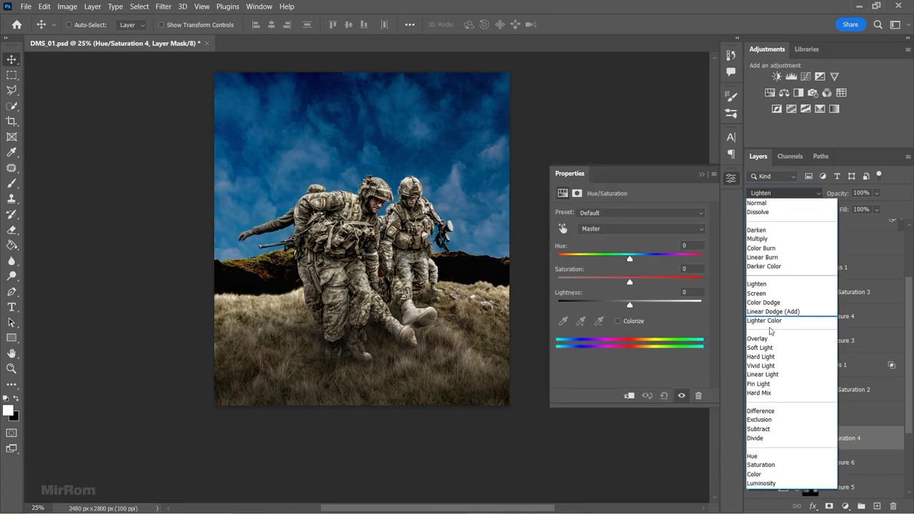
{"action": "left_click", "coordinate": [756, 474]}
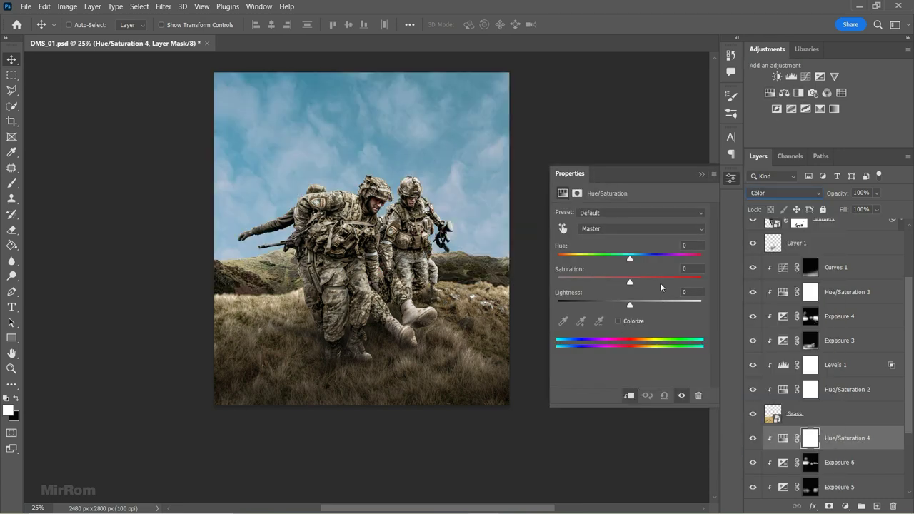
{"action": "mouse_move", "coordinate": [629, 282]}
{"action": "left_mouse_down"}
{"action": "mouse_move", "coordinate": [641, 282]}
{"action": "mouse_move", "coordinate": [650, 308]}
{"action": "left_mouse_up"}
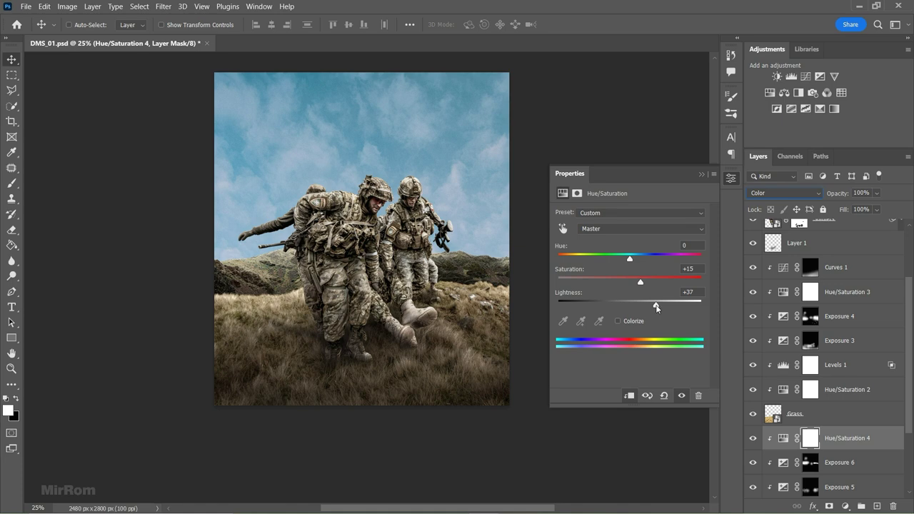
{"action": "left_click", "coordinate": [703, 176]}
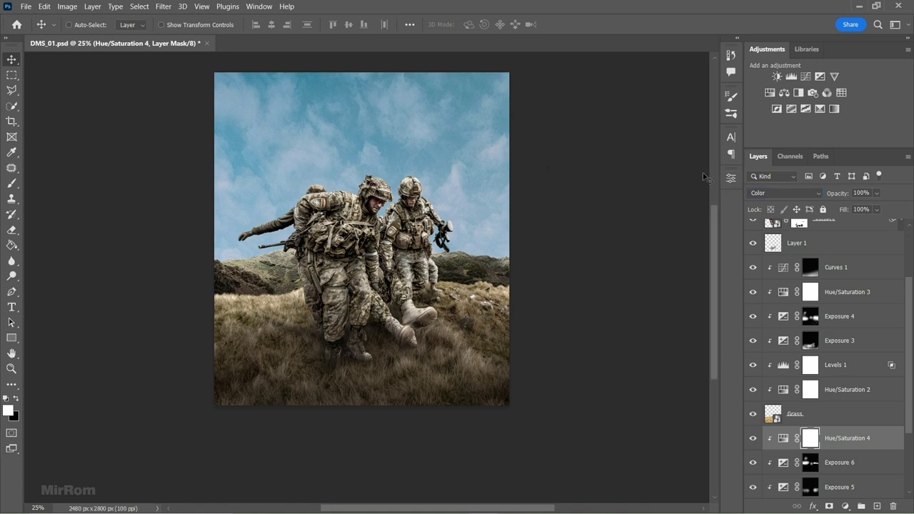
{"action": "scroll", "coordinate": [819, 443], "scroll_direction": "down", "scroll_amount": 3}
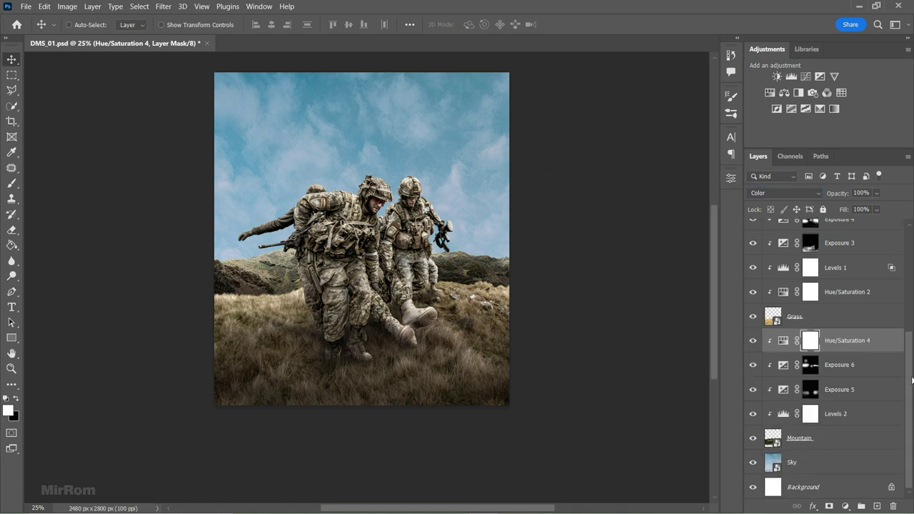
Clip a Levels 3 adjustment to the Sky layer with midtones 0.90 and white input near 202
{"action": "left_click", "coordinate": [819, 473]}
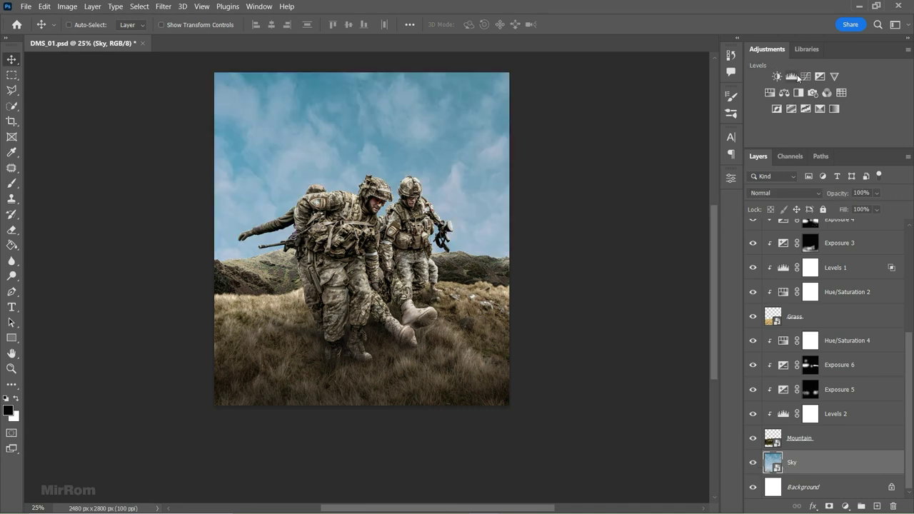
{"action": "left_click", "coordinate": [791, 76]}
{"action": "left_click", "coordinate": [628, 394]}
{"action": "mouse_move", "coordinate": [638, 299]}
{"action": "left_mouse_down"}
{"action": "mouse_move", "coordinate": [618, 299]}
{"action": "mouse_move", "coordinate": [647, 300]}
{"action": "left_mouse_up"}
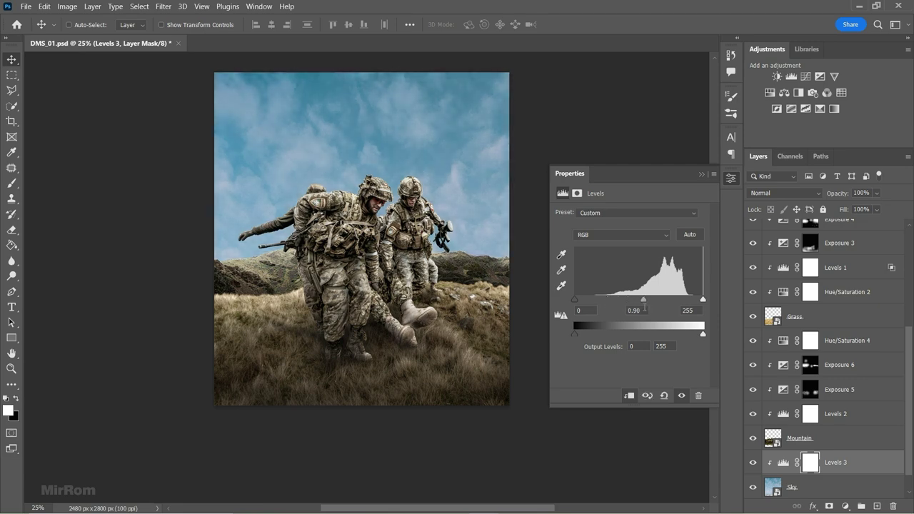
{"action": "left_click_drag", "start_coordinate": [703, 300], "coordinate": [678, 300]}
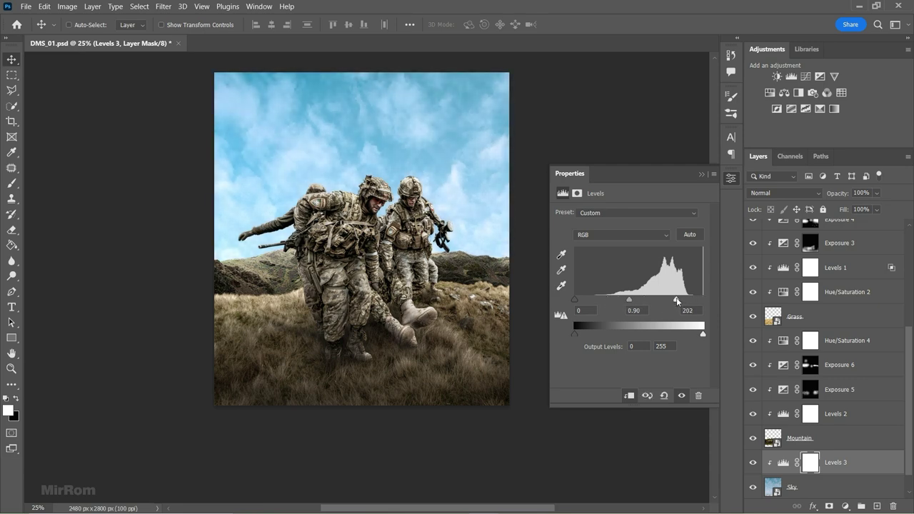
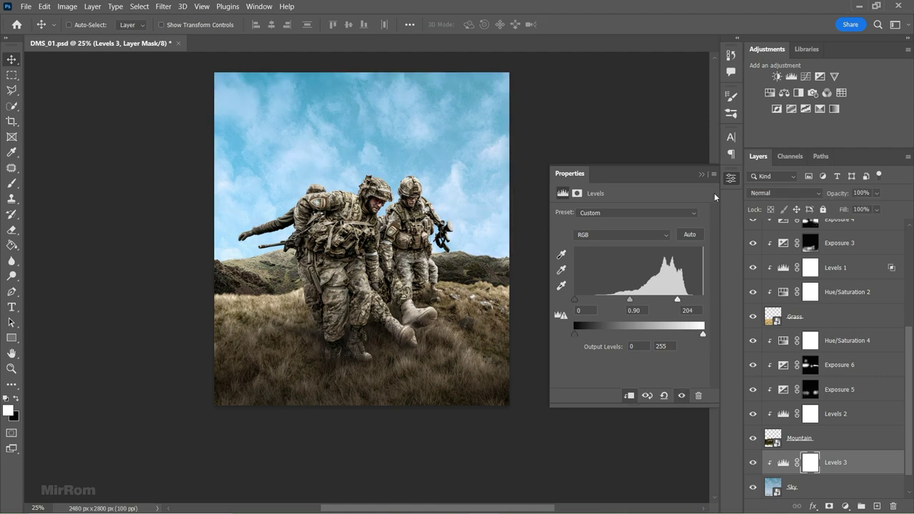
Add a Curves adjustment clipped to Levels 3, lowering the white point to 207 and the midtones
{"action": "left_click", "coordinate": [730, 178]}
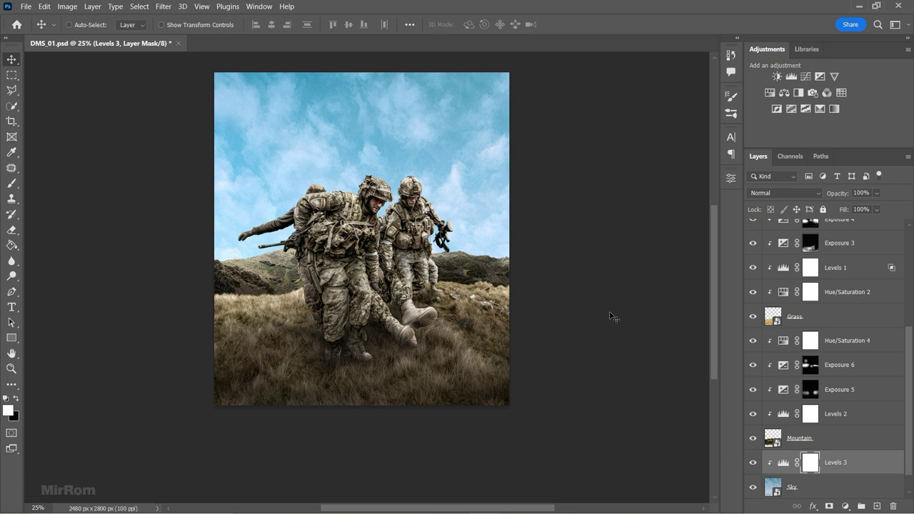
{"action": "left_click", "coordinate": [805, 76]}
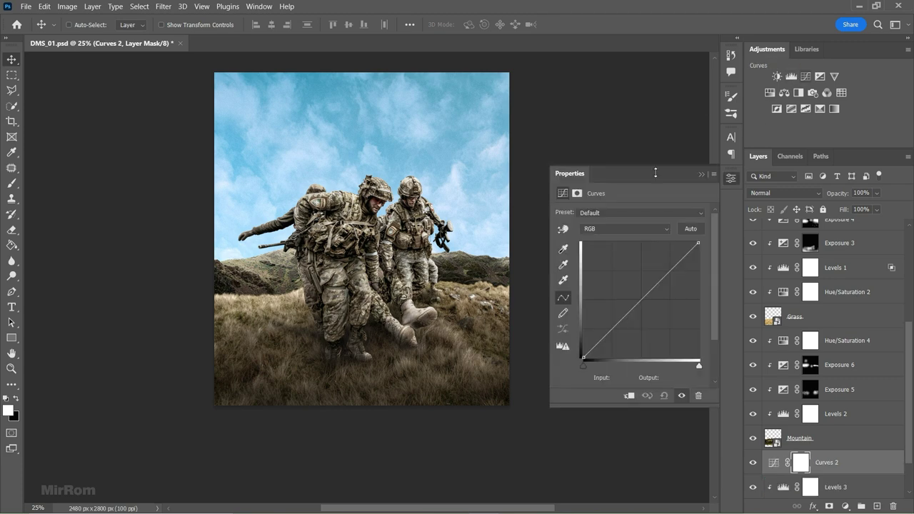
{"action": "left_click", "coordinate": [628, 394]}
{"action": "left_click_drag", "start_coordinate": [702, 249], "coordinate": [702, 266]}
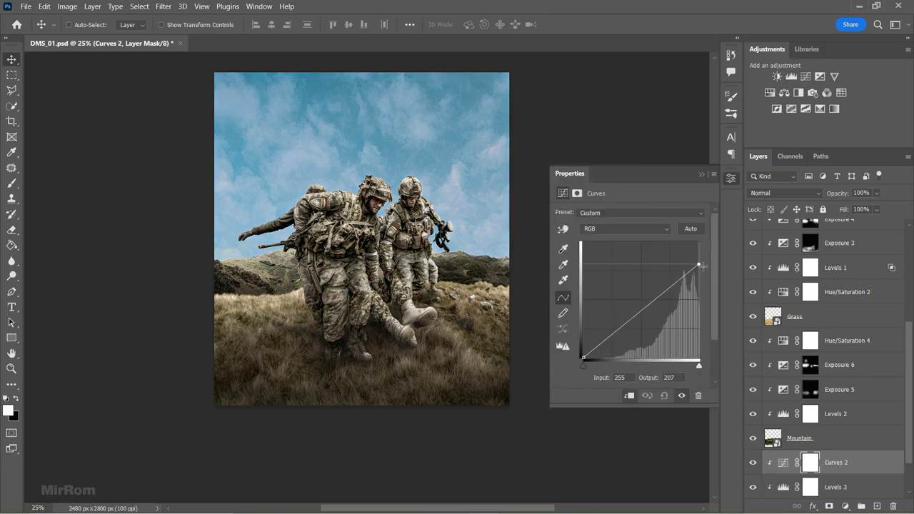
{"action": "left_click_drag", "start_coordinate": [642, 304], "coordinate": [648, 322]}
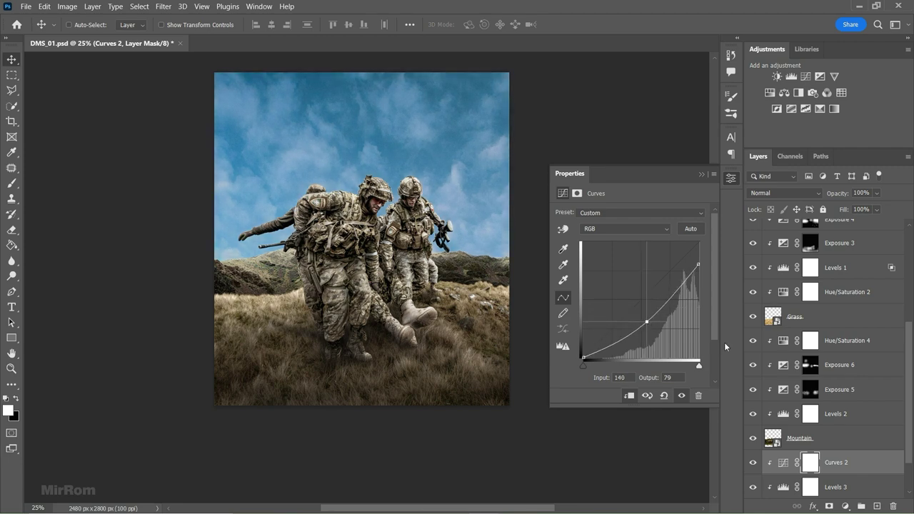
{"action": "left_click", "coordinate": [702, 177]}
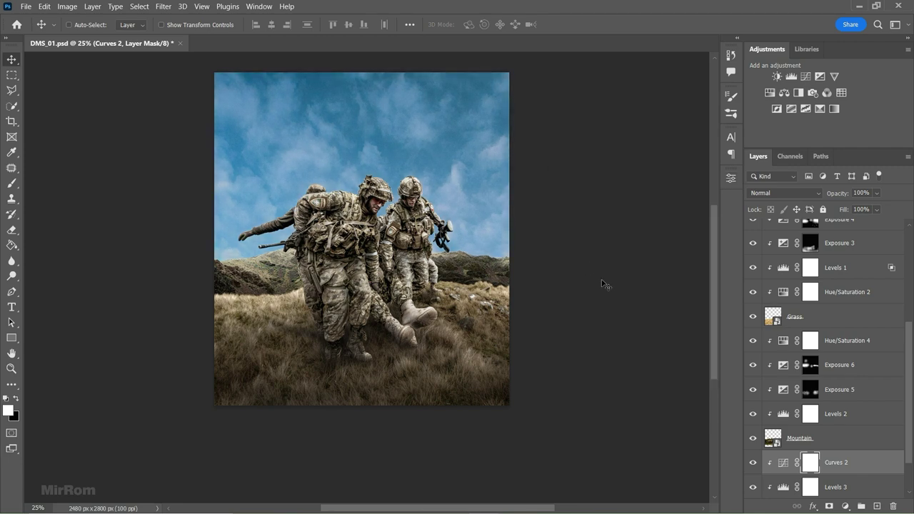
Save the document
{"action": "scroll", "coordinate": [910, 352], "scroll_direction": "down", "scroll_amount": 2}
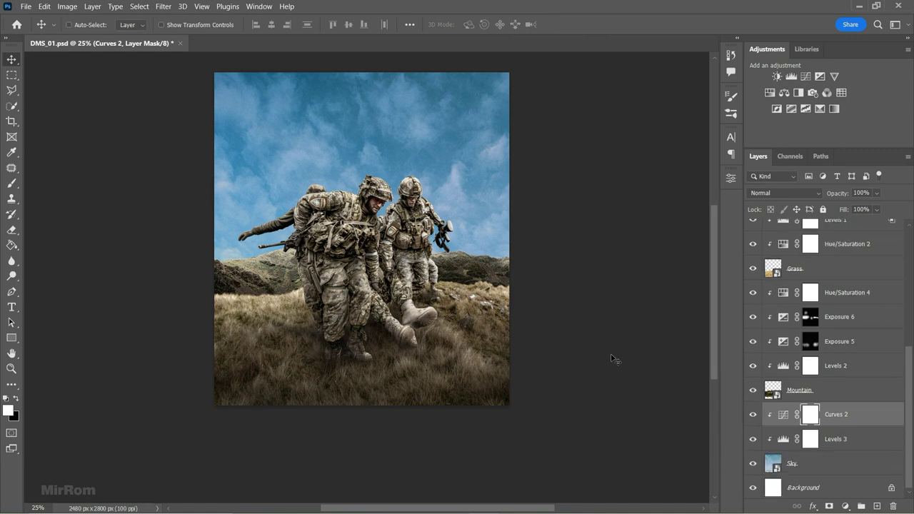
{"action": "scroll", "coordinate": [604, 340], "scroll_direction": "up", "scroll_amount": 1}
{"action": "key", "text": "ctrl+s"}
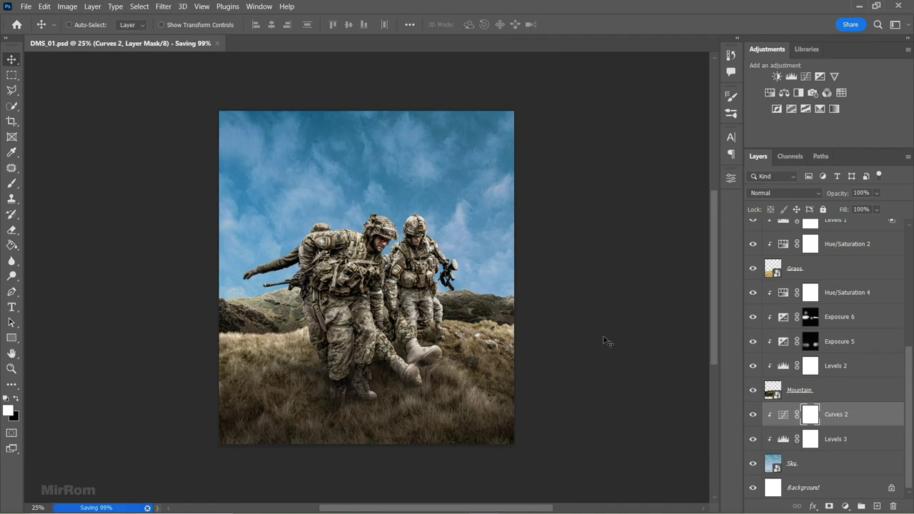
{"action": "scroll", "coordinate": [848, 326], "scroll_direction": "up", "scroll_amount": 2}
{"action": "scroll", "coordinate": [816, 350], "scroll_direction": "up", "scroll_amount": 2}
Compare Exposure 3 and 4, then target the Exposure 4 mask with a soft elliptical 1100 px brush
{"action": "left_click", "coordinate": [752, 347]}
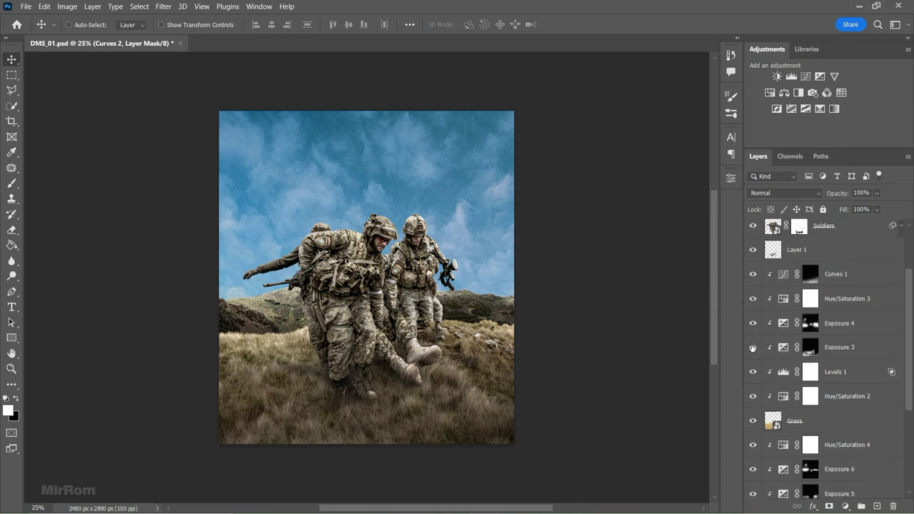
{"action": "left_click", "coordinate": [752, 323]}
{"action": "left_click", "coordinate": [752, 322]}
{"action": "left_click", "coordinate": [803, 323]}
{"action": "key", "text": "b"}
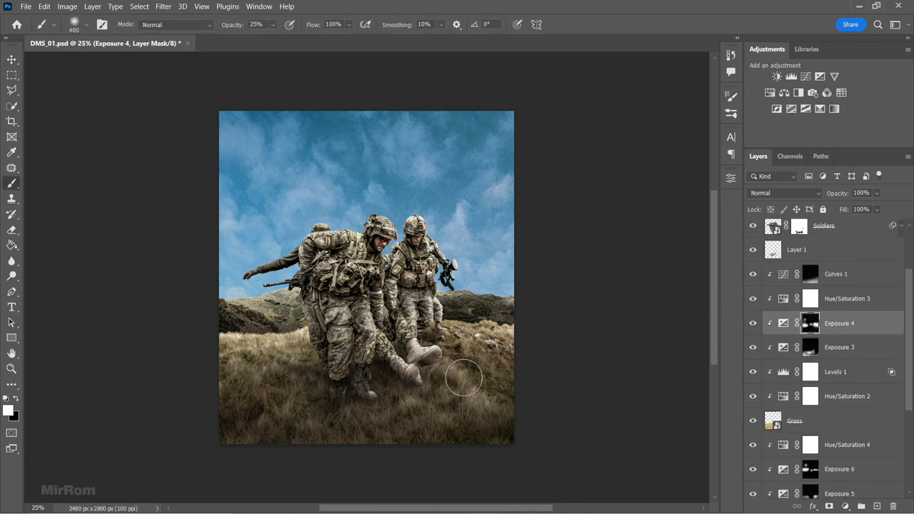
{"action": "right_click", "coordinate": [463, 263]}
{"action": "type", "text": "1100"}
{"action": "left_click_drag", "start_coordinate": [463, 264], "coordinate": [463, 269]}
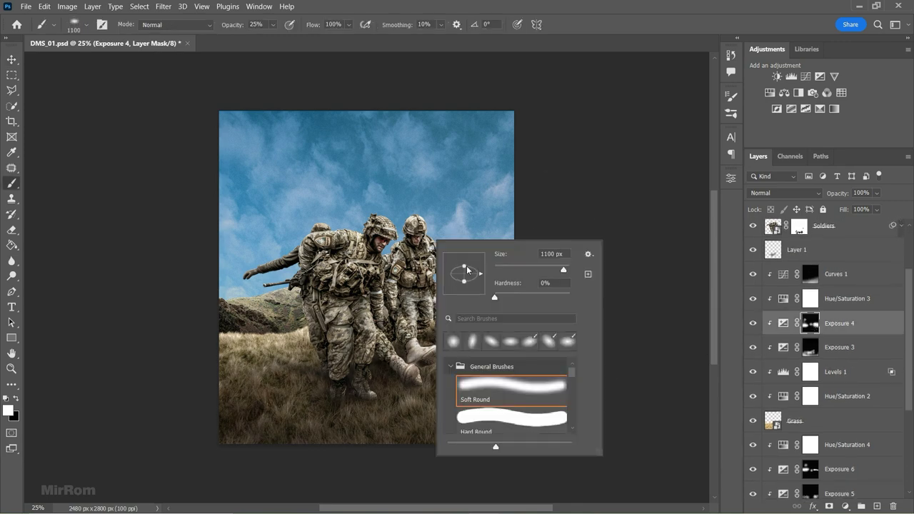
{"action": "key", "text": "Return"}
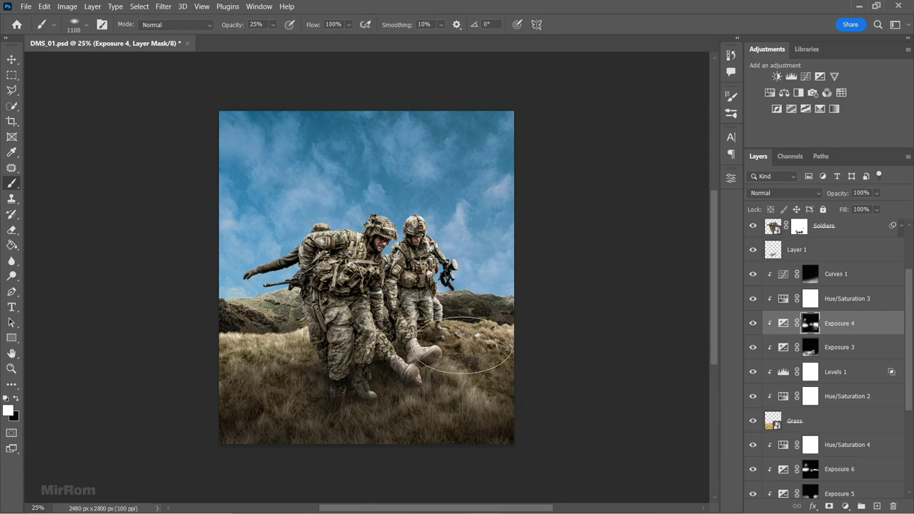
Shrink the brush and make its tip round again, then return to the Move tool
{"action": "right_click", "coordinate": [507, 391]}
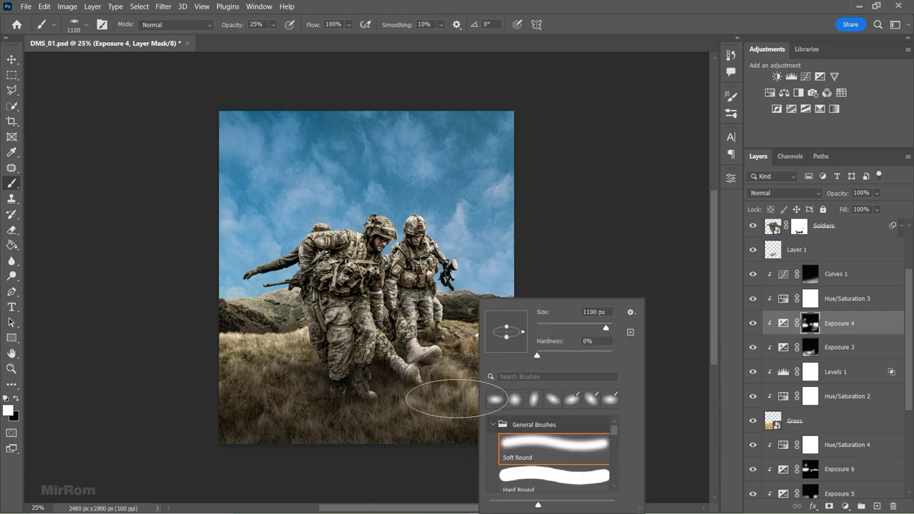
{"action": "key", "text": "Return"}
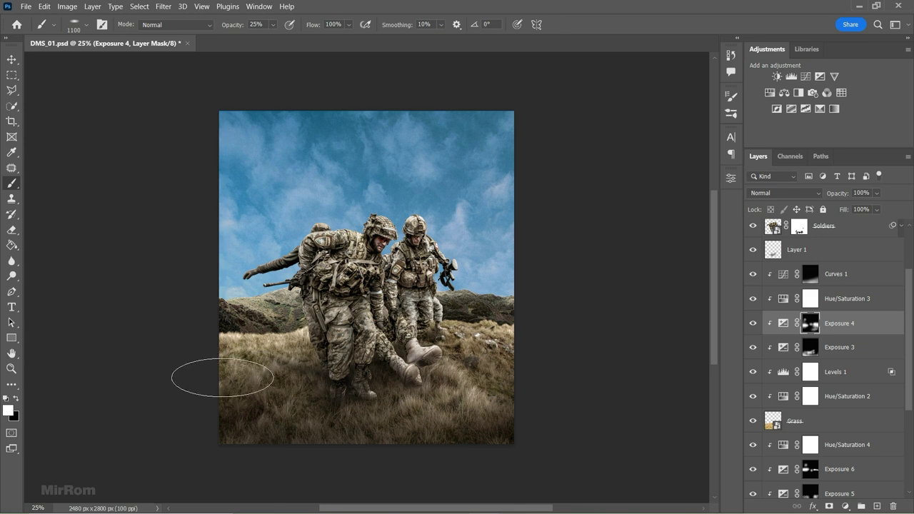
{"action": "key", "text": "bracketleft"}
{"action": "key", "text": "bracketleft"}
{"action": "key", "text": "bracketleft"}
{"action": "right_click", "coordinate": [314, 406]}
{"action": "left_click_drag", "start_coordinate": [344, 337], "coordinate": [344, 323]}
{"action": "key", "text": "Return"}
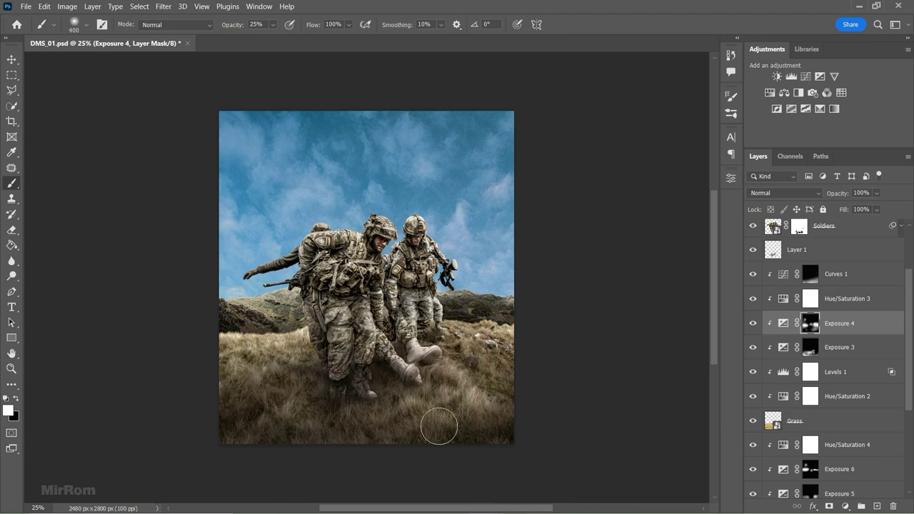
{"action": "key", "text": "v"}
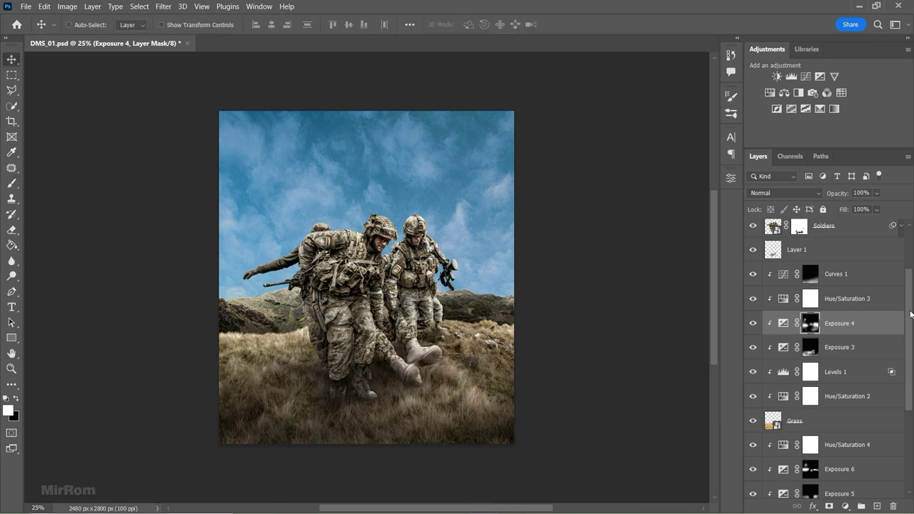
{"action": "scroll", "coordinate": [828, 357], "scroll_direction": "down", "scroll_amount": 5}
Add a blue Color Fill layer above Curves 2
{"action": "left_click", "coordinate": [788, 416]}
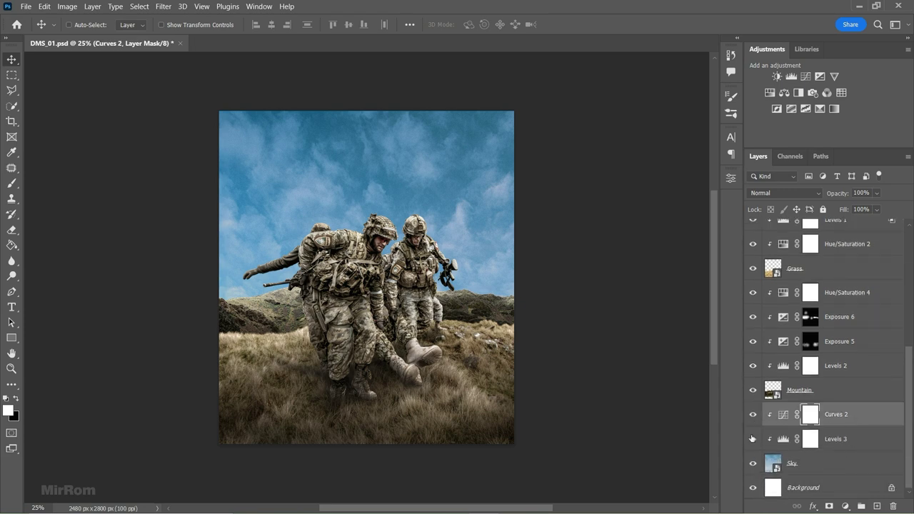
{"action": "left_click", "coordinate": [845, 506]}
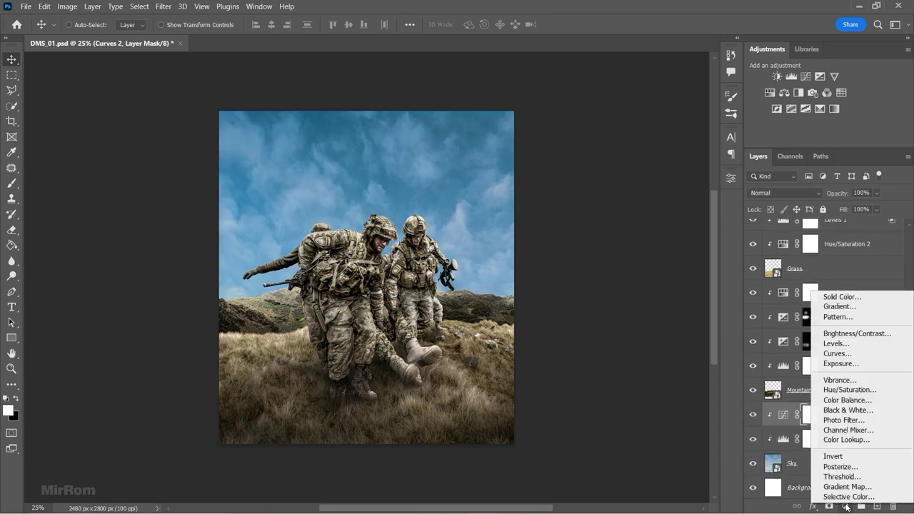
{"action": "left_click", "coordinate": [830, 298]}
{"action": "left_click", "coordinate": [724, 212]}
{"action": "left_click_drag", "start_coordinate": [725, 212], "coordinate": [722, 209]}
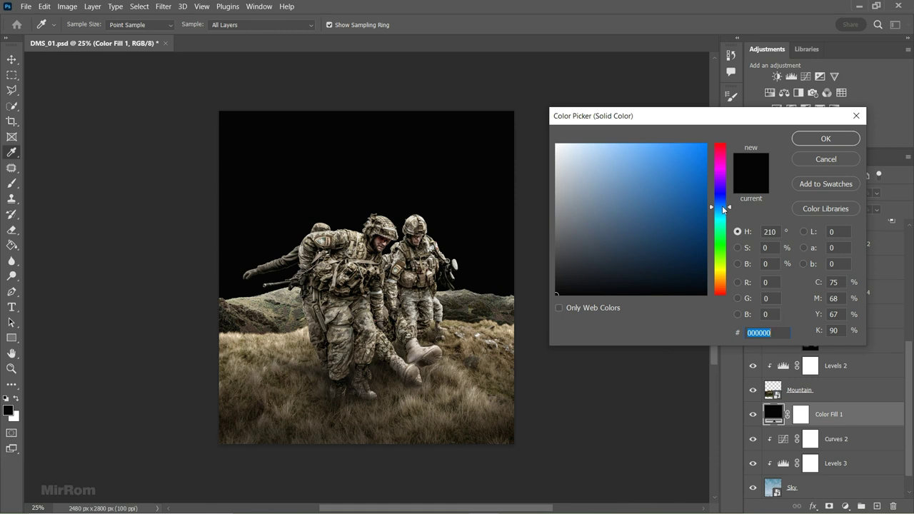
{"action": "left_click", "coordinate": [825, 159]}
Change the fill colour to the sampled sky blue-grey a2b0bb
{"action": "left_click", "coordinate": [753, 414]}
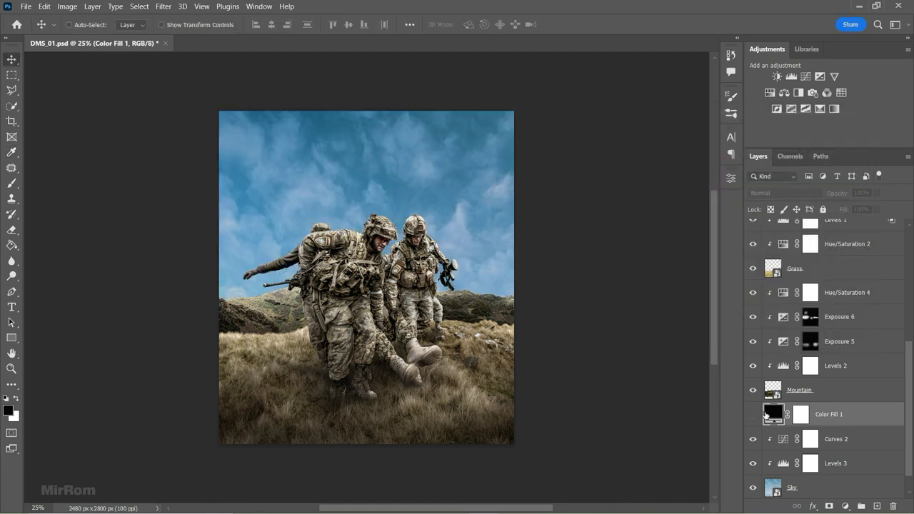
{"action": "double_click", "coordinate": [773, 413]}
{"action": "left_click", "coordinate": [720, 207]}
{"action": "left_click_drag", "start_coordinate": [471, 207], "coordinate": [486, 208]}
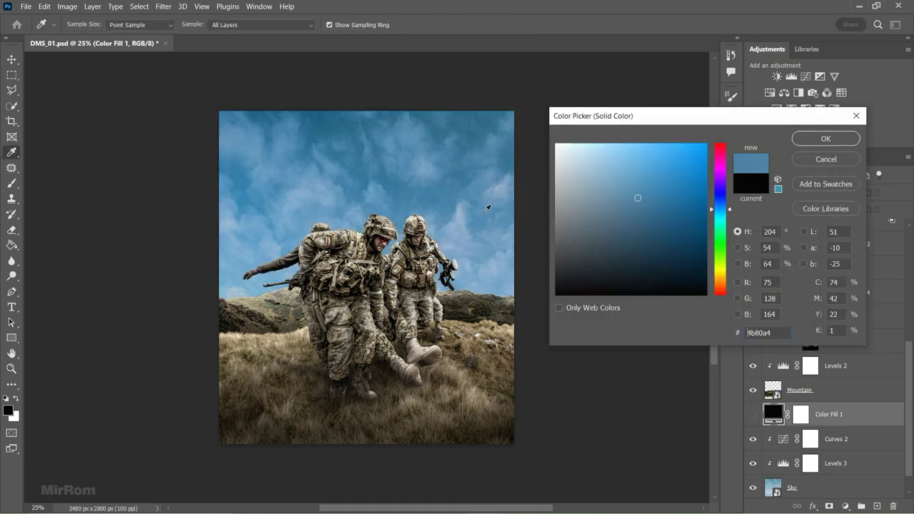
{"action": "left_click_drag", "start_coordinate": [585, 168], "coordinate": [575, 172]}
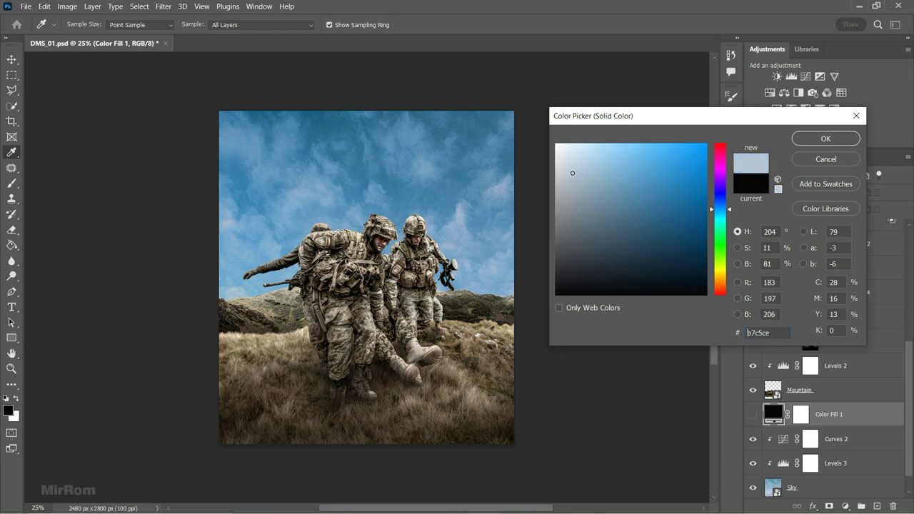
{"action": "type", "text": "a2b0bb"}
{"action": "left_click", "coordinate": [824, 138]}
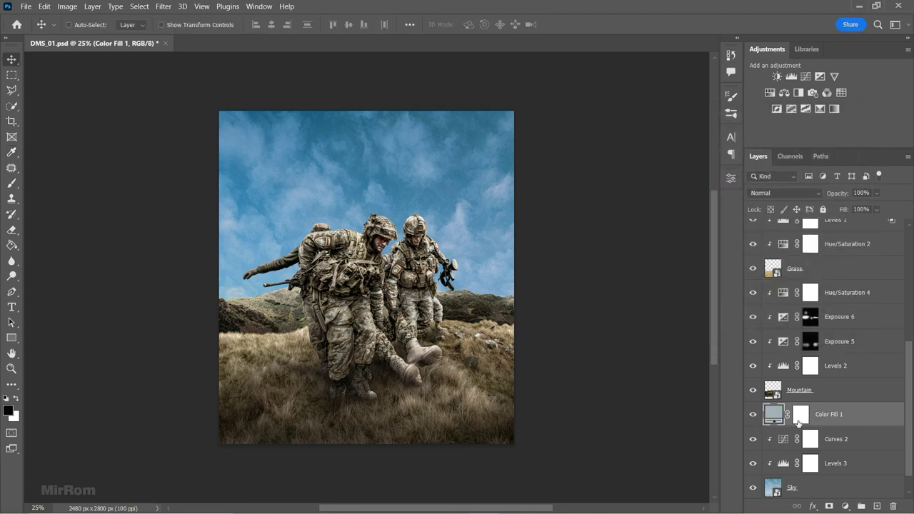
Invert Color Fill 1's mask and paint the pale haze in around the soldiers
{"action": "left_click", "coordinate": [752, 414]}
{"action": "left_click", "coordinate": [801, 416]}
{"action": "key", "text": "ctrl+i"}
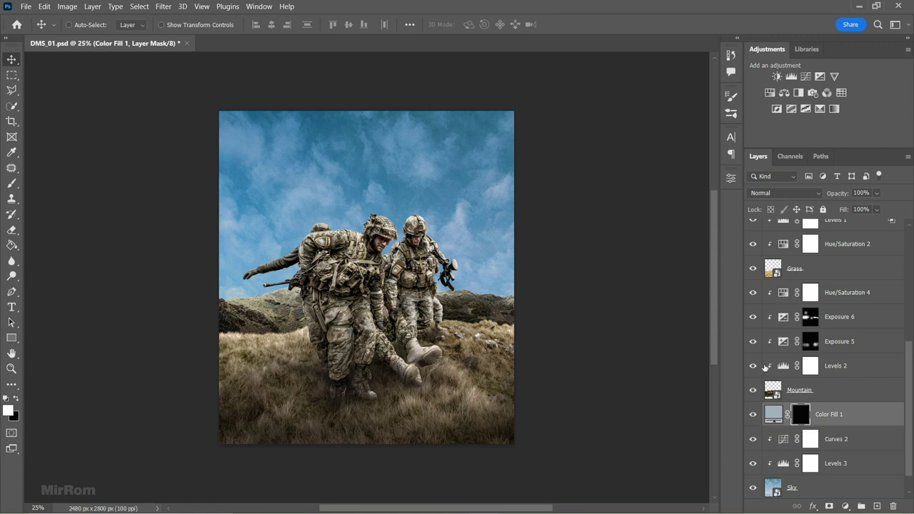
{"action": "key", "text": "b"}
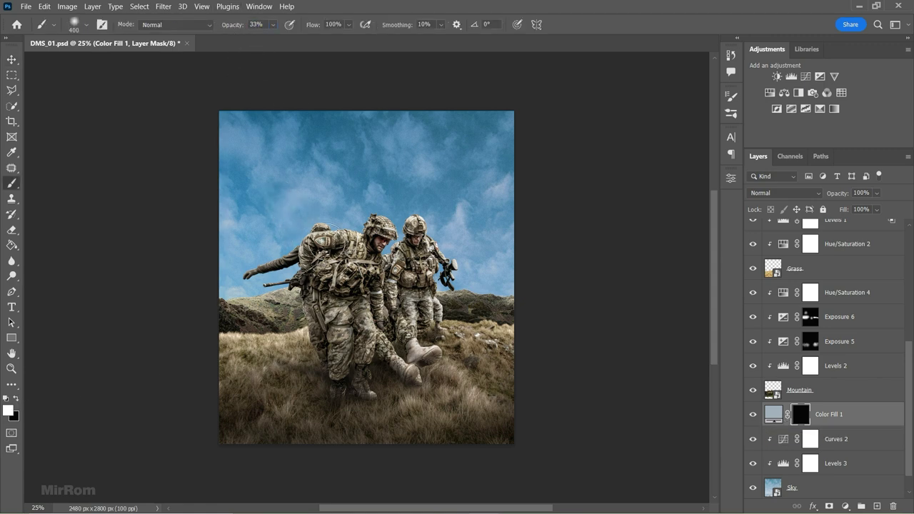
{"action": "key", "text": "bracketright"}
{"action": "key", "text": "bracketright"}
{"action": "key", "text": "bracketright"}
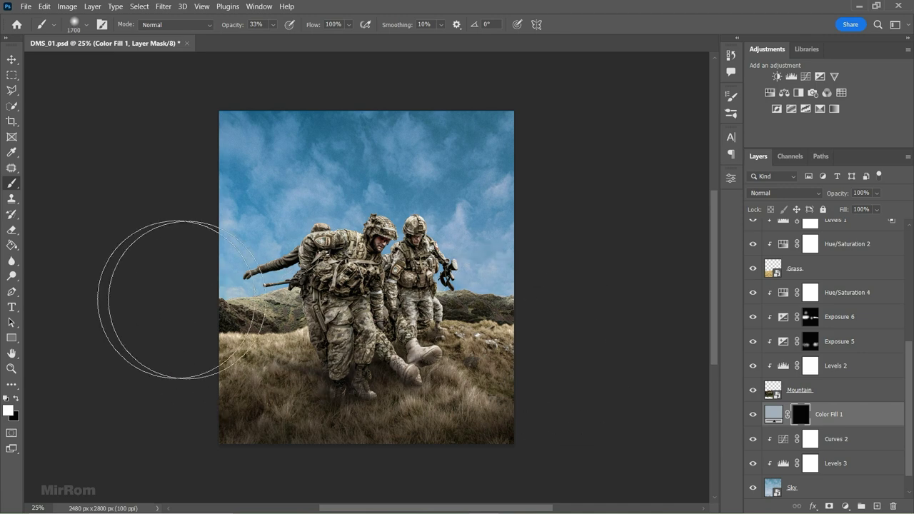
{"action": "key", "text": "bracketleft"}
{"action": "key", "text": "bracketleft"}
{"action": "left_click_drag", "start_coordinate": [479, 357], "coordinate": [353, 348]}
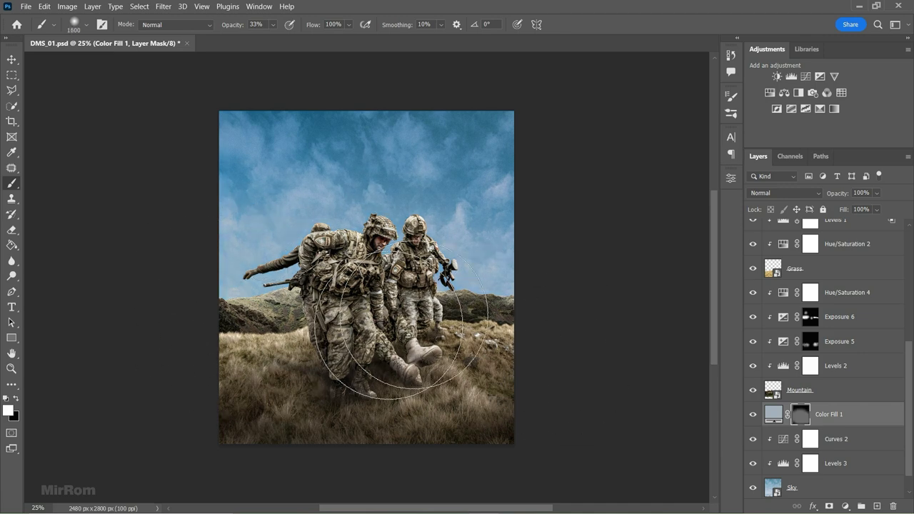
Lower Color Fill 1's opacity to 86%
{"action": "key", "text": "bracketleft"}
{"action": "key", "text": "bracketleft"}
{"action": "key", "text": "bracketleft"}
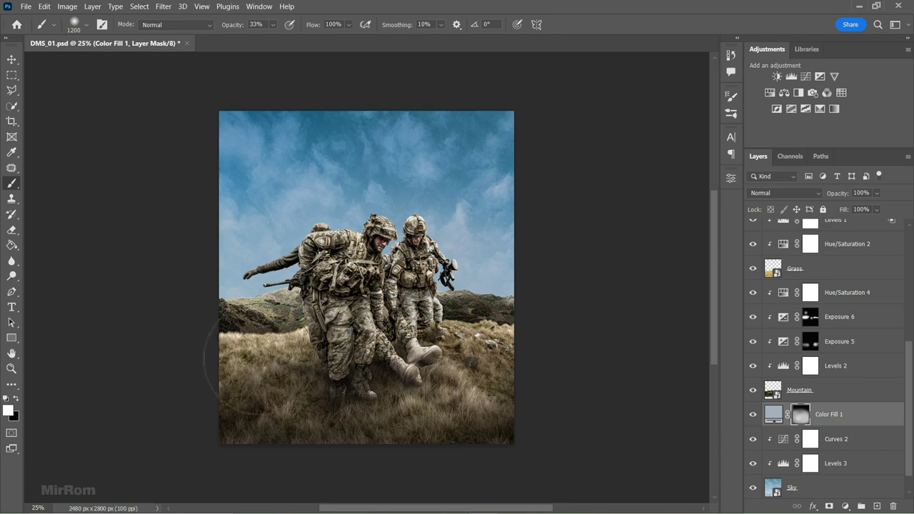
{"action": "left_click_drag", "start_coordinate": [839, 198], "coordinate": [837, 196]}
{"action": "key", "text": "Return"}
{"action": "key", "text": "v"}
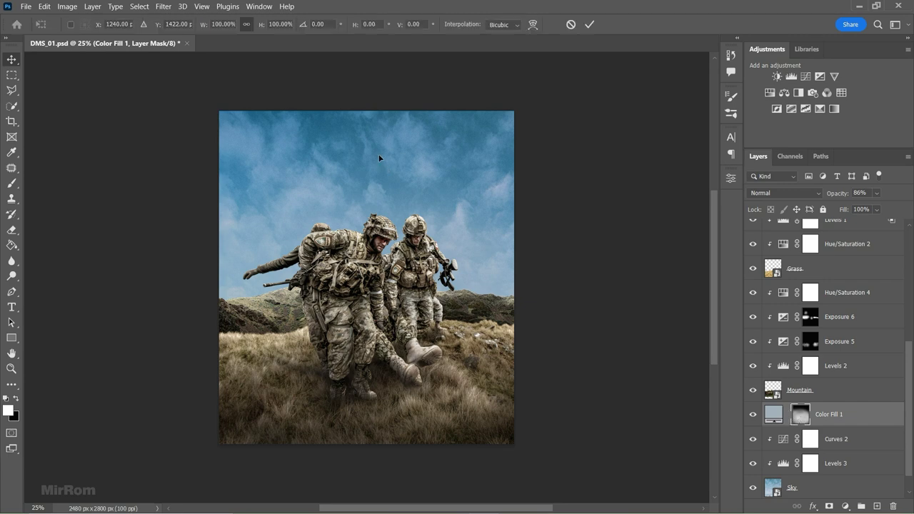
Squash the haze fill down from the top, then open city-4164458_1920.jpg
{"action": "key", "text": "ctrl+t"}
{"action": "left_click_drag", "start_coordinate": [366, 112], "coordinate": [366, 137]}
{"action": "key", "text": "Return"}
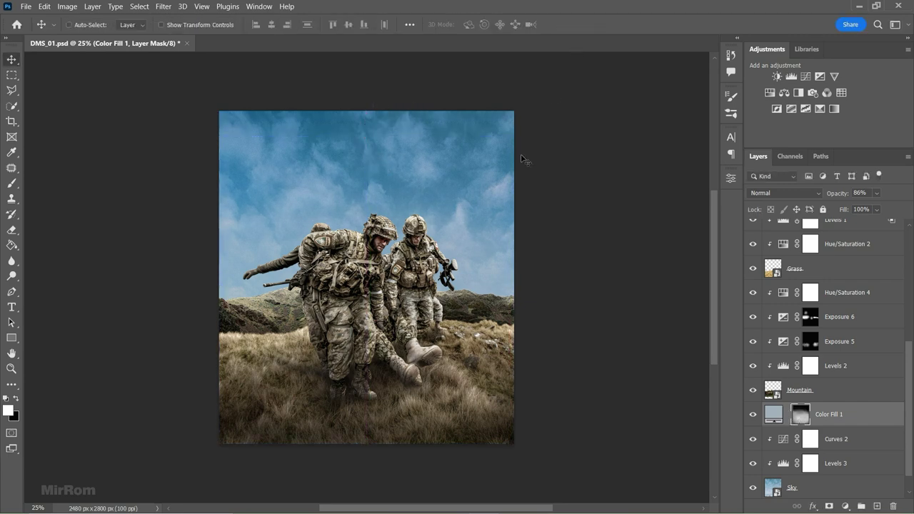
{"action": "left_click", "coordinate": [782, 416]}
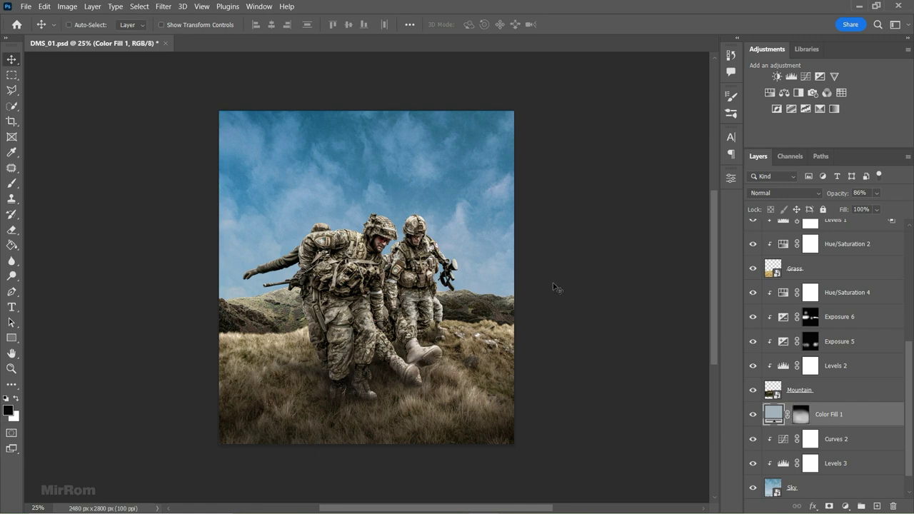
{"action": "left_click", "coordinate": [27, 7]}
Unlock the background, duplicate the Red channel and boost smoke contrast with Levels
{"action": "left_click", "coordinate": [892, 233]}
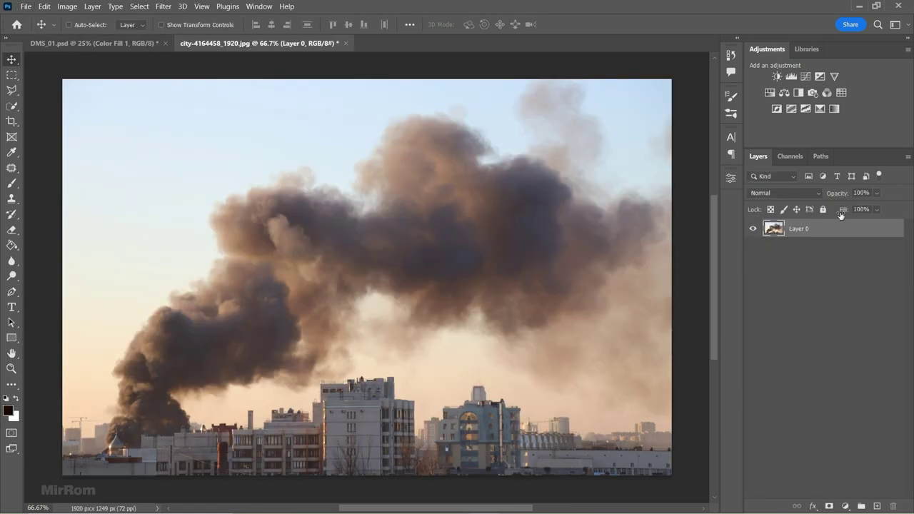
{"action": "left_click", "coordinate": [790, 156]}
{"action": "left_click", "coordinate": [800, 193]}
{"action": "left_click_drag", "start_coordinate": [803, 197], "coordinate": [875, 505]}
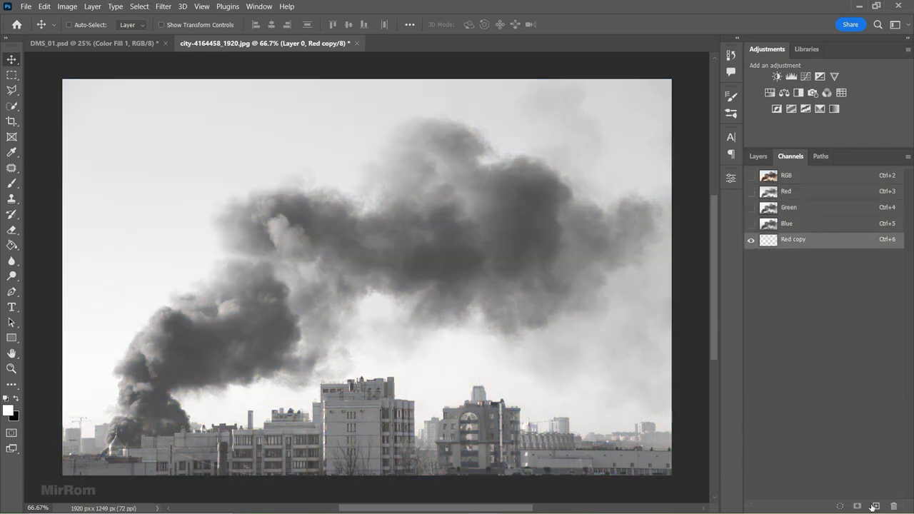
{"action": "left_click", "coordinate": [791, 77]}
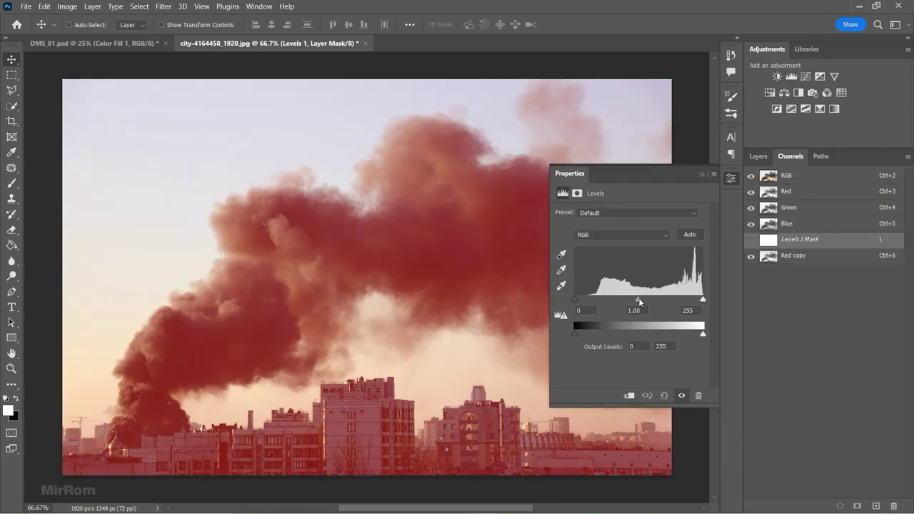
{"action": "left_click_drag", "start_coordinate": [638, 299], "coordinate": [671, 299]}
{"action": "left_click_drag", "start_coordinate": [574, 299], "coordinate": [611, 299]}
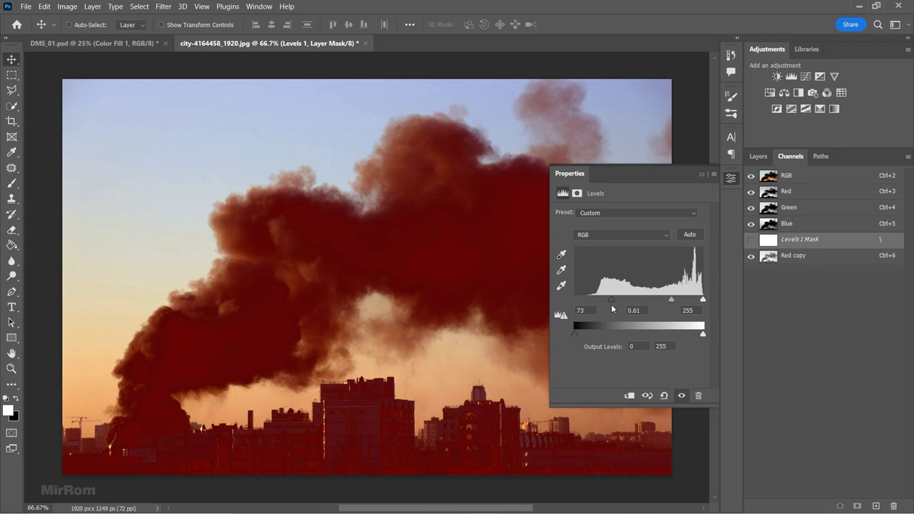
Select the smoke with Color Range at higher fuzziness and mask Layer 0 with it
{"action": "left_click", "coordinate": [758, 156]}
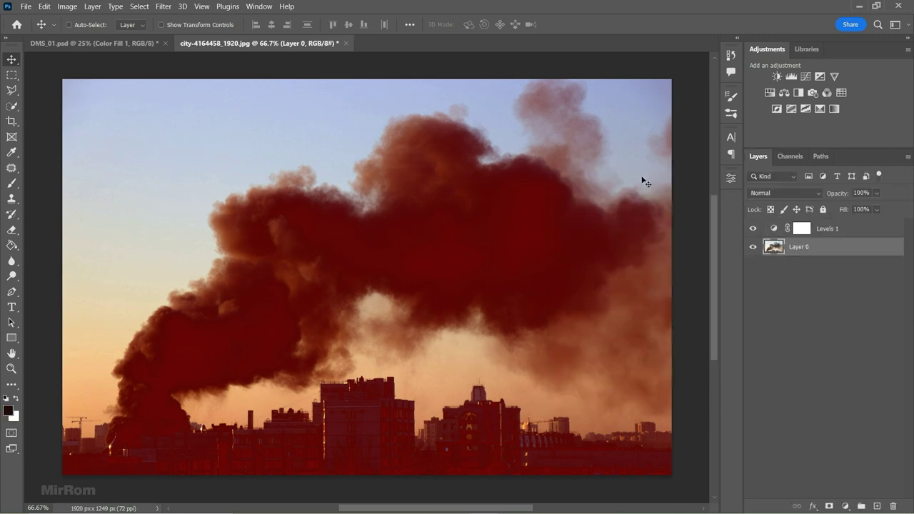
{"action": "left_click", "coordinate": [139, 6]}
{"action": "left_click", "coordinate": [171, 116]}
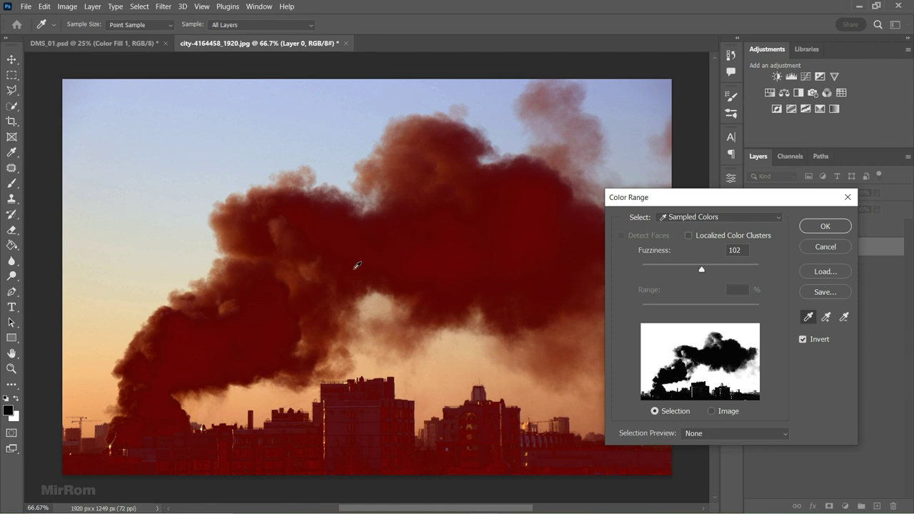
{"action": "left_click_drag", "start_coordinate": [706, 271], "coordinate": [710, 268]}
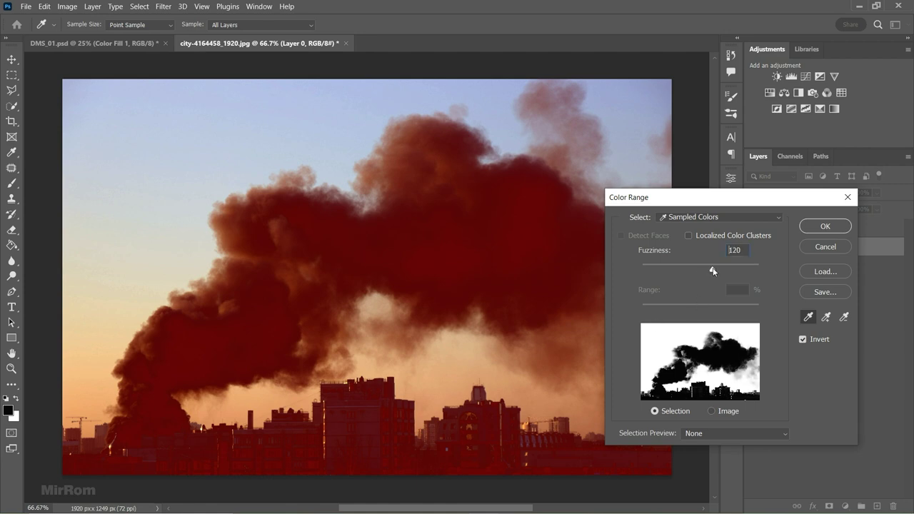
{"action": "left_click", "coordinate": [809, 229]}
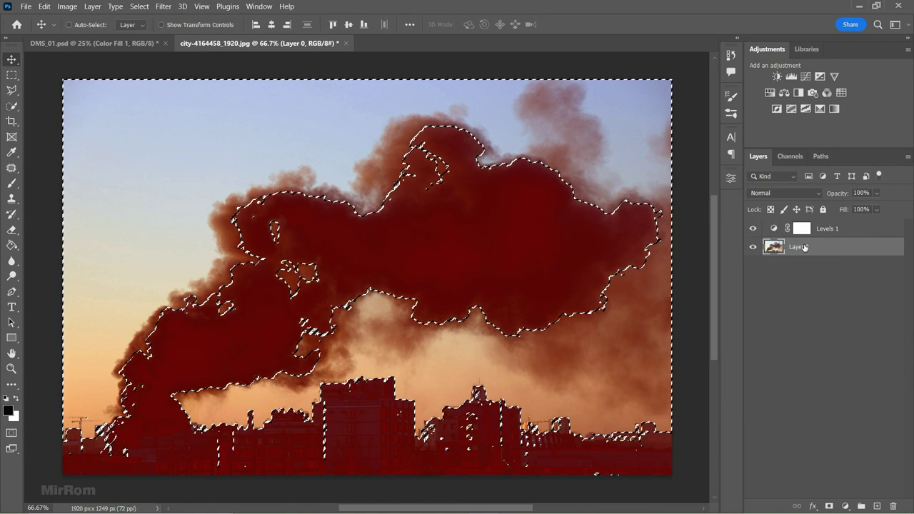
{"action": "left_click", "coordinate": [829, 506]}
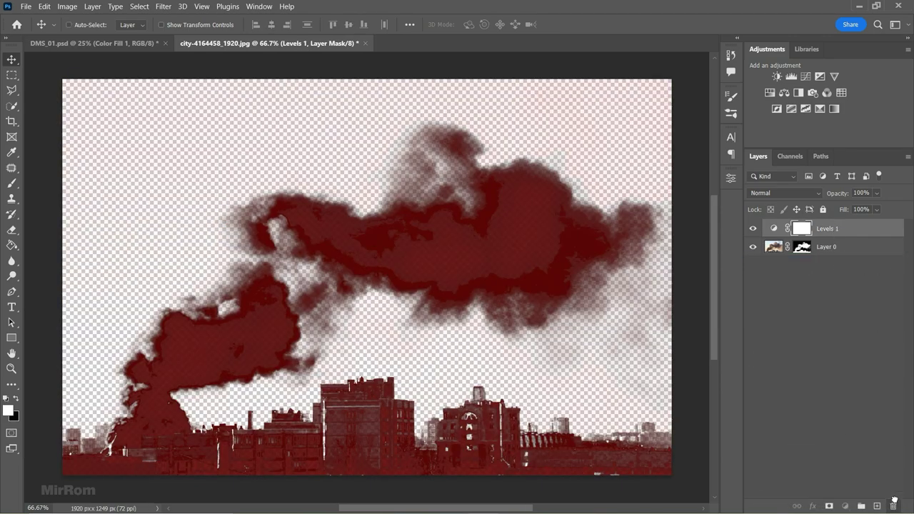
Delete the Levels 1 and Red copy helpers
{"action": "left_click_drag", "start_coordinate": [853, 230], "coordinate": [892, 505]}
{"action": "left_click", "coordinate": [792, 156]}
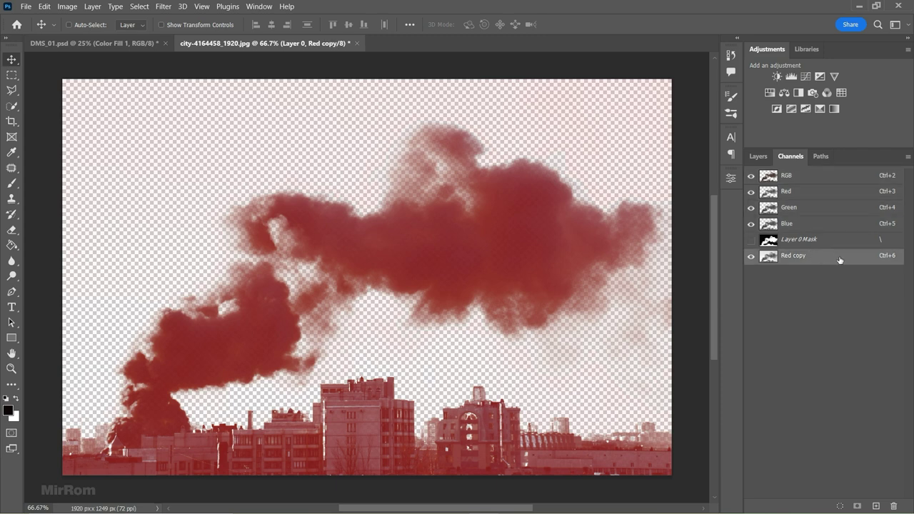
{"action": "left_click_drag", "start_coordinate": [812, 249], "coordinate": [893, 505]}
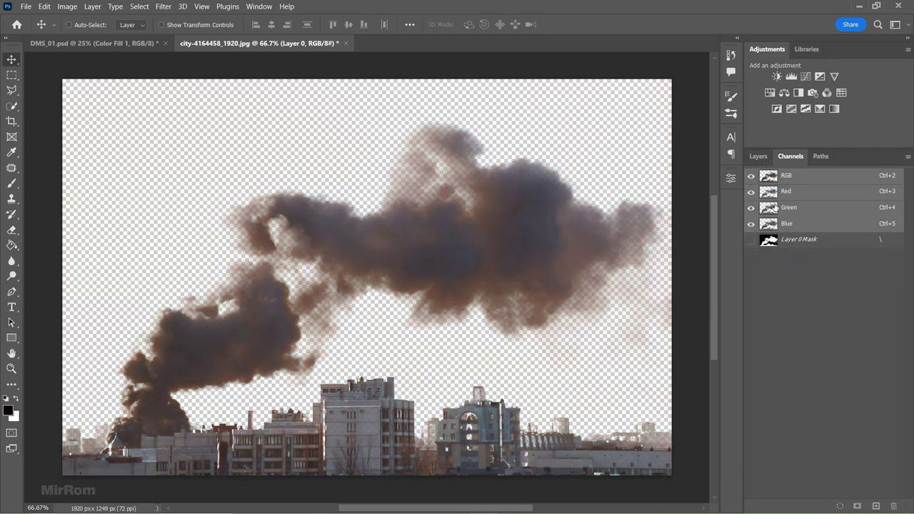
{"action": "left_click", "coordinate": [766, 156]}
Paint black over the buildings in Layer 0's mask
{"action": "left_click", "coordinate": [800, 229]}
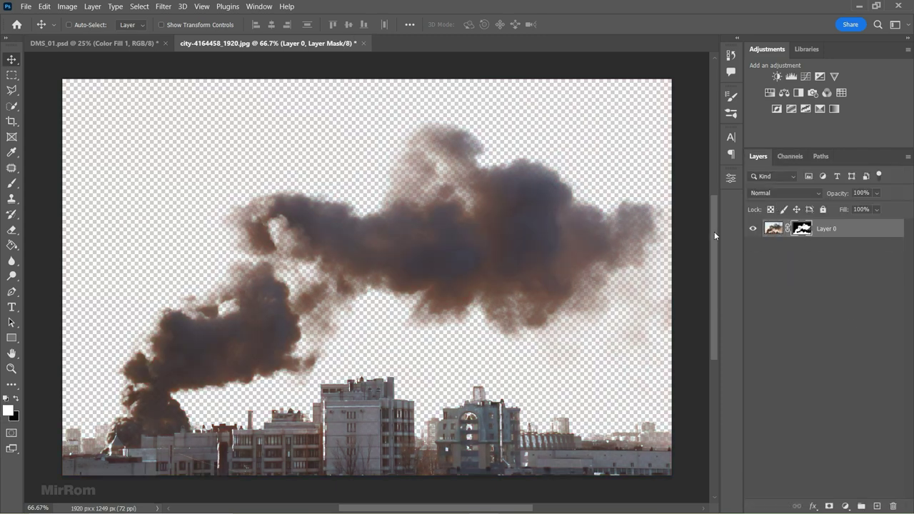
{"action": "scroll", "coordinate": [355, 336], "scroll_direction": "down", "scroll_amount": 3}
{"action": "key", "text": "b"}
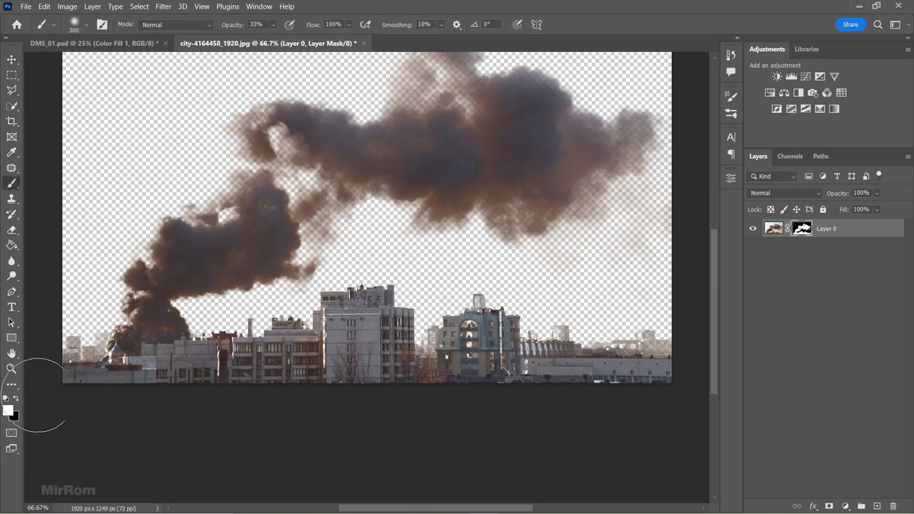
{"action": "left_click", "coordinate": [16, 398]}
{"action": "key", "text": "bracketleft"}
{"action": "left_click_drag", "start_coordinate": [657, 356], "coordinate": [604, 377]}
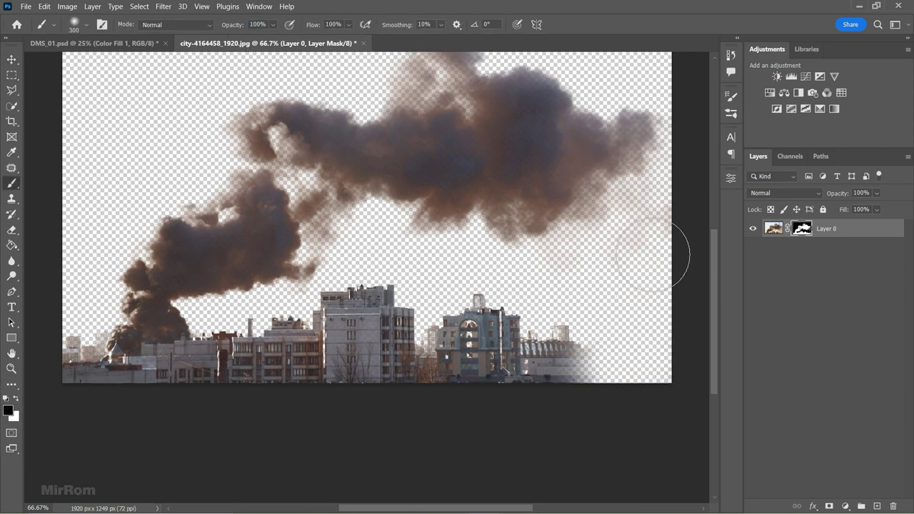
{"action": "mouse_move", "coordinate": [616, 342]}
{"action": "left_mouse_down"}
{"action": "mouse_move", "coordinate": [524, 381]}
{"action": "mouse_move", "coordinate": [472, 346]}
{"action": "mouse_move", "coordinate": [316, 306]}
{"action": "mouse_move", "coordinate": [178, 335]}
{"action": "mouse_move", "coordinate": [107, 336]}
{"action": "left_mouse_up"}
{"action": "key", "text": "bracketleft"}
{"action": "key", "text": "bracketleft"}
{"action": "key", "text": "bracketleft"}
{"action": "key", "text": "bracketright"}
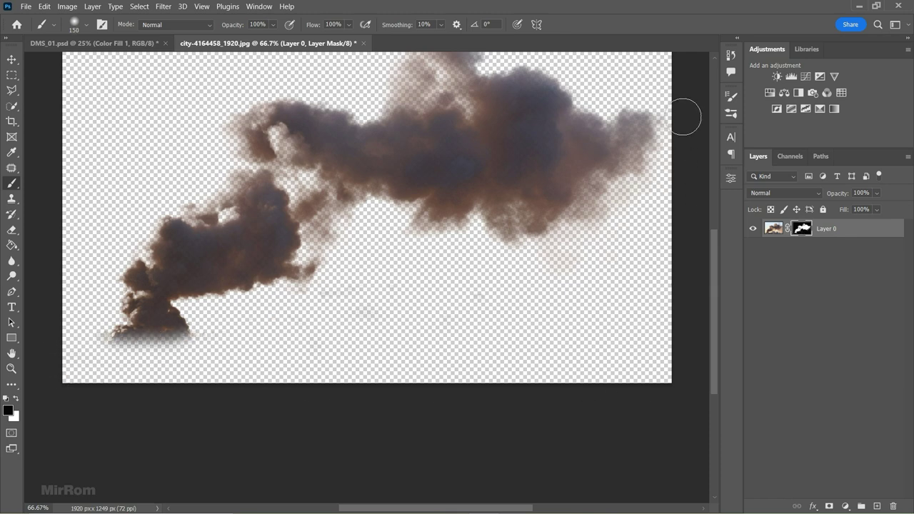
{"action": "scroll", "coordinate": [643, 115], "scroll_direction": "up", "scroll_amount": 1}
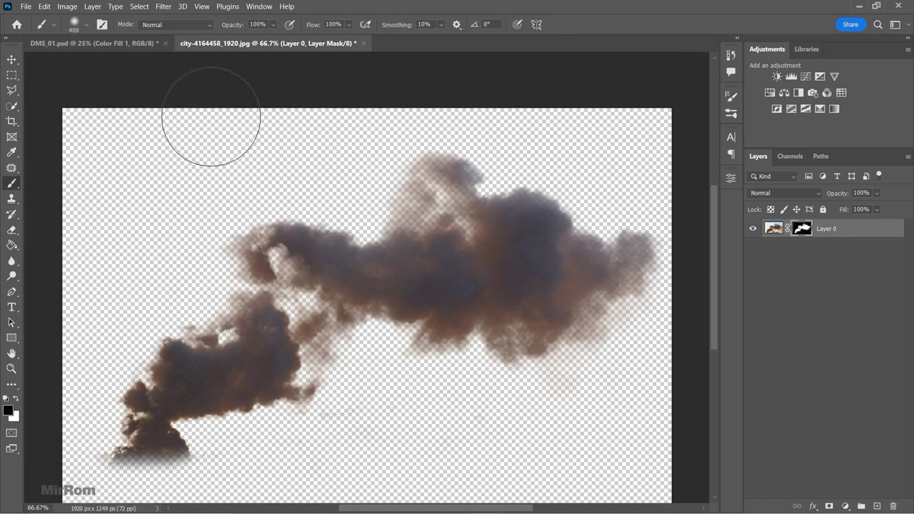
Copy the smoke into DMS_01, close the city photo unsaved, and move the plume into the sky
{"action": "key", "text": "v"}
{"action": "left_click_drag", "start_coordinate": [442, 204], "coordinate": [384, 182]}
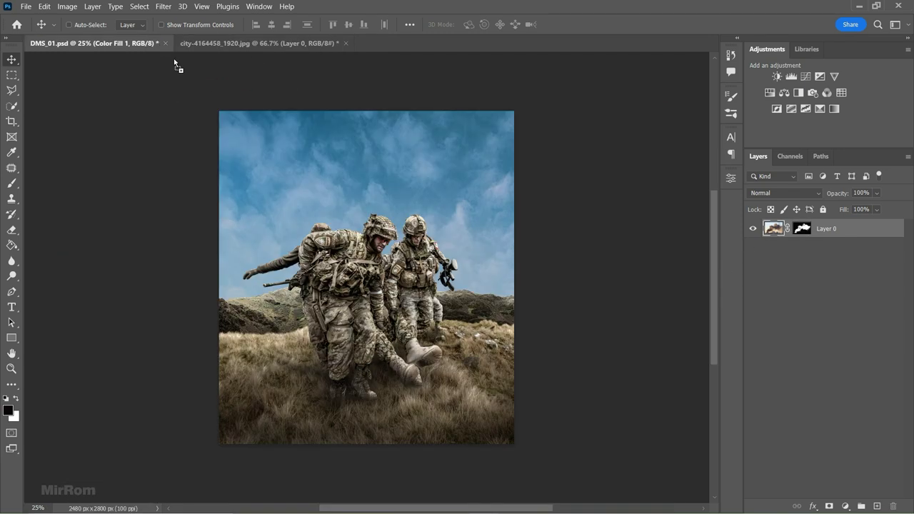
{"action": "left_click", "coordinate": [335, 43]}
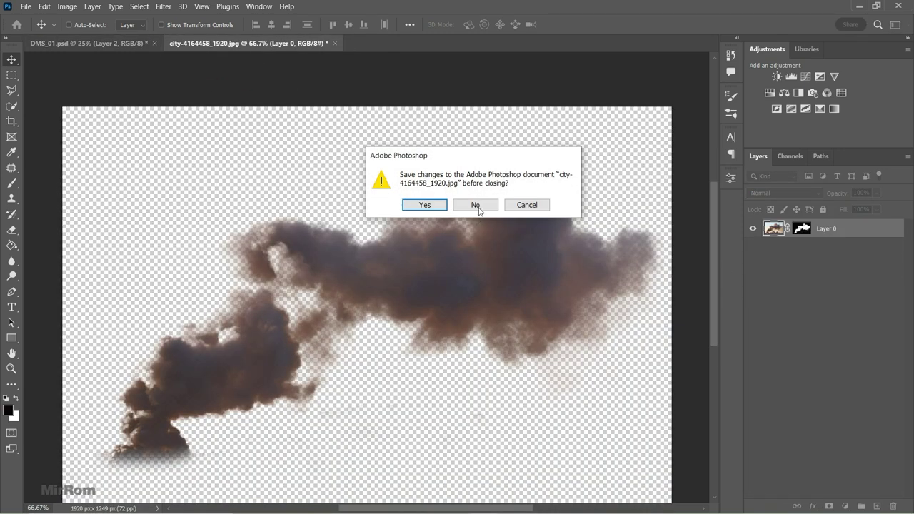
{"action": "left_click", "coordinate": [473, 204]}
{"action": "mouse_move", "coordinate": [429, 200]}
{"action": "left_mouse_down"}
{"action": "mouse_move", "coordinate": [418, 177]}
{"action": "mouse_move", "coordinate": [429, 184]}
{"action": "left_mouse_up"}
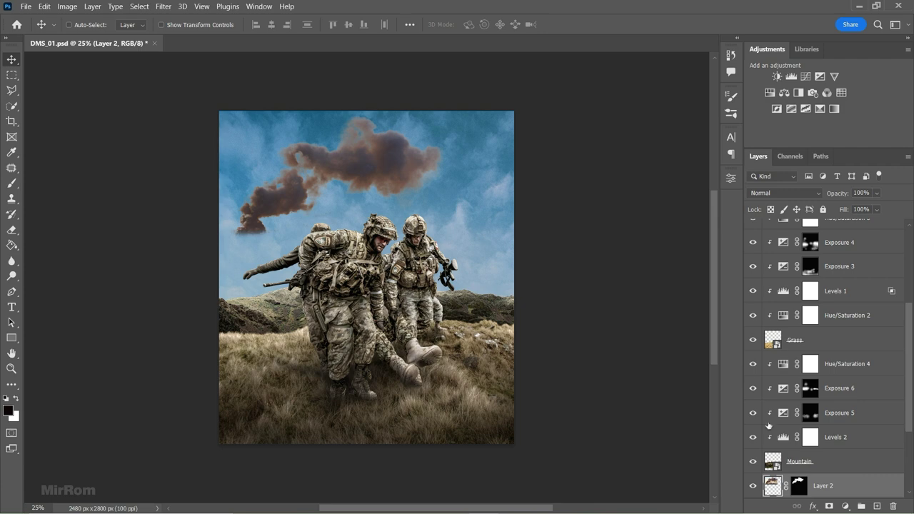
Apply the smoke layer's mask and rename the layer Dark Smoke
{"action": "right_click", "coordinate": [797, 485]}
{"action": "left_click", "coordinate": [813, 409]}
{"action": "double_click", "coordinate": [796, 485]}
{"action": "type", "text": "Dark Sm"}
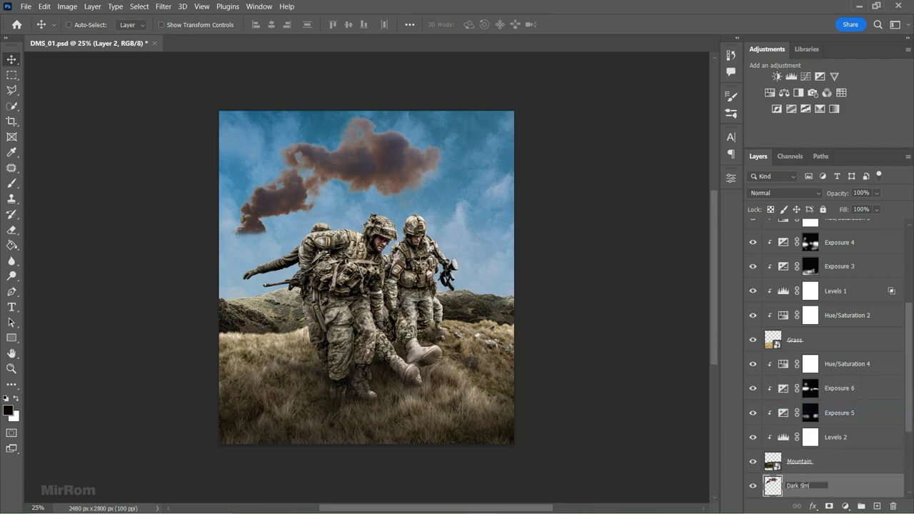
{"action": "type", "text": "oke"}
{"action": "key", "text": "Return"}
Convert Dark Smoke to a smart object, move it left and rotate it diagonally
{"action": "left_click", "coordinate": [907, 157]}
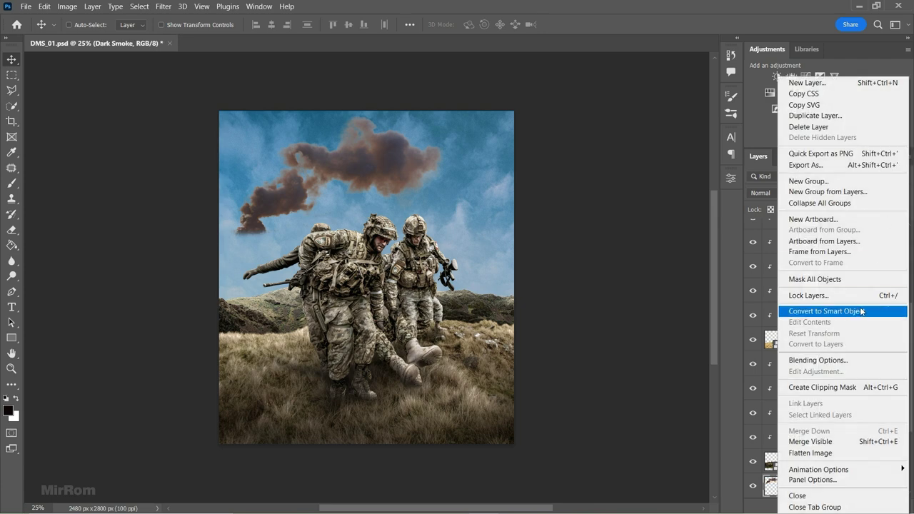
{"action": "left_click", "coordinate": [861, 312]}
{"action": "mouse_move", "coordinate": [423, 160]}
{"action": "left_mouse_down"}
{"action": "mouse_move", "coordinate": [381, 212]}
{"action": "mouse_move", "coordinate": [360, 207]}
{"action": "mouse_move", "coordinate": [407, 165]}
{"action": "mouse_move", "coordinate": [354, 186]}
{"action": "mouse_move", "coordinate": [345, 202]}
{"action": "mouse_move", "coordinate": [396, 165]}
{"action": "mouse_move", "coordinate": [398, 194]}
{"action": "mouse_move", "coordinate": [343, 169]}
{"action": "left_mouse_up"}
{"action": "key", "text": "ctrl+t"}
{"action": "key", "text": "Return"}
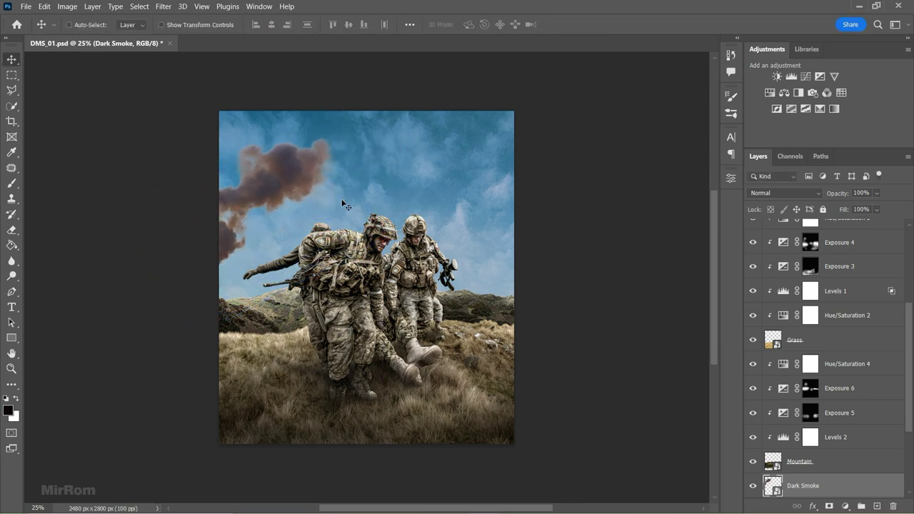
Save the composite and zoom in on it
{"action": "key", "text": "ctrl+s"}
{"action": "scroll", "coordinate": [909, 327], "scroll_direction": "down", "scroll_amount": 2}
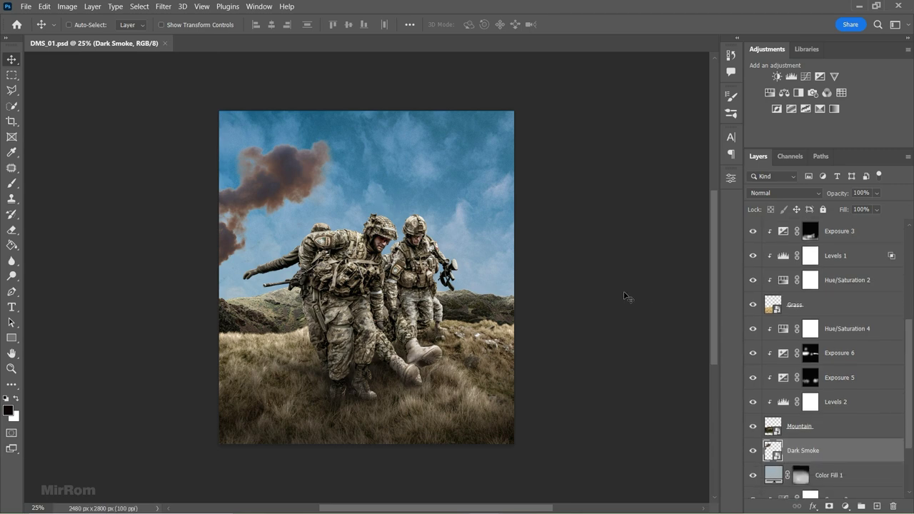
{"action": "key", "text": "ctrl+plus"}
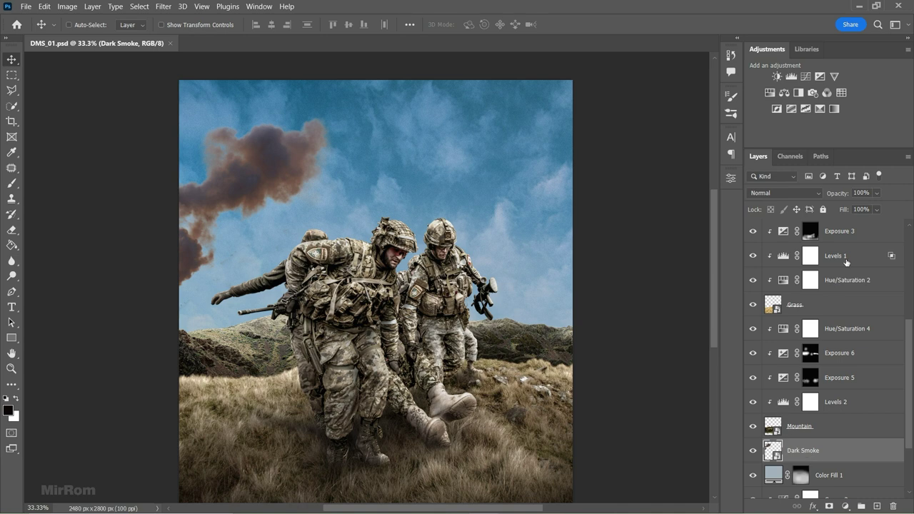
Add a Levels adjustment clipped to Dark Smoke that darkens its midtones
{"action": "left_click", "coordinate": [790, 76]}
{"action": "key", "text": "ctrl+alt+g"}
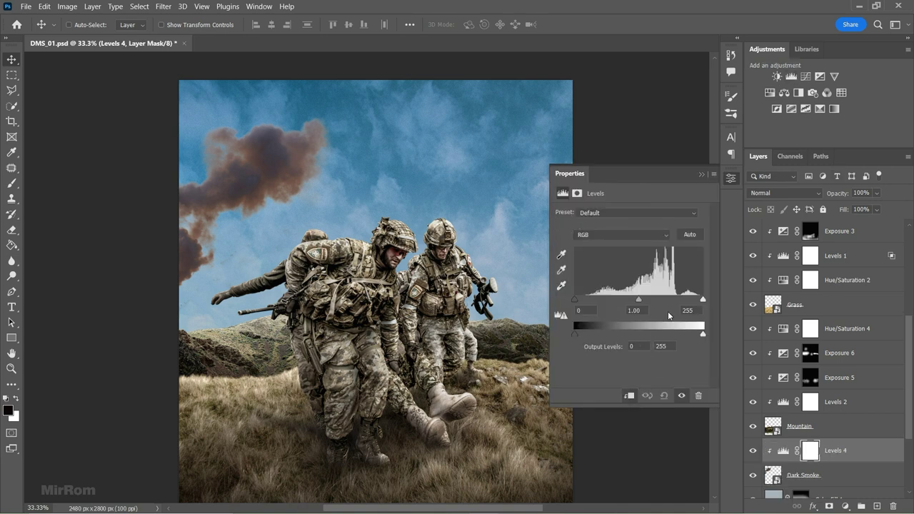
{"action": "left_click_drag", "start_coordinate": [638, 300], "coordinate": [646, 303]}
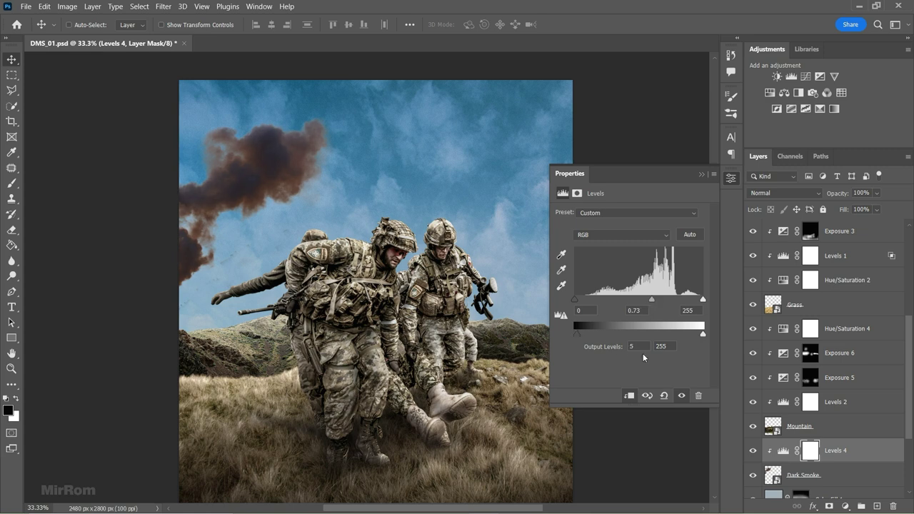
{"action": "left_click", "coordinate": [702, 177]}
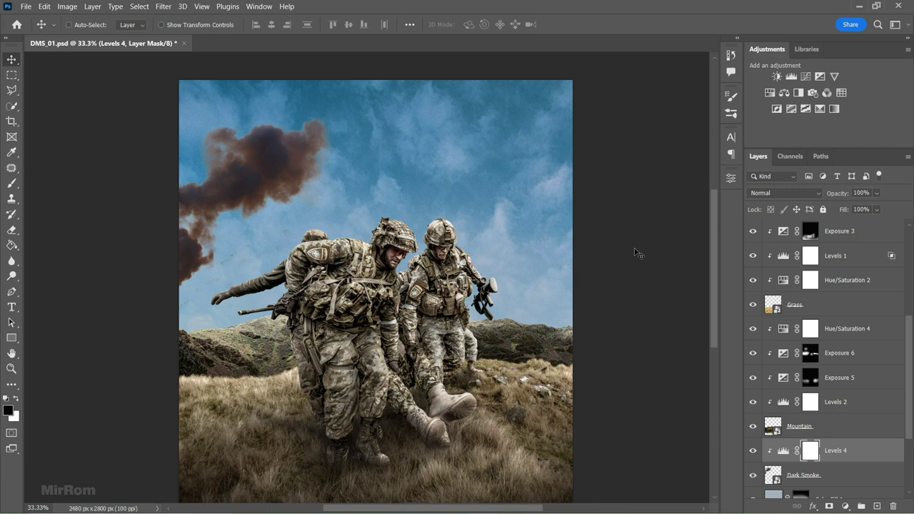
Desaturate the smoke with Hue/Saturation at -76 and group the three smoke layers
{"action": "left_click", "coordinate": [769, 92]}
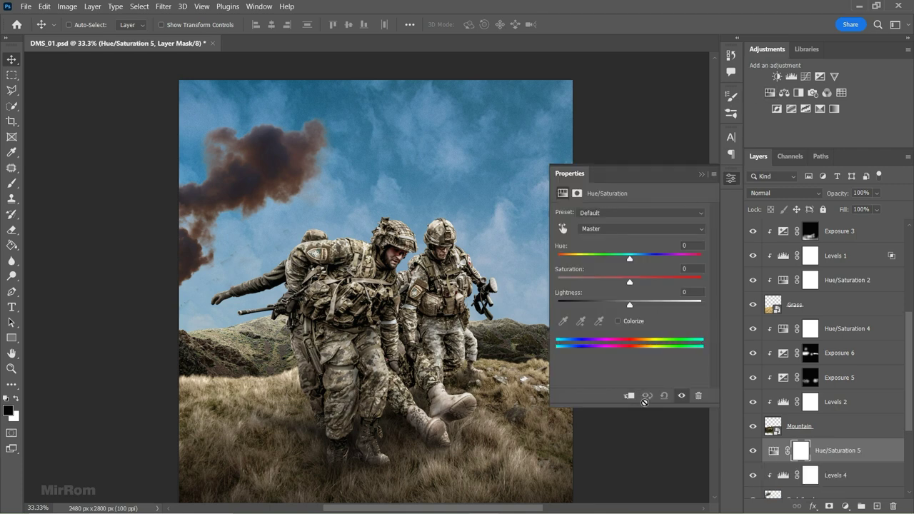
{"action": "left_click_drag", "start_coordinate": [629, 282], "coordinate": [601, 282]}
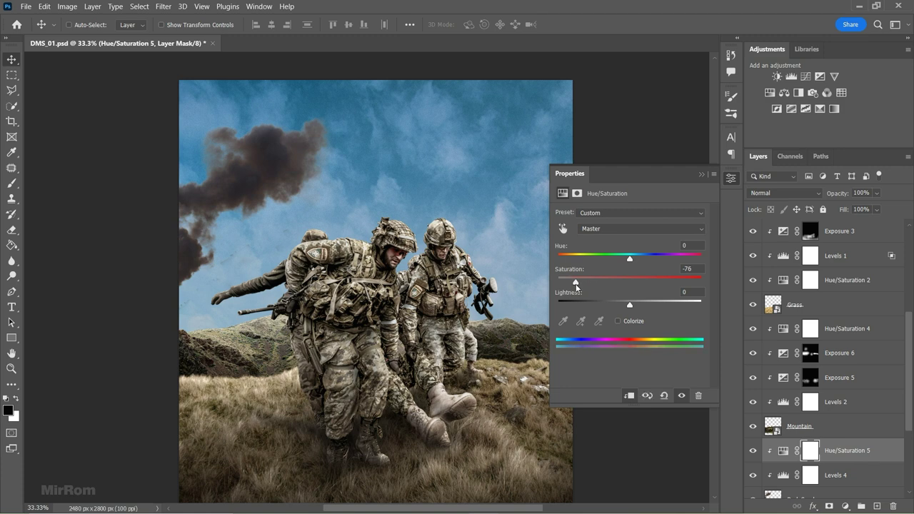
{"action": "left_click", "coordinate": [701, 175]}
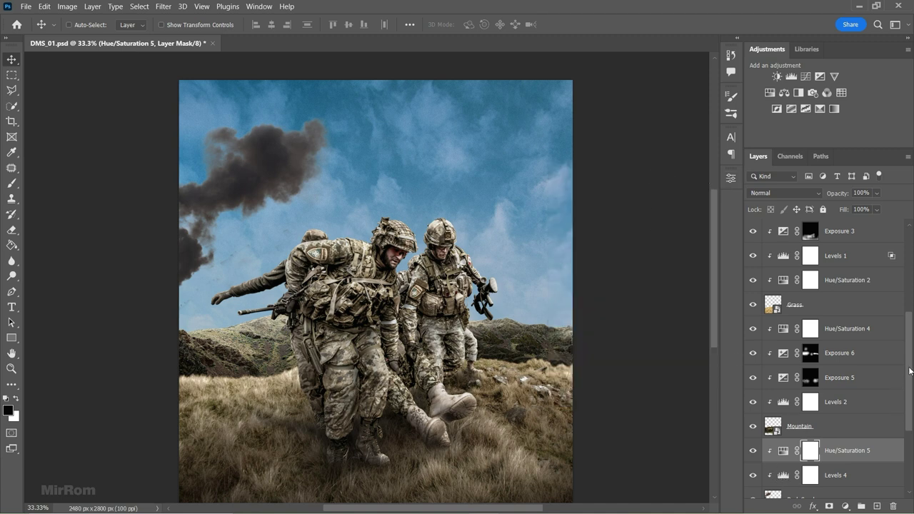
{"action": "left_click_drag", "start_coordinate": [909, 370], "coordinate": [910, 403]}
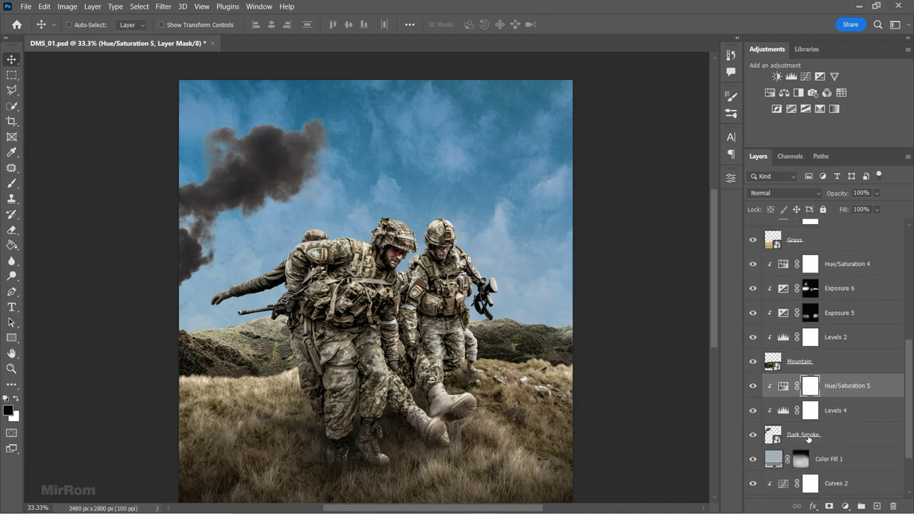
{"action": "left_click", "coordinate": [813, 437]}
{"action": "left_click", "coordinate": [848, 395], "text": "shift"}
{"action": "key", "text": "ctrl+g"}
Rename the group Dark Smoke and save
{"action": "double_click", "coordinate": [802, 381]}
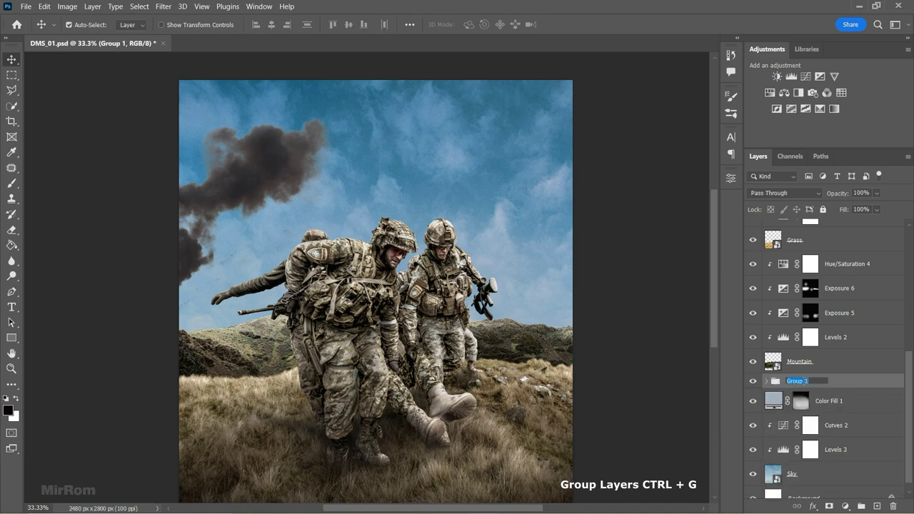
{"action": "type", "text": "Dark Smoke"}
{"action": "key", "text": "Return"}
{"action": "key", "text": "ctrl+minus"}
{"action": "key", "text": "ctrl+s"}
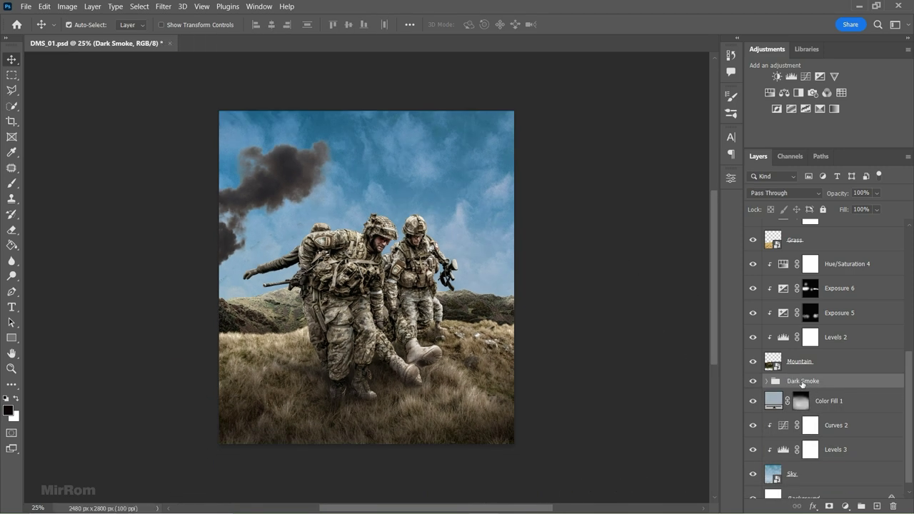
Duplicate the group and shrink the copied plume behind the right soldier's helmet
{"action": "key", "text": "ctrl+j"}
{"action": "left_click", "coordinate": [765, 381]}
{"action": "left_click", "coordinate": [806, 449]}
{"action": "left_click_drag", "start_coordinate": [389, 204], "coordinate": [564, 210]}
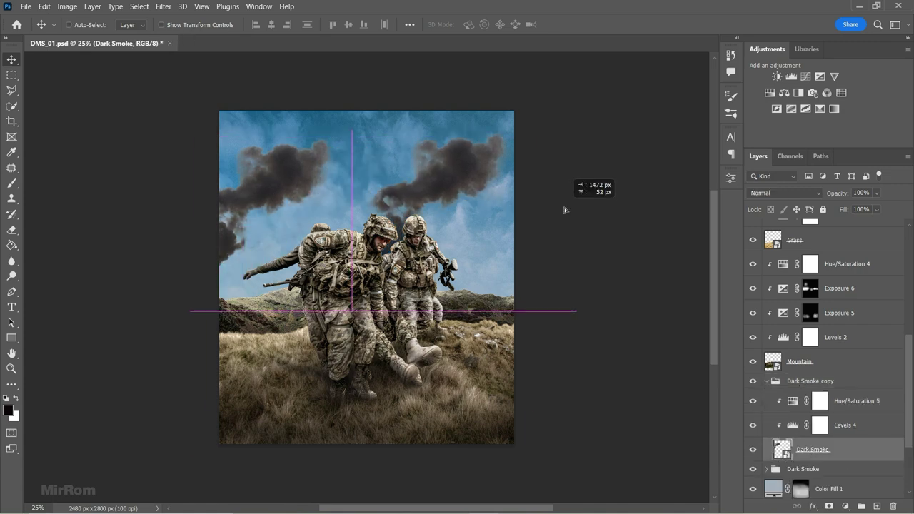
{"action": "key", "text": "ctrl+t"}
{"action": "left_click_drag", "start_coordinate": [505, 117], "coordinate": [503, 172]}
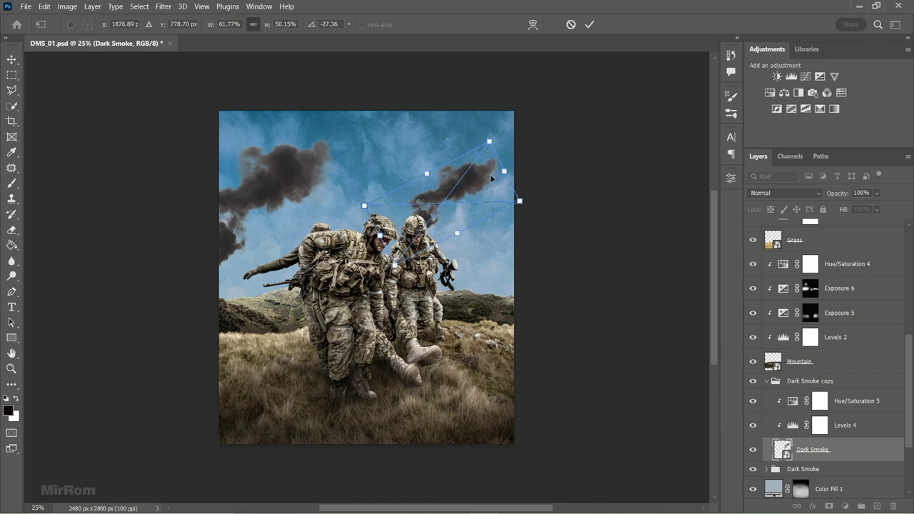
{"action": "mouse_move", "coordinate": [489, 180]}
{"action": "left_mouse_down"}
{"action": "mouse_move", "coordinate": [482, 193]}
{"action": "mouse_move", "coordinate": [501, 211]}
{"action": "left_mouse_up"}
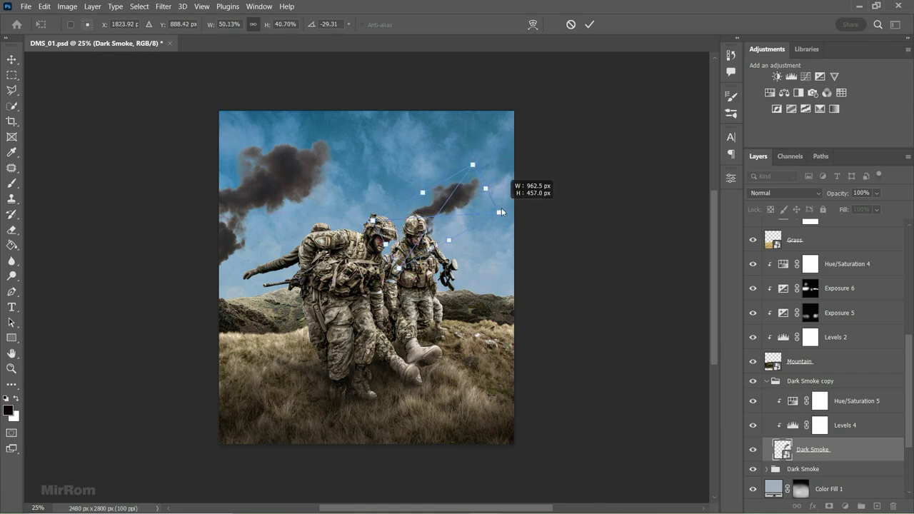
{"action": "key", "text": "Return"}
Warp the copied plume using a crosswise grid split and add a layer mask
{"action": "scroll", "coordinate": [501, 207], "scroll_direction": "up", "scroll_amount": 2}
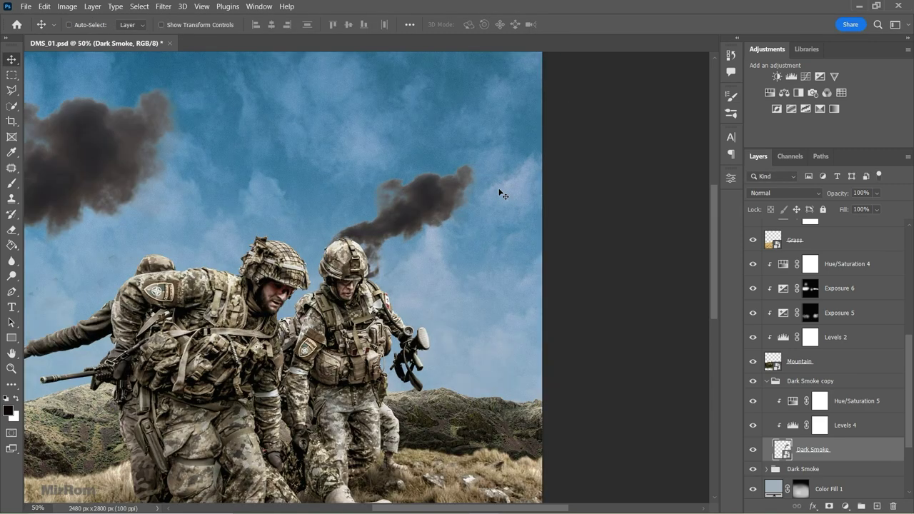
{"action": "key", "text": "ctrl+t"}
{"action": "left_click", "coordinate": [532, 24]}
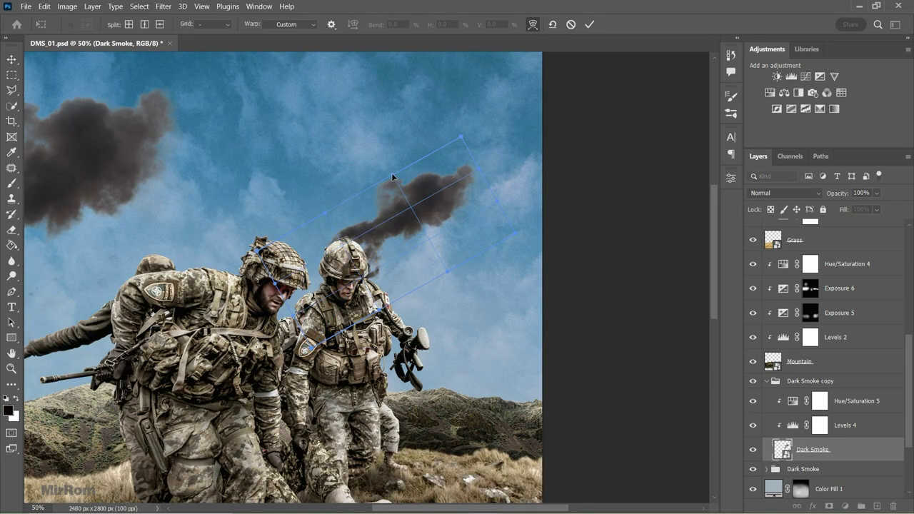
{"action": "left_click", "coordinate": [144, 24]}
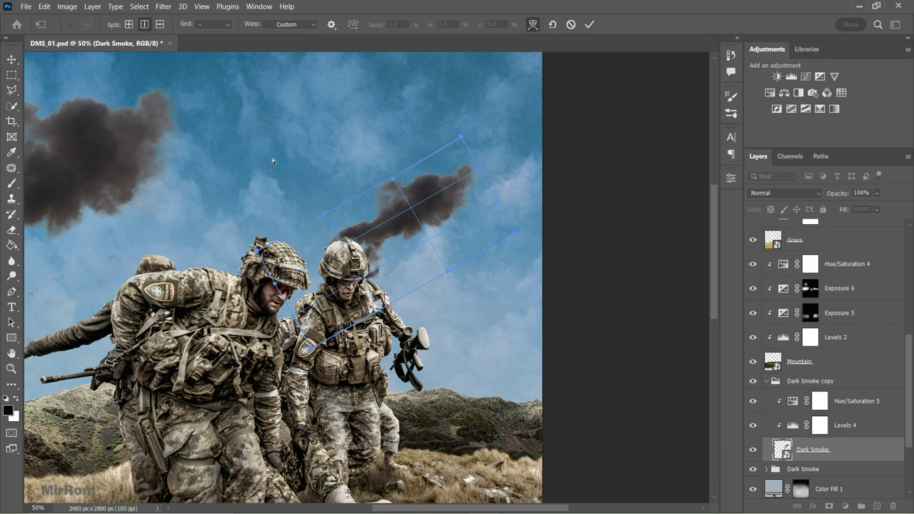
{"action": "left_click", "coordinate": [385, 250]}
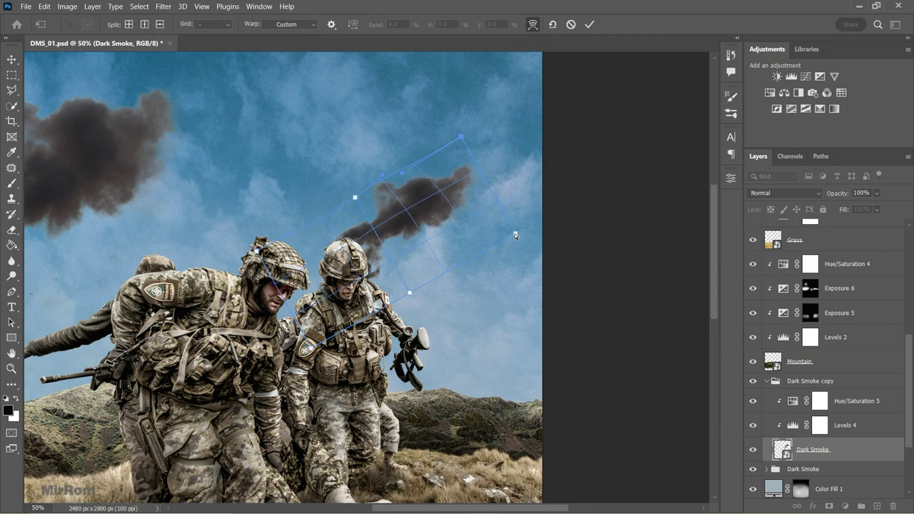
{"action": "mouse_move", "coordinate": [515, 236]}
{"action": "left_mouse_down"}
{"action": "mouse_move", "coordinate": [457, 208]}
{"action": "mouse_move", "coordinate": [436, 221]}
{"action": "left_mouse_up"}
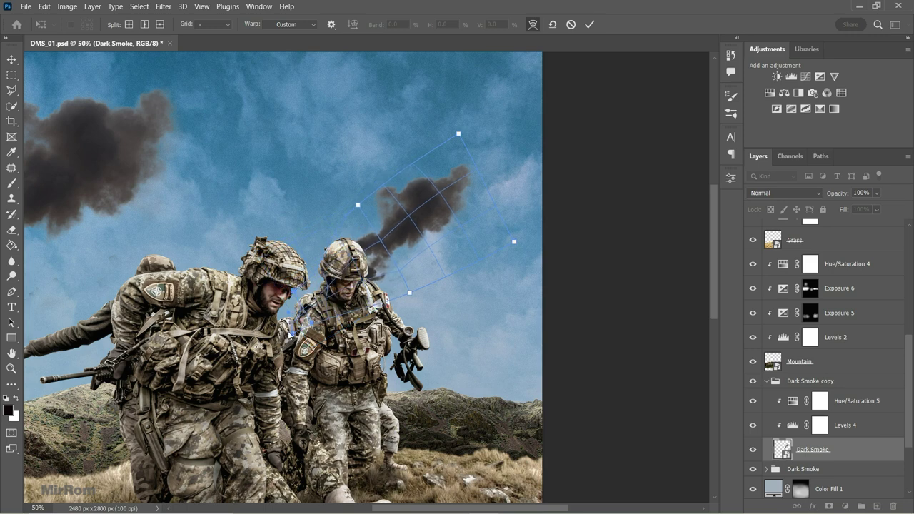
{"action": "key", "text": "Return"}
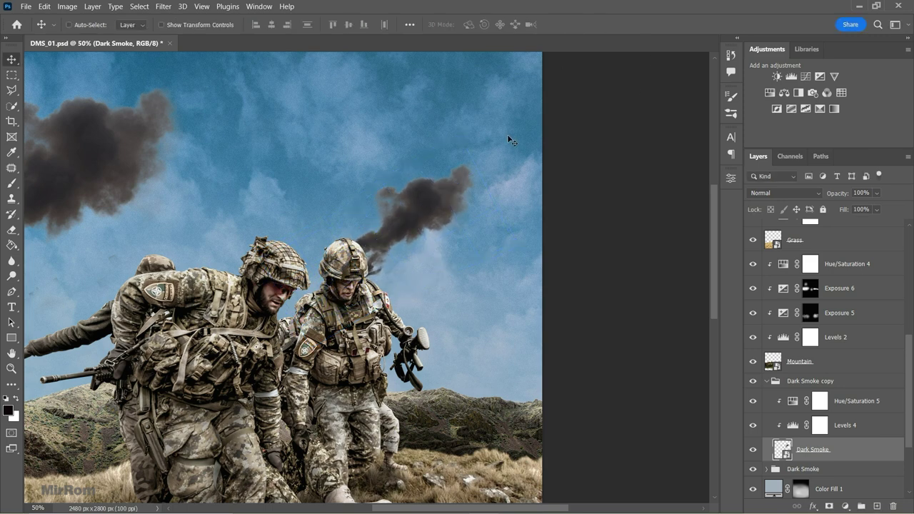
{"action": "left_click", "coordinate": [829, 506]}
{"action": "scroll", "coordinate": [403, 160], "scroll_direction": "up", "scroll_amount": 1}
Paint out the plume's top-right tip and the wisp near the helmet on the mask
{"action": "key", "text": "b"}
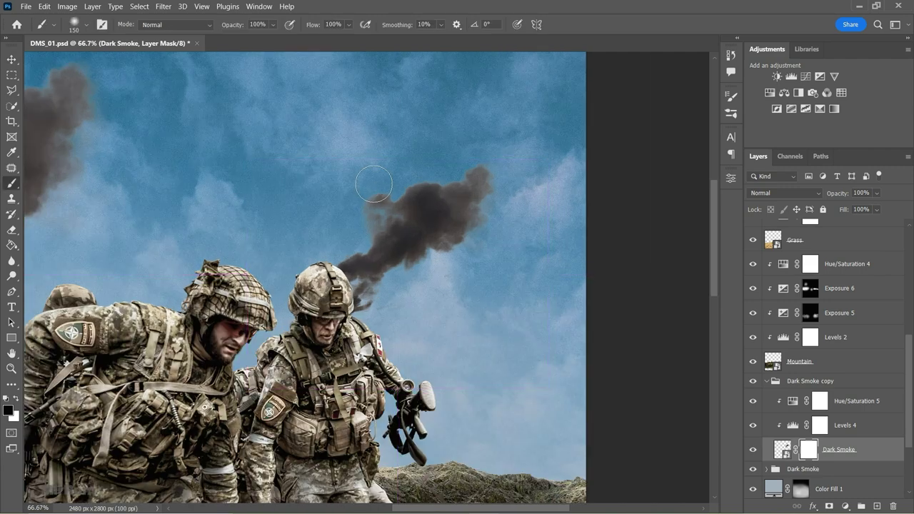
{"action": "key", "text": "bracketleft"}
{"action": "key", "text": "bracketleft"}
{"action": "key", "text": "bracketleft"}
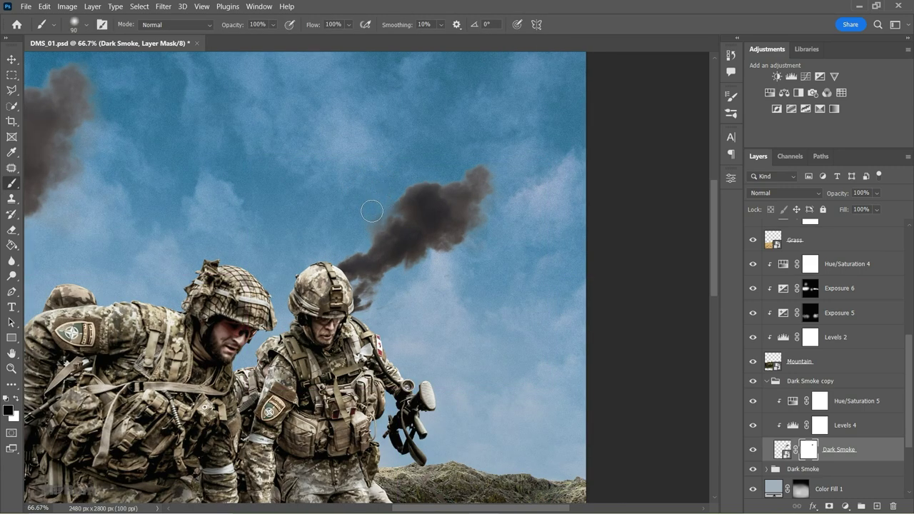
{"action": "mouse_move", "coordinate": [468, 166]}
{"action": "left_mouse_down"}
{"action": "mouse_move", "coordinate": [488, 188]}
{"action": "mouse_move", "coordinate": [488, 215]}
{"action": "left_mouse_up"}
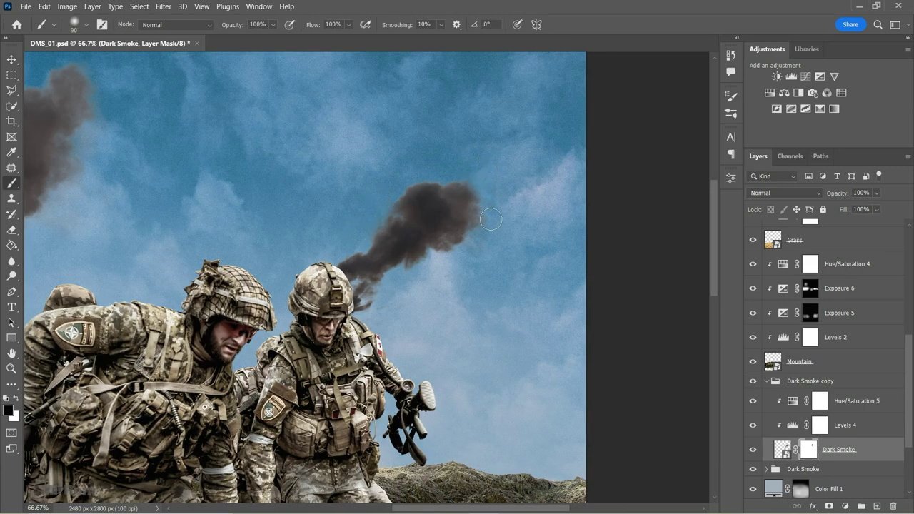
{"action": "key", "text": "bracketright"}
{"action": "key", "text": "bracketright"}
{"action": "key", "text": "bracketright"}
{"action": "key", "text": "bracketleft"}
{"action": "key", "text": "bracketleft"}
{"action": "key", "text": "bracketleft"}
{"action": "left_click_drag", "start_coordinate": [362, 305], "coordinate": [377, 310]}
{"action": "key", "text": "ctrl+minus"}
{"action": "key", "text": "ctrl+minus"}
{"action": "key", "text": "v"}
{"action": "key", "text": "ctrl+minus"}
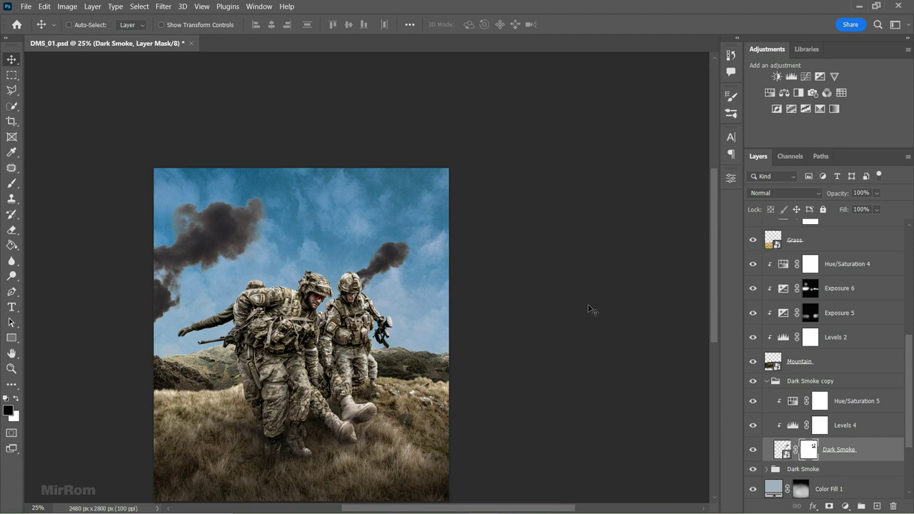
Target the second plume's pixels and try a small nudge, then undo it
{"action": "left_click", "coordinate": [783, 449]}
{"action": "key", "text": "ctrl+t"}
{"action": "left_click", "coordinate": [483, 226]}
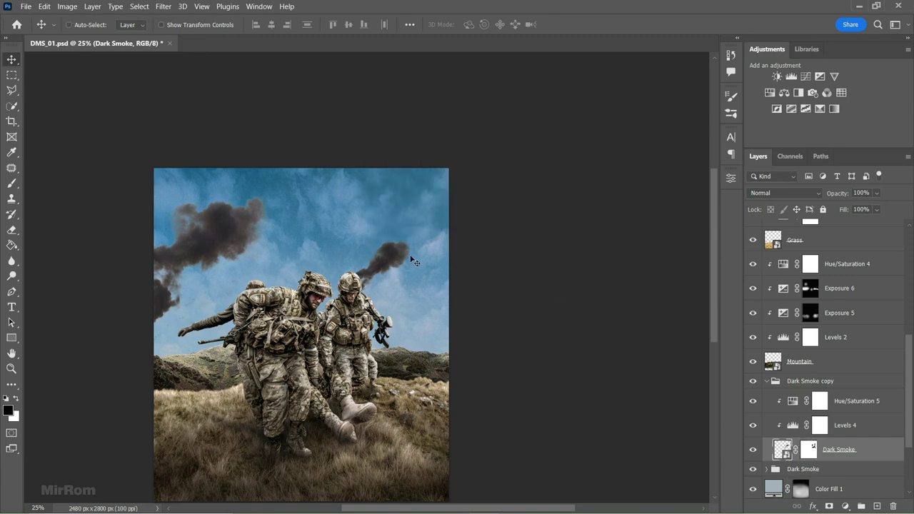
{"action": "left_click_drag", "start_coordinate": [411, 258], "coordinate": [412, 257]}
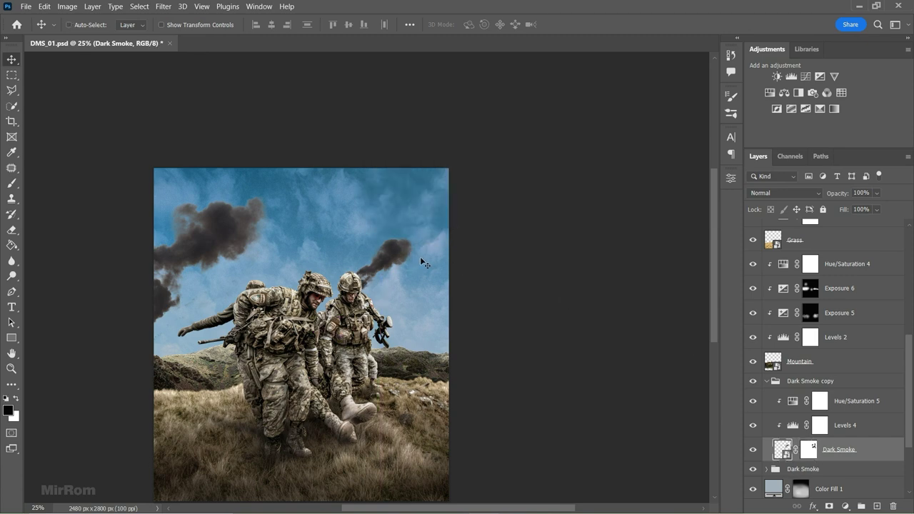
{"action": "key", "text": "ctrl+z"}
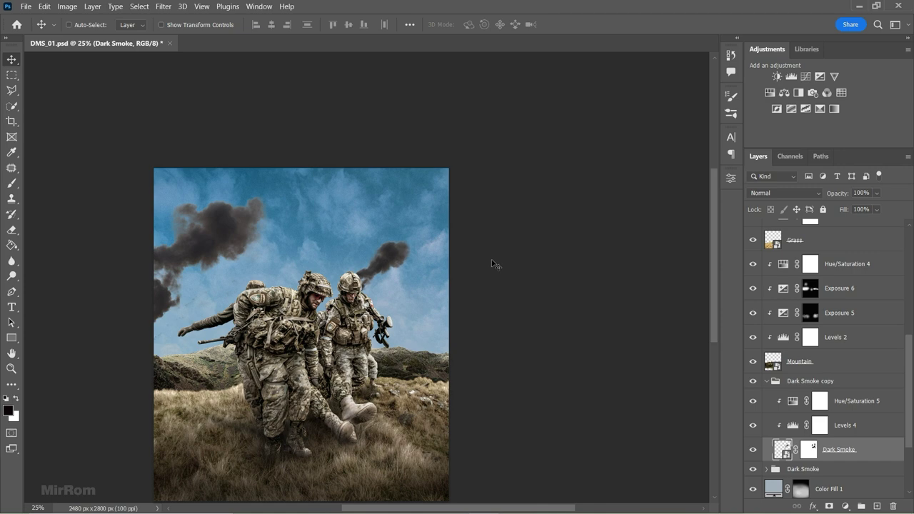
Darken the second plume with Levels 4 at midtone 0.66 and output black 18
{"action": "double_click", "coordinate": [792, 426]}
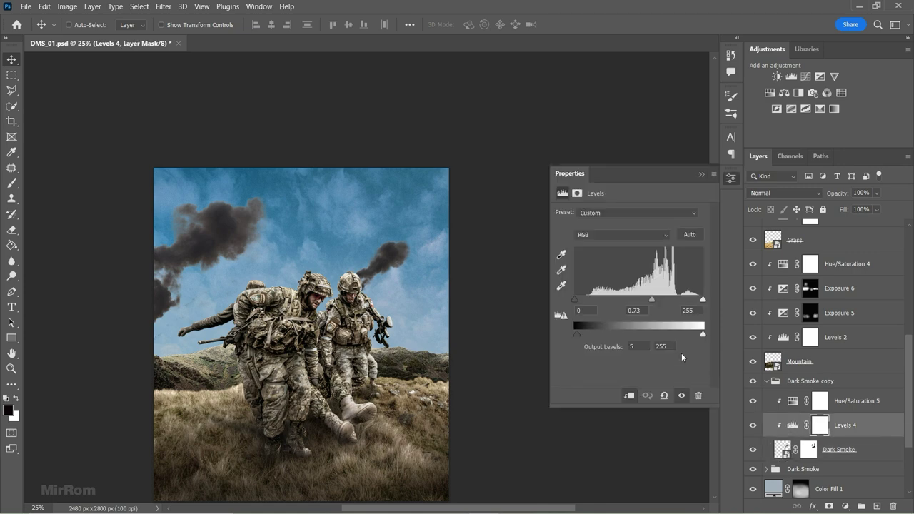
{"action": "left_click_drag", "start_coordinate": [648, 300], "coordinate": [657, 301]}
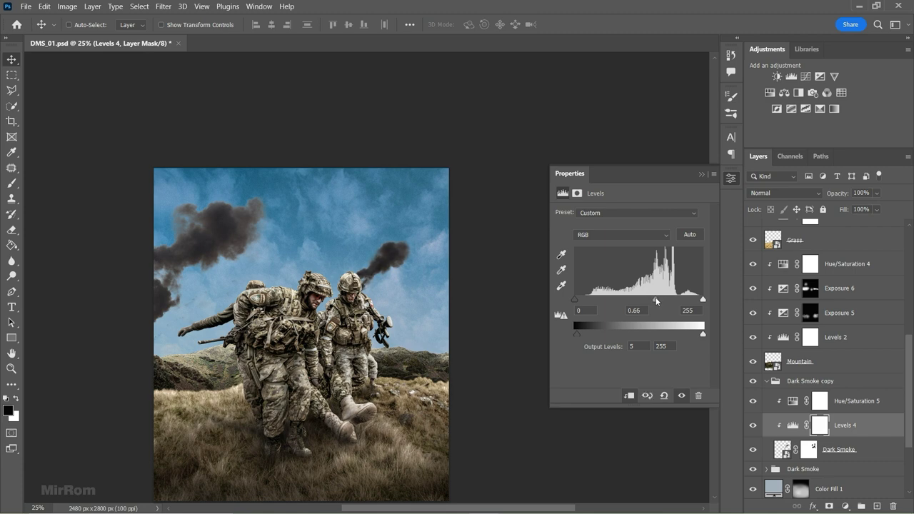
{"action": "left_click_drag", "start_coordinate": [578, 332], "coordinate": [581, 332]}
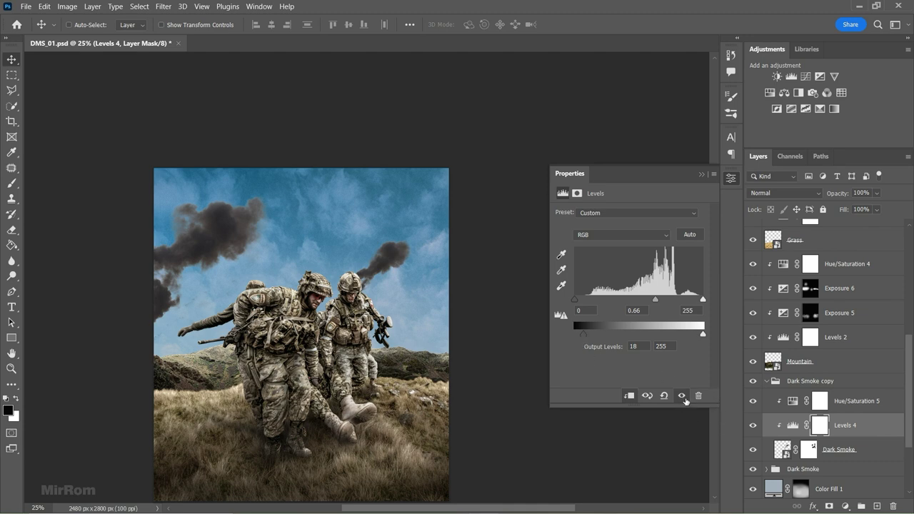
{"action": "left_click", "coordinate": [700, 175]}
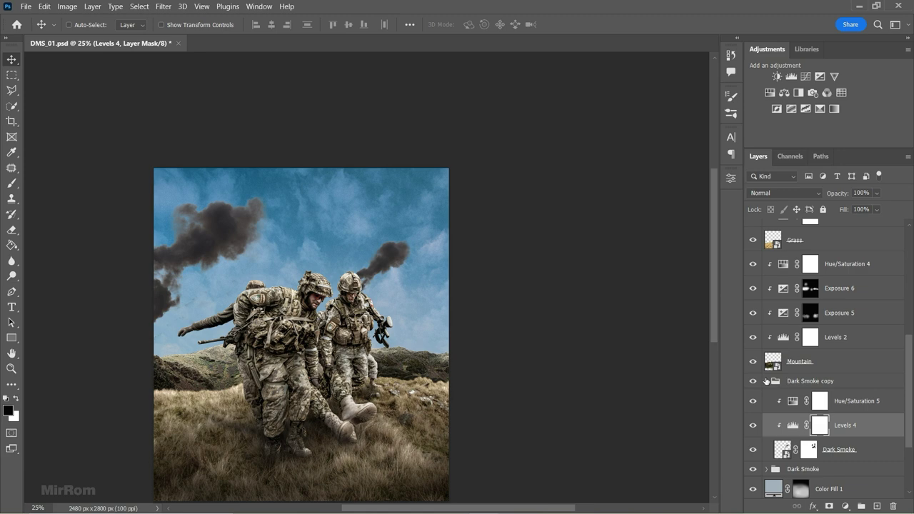
Collapse the Dark Smoke copy group and duplicate it as a third smoke group
{"action": "left_click", "coordinate": [766, 380]}
{"action": "left_click", "coordinate": [806, 380]}
{"action": "key", "text": "ctrl+j"}
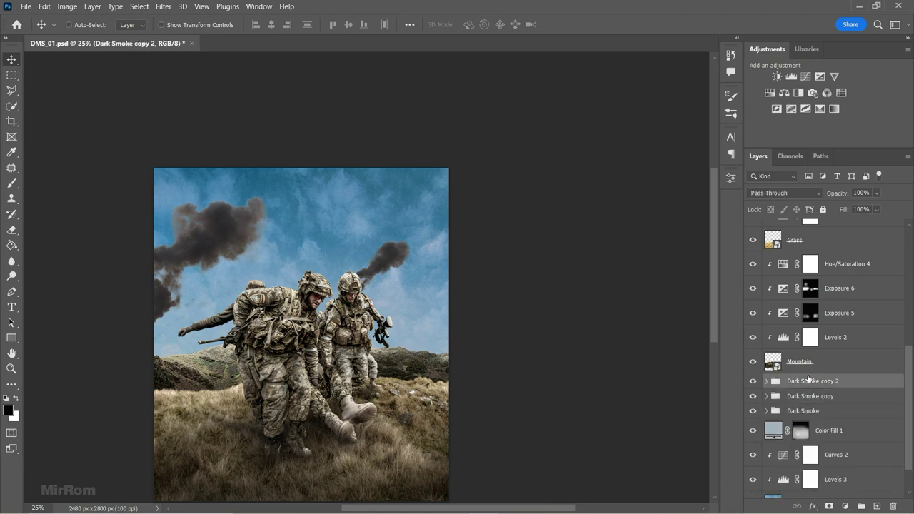
Flip, shrink and rotate the third smoke plume along the top of the sky
{"action": "left_click_drag", "start_coordinate": [314, 278], "coordinate": [428, 161]}
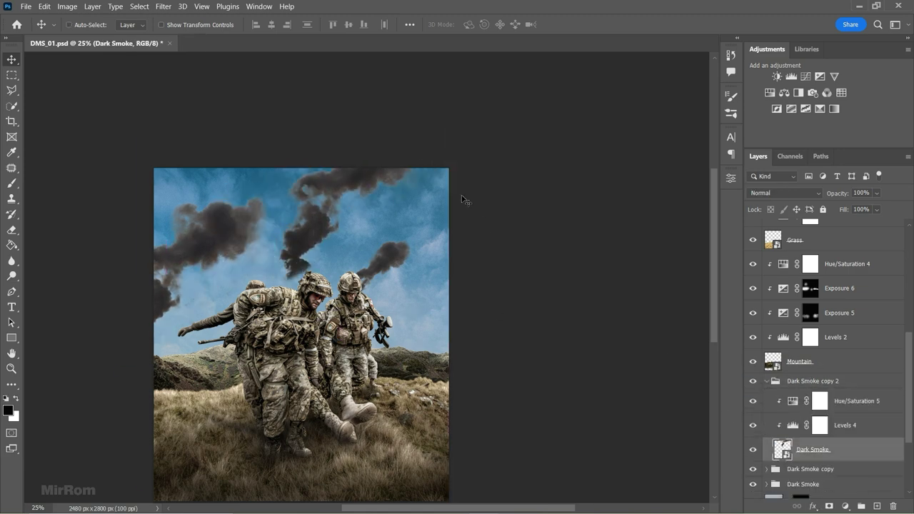
{"action": "key", "text": "ctrl+t"}
{"action": "right_click", "coordinate": [433, 182]}
{"action": "left_click", "coordinate": [461, 465]}
{"action": "left_click_drag", "start_coordinate": [400, 215], "coordinate": [407, 223]}
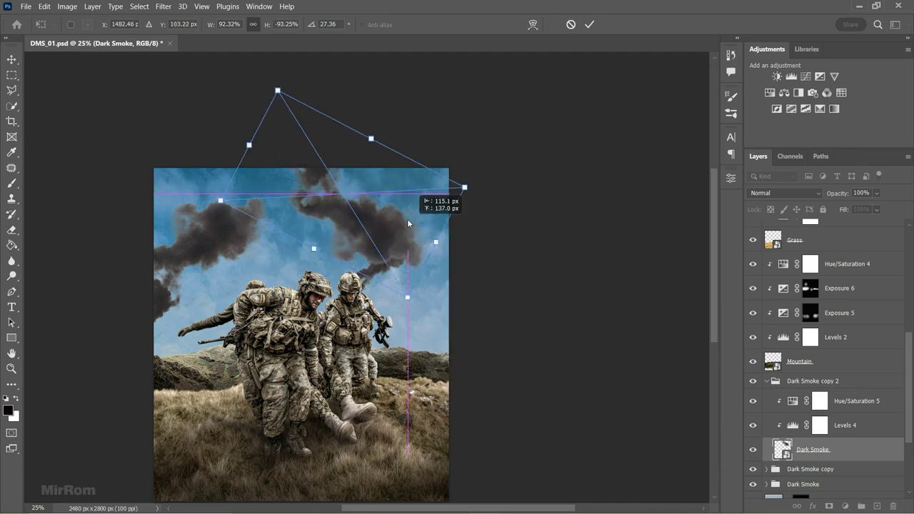
{"action": "left_click_drag", "start_coordinate": [471, 193], "coordinate": [452, 160]}
{"action": "mouse_move", "coordinate": [376, 156]}
{"action": "left_mouse_down"}
{"action": "mouse_move", "coordinate": [358, 156]}
{"action": "mouse_move", "coordinate": [396, 154]}
{"action": "left_mouse_up"}
{"action": "left_click_drag", "start_coordinate": [461, 57], "coordinate": [419, 100]}
{"action": "left_click_drag", "start_coordinate": [493, 135], "coordinate": [471, 135]}
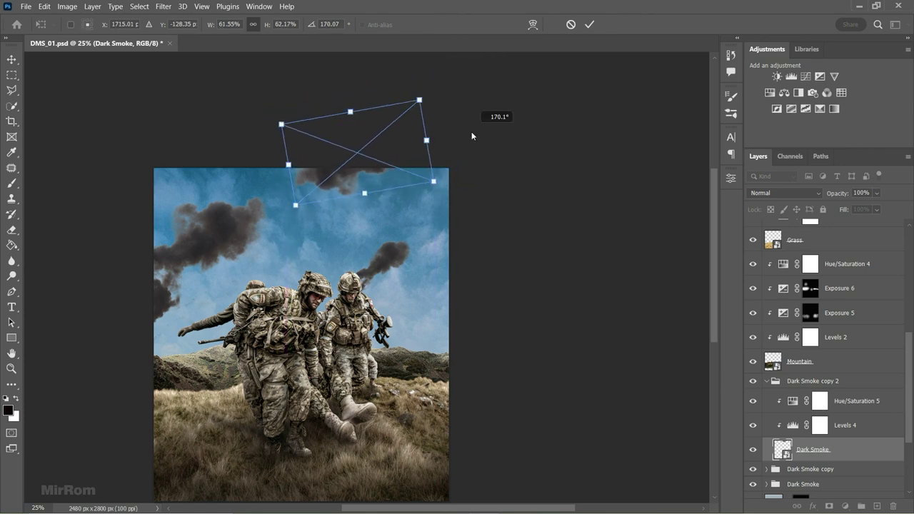
{"action": "key", "text": "Return"}
Nudge the plume left, check its Levels 4 (0.77, output black 13), and collapse the group
{"action": "key", "text": "shift+Left"}
{"action": "key", "text": "shift+Left"}
{"action": "key", "text": "shift+Left"}
{"action": "key", "text": "shift+Left"}
{"action": "key", "text": "shift+Left"}
{"action": "key", "text": "shift+Left"}
{"action": "key", "text": "shift+Left"}
{"action": "key", "text": "shift+Left"}
{"action": "key", "text": "shift+Left"}
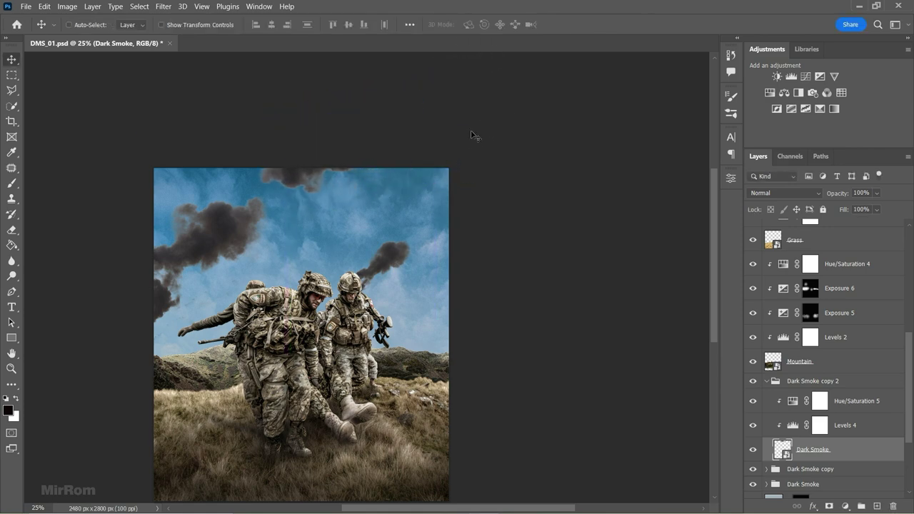
{"action": "left_click", "coordinate": [793, 427]}
{"action": "double_click", "coordinate": [793, 426]}
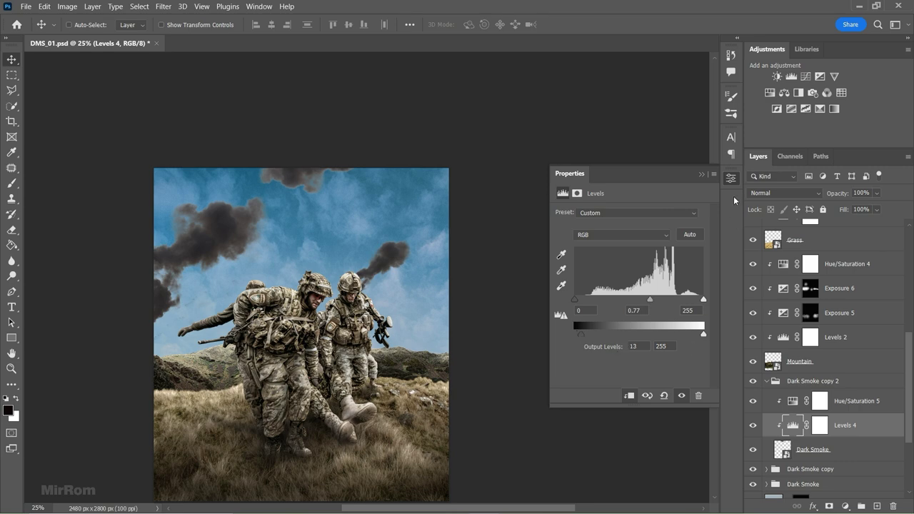
{"action": "left_click", "coordinate": [701, 174]}
{"action": "left_click", "coordinate": [766, 380]}
{"action": "left_click", "coordinate": [823, 384]}
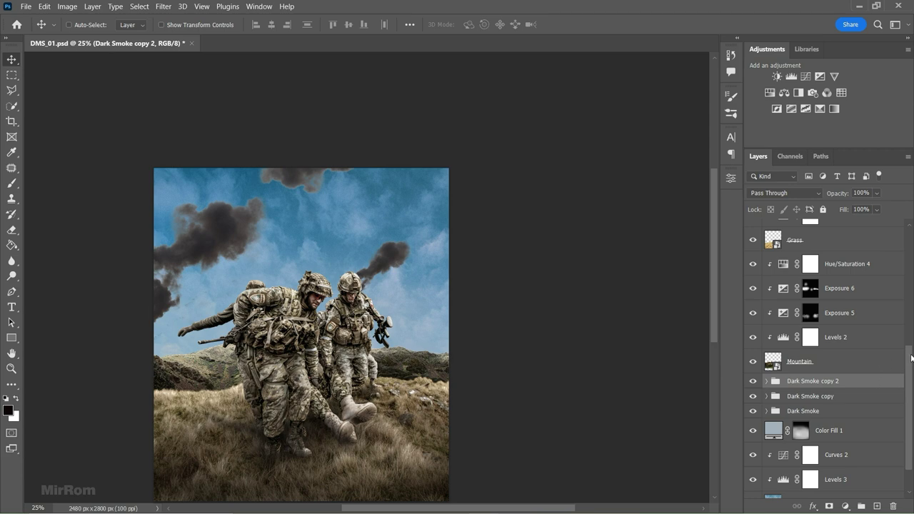
Fit the whole canvas in view and save DMS_01.psd
{"action": "left_click_drag", "start_coordinate": [911, 358], "coordinate": [905, 287]}
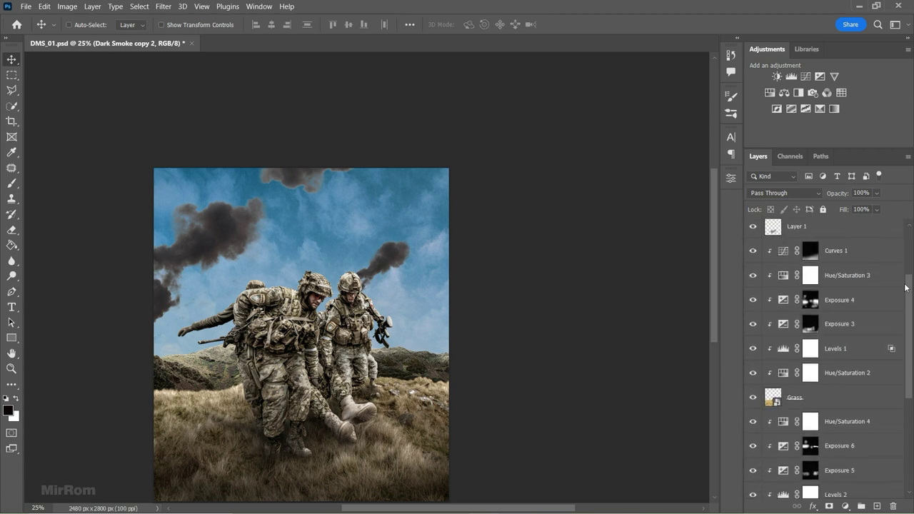
{"action": "scroll", "coordinate": [872, 373], "scroll_direction": "down", "scroll_amount": 3}
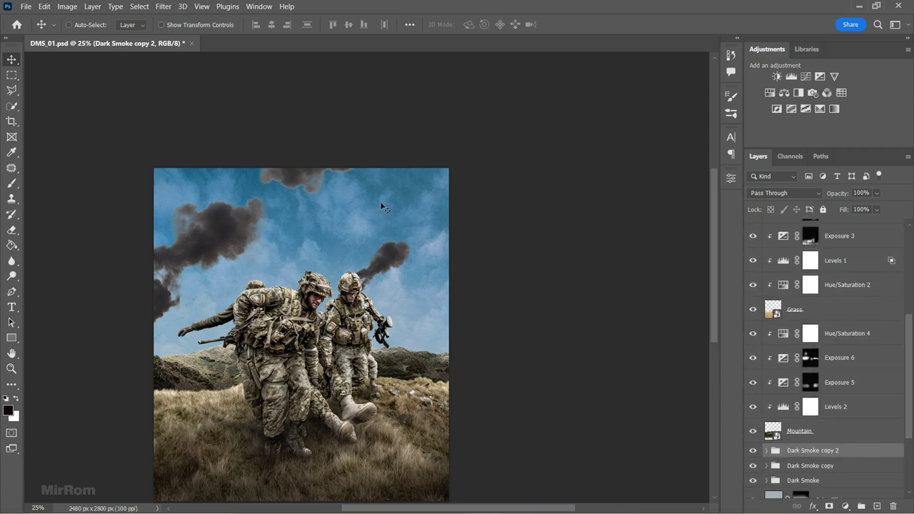
{"action": "key", "text": "ctrl+0"}
{"action": "key", "text": "ctrl+s"}
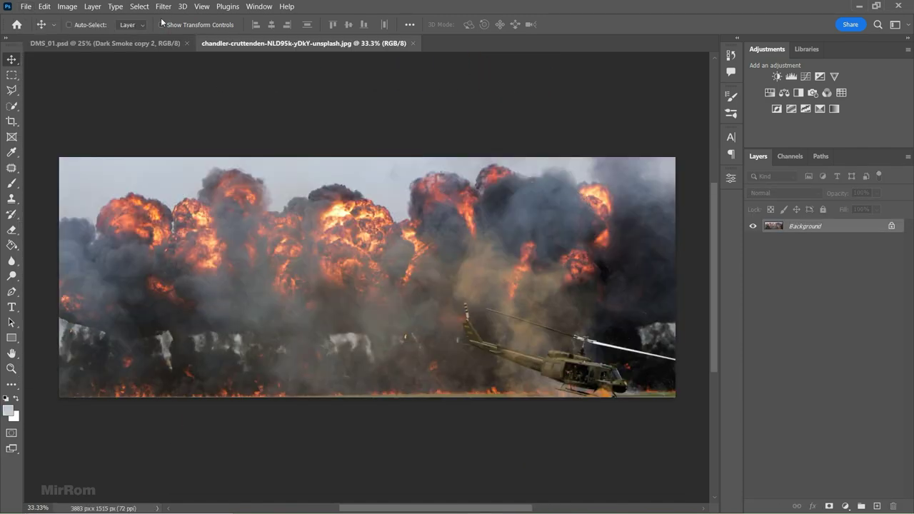
Mask out the explosion photo's sky using Color Range at fuzziness 74 and an inverted mask
{"action": "left_click", "coordinate": [140, 7]}
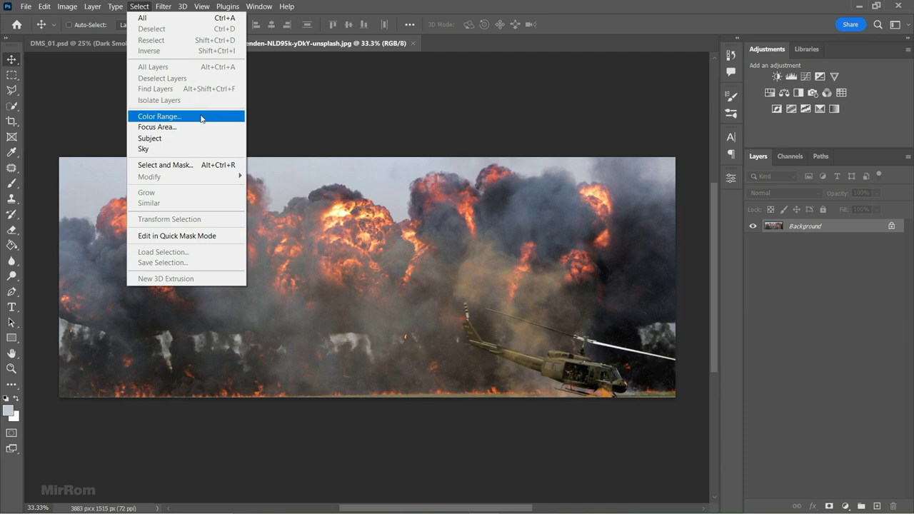
{"action": "left_click", "coordinate": [193, 116]}
{"action": "left_click", "coordinate": [386, 177]}
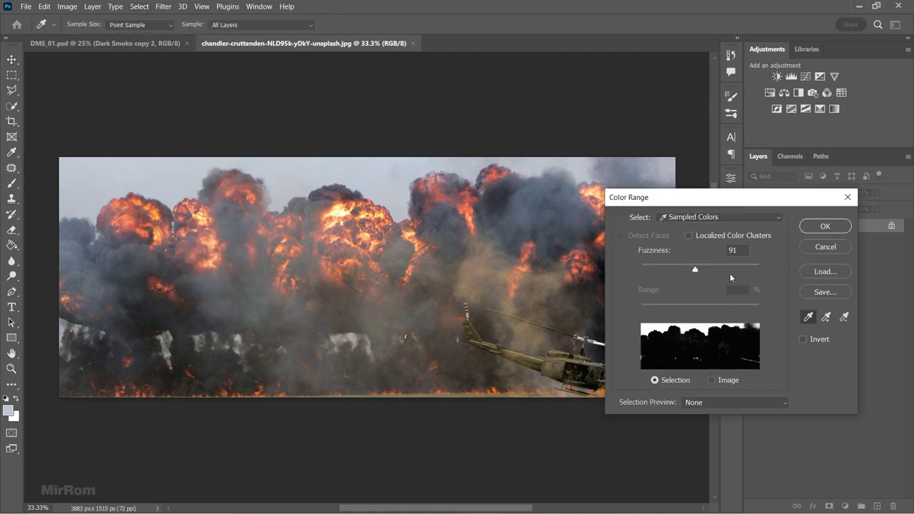
{"action": "left_click_drag", "start_coordinate": [698, 268], "coordinate": [686, 269]}
{"action": "left_click", "coordinate": [821, 227]}
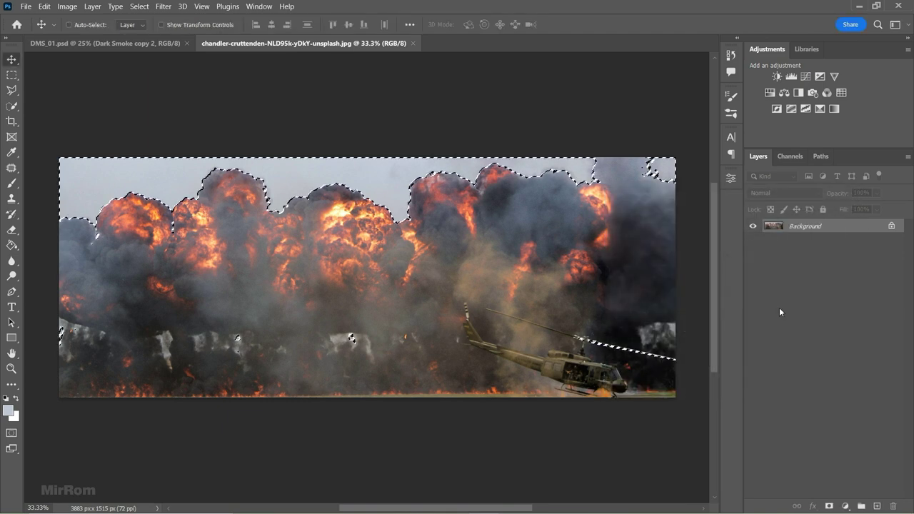
{"action": "left_click", "coordinate": [828, 506]}
{"action": "key", "text": "ctrl+i"}
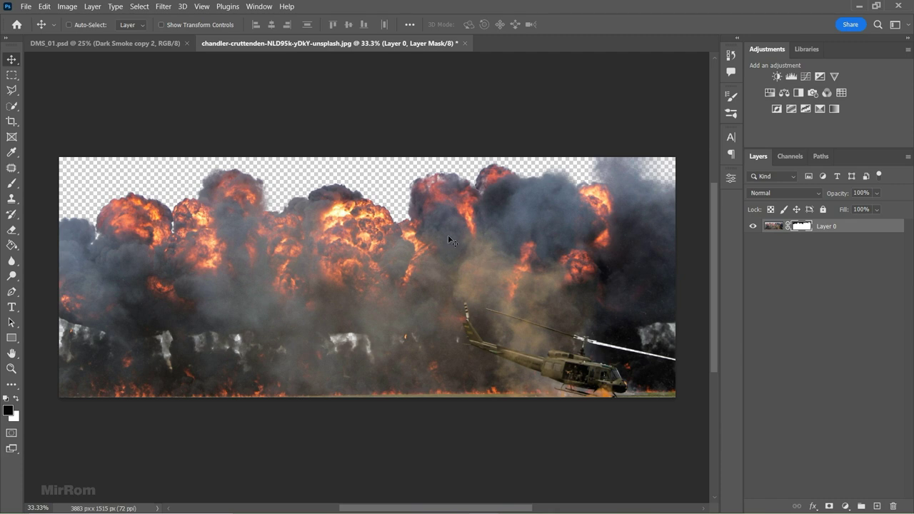
Drag the masked explosion into DMS_01, close the source unsaved, and shift it right
{"action": "left_click_drag", "start_coordinate": [448, 235], "coordinate": [397, 197]}
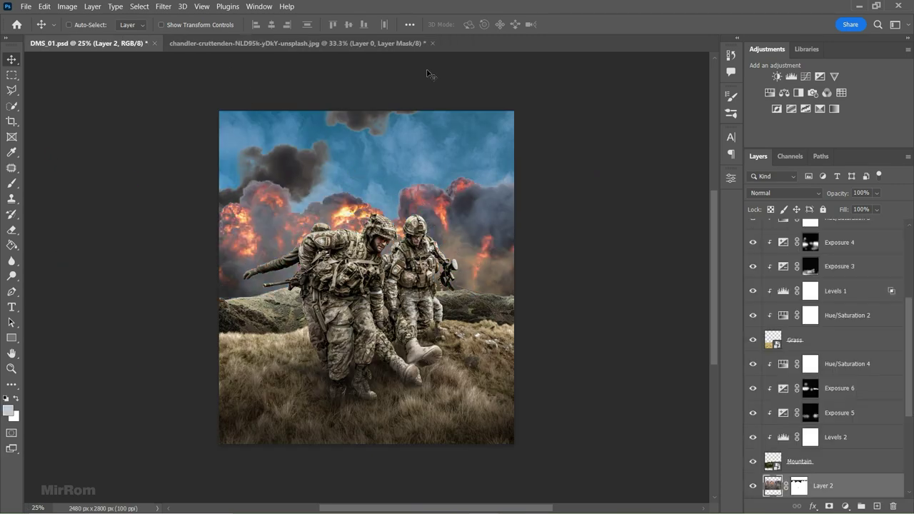
{"action": "left_click", "coordinate": [432, 43]}
{"action": "left_click", "coordinate": [473, 205]}
{"action": "left_click_drag", "start_coordinate": [464, 270], "coordinate": [473, 270]}
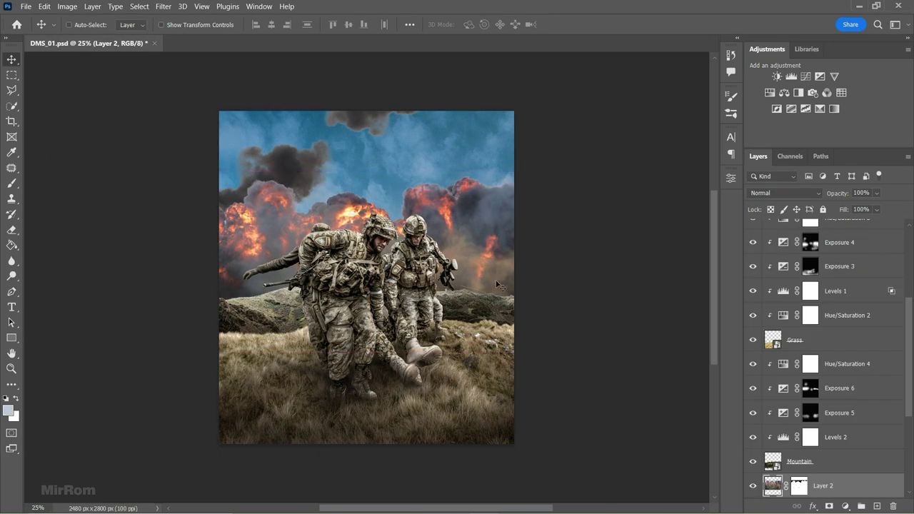
{"action": "left_click_drag", "start_coordinate": [910, 379], "coordinate": [911, 391]}
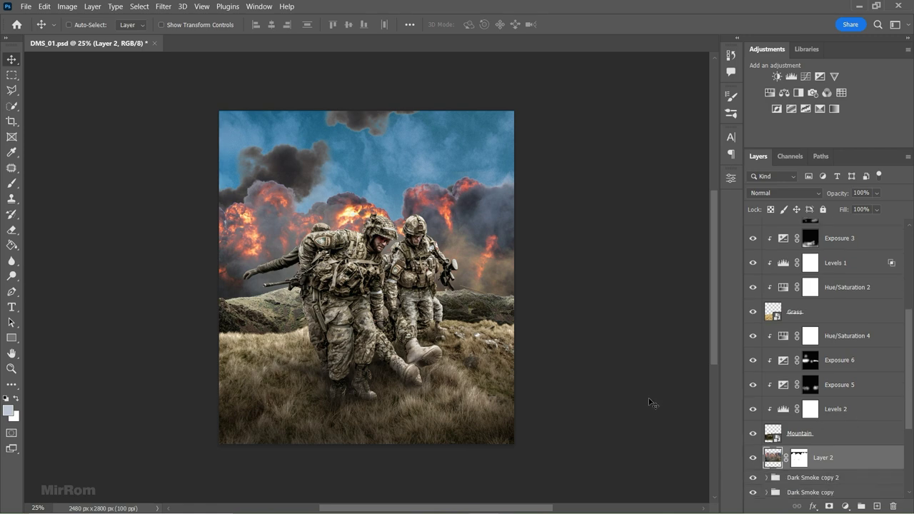
Rename Layer 2 to 'Explosion smoke' and convert it to a Smart Object
{"action": "scroll", "coordinate": [476, 272], "scroll_direction": "up", "scroll_amount": 2}
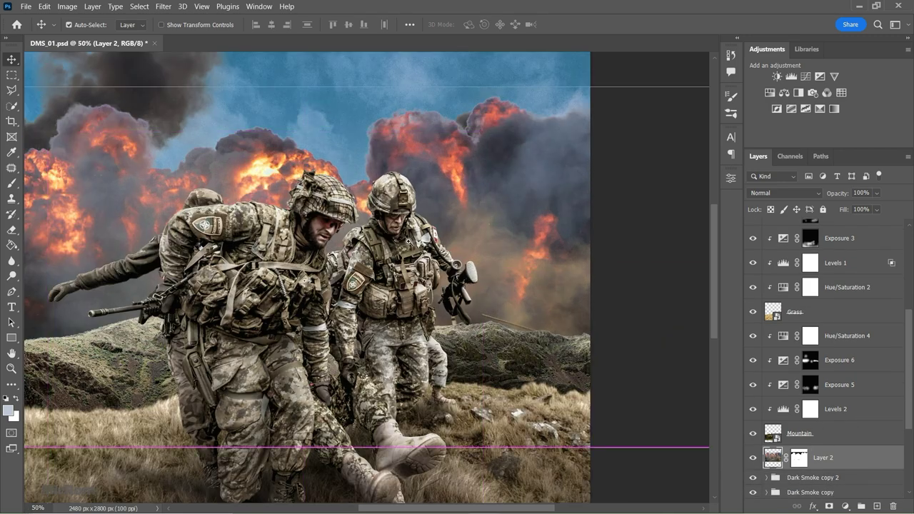
{"action": "double_click", "coordinate": [822, 458]}
{"action": "type", "text": "Explosion smoke"}
{"action": "key", "text": "Return"}
{"action": "right_click", "coordinate": [842, 457]}
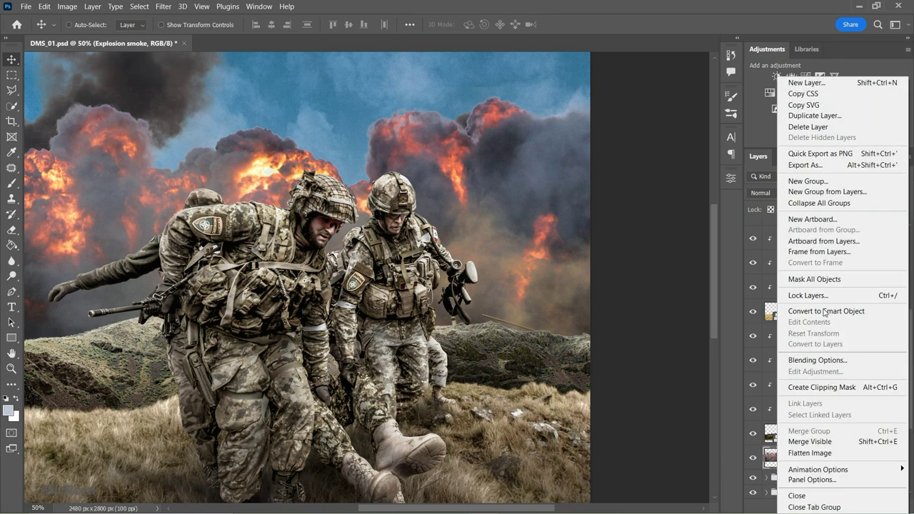
{"action": "left_click", "coordinate": [813, 313]}
Scale the explosion into a narrower, taller cloud behind the soldiers on the right
{"action": "key", "text": "ctrl+t"}
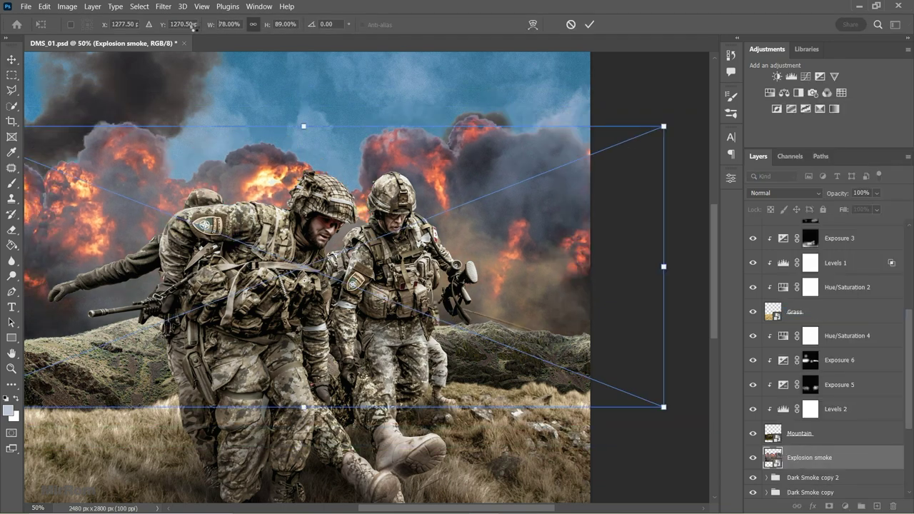
{"action": "left_click_drag", "start_coordinate": [202, 72], "coordinate": [342, 186]}
{"action": "left_click_drag", "start_coordinate": [413, 259], "coordinate": [541, 297]}
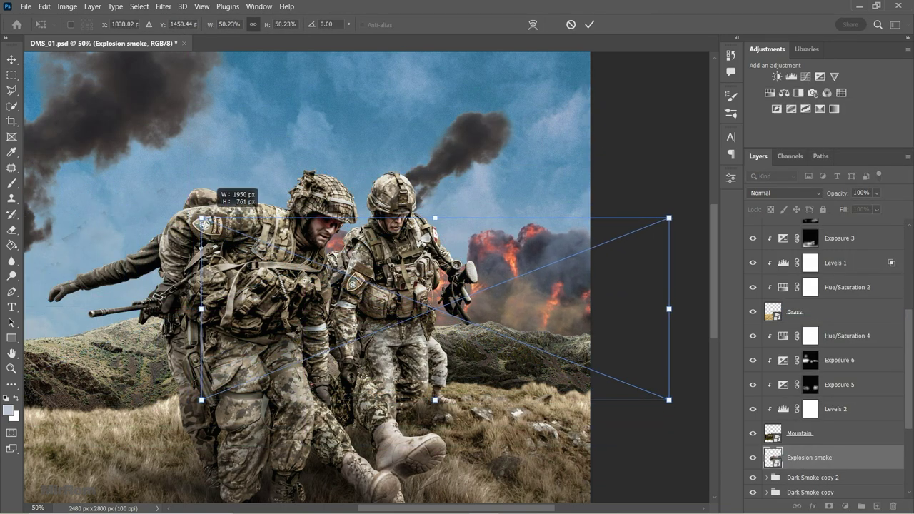
{"action": "left_click_drag", "start_coordinate": [189, 306], "coordinate": [249, 319]}
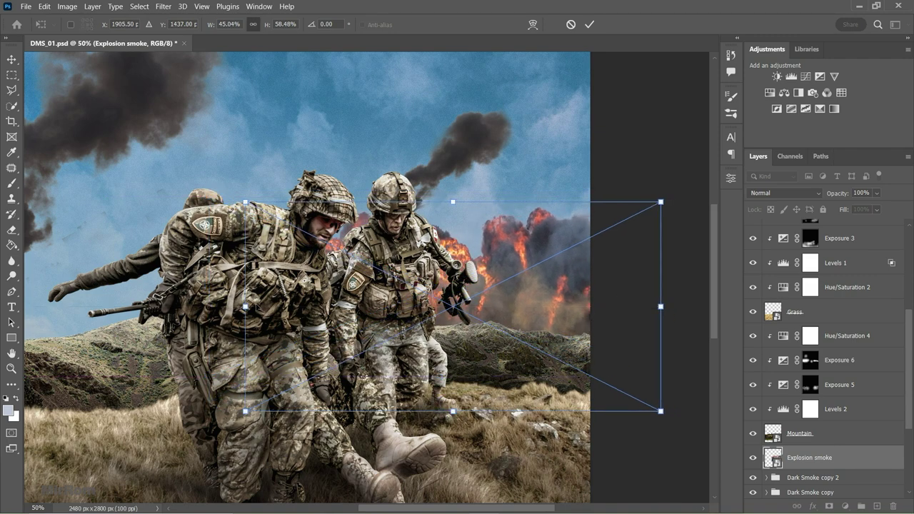
{"action": "key", "text": "Return"}
{"action": "key", "text": "ctrl+minus"}
{"action": "key", "text": "ctrl+t"}
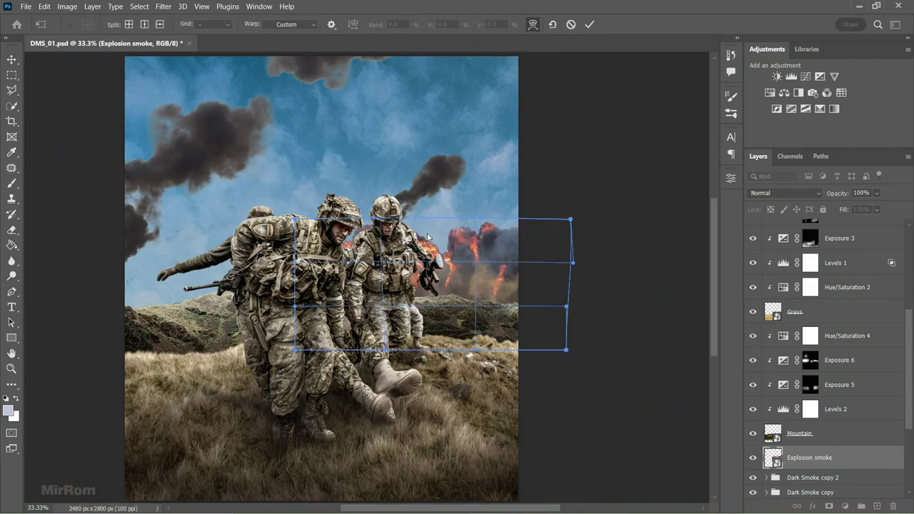
{"action": "key", "text": "Escape"}
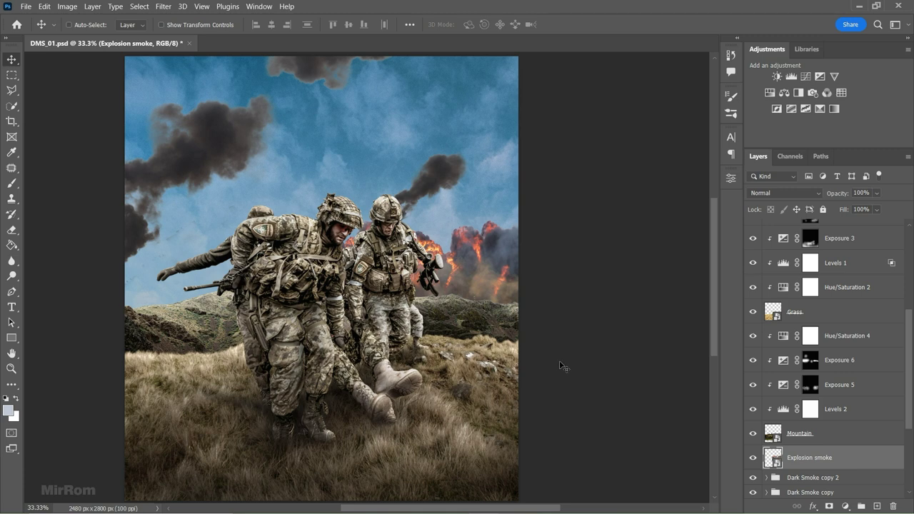
Clip a Levels adjustment to Explosion smoke with midtones 0.53 and output black 11
{"action": "left_click", "coordinate": [783, 76]}
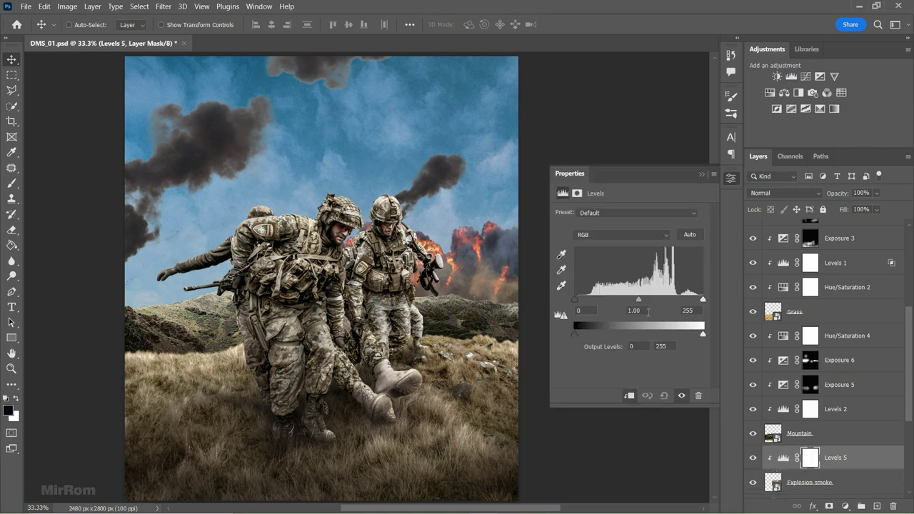
{"action": "left_click_drag", "start_coordinate": [638, 299], "coordinate": [664, 298]}
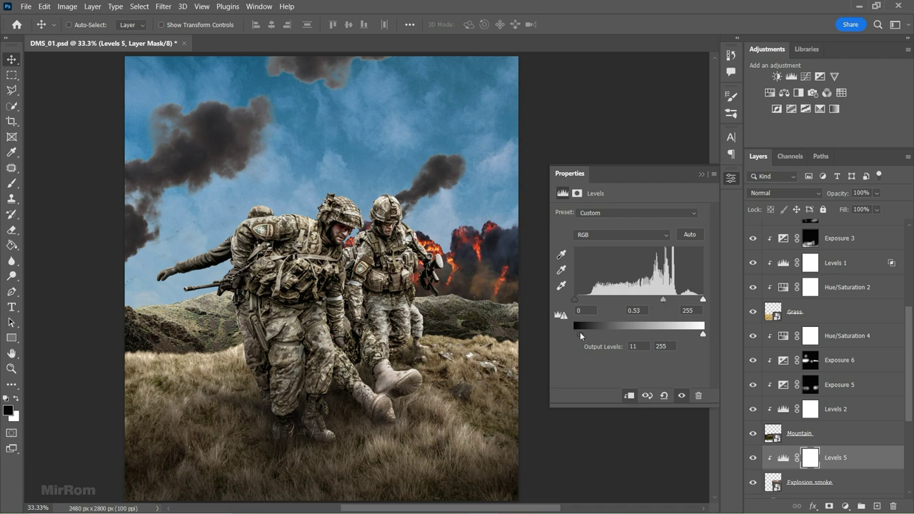
{"action": "left_click", "coordinate": [700, 174]}
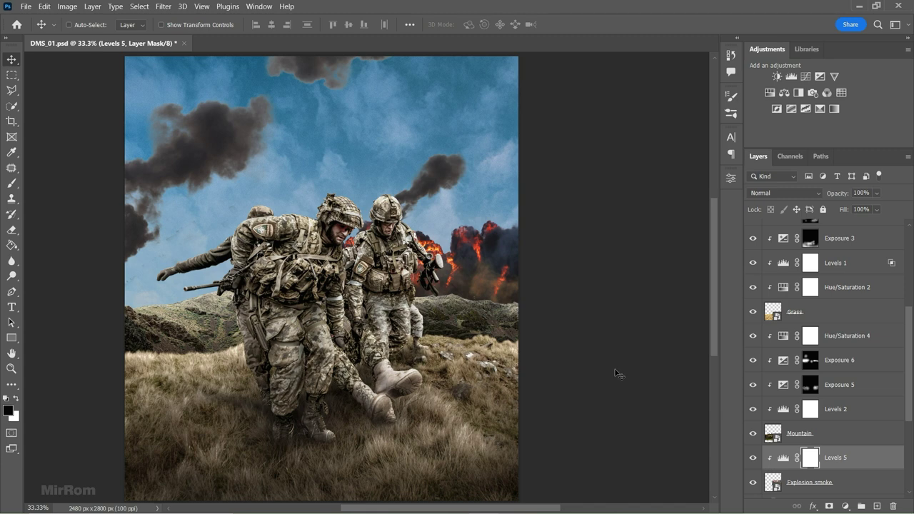
{"action": "left_click", "coordinate": [26, 6]}
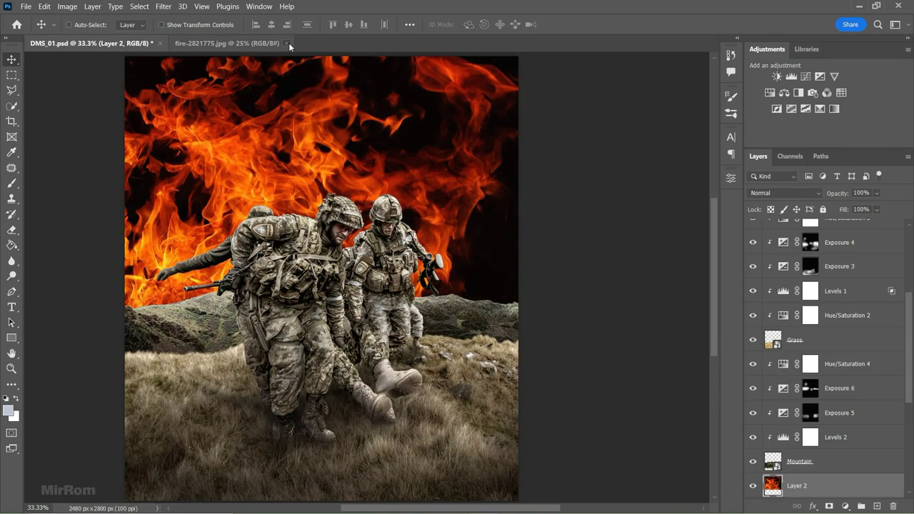
Place the fire layer beneath the Grass layer and blend it in Screen mode
{"action": "left_click", "coordinate": [287, 43]}
{"action": "left_click_drag", "start_coordinate": [361, 132], "coordinate": [386, 163]}
{"action": "left_click", "coordinate": [907, 156]}
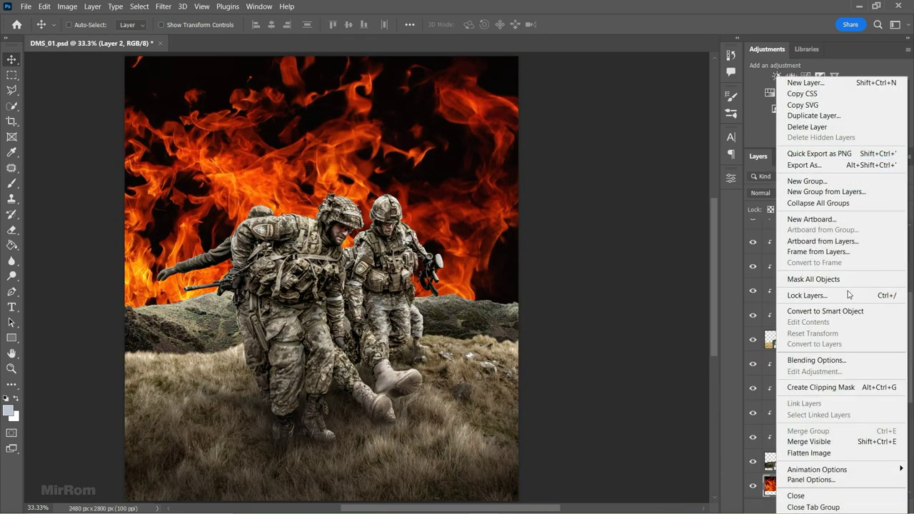
{"action": "left_click_drag", "start_coordinate": [815, 485], "coordinate": [815, 365]}
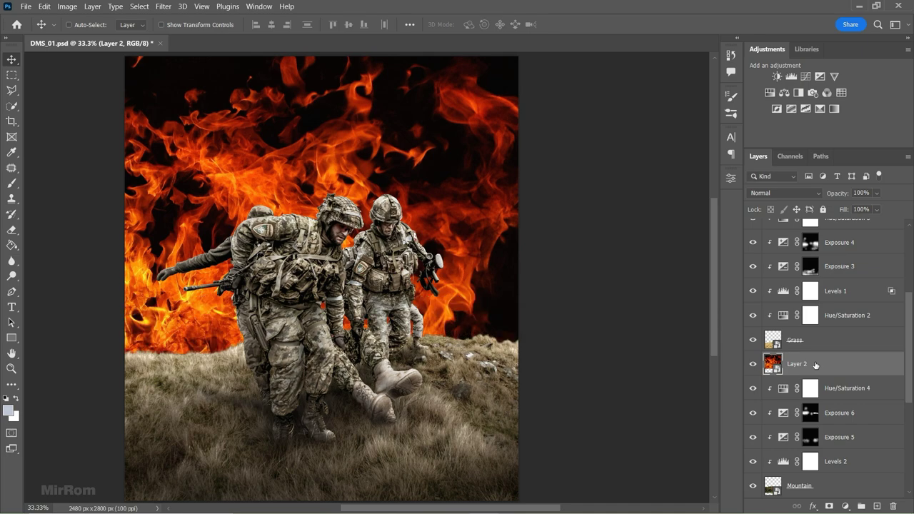
{"action": "left_click", "coordinate": [777, 196]}
{"action": "left_click", "coordinate": [775, 294]}
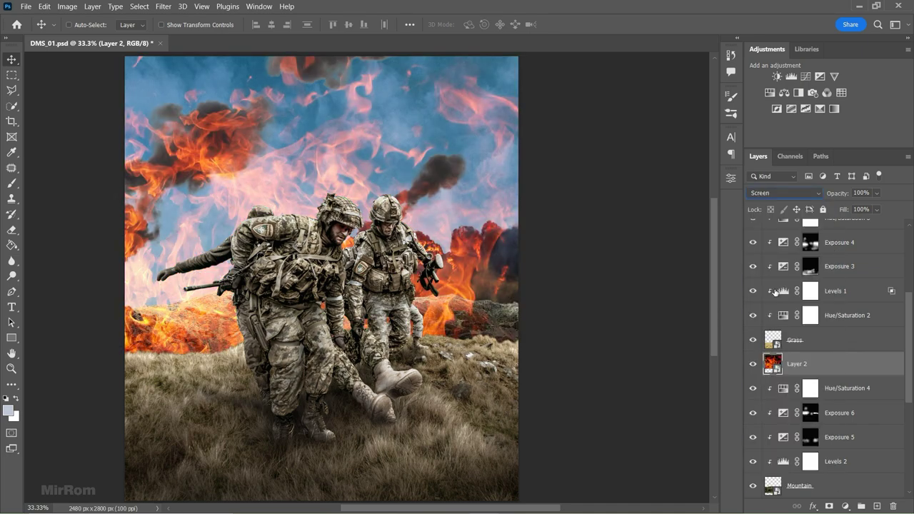
Shrink the fire to about 28%, warp its corner, and clip a Levels adjustment to it
{"action": "key", "text": "ctrl+t"}
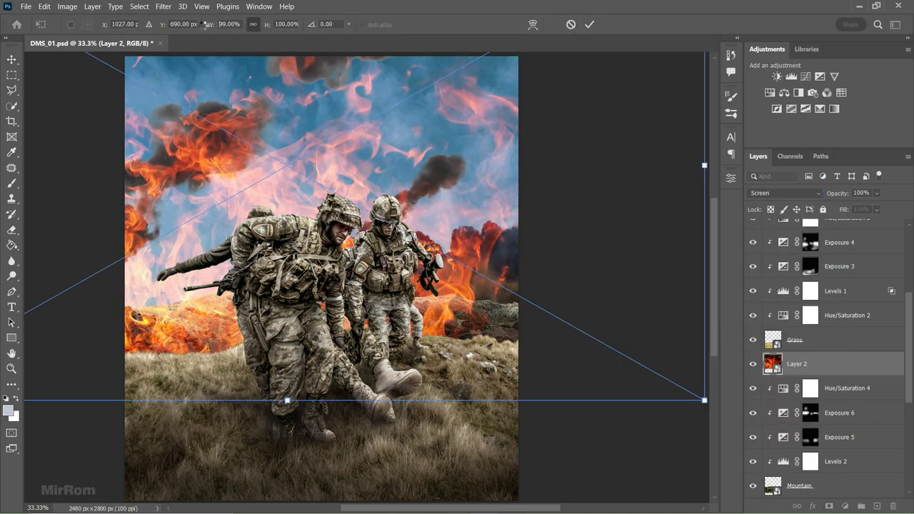
{"action": "left_click_drag", "start_coordinate": [708, 400], "coordinate": [472, 267]}
{"action": "left_click_drag", "start_coordinate": [353, 169], "coordinate": [530, 289]}
{"action": "left_click_drag", "start_coordinate": [649, 180], "coordinate": [581, 218]}
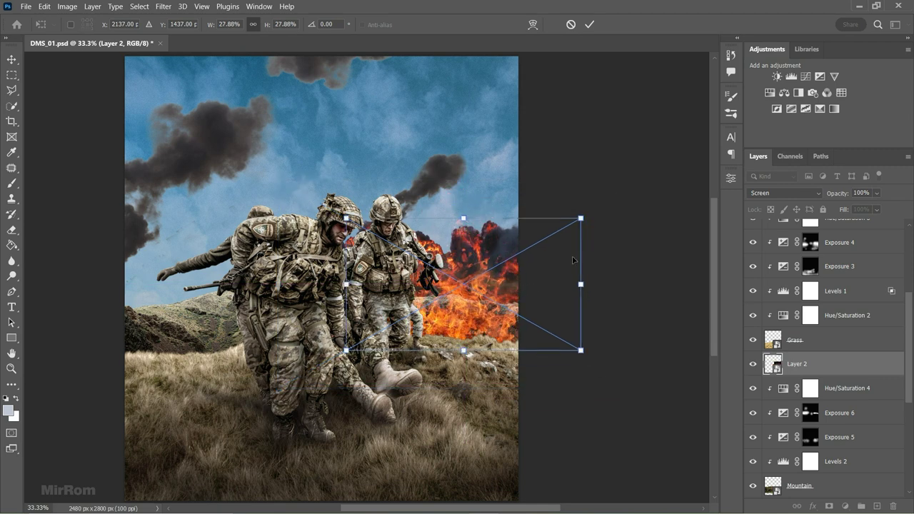
{"action": "mouse_move", "coordinate": [555, 262]}
{"action": "left_mouse_down"}
{"action": "mouse_move", "coordinate": [559, 279]}
{"action": "mouse_move", "coordinate": [569, 247]}
{"action": "mouse_move", "coordinate": [621, 234]}
{"action": "mouse_move", "coordinate": [634, 247]}
{"action": "left_mouse_up"}
{"action": "left_click", "coordinate": [531, 25]}
{"action": "left_click", "coordinate": [531, 25]}
{"action": "key", "text": "Return"}
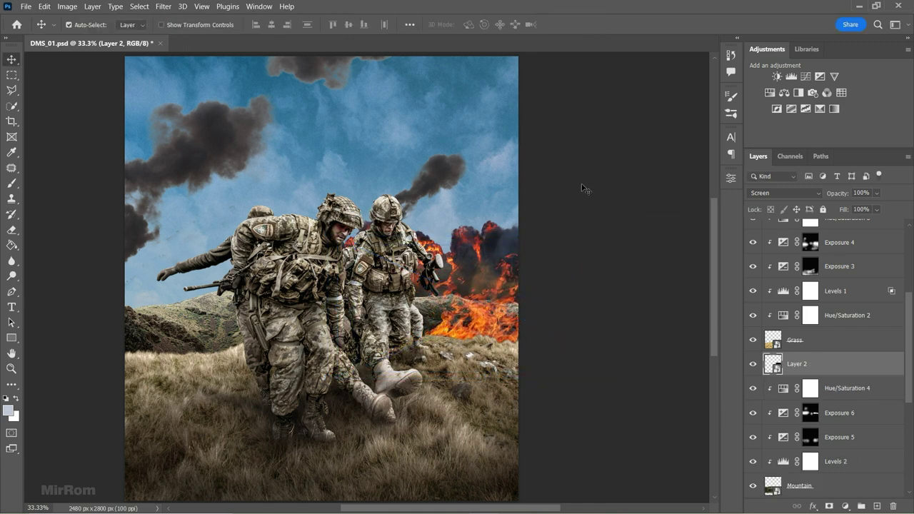
{"action": "left_click", "coordinate": [789, 77]}
{"action": "left_click", "coordinate": [629, 395]}
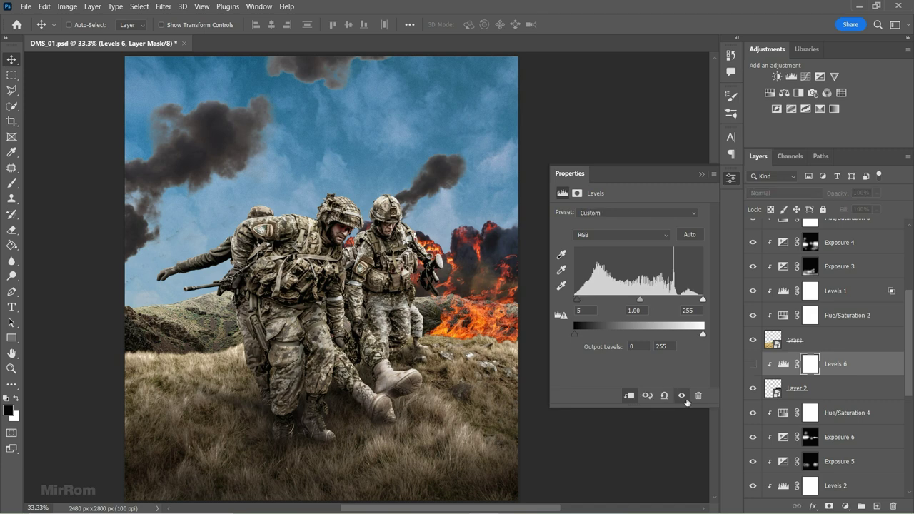
Set the clipped Levels 6 input black to 9 to deepen the flames' darker tones
{"action": "left_click", "coordinate": [701, 174]}
{"action": "double_click", "coordinate": [783, 365]}
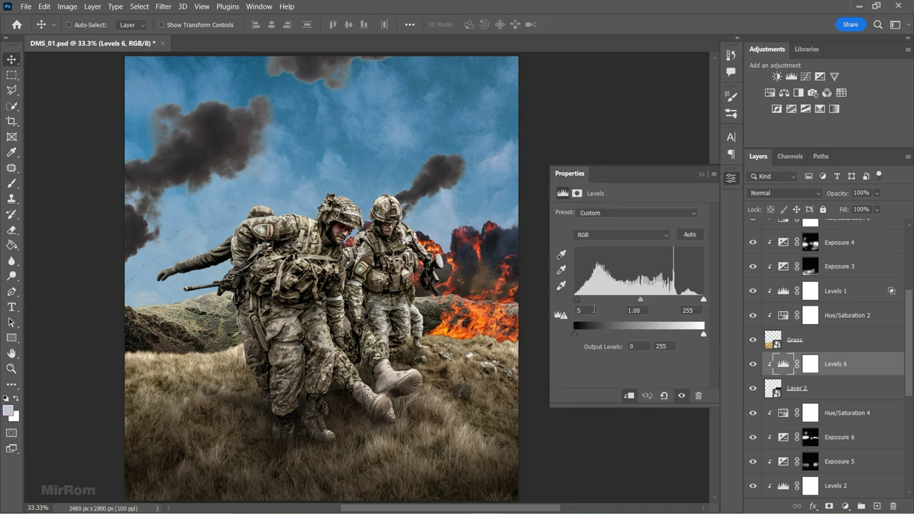
{"action": "left_click_drag", "start_coordinate": [585, 303], "coordinate": [583, 308]}
{"action": "left_click", "coordinate": [714, 179]}
{"action": "key", "text": "ctrl+minus"}
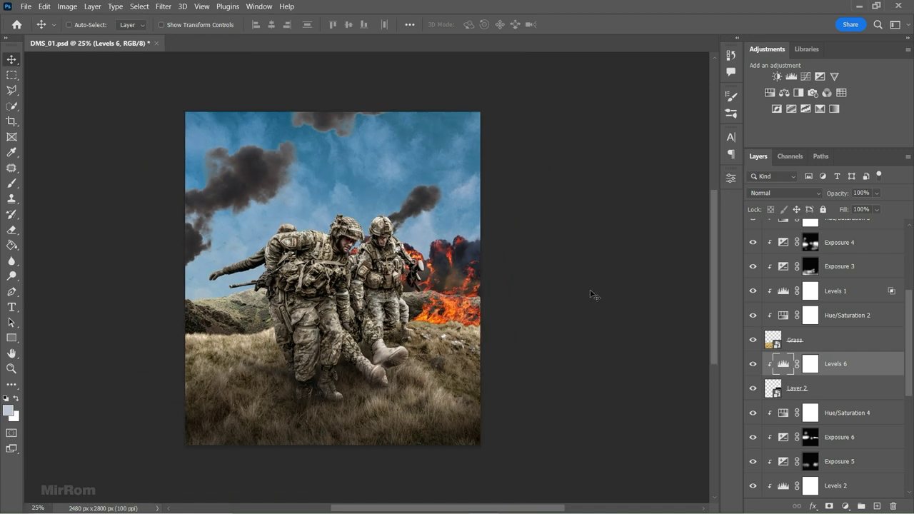
Place the fire sparks photo into the composition and close its separate document
{"action": "left_click", "coordinate": [26, 7]}
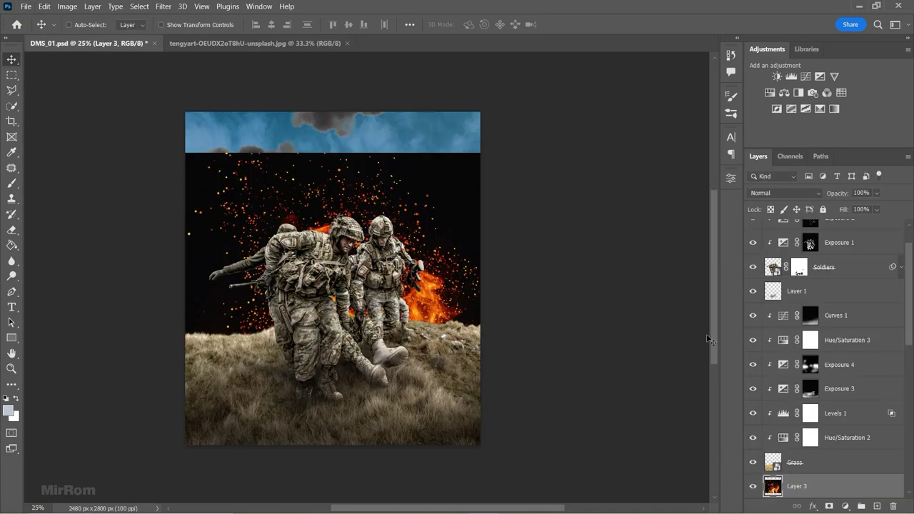
{"action": "left_click_drag", "start_coordinate": [908, 307], "coordinate": [907, 345]}
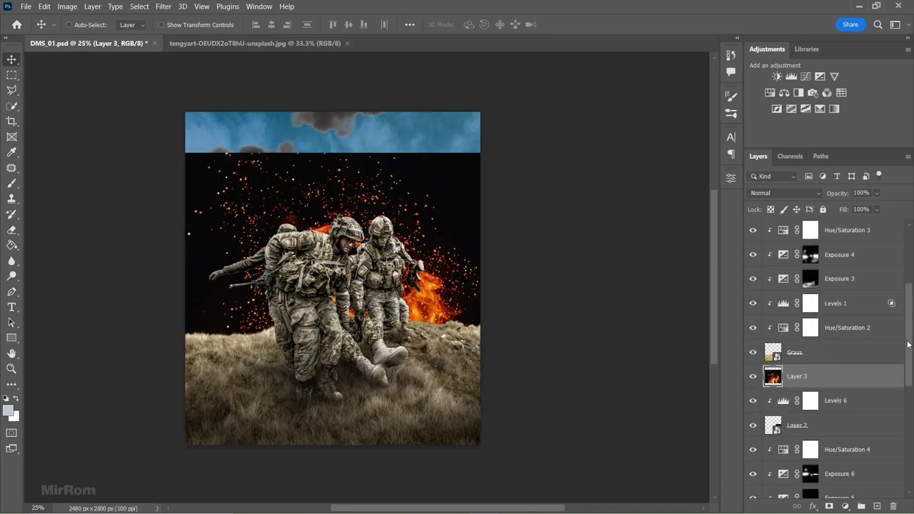
{"action": "left_click", "coordinate": [347, 43]}
Rename the flame layer to 'Fire' and the new spark layer to 'Sparks'
{"action": "double_click", "coordinate": [797, 424]}
{"action": "type", "text": "Fi"}
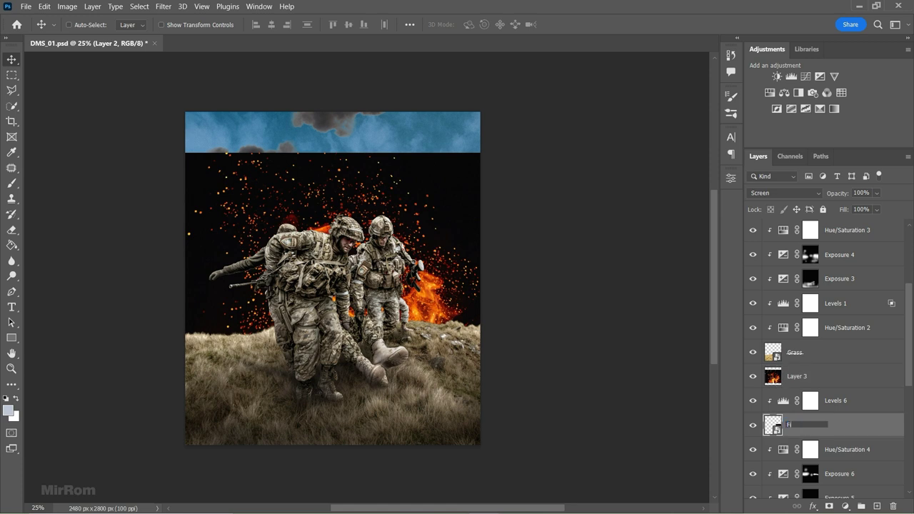
{"action": "type", "text": "re"}
{"action": "key", "text": "Return"}
{"action": "double_click", "coordinate": [796, 377]}
{"action": "type", "text": "Spark F"}
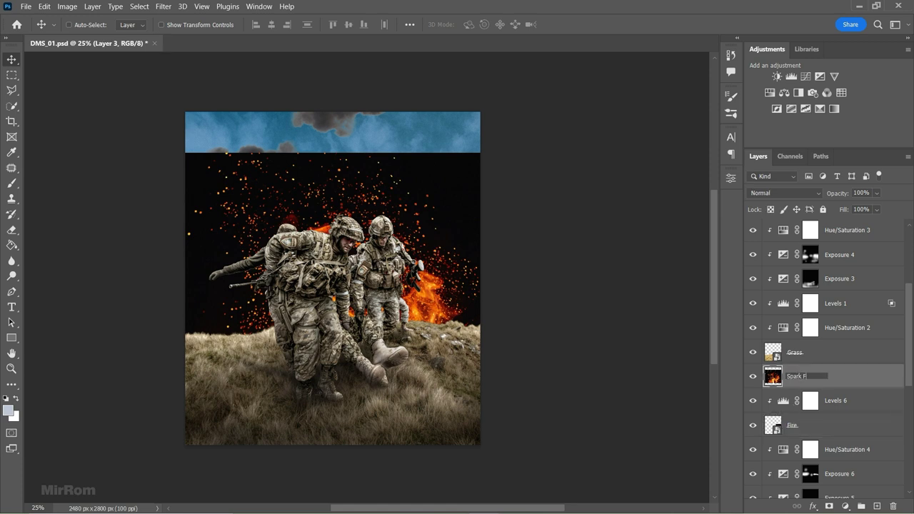
{"action": "type", "text": "ire"}
{"action": "key", "text": "Return"}
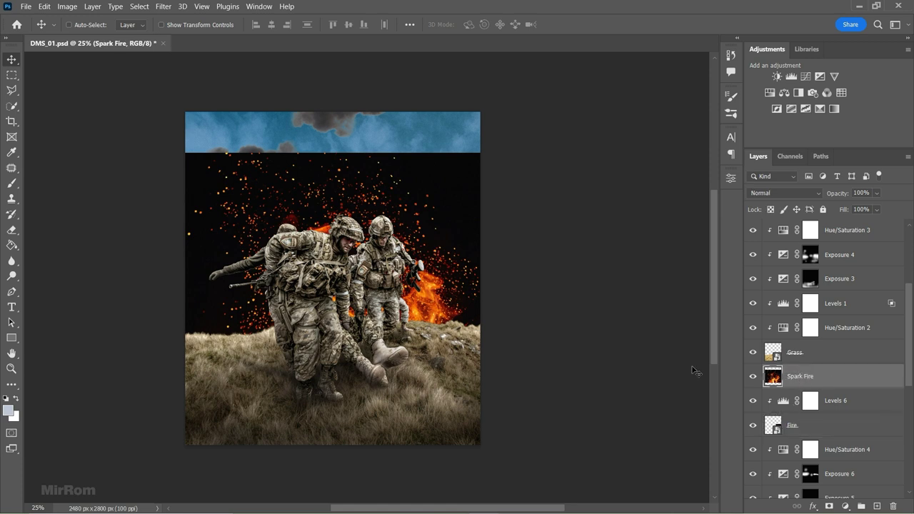
{"action": "double_click", "coordinate": [805, 381]}
{"action": "type", "text": "arks"}
{"action": "key", "text": "Return"}
Convert Sparks to a Smart Object and set its blend mode to Screen
{"action": "right_click", "coordinate": [865, 316]}
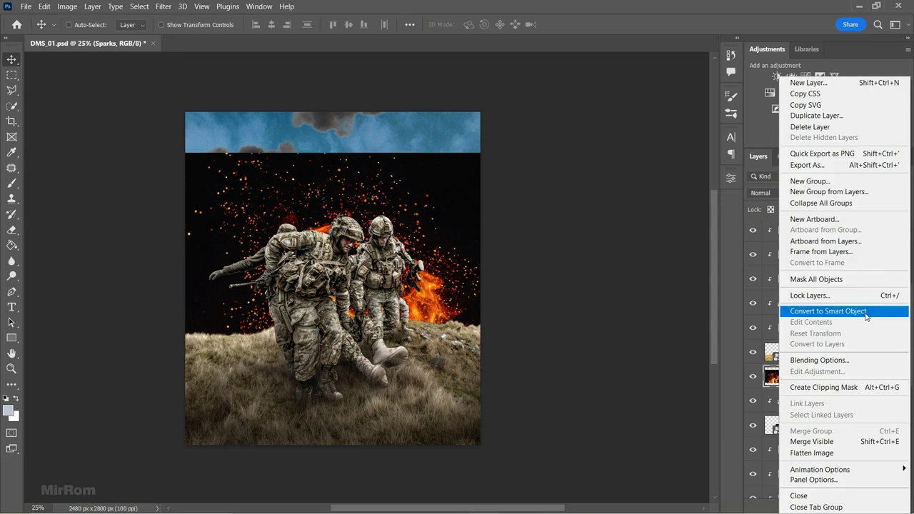
{"action": "left_click", "coordinate": [865, 311]}
{"action": "left_click", "coordinate": [784, 193]}
{"action": "left_click", "coordinate": [785, 304]}
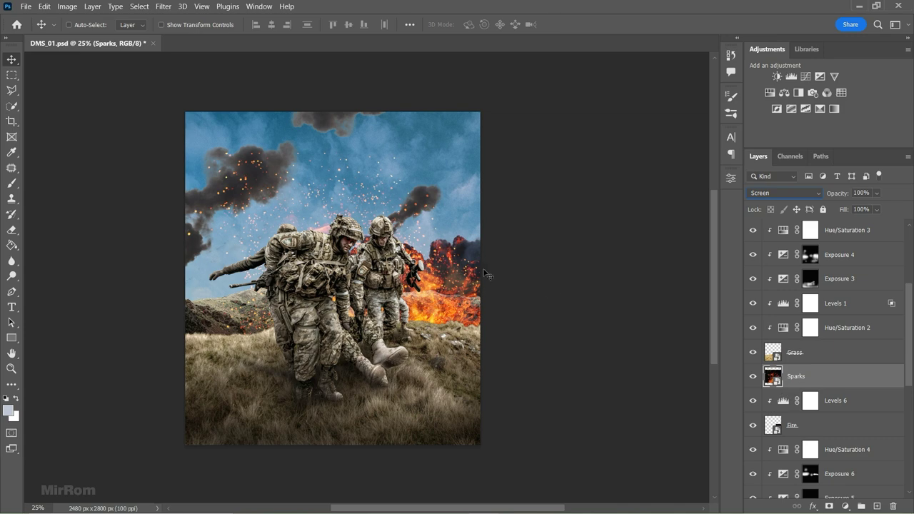
{"action": "key", "text": "ctrl+t"}
{"action": "right_click", "coordinate": [420, 246]}
Flip the sparks horizontally and move them down and to the right
{"action": "left_click", "coordinate": [443, 461]}
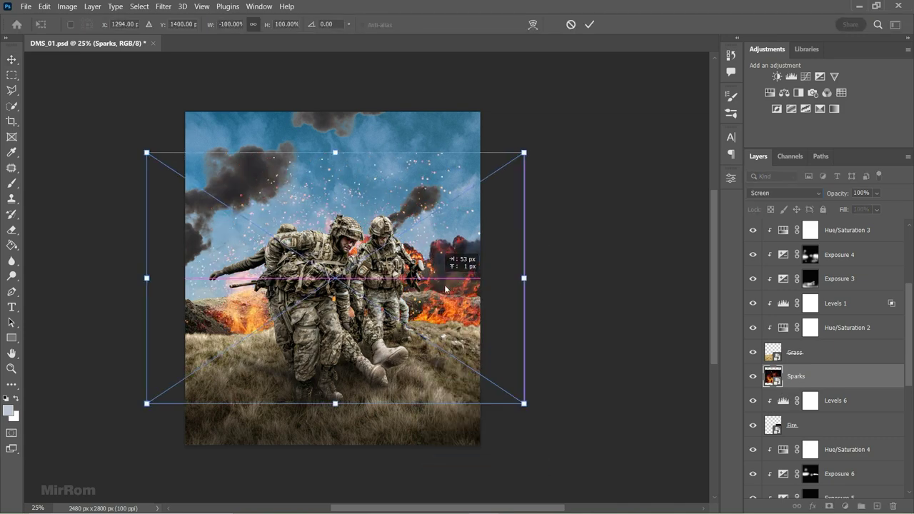
{"action": "left_click_drag", "start_coordinate": [446, 289], "coordinate": [498, 320]}
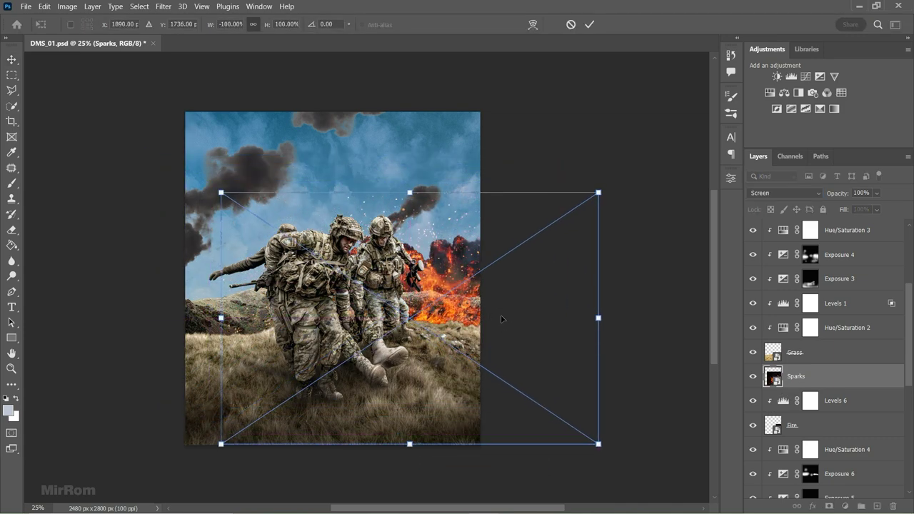
{"action": "left_click", "coordinate": [589, 25]}
Apply a Motion Blur to the sparks with a 40° angle and 17-pixel distance
{"action": "left_click", "coordinate": [163, 7]}
{"action": "mouse_move", "coordinate": [170, 148]}
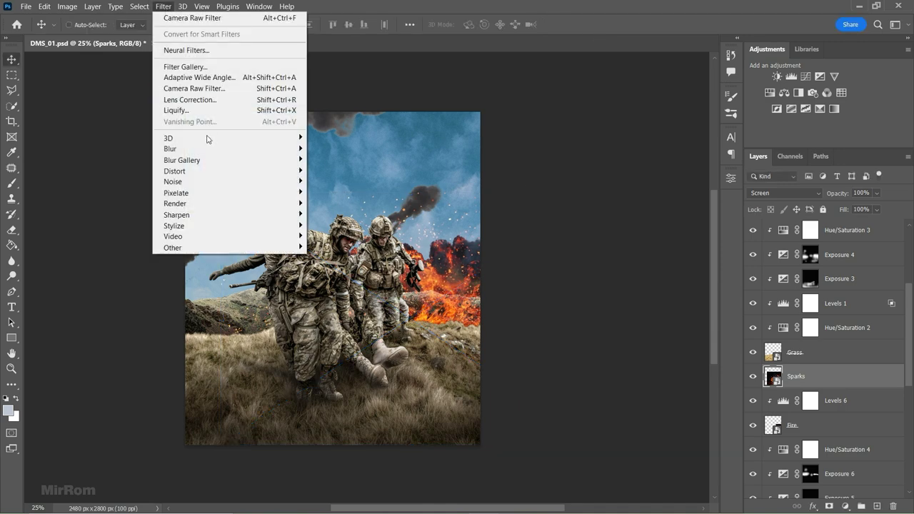
{"action": "left_click", "coordinate": [329, 217]}
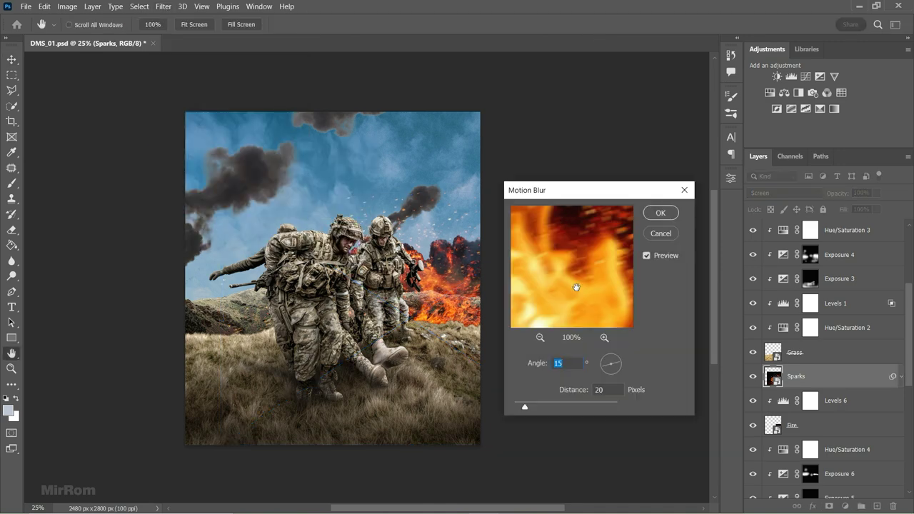
{"action": "double_click", "coordinate": [568, 362]}
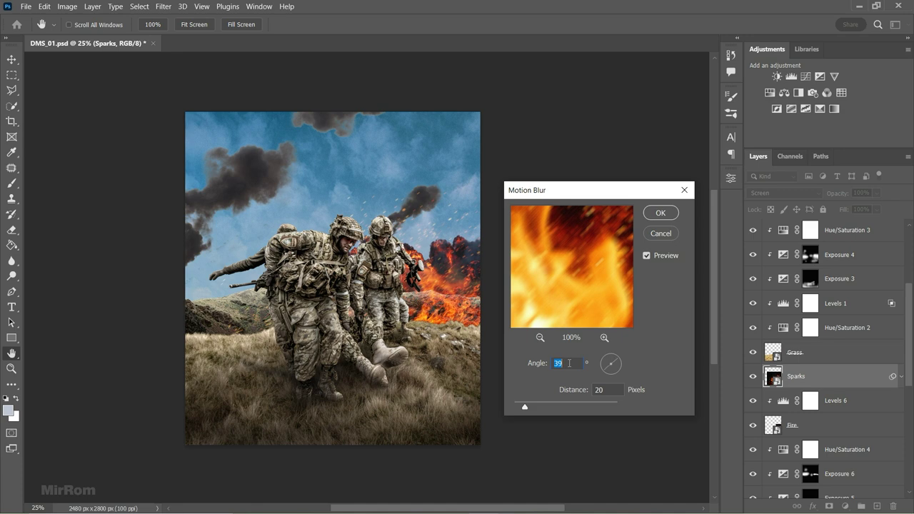
{"action": "key", "text": "Tab"}
{"action": "key", "text": "Down"}
{"action": "key", "text": "Down"}
{"action": "key", "text": "Down"}
{"action": "left_click", "coordinate": [655, 214]}
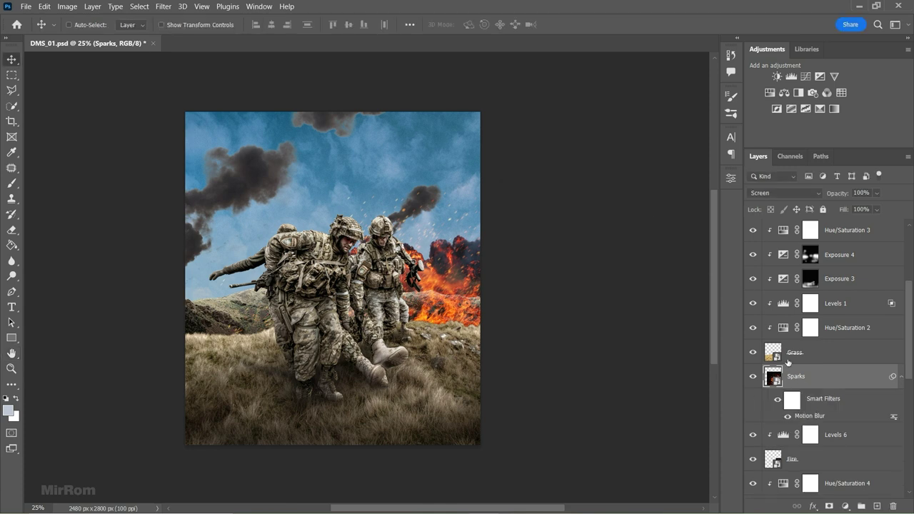
Skew the sparks, stretch them about 149% taller over the fire, and add a layer mask
{"action": "key", "text": "ctrl+t"}
{"action": "key", "text": "Return"}
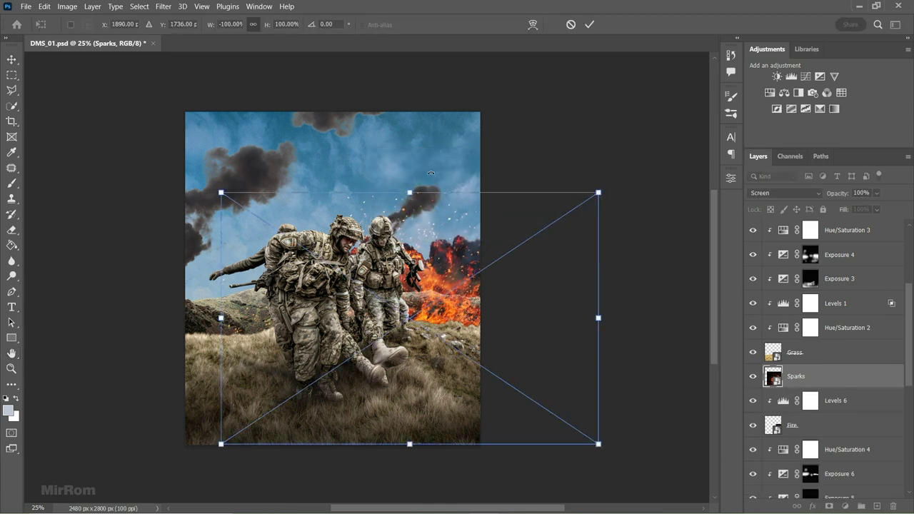
{"action": "right_click", "coordinate": [451, 231]}
{"action": "left_click", "coordinate": [493, 275]}
{"action": "left_click_drag", "start_coordinate": [408, 192], "coordinate": [440, 192]}
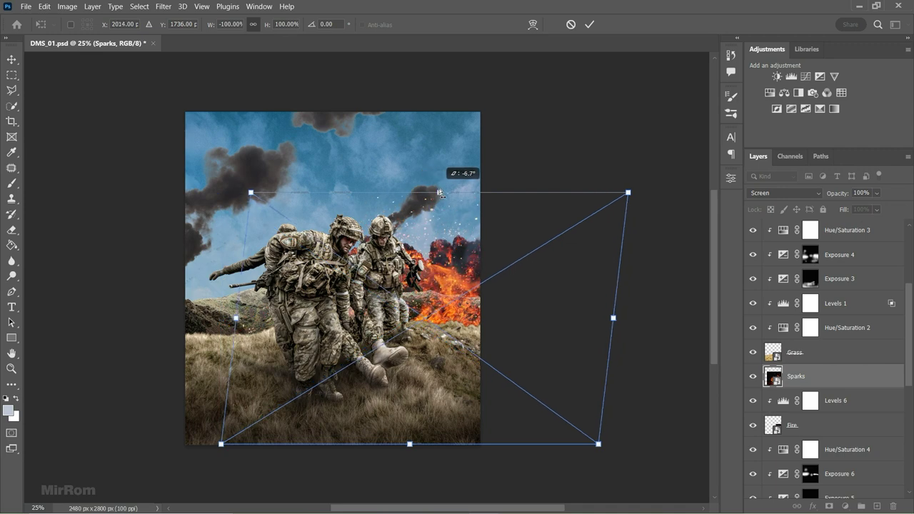
{"action": "left_click_drag", "start_coordinate": [360, 443], "coordinate": [335, 503]}
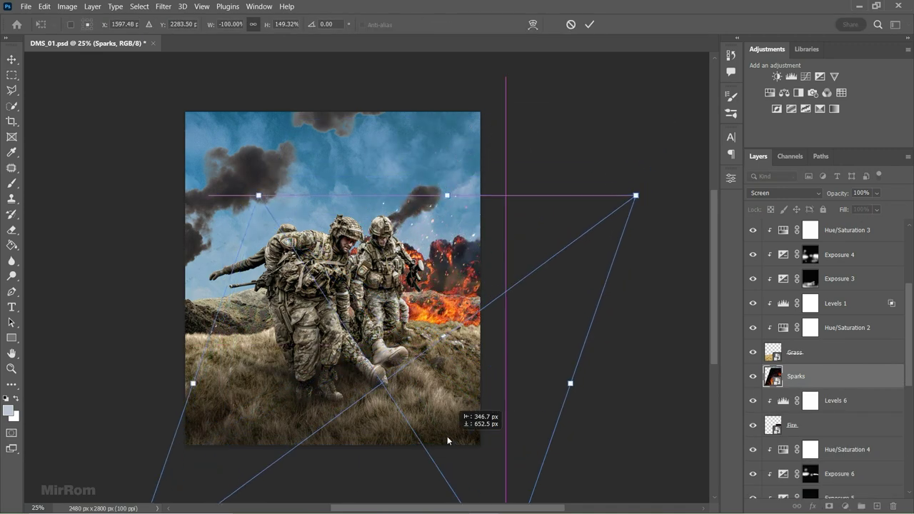
{"action": "left_click_drag", "start_coordinate": [635, 352], "coordinate": [542, 393]}
{"action": "key", "text": "Return"}
{"action": "left_click_drag", "start_coordinate": [542, 223], "coordinate": [629, 337]}
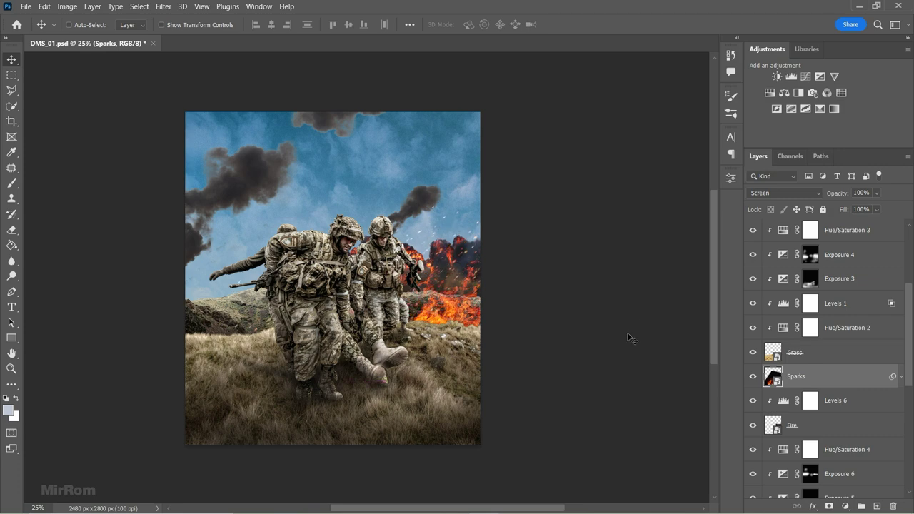
{"action": "left_click", "coordinate": [828, 506]}
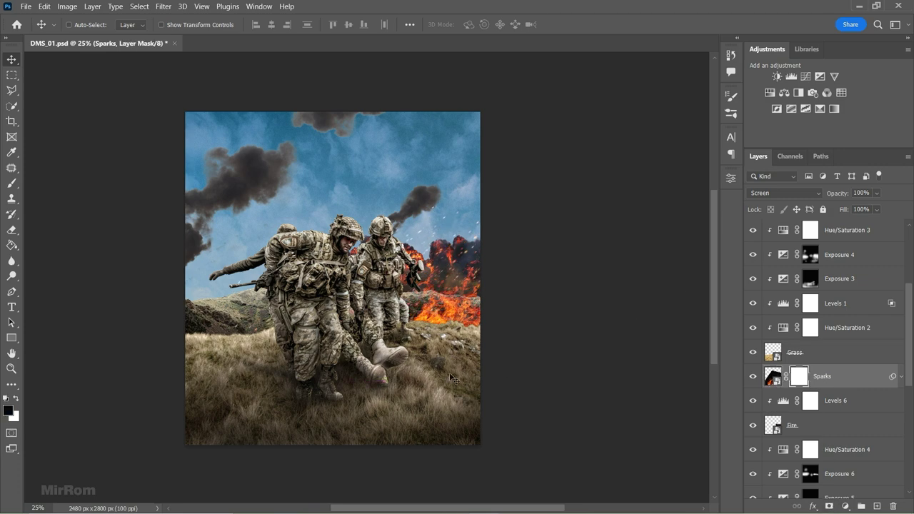
Paint black on the Sparks mask to hide the sparks over the grass near the boots
{"action": "key", "text": "b"}
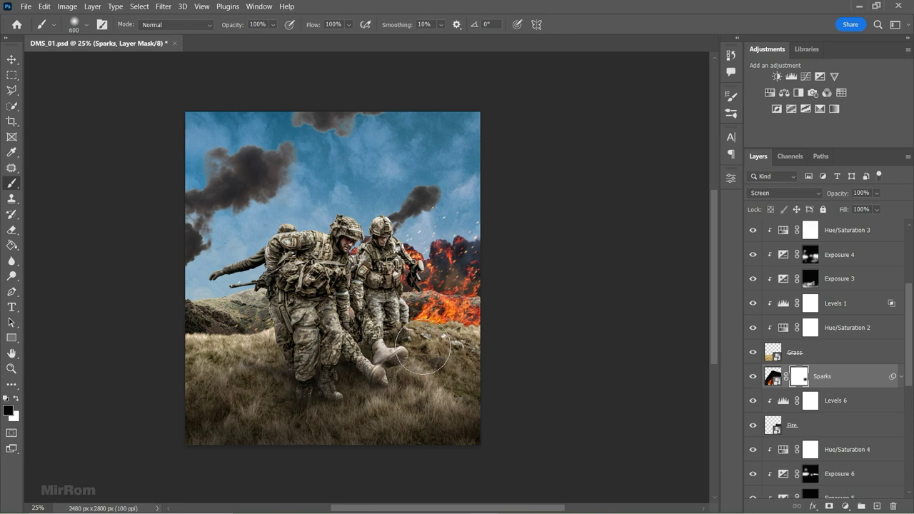
{"action": "mouse_move", "coordinate": [421, 348]}
{"action": "left_mouse_down"}
{"action": "mouse_move", "coordinate": [510, 367]}
{"action": "mouse_move", "coordinate": [281, 388]}
{"action": "mouse_move", "coordinate": [163, 332]}
{"action": "mouse_move", "coordinate": [449, 391]}
{"action": "left_mouse_up"}
{"action": "key", "text": "v"}
Add a Levels adjustment clipped to Sparks, raising the black input to 48 to darken them
{"action": "left_click", "coordinate": [791, 77]}
{"action": "key", "text": "ctrl+alt+g"}
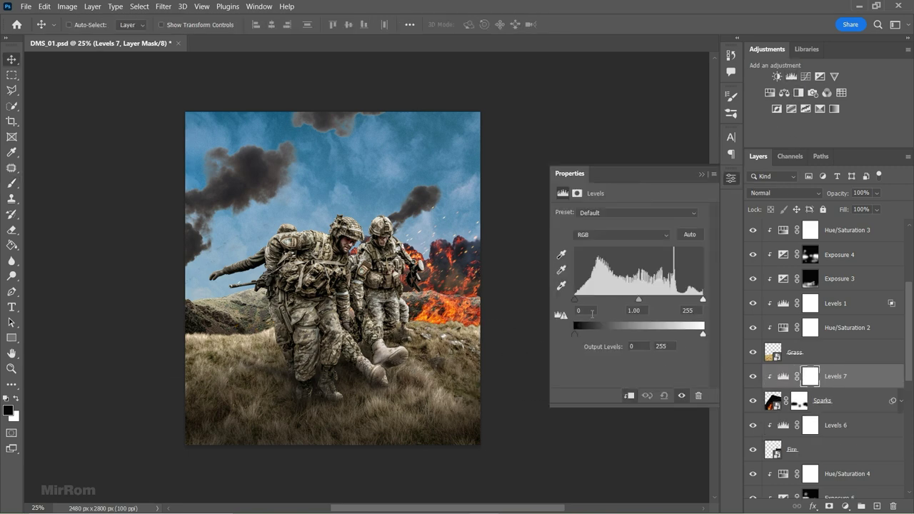
{"action": "mouse_move", "coordinate": [574, 300]}
{"action": "left_mouse_down"}
{"action": "mouse_move", "coordinate": [600, 305]}
{"action": "mouse_move", "coordinate": [582, 303]}
{"action": "left_mouse_up"}
{"action": "left_click", "coordinate": [701, 175]}
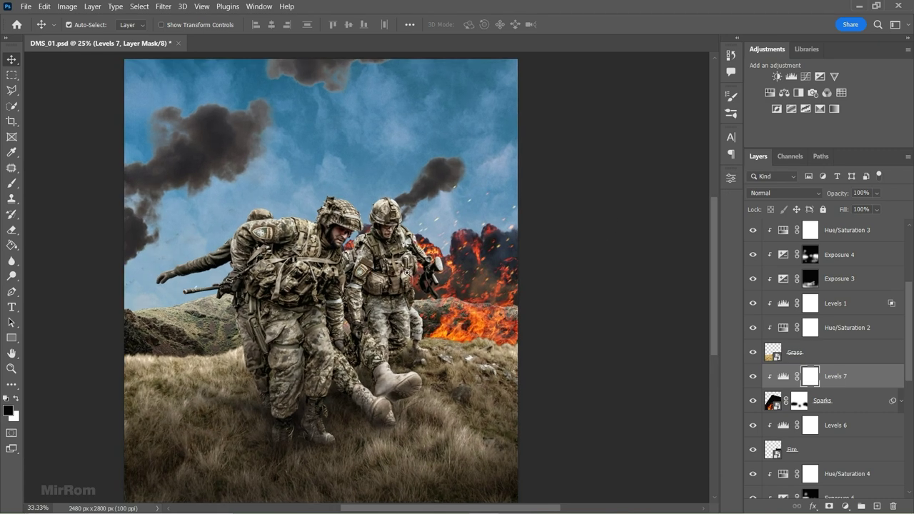
Check the result on Levels 7, then select the Hue/Saturation 4 adjustment mask
{"action": "key", "text": "ctrl+plus"}
{"action": "left_click", "coordinate": [783, 376]}
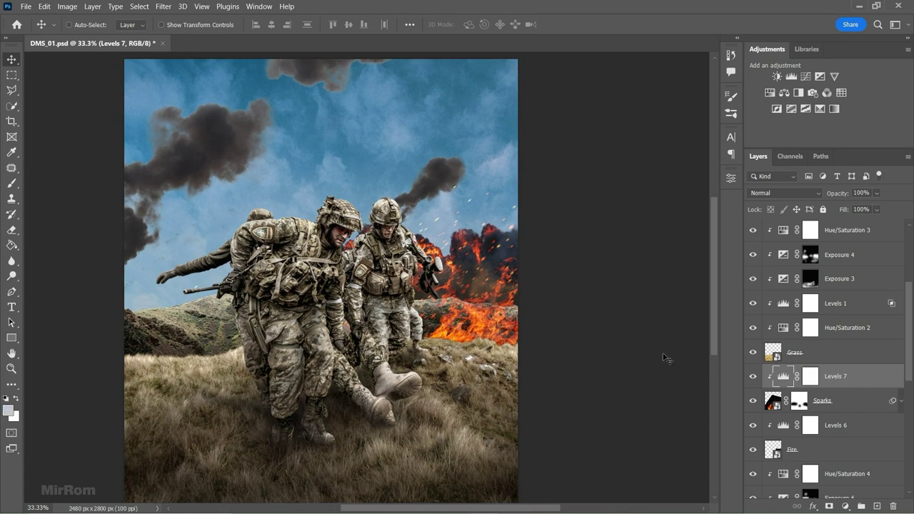
{"action": "key", "text": "ctrl+minus"}
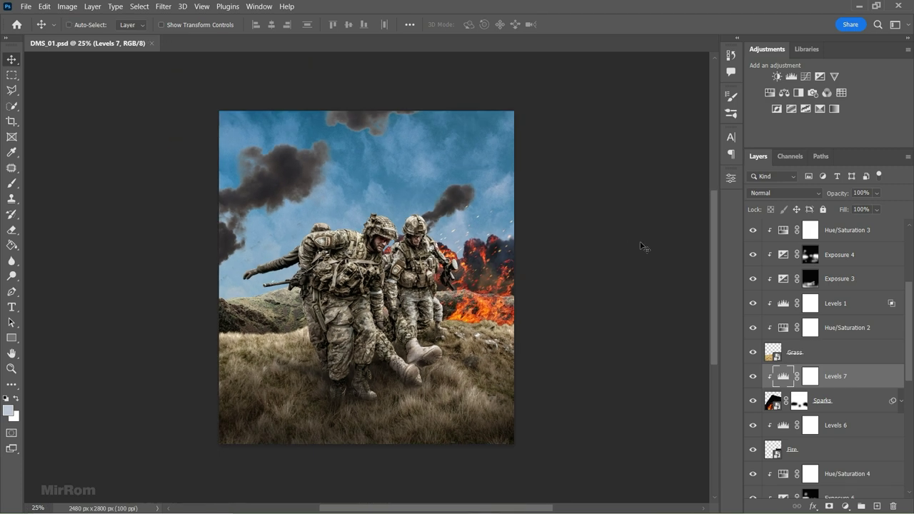
{"action": "scroll", "coordinate": [911, 331], "scroll_direction": "down", "scroll_amount": 5}
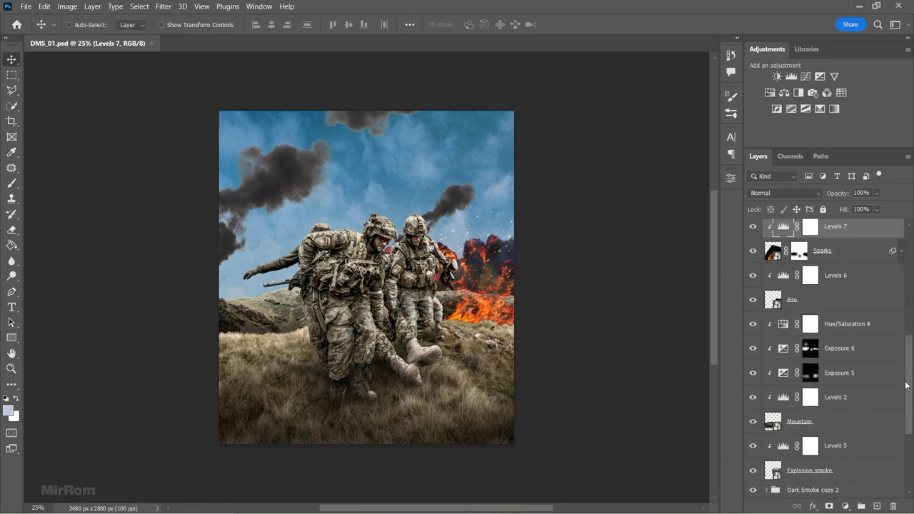
{"action": "left_click", "coordinate": [849, 325]}
{"action": "scroll", "coordinate": [464, 319], "scroll_direction": "up", "scroll_amount": 1}
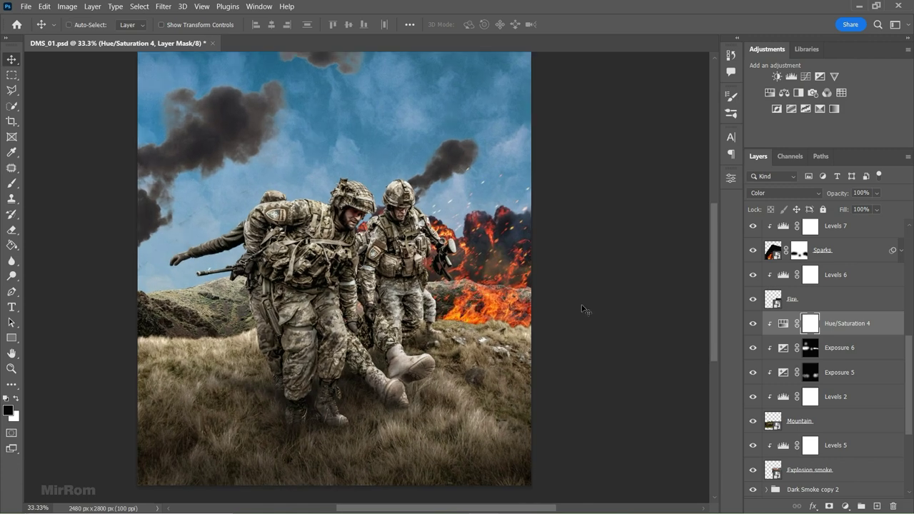
Add a clipped Overlay Hue/Saturation layer, colorized at hue 20, saturation 56, lightness +11
{"action": "scroll", "coordinate": [554, 305], "scroll_direction": "up", "scroll_amount": 1}
{"action": "left_click", "coordinate": [769, 93]}
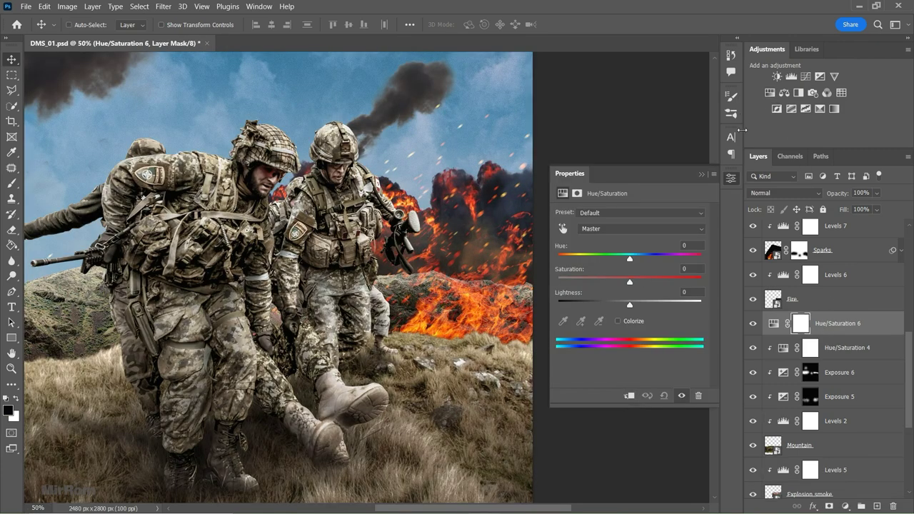
{"action": "left_click", "coordinate": [784, 193]}
{"action": "left_click", "coordinate": [786, 340]}
{"action": "key", "text": "ctrl+alt+g"}
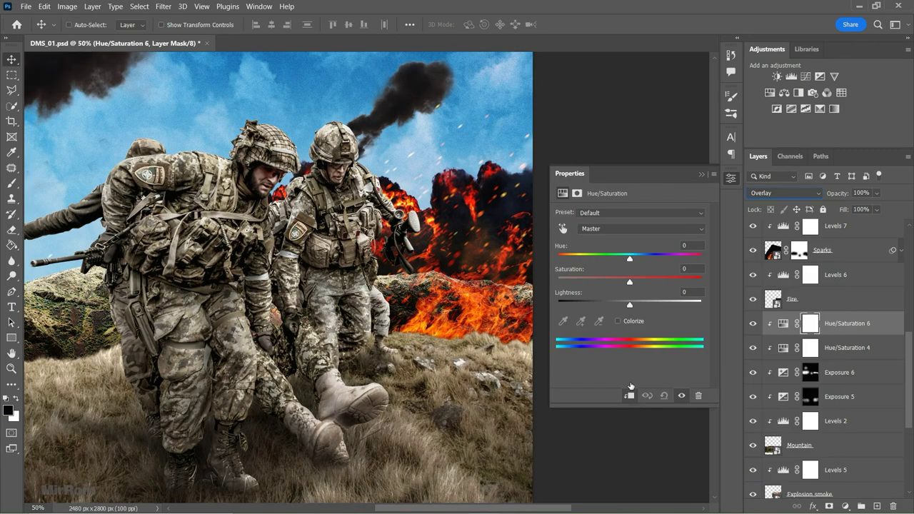
{"action": "left_click", "coordinate": [617, 321]}
{"action": "left_click_drag", "start_coordinate": [646, 258], "coordinate": [570, 260]}
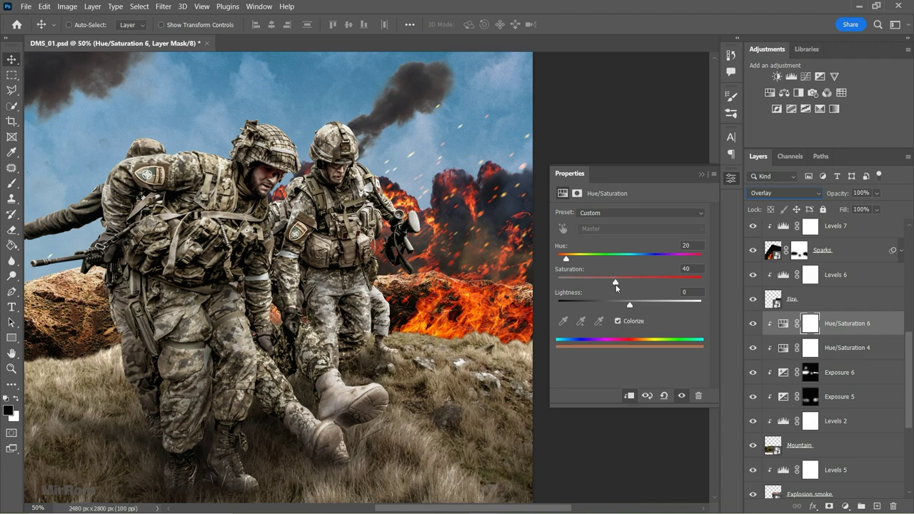
{"action": "left_click_drag", "start_coordinate": [626, 284], "coordinate": [633, 284]}
{"action": "left_click_drag", "start_coordinate": [630, 304], "coordinate": [636, 306]}
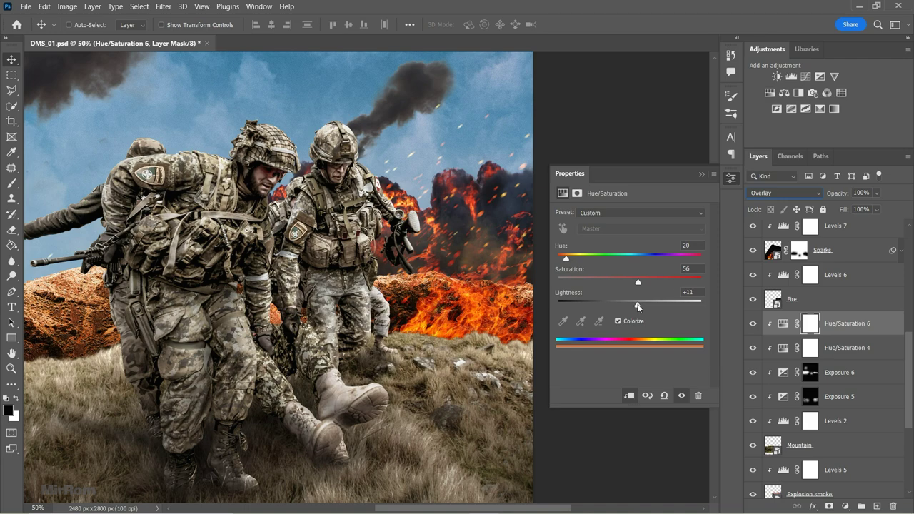
{"action": "left_click", "coordinate": [810, 359]}
Invert the tint's mask and paint white at 72% opacity on the ground near the fire
{"action": "key", "text": "ctrl+i"}
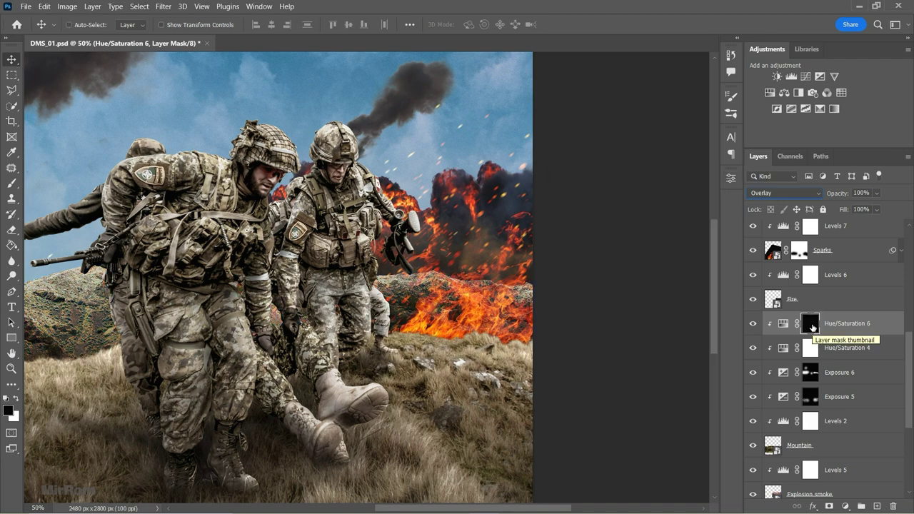
{"action": "key", "text": "b"}
{"action": "key", "text": "x"}
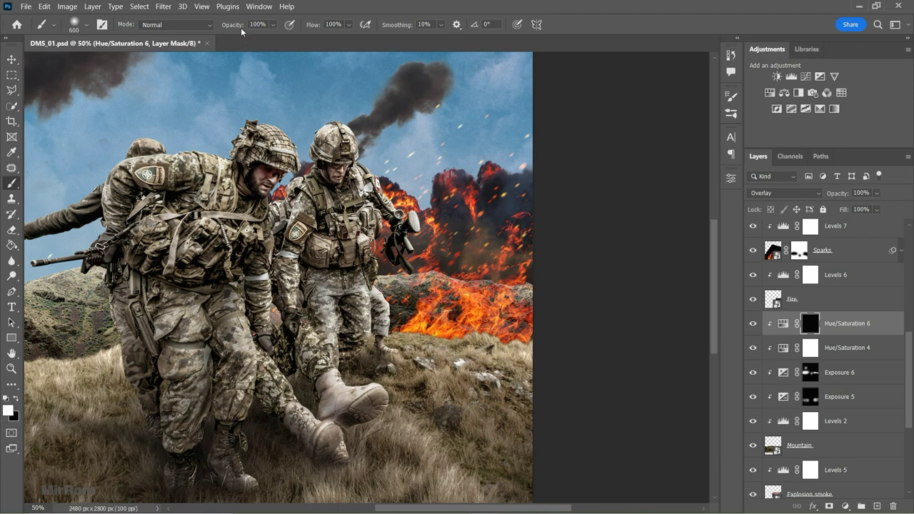
{"action": "left_click_drag", "start_coordinate": [235, 29], "coordinate": [223, 28]}
{"action": "key", "text": "bracketleft"}
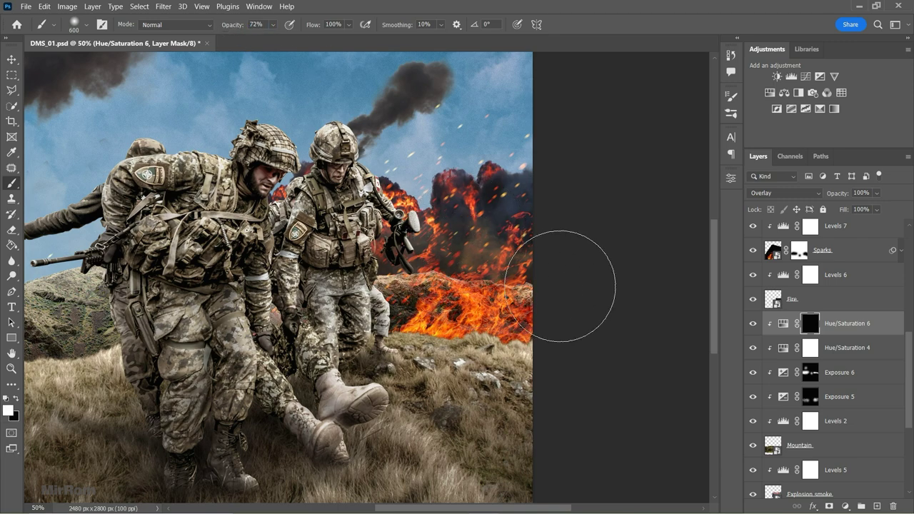
{"action": "left_click_drag", "start_coordinate": [571, 275], "coordinate": [450, 260]}
{"action": "key", "text": "bracketleft"}
{"action": "key", "text": "bracketleft"}
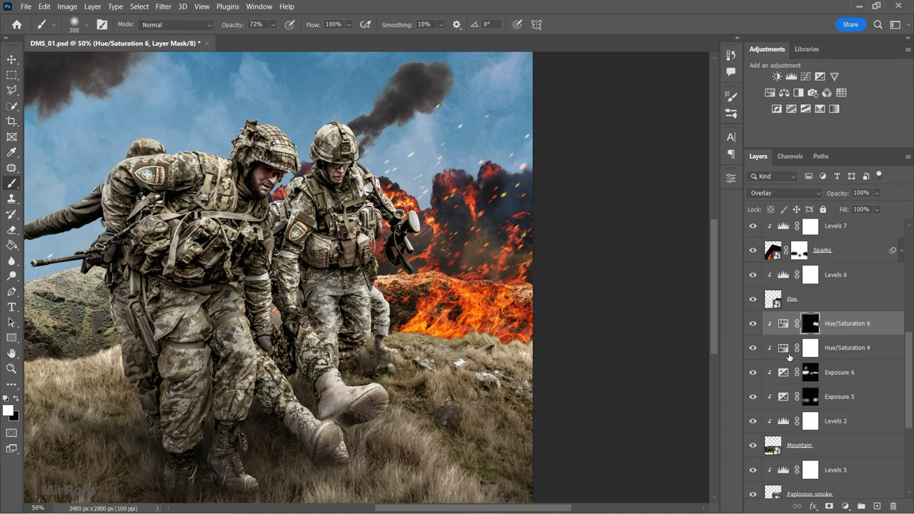
{"action": "key", "text": "ctrl+minus"}
Duplicate the warm tint, clip it to Curves 1, and paint its glow onto the grass beside the fire
{"action": "scroll", "coordinate": [842, 372], "scroll_direction": "up", "scroll_amount": 2}
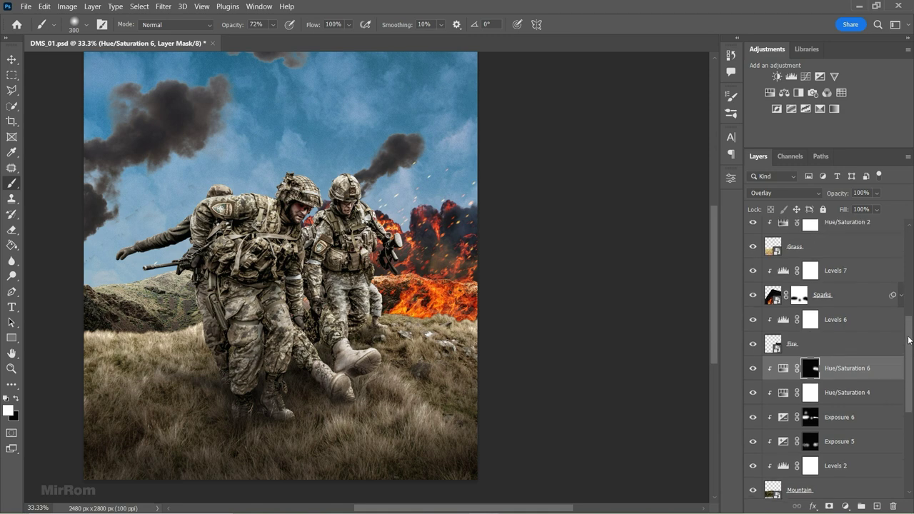
{"action": "scroll", "coordinate": [850, 382], "scroll_direction": "up", "scroll_amount": 1}
{"action": "key", "text": "ctrl+j"}
{"action": "left_click_drag", "start_coordinate": [830, 383], "coordinate": [807, 236]}
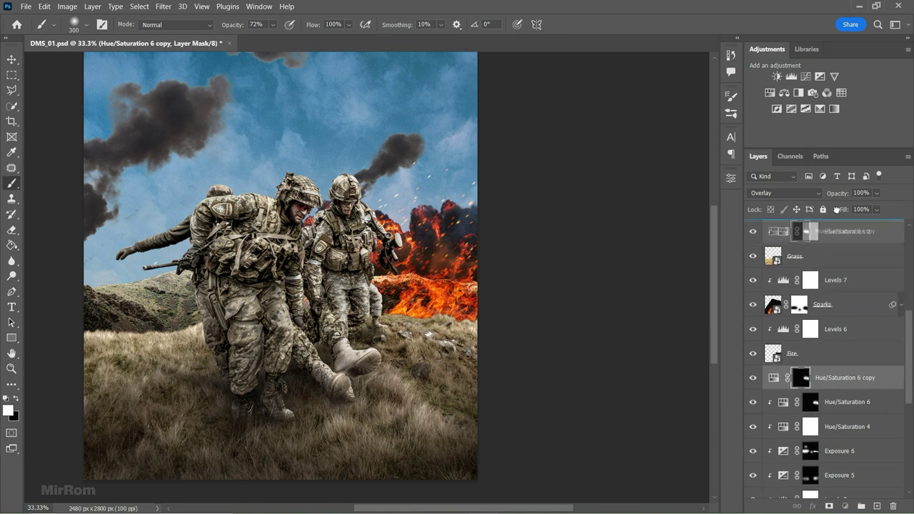
{"action": "left_click", "coordinate": [819, 266], "text": "alt"}
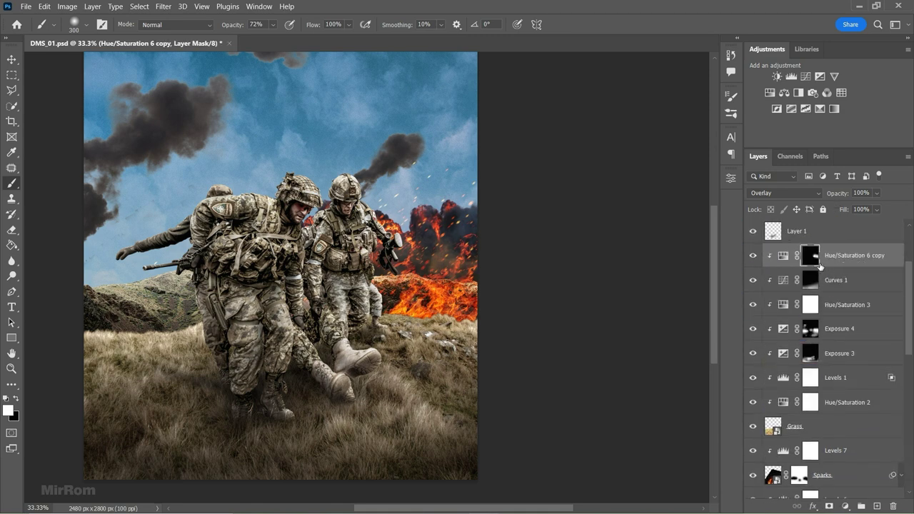
{"action": "left_click", "coordinate": [813, 260], "text": "shift"}
{"action": "key", "text": "]"}
{"action": "key", "text": "]"}
{"action": "key", "text": "]"}
{"action": "left_click_drag", "start_coordinate": [464, 314], "coordinate": [400, 299]}
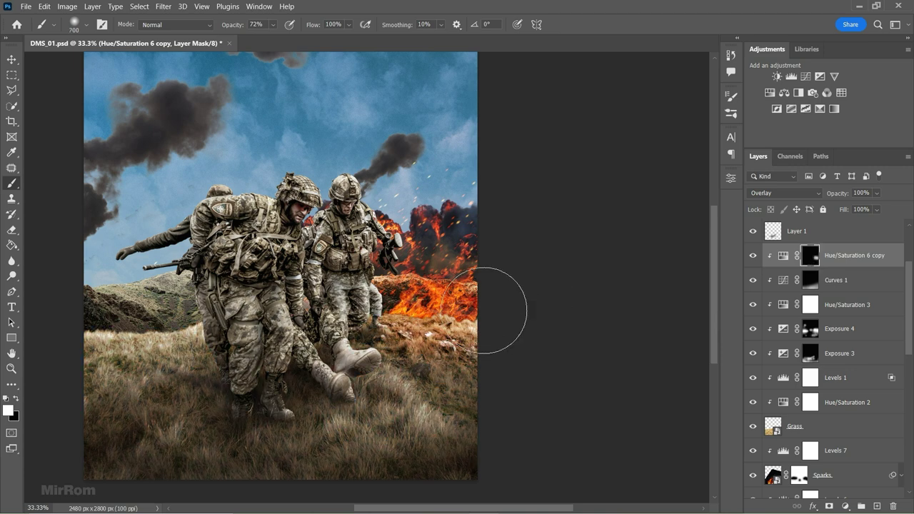
{"action": "key", "text": "bracketleft"}
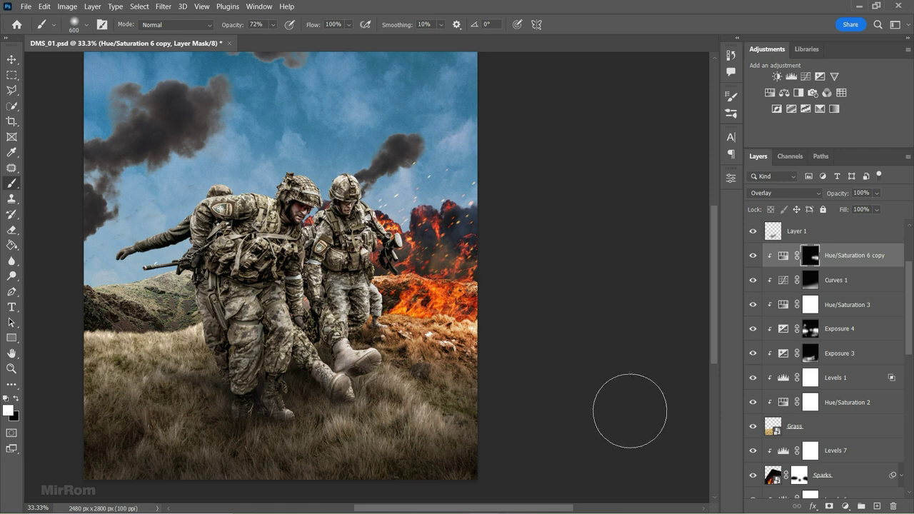
Put another copy of the tint above Soldiers, clipped, with its mask inverted to hide it
{"action": "scroll", "coordinate": [912, 268], "scroll_direction": "up", "scroll_amount": 3}
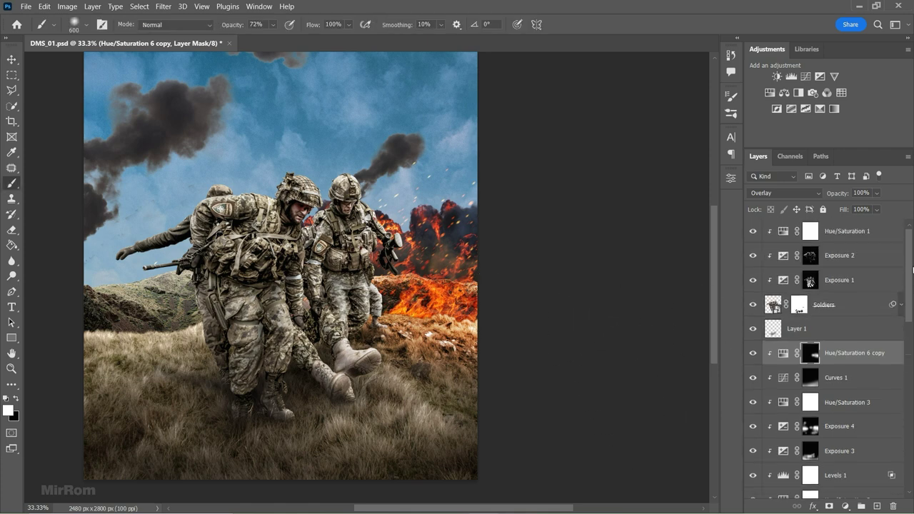
{"action": "left_click_drag", "start_coordinate": [853, 354], "coordinate": [814, 235]}
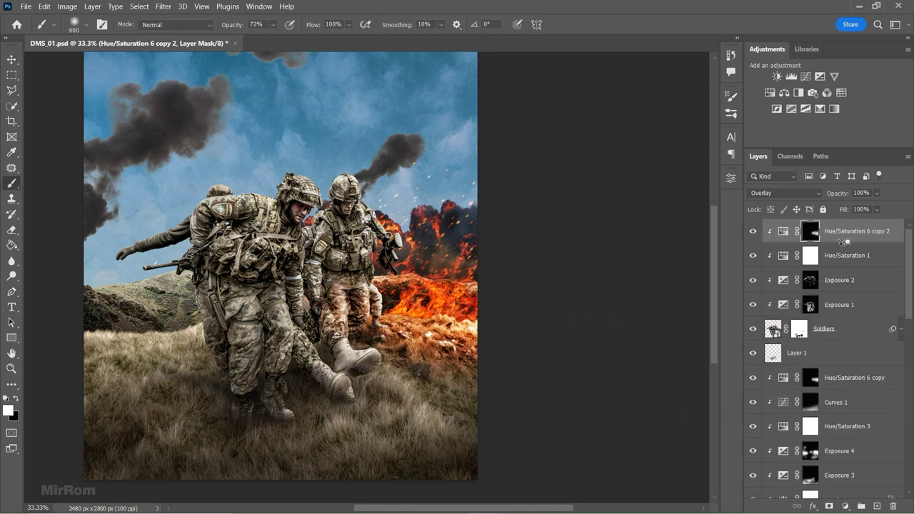
{"action": "key", "text": "ctrl+i"}
{"action": "key", "text": "ctrl+BackSpace"}
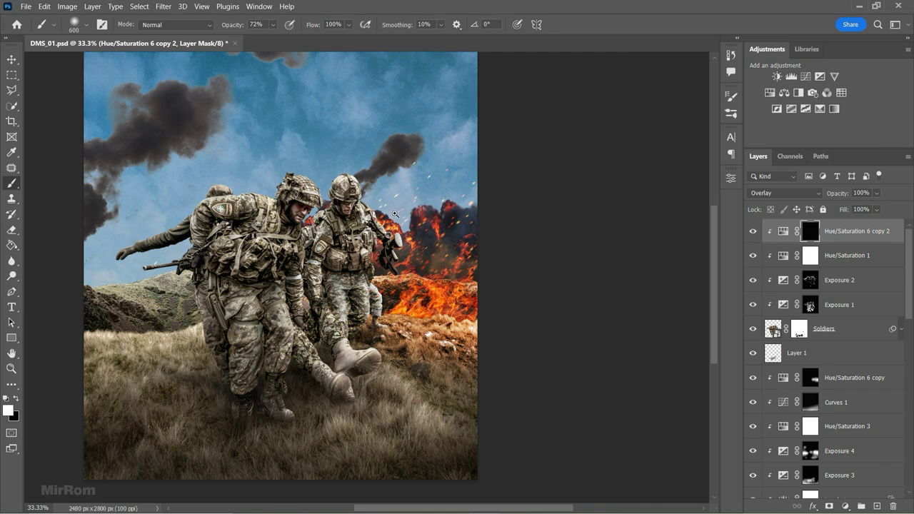
{"action": "scroll", "coordinate": [395, 213], "scroll_direction": "up", "scroll_amount": 2}
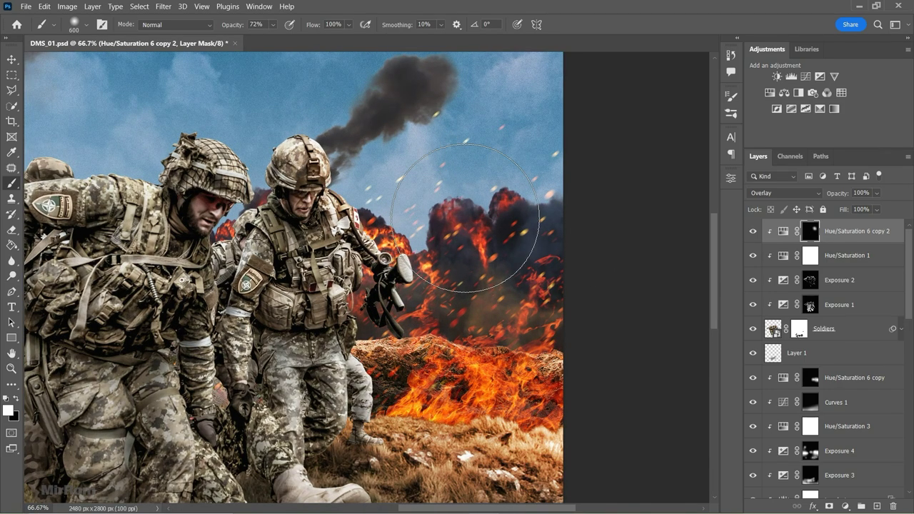
Paint fire glow onto the soldier nearest the explosion with 250 and 125 brushes, then 32% opacity
{"action": "key", "text": "bracketleft"}
{"action": "key", "text": "bracketleft"}
{"action": "key", "text": "bracketleft"}
{"action": "left_click_drag", "start_coordinate": [386, 250], "coordinate": [378, 422]}
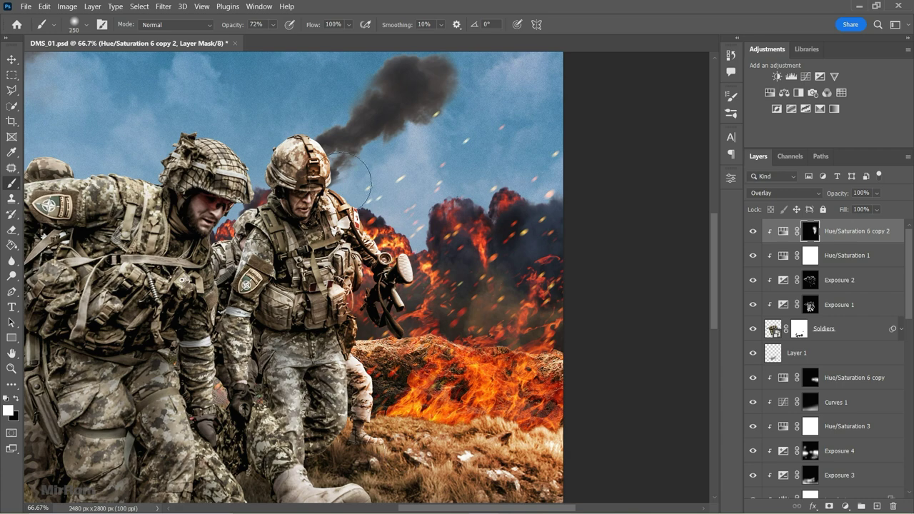
{"action": "key", "text": "bracketleft"}
{"action": "left_click_drag", "start_coordinate": [342, 364], "coordinate": [374, 464]}
{"action": "scroll", "coordinate": [374, 428], "scroll_direction": "down", "scroll_amount": 3}
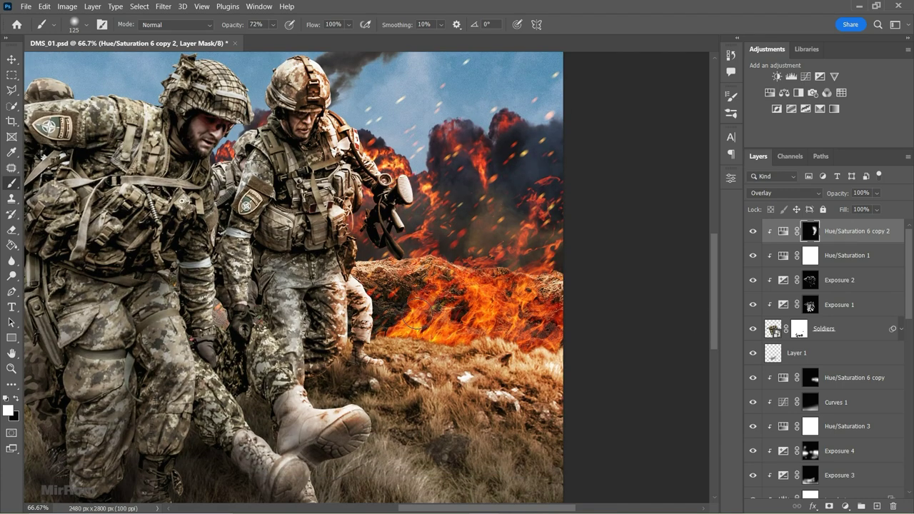
{"action": "key", "text": "bracketright"}
{"action": "key", "text": "3"}
{"action": "key", "text": "2"}
{"action": "key", "text": "bracketright"}
{"action": "key", "text": "bracketright"}
{"action": "key", "text": "bracketright"}
{"action": "key", "text": "ctrl+minus"}
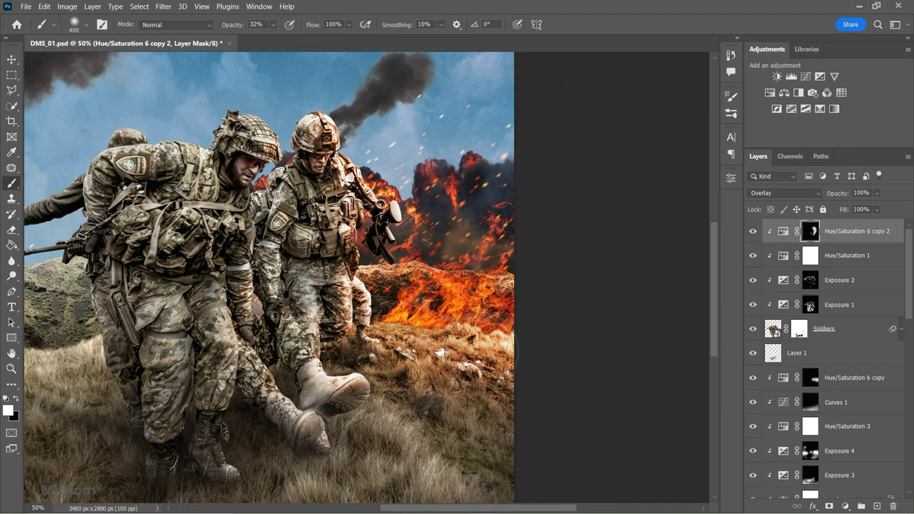
{"action": "key", "text": "v"}
{"action": "key", "text": "ctrl+minus"}
{"action": "key", "text": "ctrl+minus"}
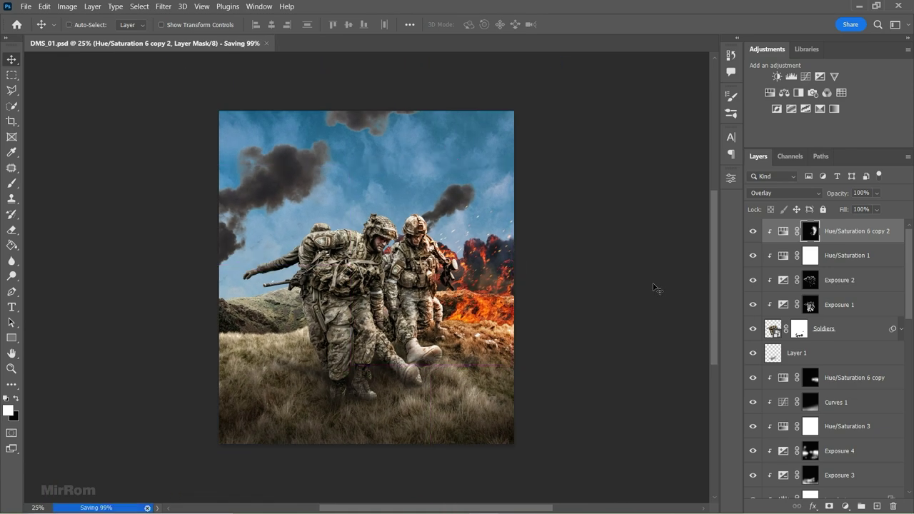
Widen and slightly rotate the Explosion smoke layer with Free Transform
{"action": "key", "text": "ctrl+minus"}
{"action": "scroll", "coordinate": [908, 347], "scroll_direction": "down", "scroll_amount": 3}
{"action": "scroll", "coordinate": [908, 346], "scroll_direction": "down", "scroll_amount": 5}
{"action": "left_click", "coordinate": [809, 433]}
{"action": "key", "text": "ctrl+t"}
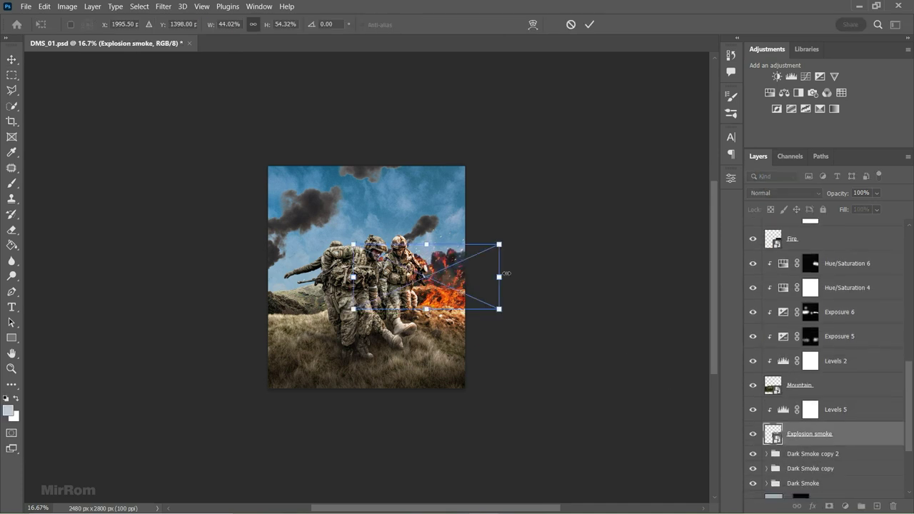
{"action": "left_click_drag", "start_coordinate": [445, 241], "coordinate": [356, 242]}
{"action": "left_click_drag", "start_coordinate": [528, 276], "coordinate": [553, 280]}
{"action": "key", "text": "Return"}
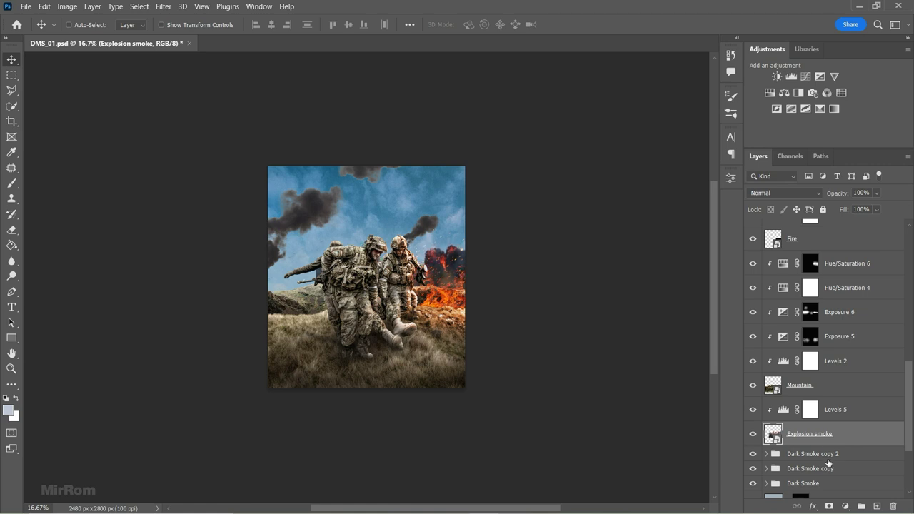
Add a layer mask to Explosion smoke and paint black to hide part of the cloud
{"action": "left_click", "coordinate": [828, 506]}
{"action": "key", "text": "d"}
{"action": "key", "text": "b"}
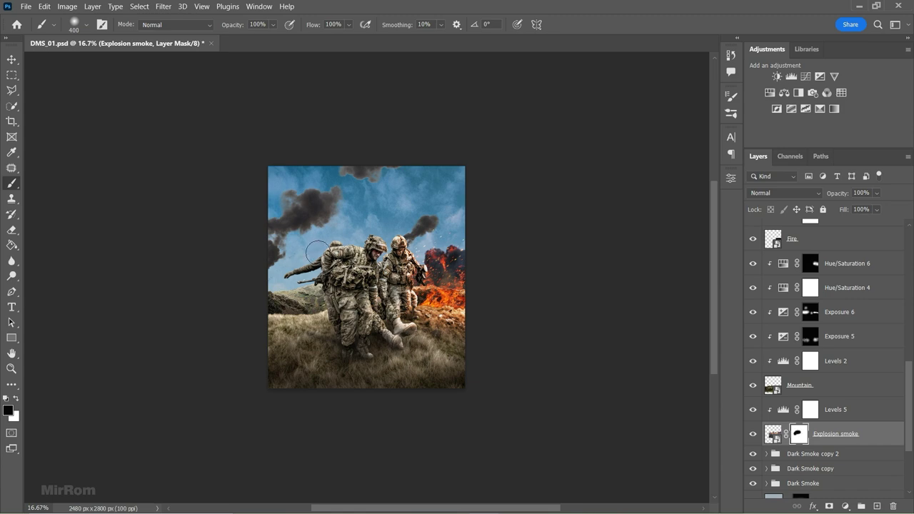
{"action": "key", "text": "v"}
Zoom to 25% and select the Hue/Saturation 6 copy layer
{"action": "key", "text": "ctrl+plus"}
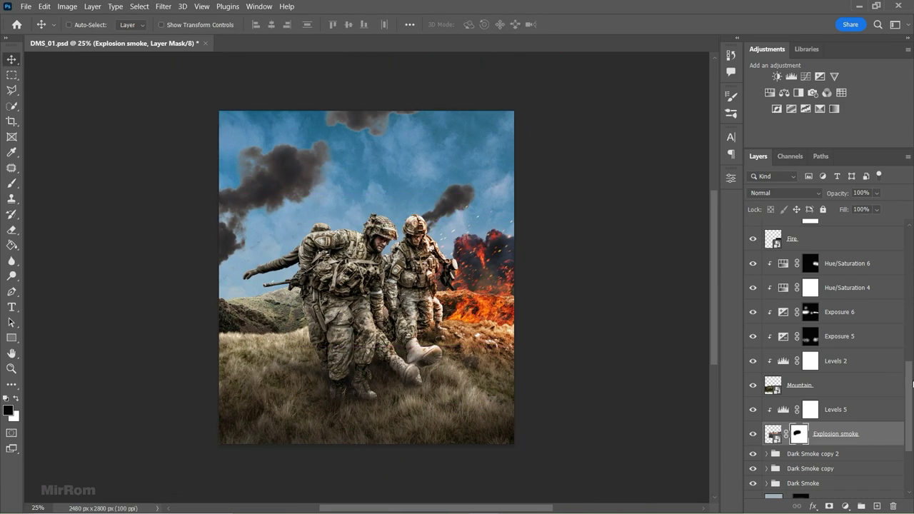
{"action": "scroll", "coordinate": [912, 384], "scroll_direction": "up", "scroll_amount": 3}
{"action": "scroll", "coordinate": [912, 384], "scroll_direction": "up", "scroll_amount": 2}
{"action": "scroll", "coordinate": [912, 384], "scroll_direction": "up", "scroll_amount": 3}
{"action": "scroll", "coordinate": [912, 384], "scroll_direction": "up", "scroll_amount": 3}
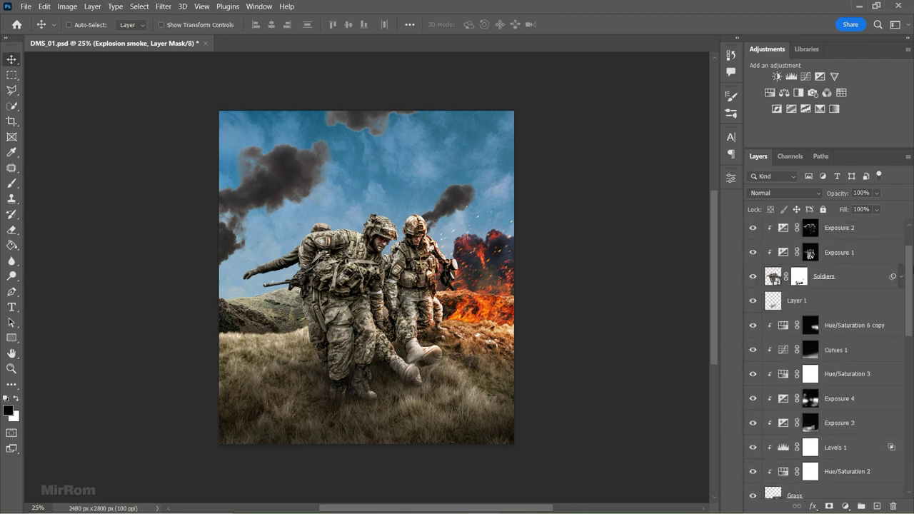
{"action": "left_click", "coordinate": [871, 326]}
{"action": "scroll", "coordinate": [908, 255], "scroll_direction": "up", "scroll_amount": 1}
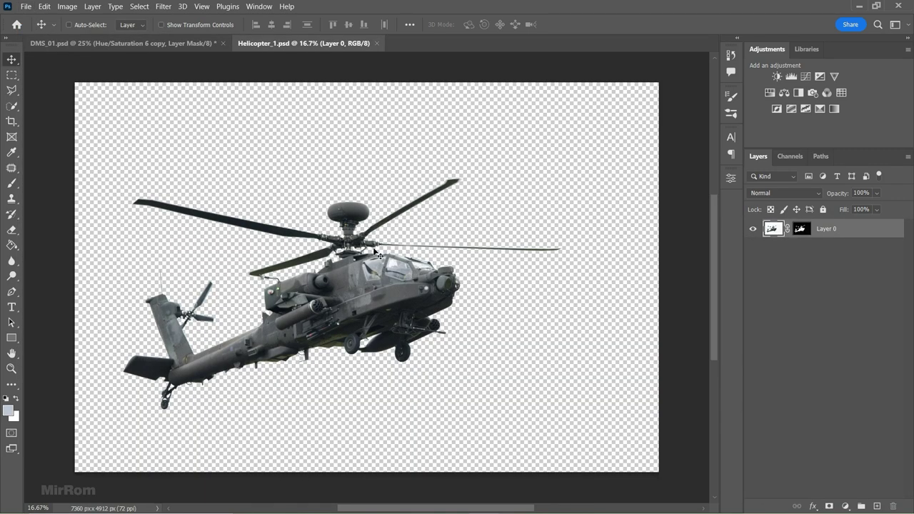
Bring the first helicopter into the composite and name its layer Helicopter_1
{"action": "left_click_drag", "start_coordinate": [328, 186], "coordinate": [469, 244]}
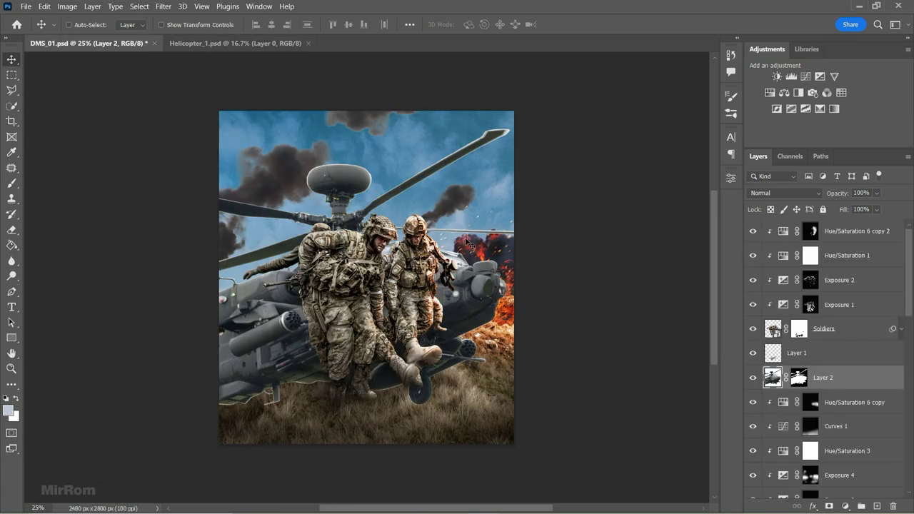
{"action": "double_click", "coordinate": [823, 378]}
{"action": "type", "text": "Helicopter 1"}
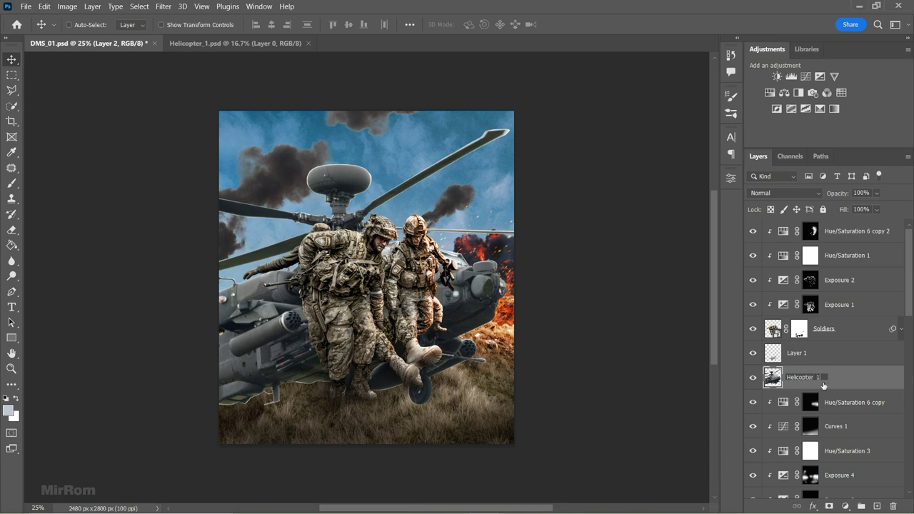
{"action": "double_click", "coordinate": [823, 383]}
{"action": "type", "text": "Helicopter_"}
{"action": "key", "text": "Return"}
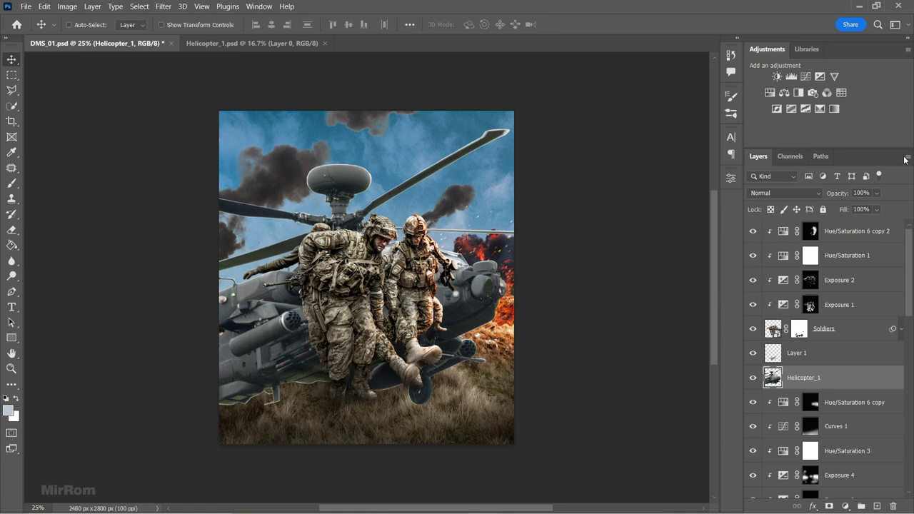
Convert Helicopter_1 to a smart object and shrink it into the upper-right sky
{"action": "right_click", "coordinate": [836, 379]}
{"action": "left_click", "coordinate": [841, 314]}
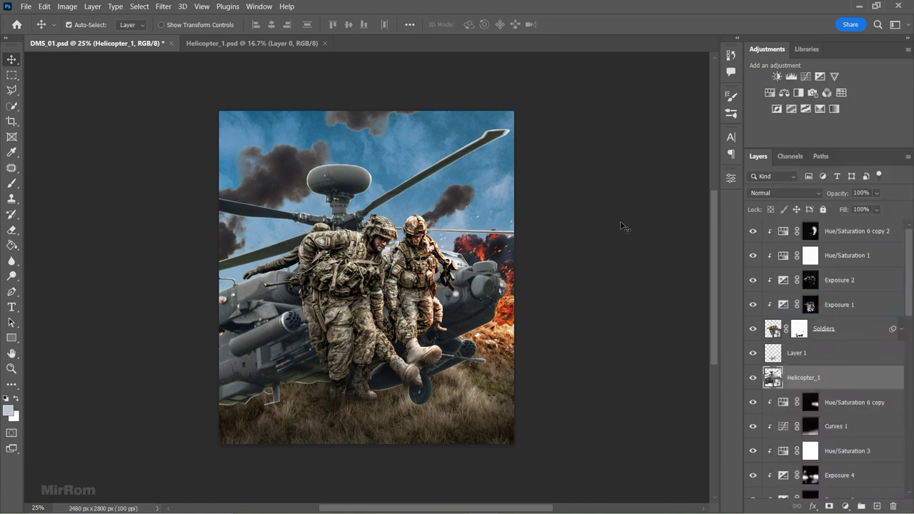
{"action": "key", "text": "ctrl+t"}
{"action": "left_click_drag", "start_coordinate": [660, 129], "coordinate": [330, 228]}
{"action": "left_click_drag", "start_coordinate": [261, 302], "coordinate": [382, 192]}
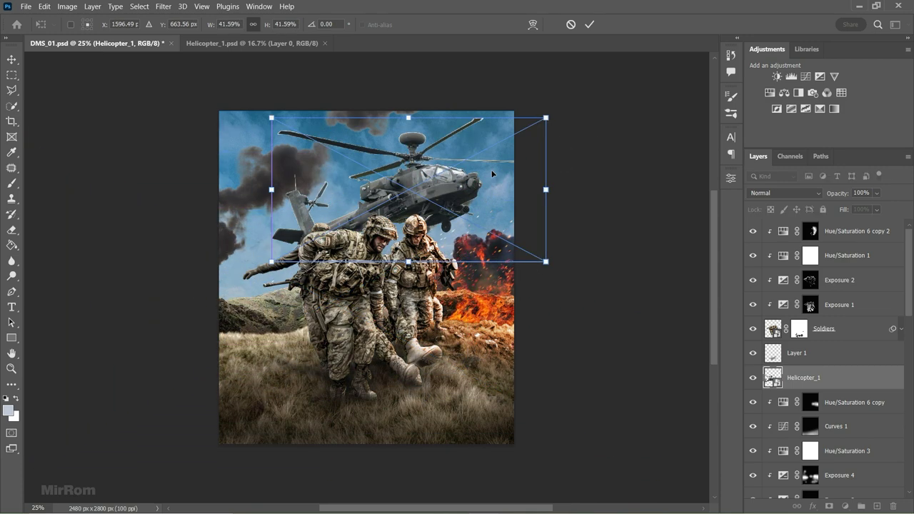
{"action": "left_click_drag", "start_coordinate": [546, 117], "coordinate": [468, 172]}
{"action": "left_click_drag", "start_coordinate": [409, 189], "coordinate": [442, 142]}
{"action": "left_click_drag", "start_coordinate": [500, 112], "coordinate": [465, 147]}
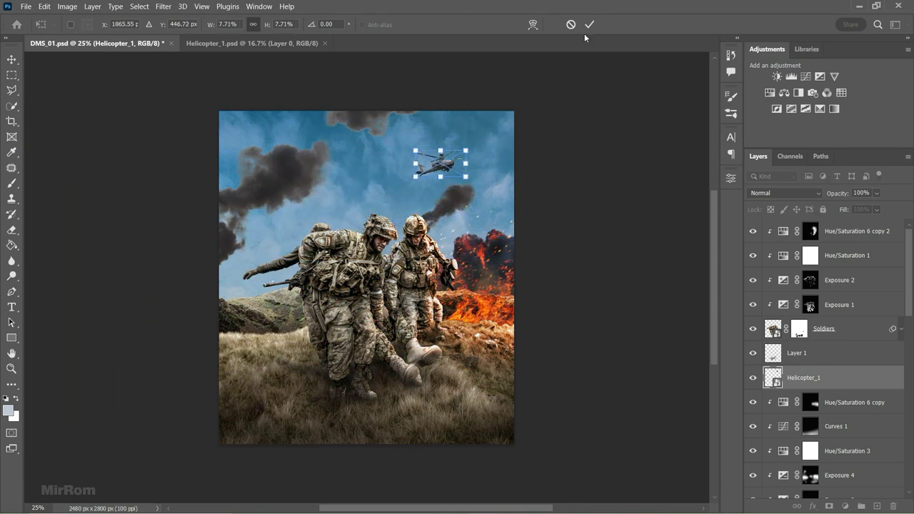
{"action": "left_click", "coordinate": [589, 24]}
{"action": "left_click_drag", "start_coordinate": [476, 178], "coordinate": [505, 152]}
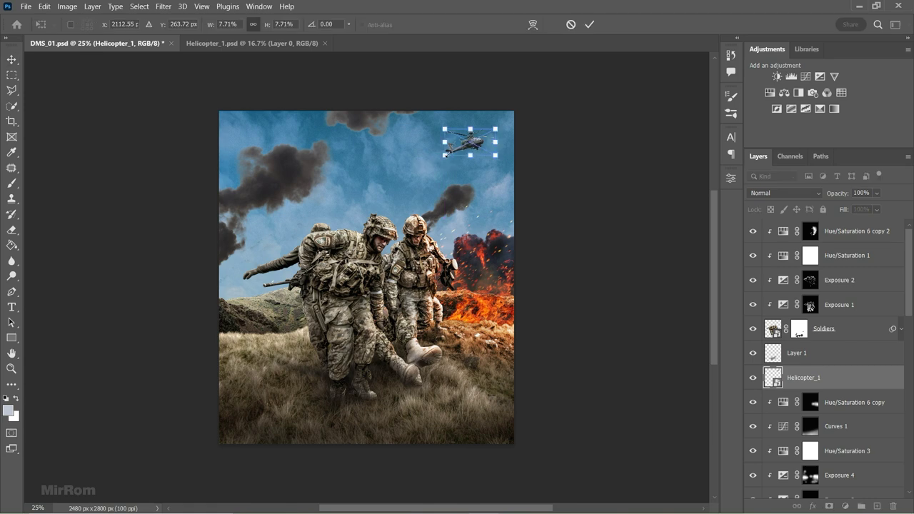
Bring in the second helicopter, apply its layer mask, and convert Helicopter_2 to a smart object
{"action": "left_click", "coordinate": [26, 6]}
{"action": "left_click", "coordinate": [250, 43]}
{"action": "left_click", "coordinate": [156, 45]}
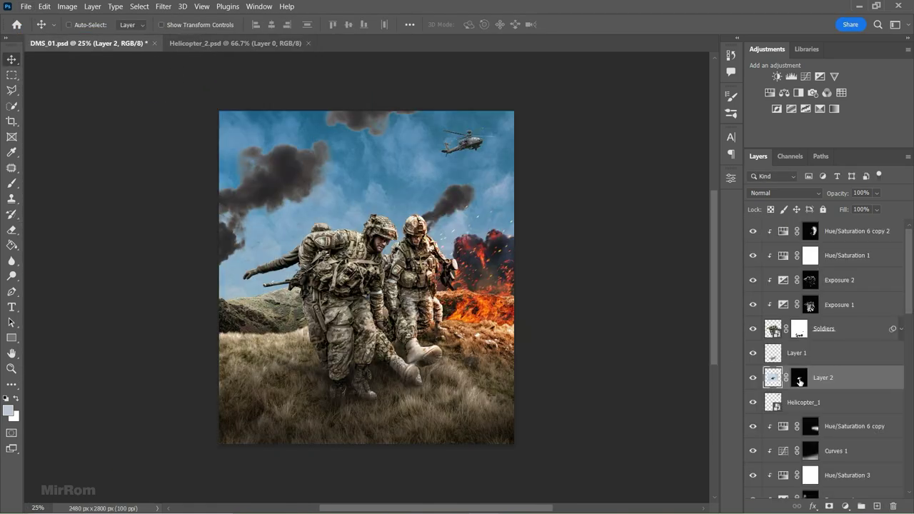
{"action": "right_click", "coordinate": [800, 382]}
{"action": "left_click", "coordinate": [813, 398]}
{"action": "type", "text": "Helicopter_2"}
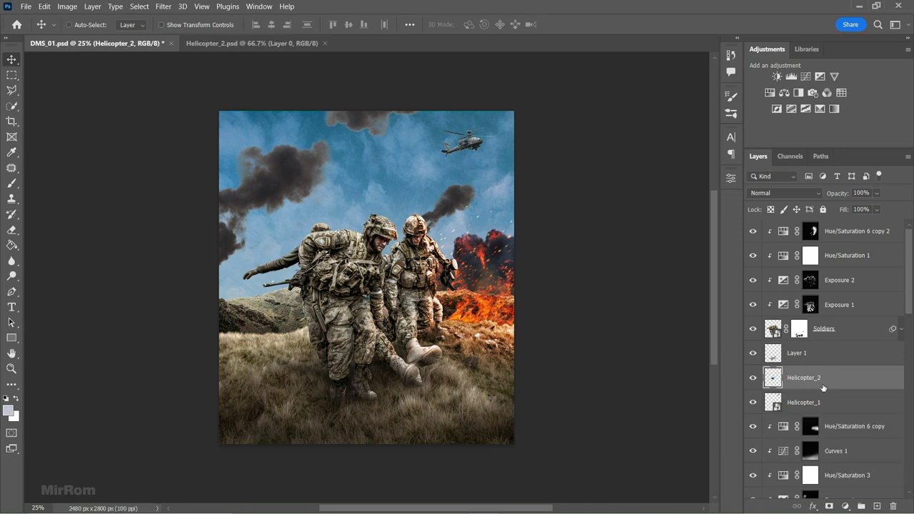
{"action": "left_click", "coordinate": [907, 156]}
{"action": "left_click", "coordinate": [816, 255]}
Move Helicopter_2 up into the sky, scale it smaller, and close its source document
{"action": "left_click_drag", "start_coordinate": [371, 288], "coordinate": [395, 170]}
{"action": "key", "text": "ctrl+t"}
{"action": "left_click_drag", "start_coordinate": [468, 153], "coordinate": [420, 177]}
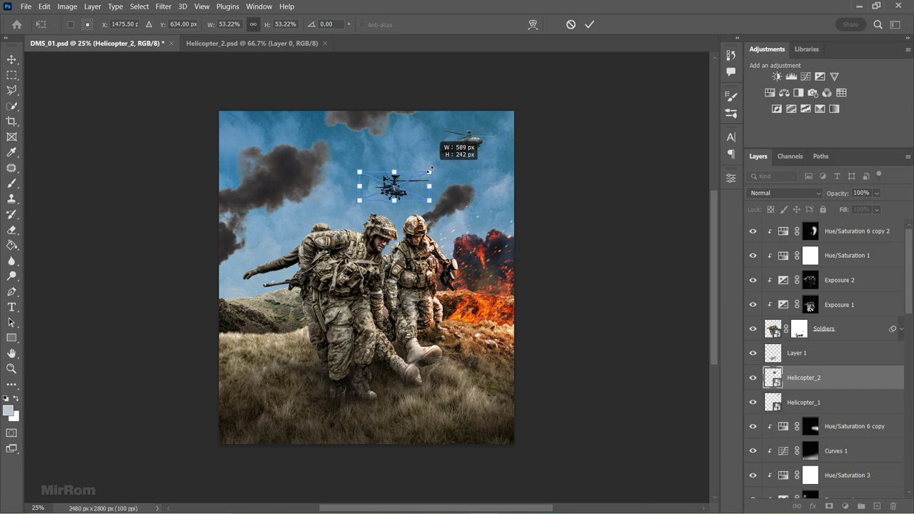
{"action": "key", "text": "Return"}
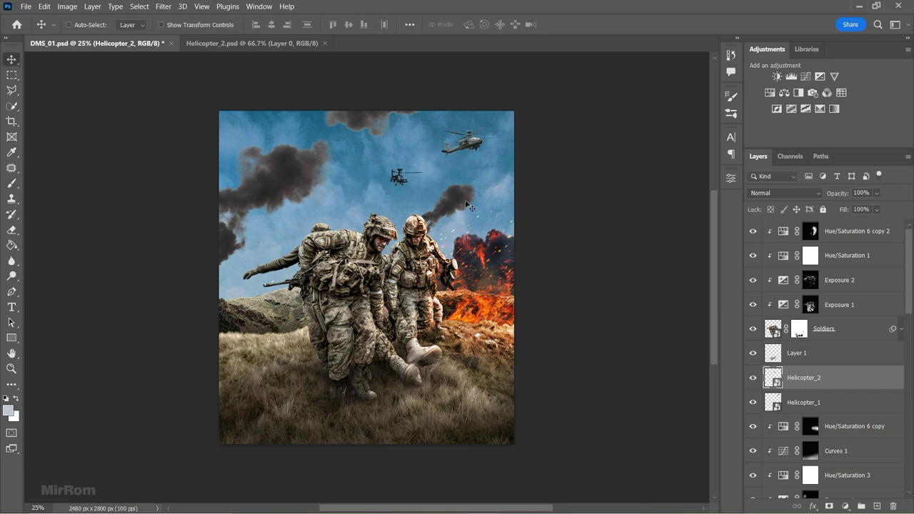
{"action": "left_click", "coordinate": [325, 43]}
Add a Levels adjustment clipped to Helicopter_1, slightly darkening its midtones
{"action": "left_click", "coordinate": [800, 404]}
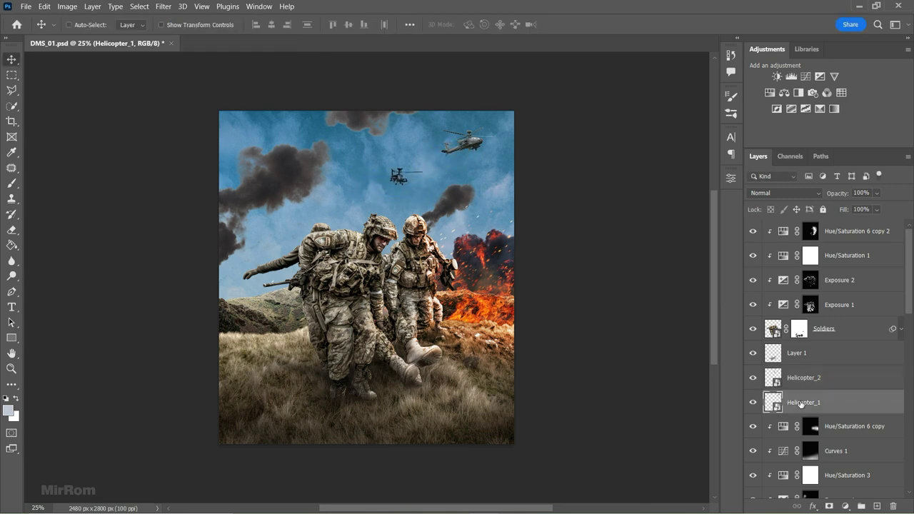
{"action": "left_click", "coordinate": [791, 77]}
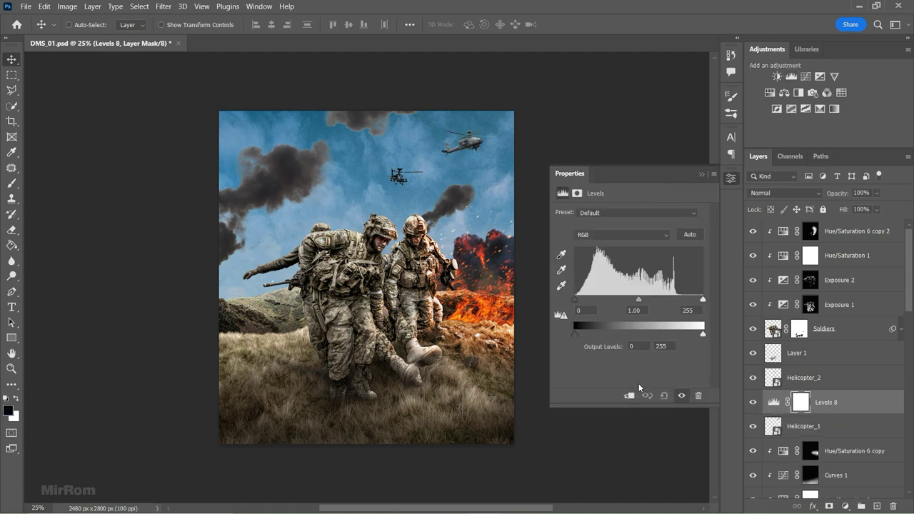
{"action": "key", "text": "ctrl+alt+g"}
{"action": "left_click_drag", "start_coordinate": [638, 299], "coordinate": [645, 299]}
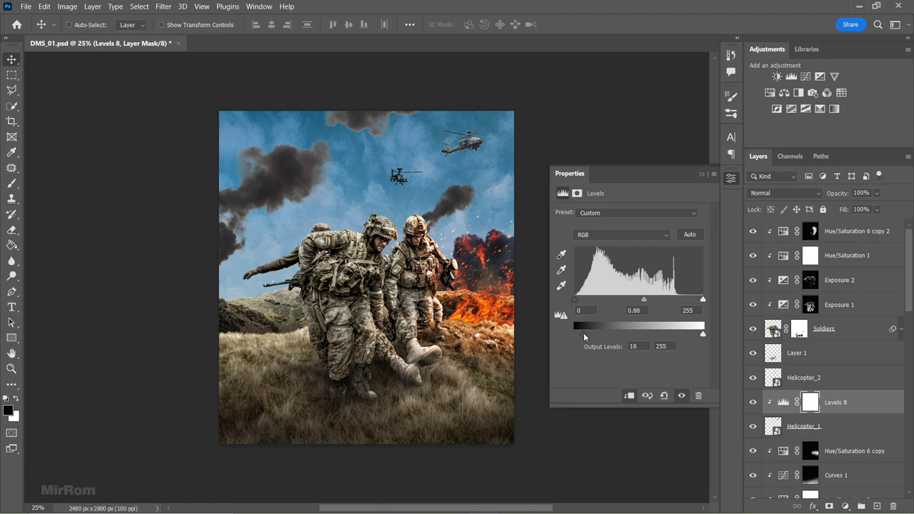
{"action": "left_click", "coordinate": [701, 175]}
{"action": "left_click", "coordinate": [505, 114], "text": "ctrl"}
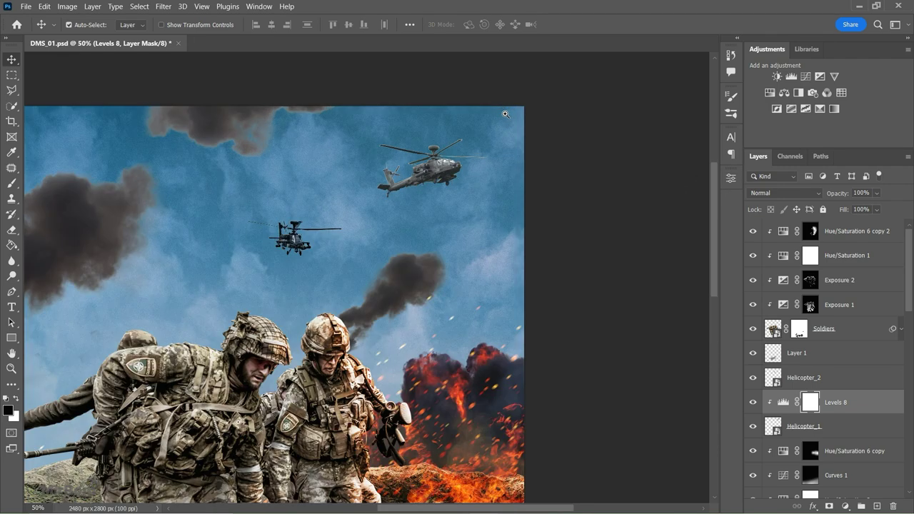
Add a Selective Color adjustment to Helicopter_1, adding black to the Whites range
{"action": "left_click", "coordinate": [795, 428]}
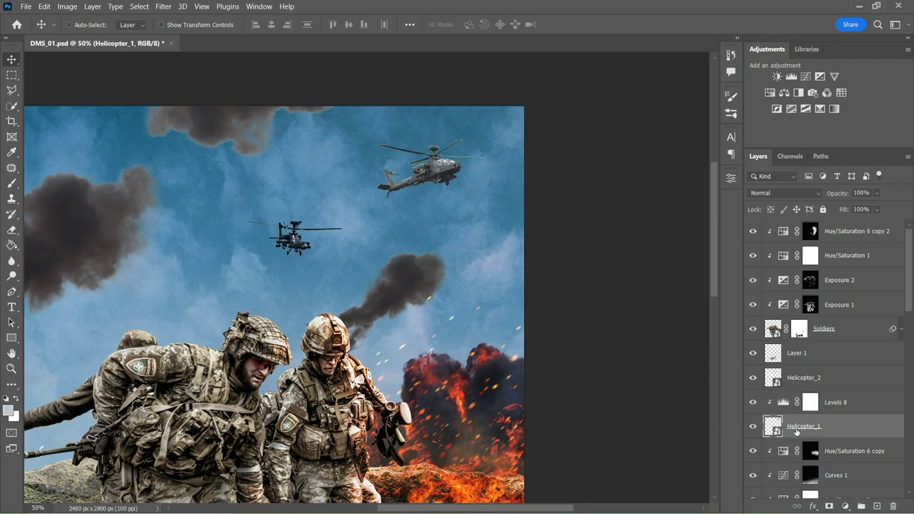
{"action": "left_click", "coordinate": [834, 109]}
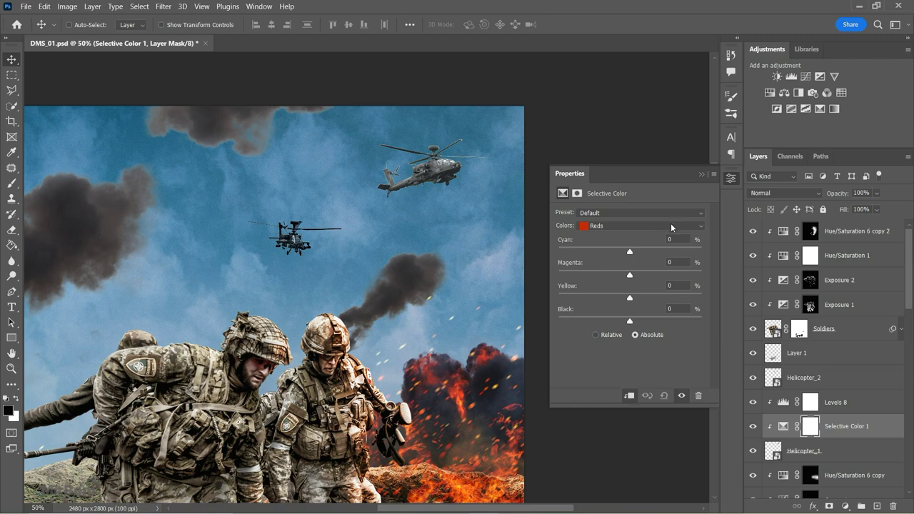
{"action": "left_click", "coordinate": [670, 224]}
{"action": "left_click", "coordinate": [628, 318]}
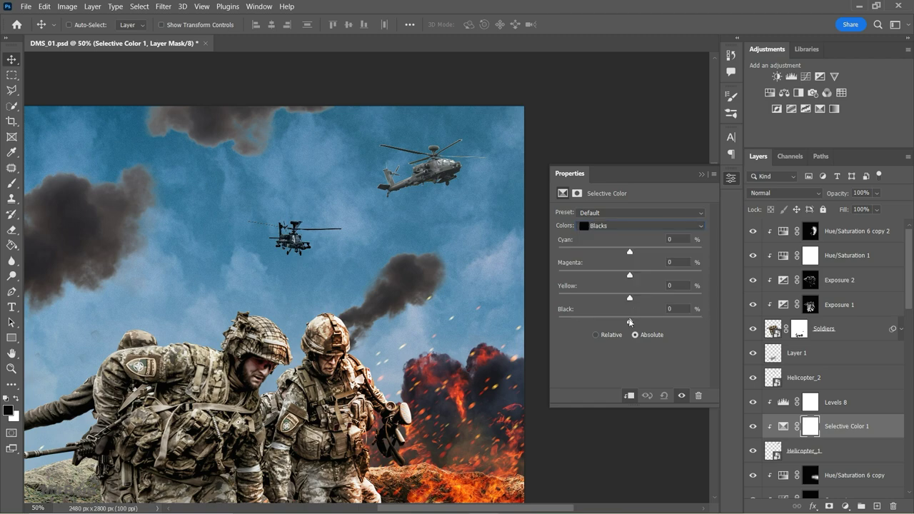
{"action": "left_click", "coordinate": [633, 226]}
{"action": "left_click", "coordinate": [633, 287]}
{"action": "key", "text": "ctrl+1"}
{"action": "mouse_move", "coordinate": [629, 321]}
{"action": "left_mouse_down"}
{"action": "mouse_move", "coordinate": [674, 322]}
{"action": "mouse_move", "coordinate": [594, 321]}
{"action": "mouse_move", "coordinate": [648, 321]}
{"action": "left_mouse_up"}
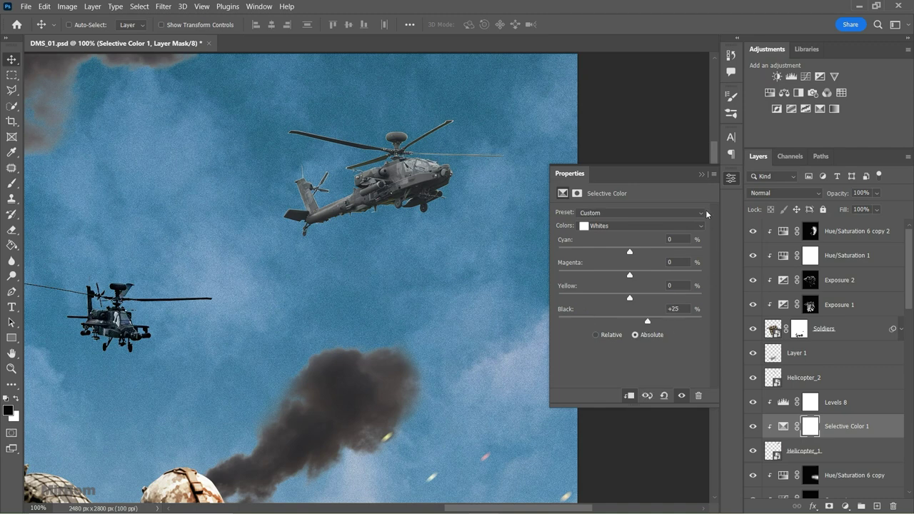
{"action": "left_click", "coordinate": [701, 173]}
{"action": "key", "text": "ctrl+minus"}
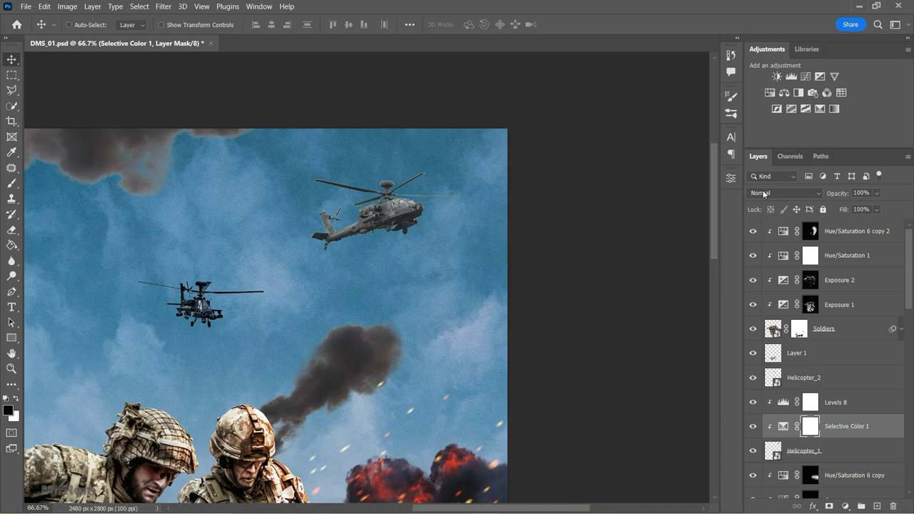
Add Exposure 7 above Levels 8, brightening the helicopter to +1.61
{"action": "left_click", "coordinate": [820, 77]}
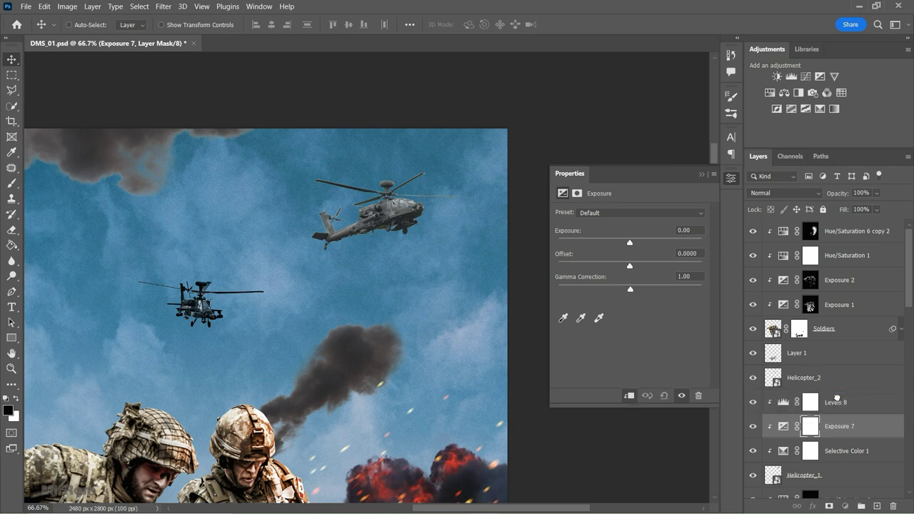
{"action": "left_click_drag", "start_coordinate": [833, 420], "coordinate": [832, 391]}
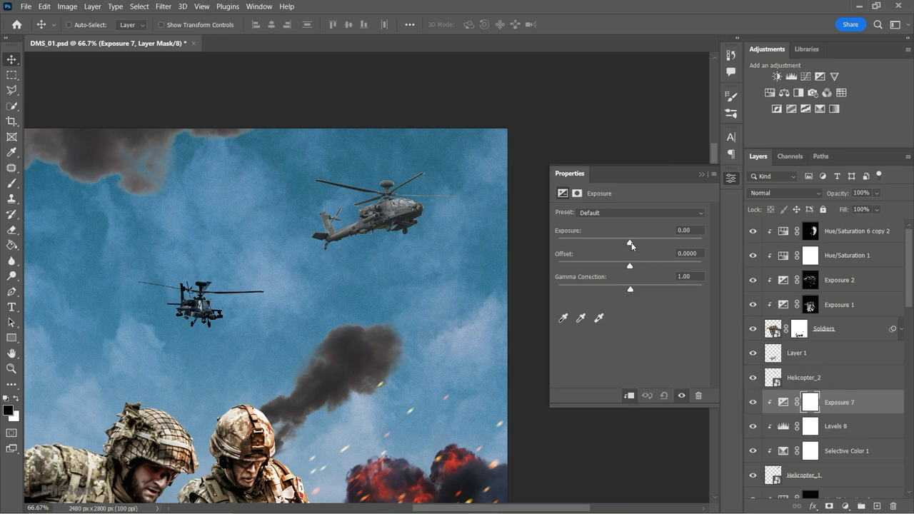
{"action": "left_click_drag", "start_coordinate": [630, 243], "coordinate": [640, 244]}
{"action": "left_click", "coordinate": [810, 401]}
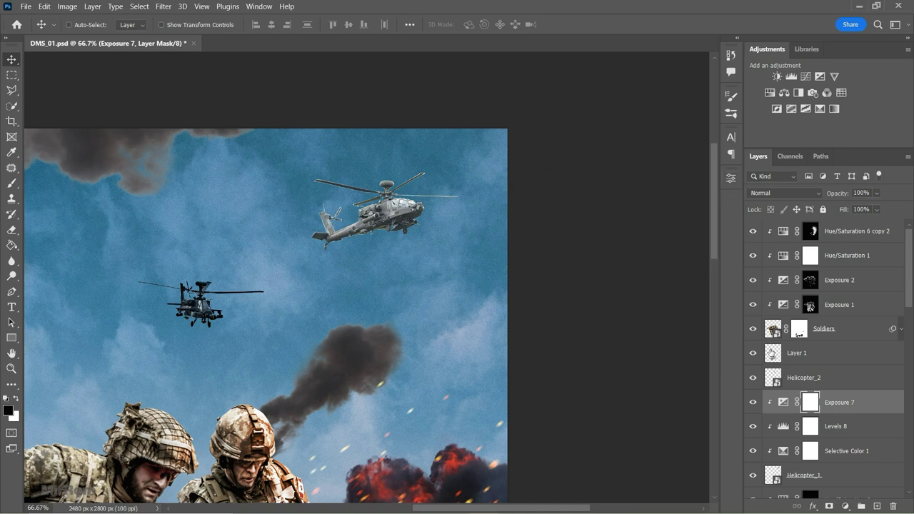
Invert the Exposure mask and paint white at 67% opacity onto the helicopter's highlights
{"action": "key", "text": "ctrl+i"}
{"action": "scroll", "coordinate": [360, 186], "scroll_direction": "up", "scroll_amount": 1}
{"action": "key", "text": "x"}
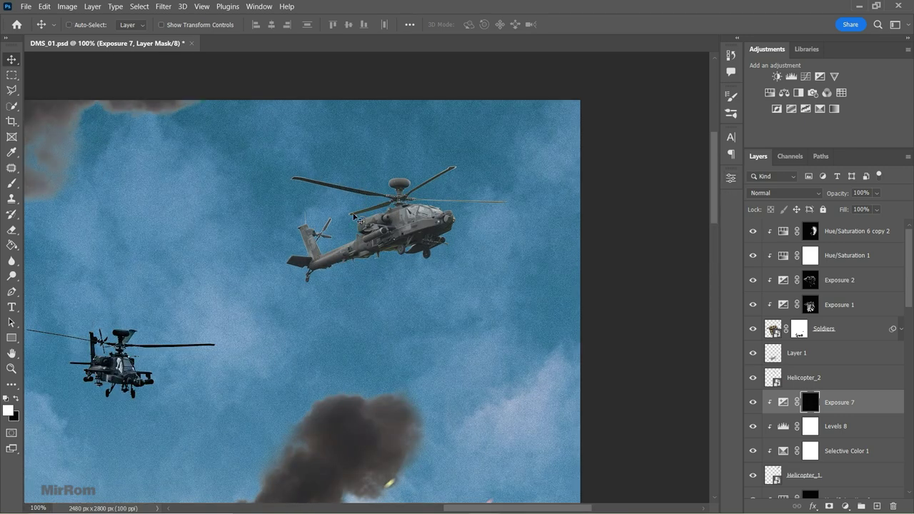
{"action": "key", "text": "b"}
{"action": "left_click_drag", "start_coordinate": [237, 32], "coordinate": [215, 32]}
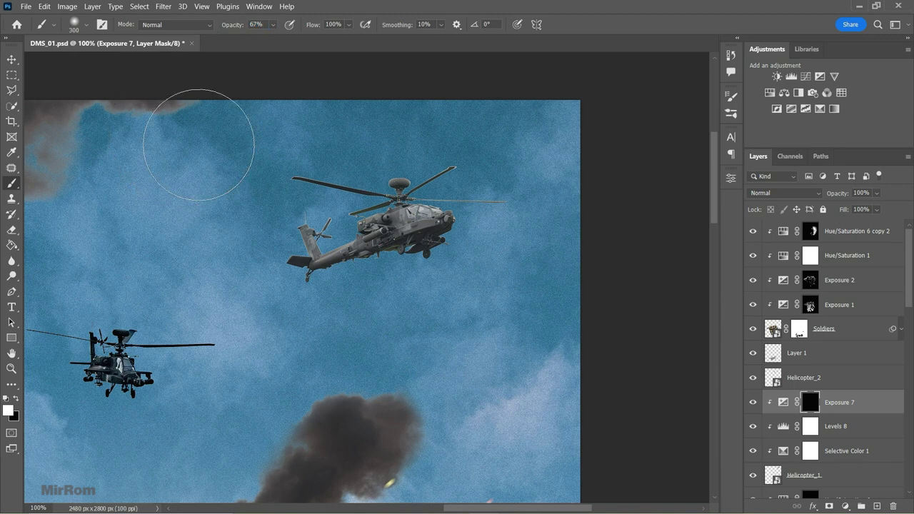
{"action": "key", "text": "bracketleft"}
{"action": "key", "text": "bracketleft"}
{"action": "key", "text": "bracketleft"}
{"action": "key", "text": "bracketleft"}
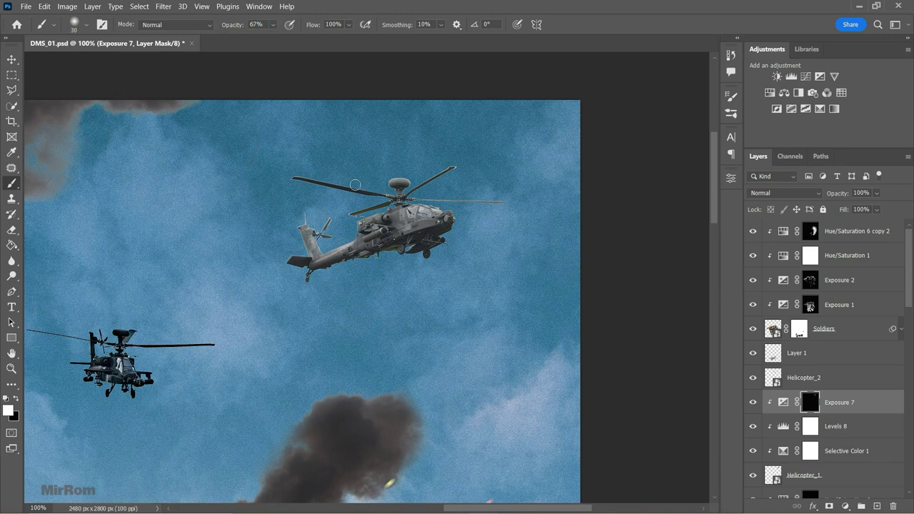
{"action": "key", "text": "bracketleft"}
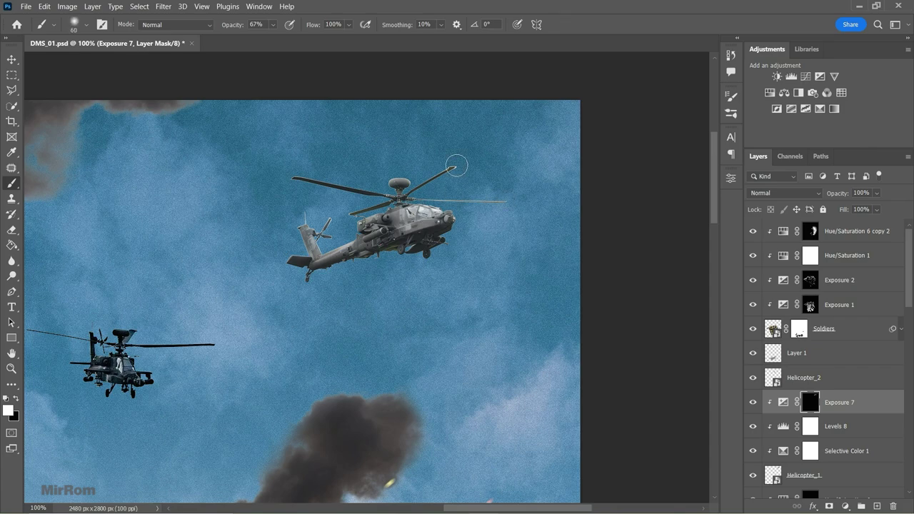
{"action": "key", "text": "bracketright"}
{"action": "key", "text": "bracketright"}
{"action": "key", "text": "v"}
{"action": "key", "text": "ctrl+minus"}
{"action": "key", "text": "ctrl+minus"}
{"action": "key", "text": "ctrl+minus"}
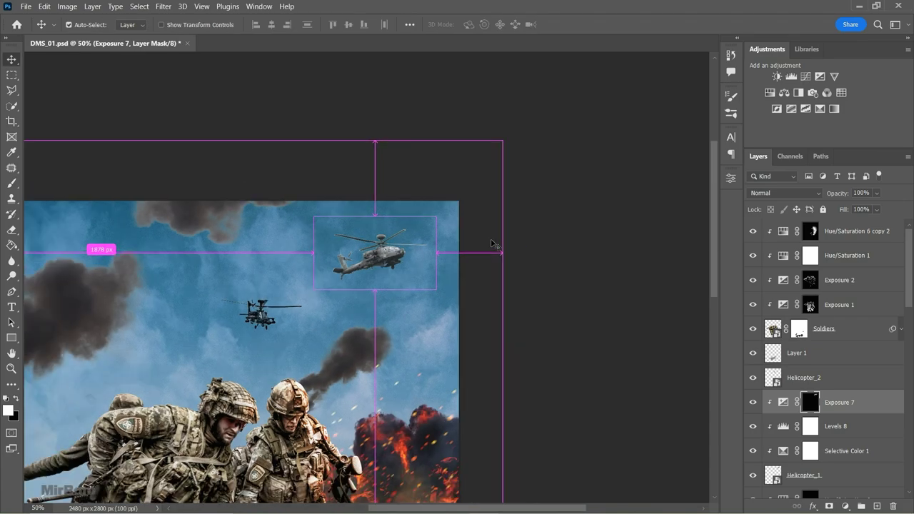
Add a Levels adjustment above Helicopter_2 and raise its output black to lift the dark tones
{"action": "left_click", "coordinate": [803, 377]}
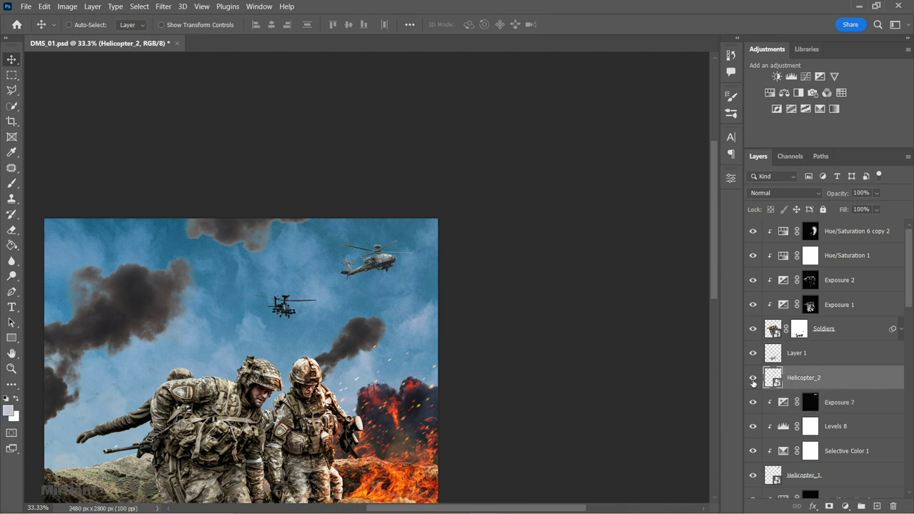
{"action": "key", "text": "ctrl+plus"}
{"action": "left_click", "coordinate": [791, 77]}
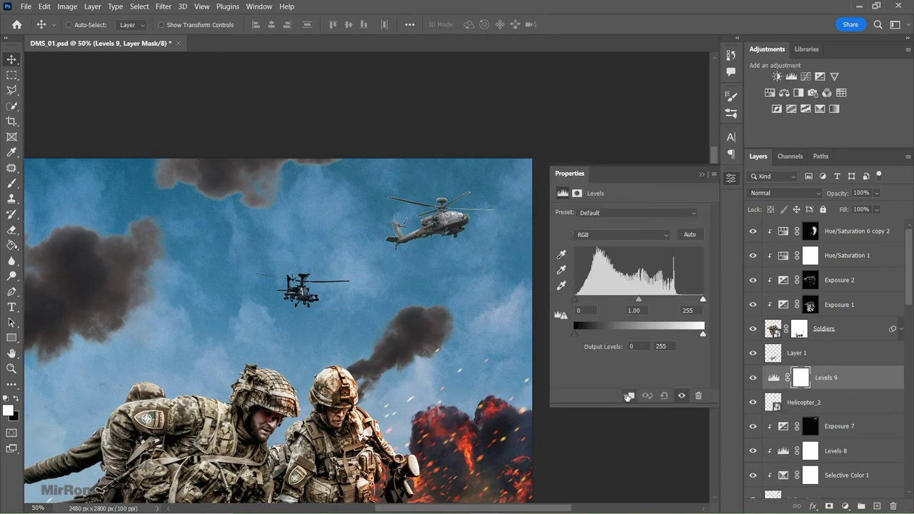
{"action": "left_click_drag", "start_coordinate": [578, 333], "coordinate": [583, 331]}
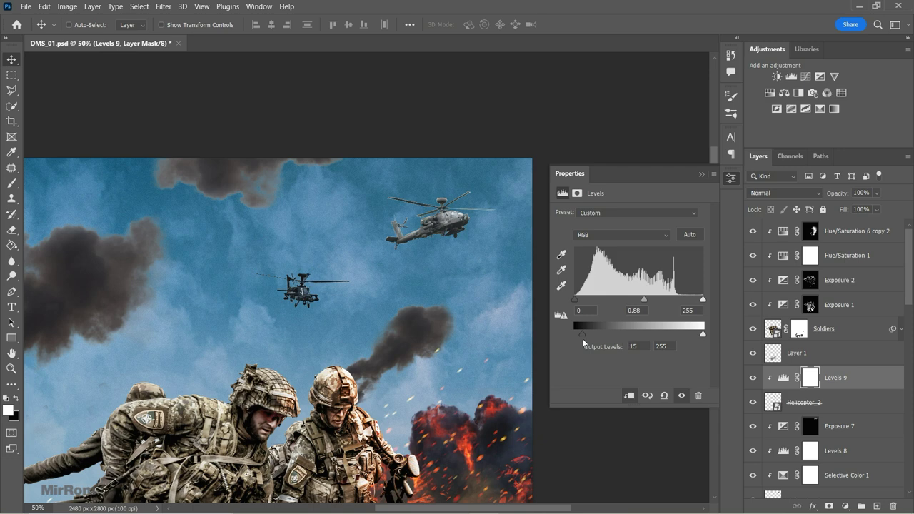
{"action": "left_click_drag", "start_coordinate": [586, 334], "coordinate": [593, 334]}
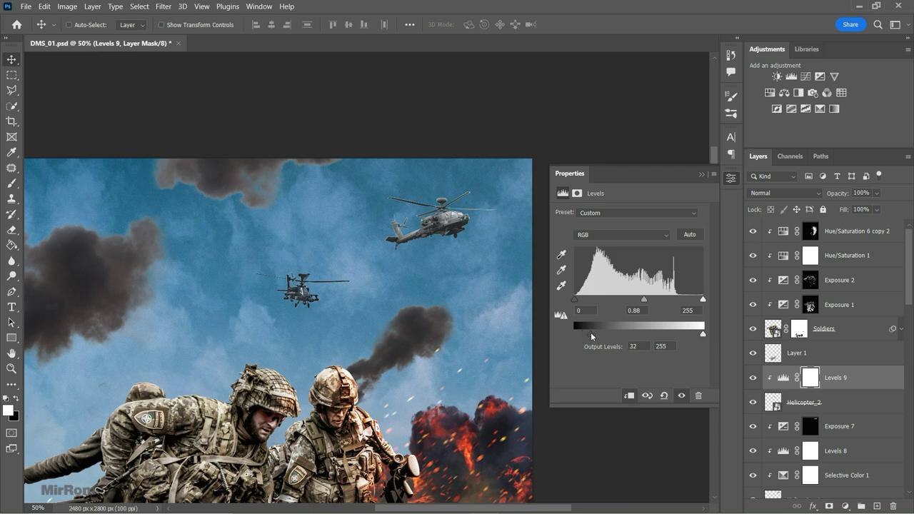
Desaturate Helicopter_2 with a Hue/Saturation adjustment at Saturation -70
{"action": "left_click", "coordinate": [702, 175]}
{"action": "left_click", "coordinate": [804, 403]}
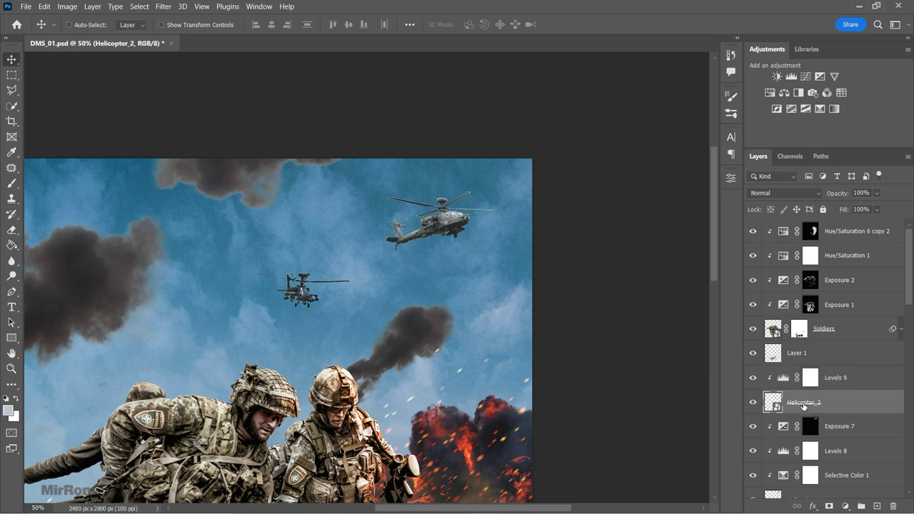
{"action": "left_click", "coordinate": [770, 92]}
{"action": "left_click_drag", "start_coordinate": [628, 277], "coordinate": [580, 280]}
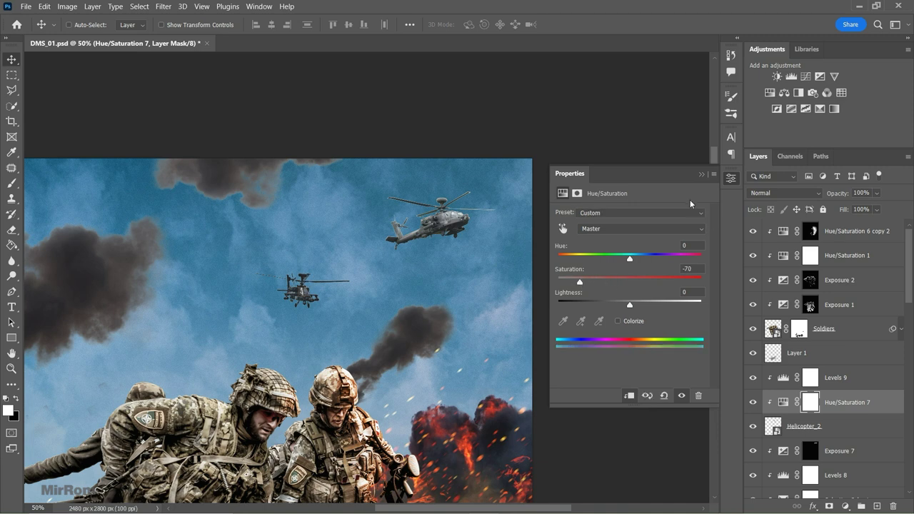
Add an Exposure adjustment of +1.17 above Levels 9
{"action": "left_click", "coordinate": [702, 174]}
{"action": "left_click", "coordinate": [835, 378]}
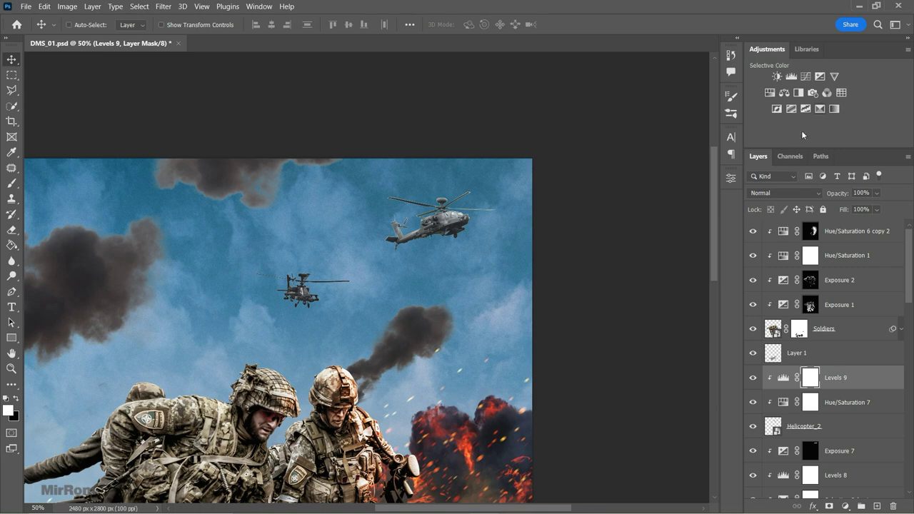
{"action": "left_click", "coordinate": [819, 76]}
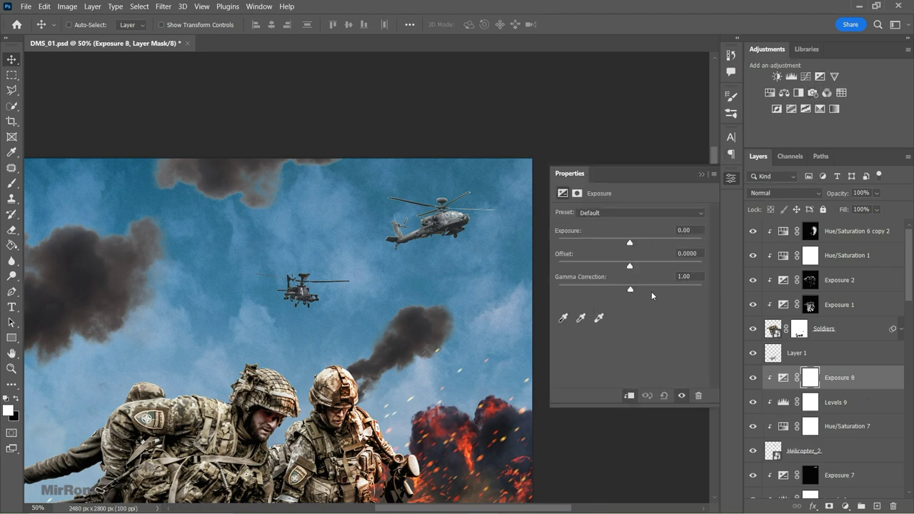
{"action": "left_click_drag", "start_coordinate": [630, 243], "coordinate": [643, 243]}
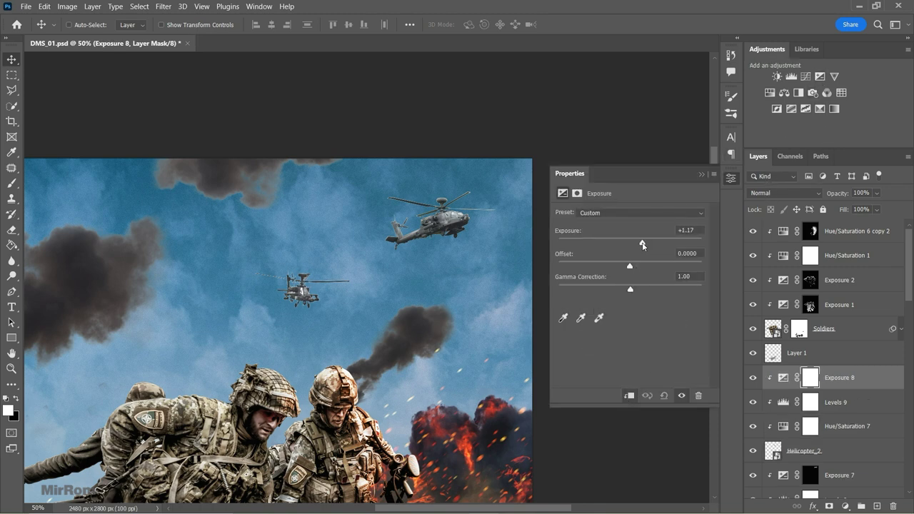
Invert the Exposure 8 mask and paint white over the helicopter's rotor to reveal the brightening
{"action": "left_click", "coordinate": [701, 174]}
{"action": "key", "text": "ctrl+i"}
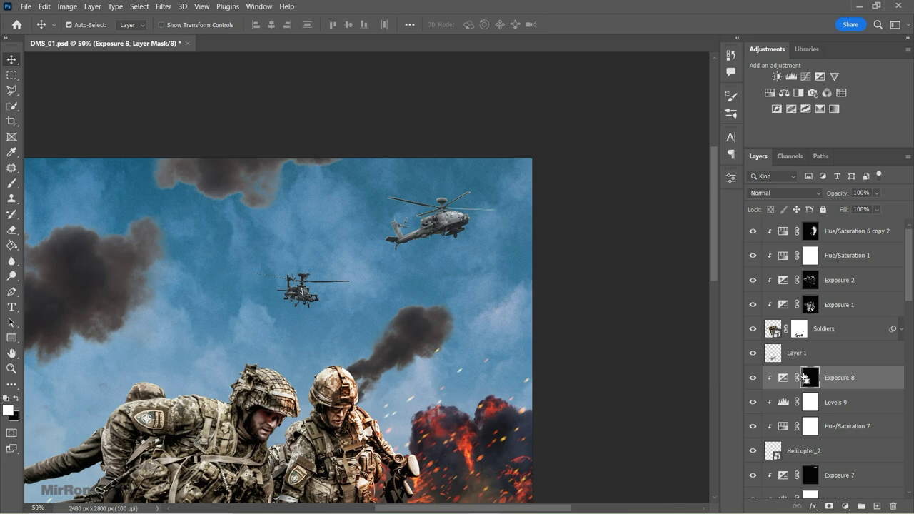
{"action": "scroll", "coordinate": [307, 282], "scroll_direction": "up", "scroll_amount": 1}
{"action": "key", "text": "b"}
{"action": "scroll", "coordinate": [305, 279], "scroll_direction": "up", "scroll_amount": 1}
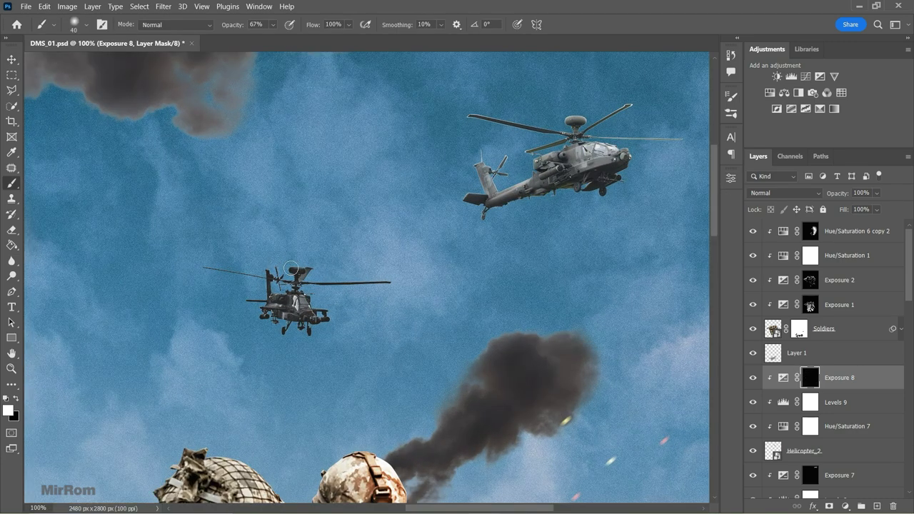
{"action": "key", "text": "bracketleft"}
{"action": "key", "text": "bracketleft"}
{"action": "key", "text": "bracketleft"}
{"action": "left_click_drag", "start_coordinate": [287, 273], "coordinate": [278, 287]}
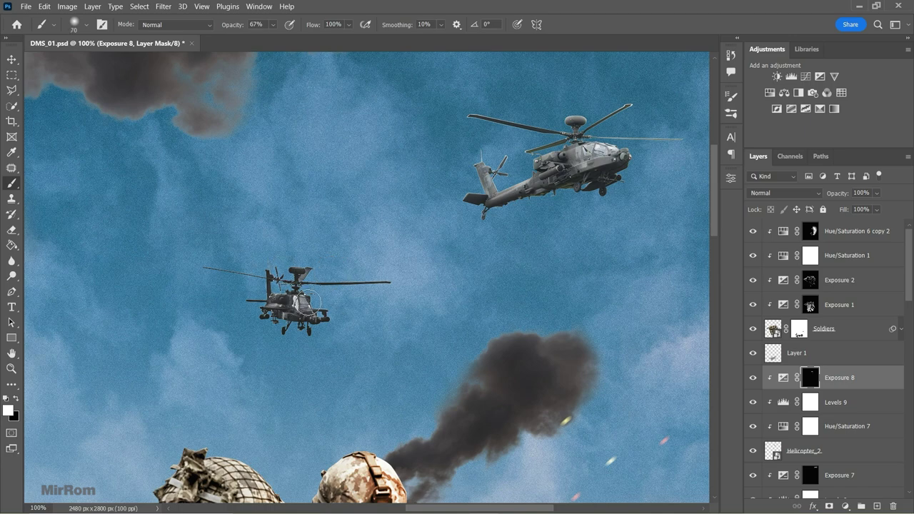
{"action": "key", "text": "bracketleft"}
{"action": "key", "text": "bracketleft"}
{"action": "key", "text": "ctrl+minus"}
{"action": "key", "text": "ctrl+minus"}
{"action": "key", "text": "ctrl+minus"}
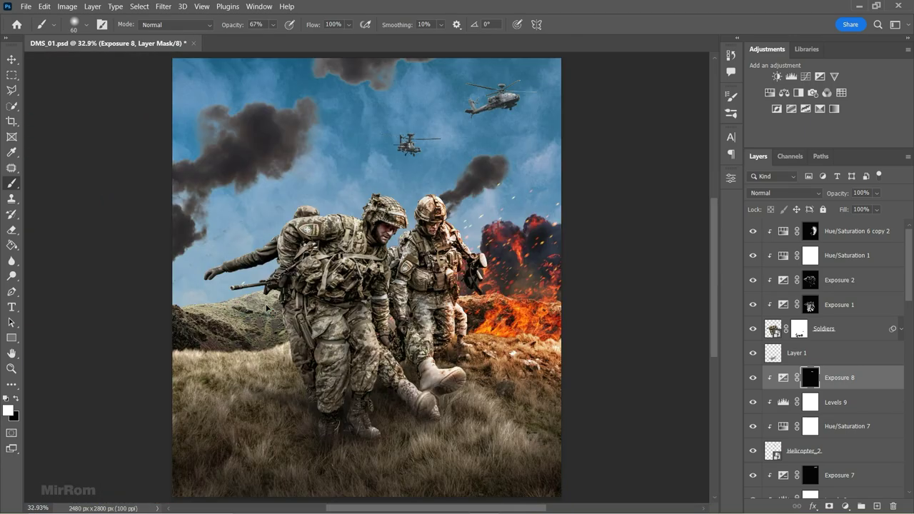
{"action": "key", "text": "ctrl+minus"}
{"action": "key", "text": "v"}
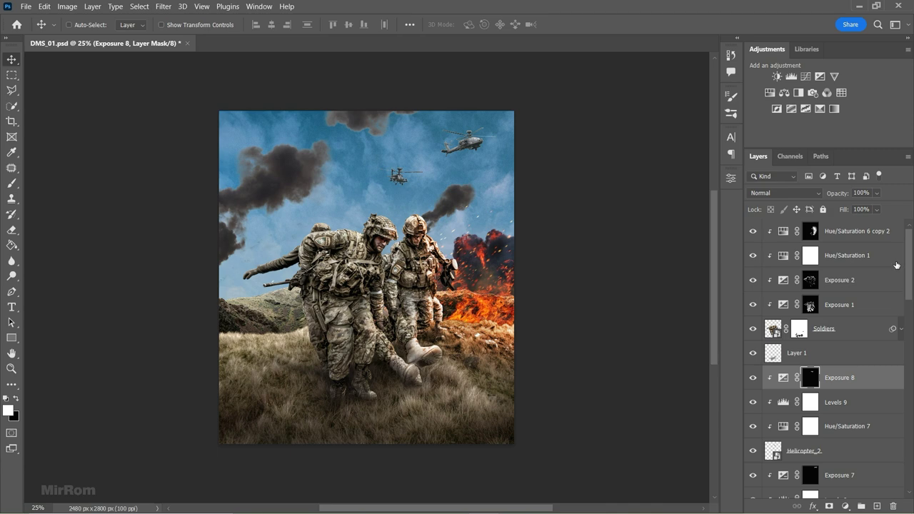
Group the layers from the top down to Grass into Group 1 and hide it
{"action": "left_click", "coordinate": [901, 241]}
{"action": "left_click_drag", "start_coordinate": [909, 246], "coordinate": [908, 342]}
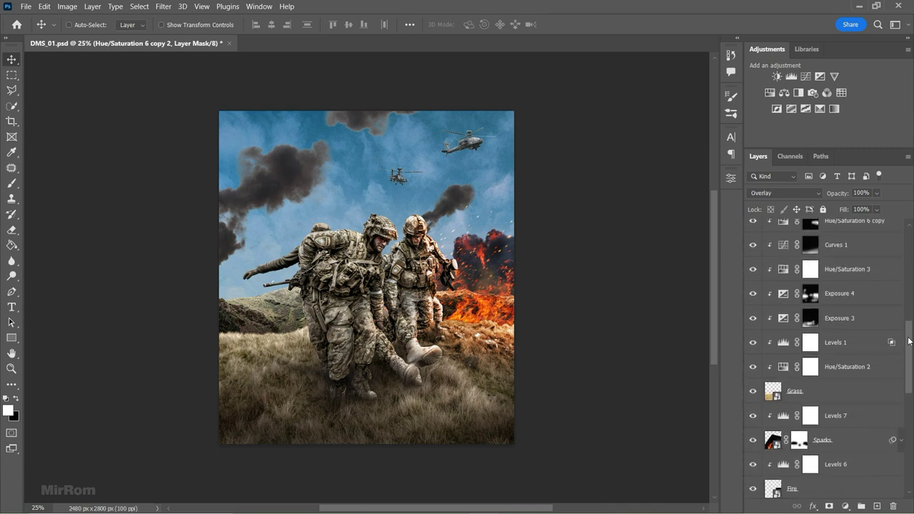
{"action": "left_click", "coordinate": [823, 395], "text": "shift"}
{"action": "key", "text": "ctrl+g"}
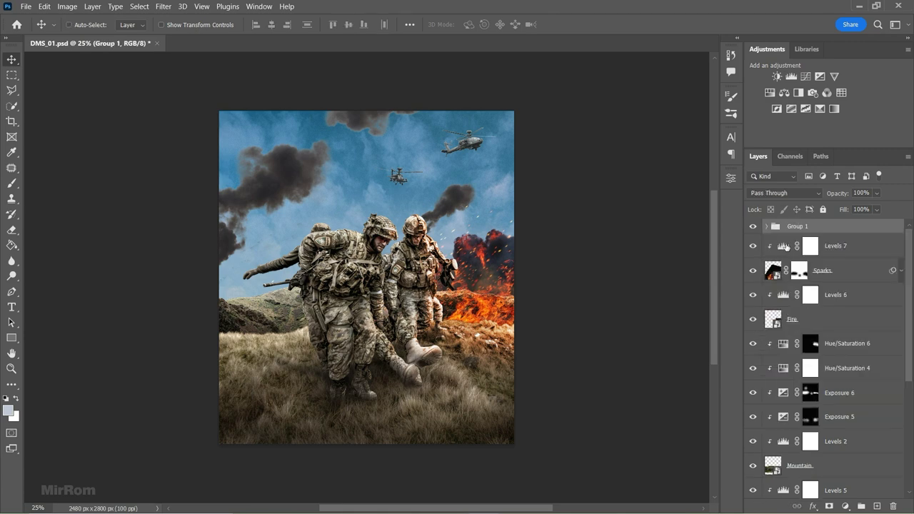
{"action": "left_click", "coordinate": [751, 227]}
{"action": "left_click", "coordinate": [752, 227]}
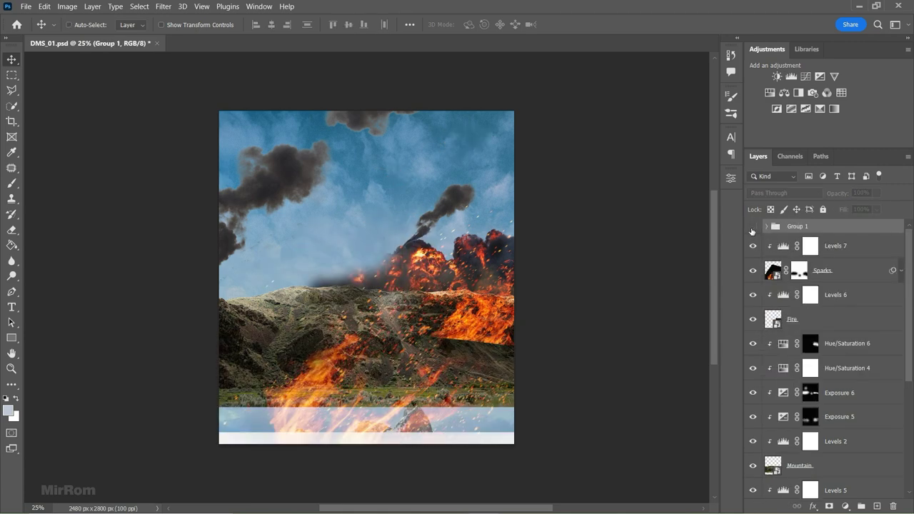
{"action": "left_click", "coordinate": [752, 227]}
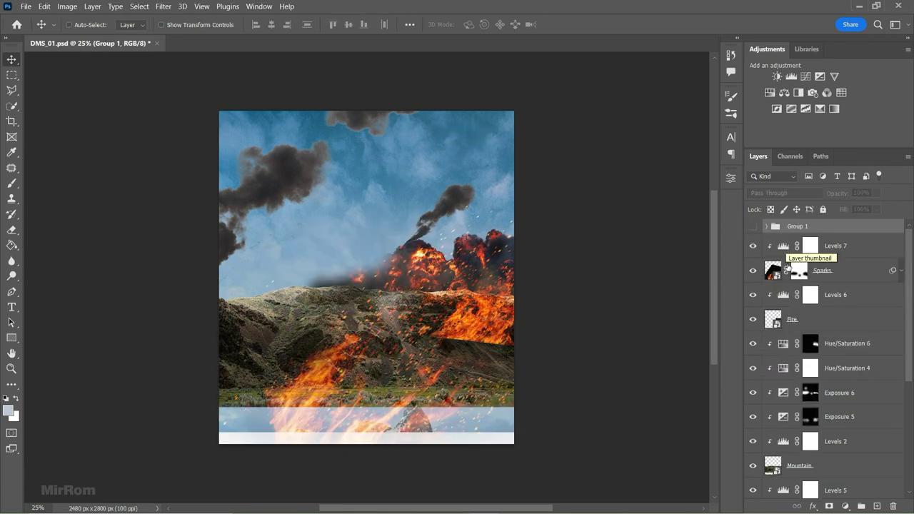
Stamp the visible background layers into a new merged layer above Levels 7, named L-Merge
{"action": "left_click", "coordinate": [845, 255]}
{"action": "key", "text": "ctrl+shift+alt+e"}
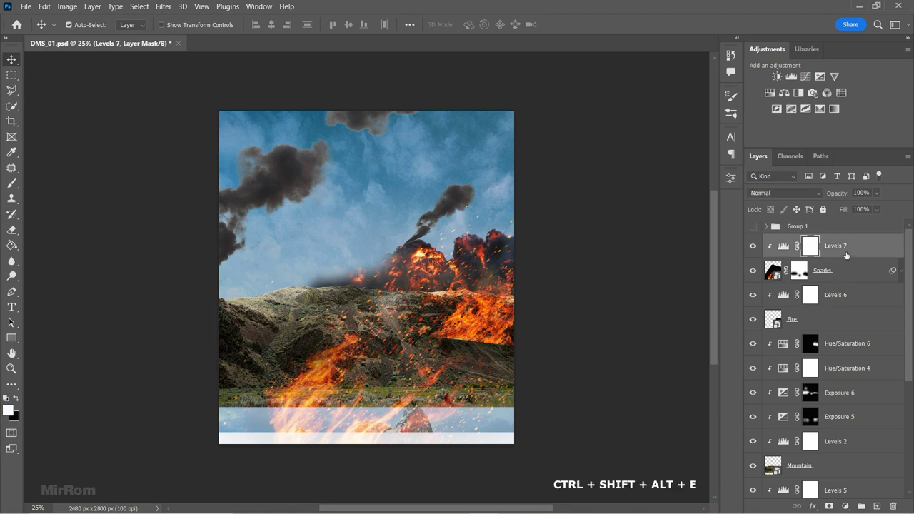
{"action": "double_click", "coordinate": [798, 245]}
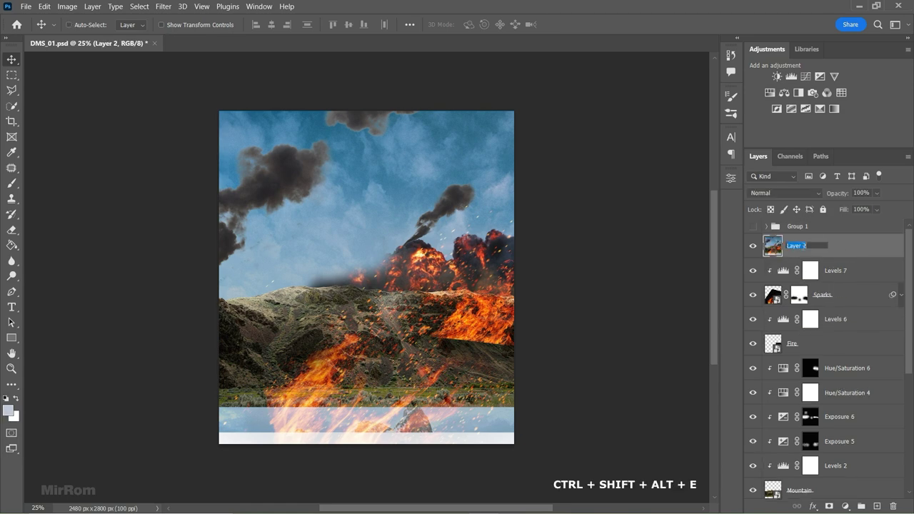
{"action": "type", "text": "Img"}
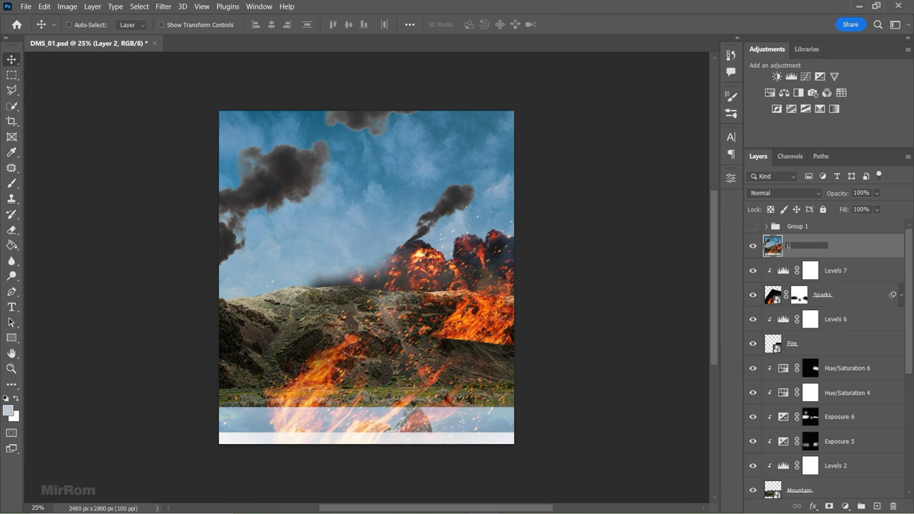
{"action": "type", "text": "e"}
{"action": "key", "text": "Return"}
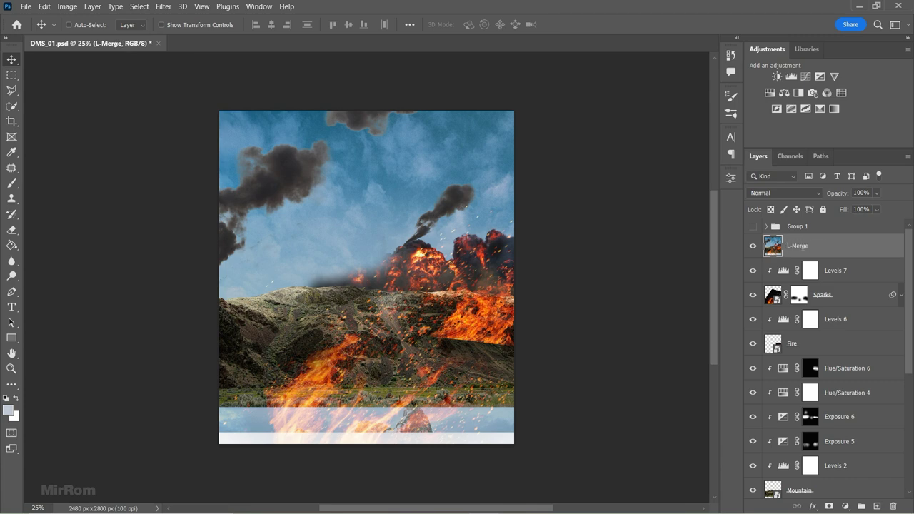
Show and ungroup Group 1, then convert L-Merge to a Smart Object
{"action": "left_click", "coordinate": [751, 226]}
{"action": "right_click", "coordinate": [830, 227]}
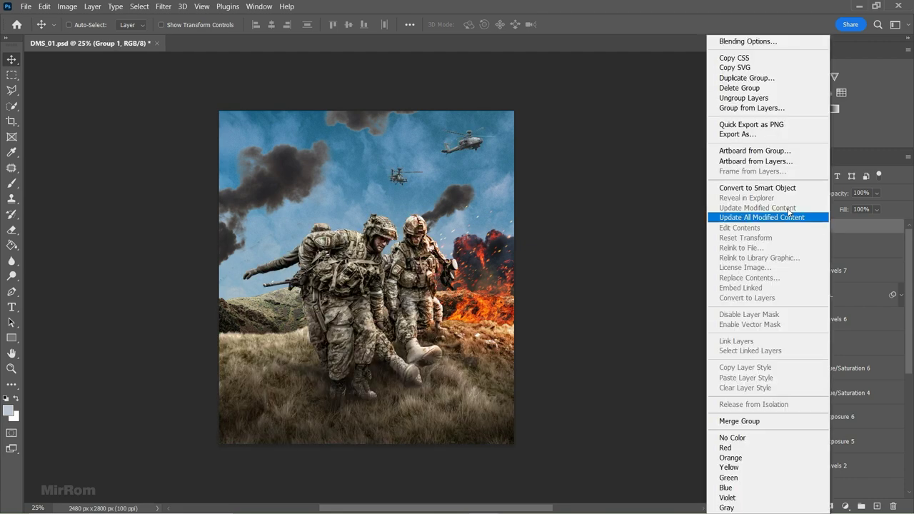
{"action": "left_click", "coordinate": [743, 98]}
{"action": "scroll", "coordinate": [821, 321], "scroll_direction": "down", "scroll_amount": 5}
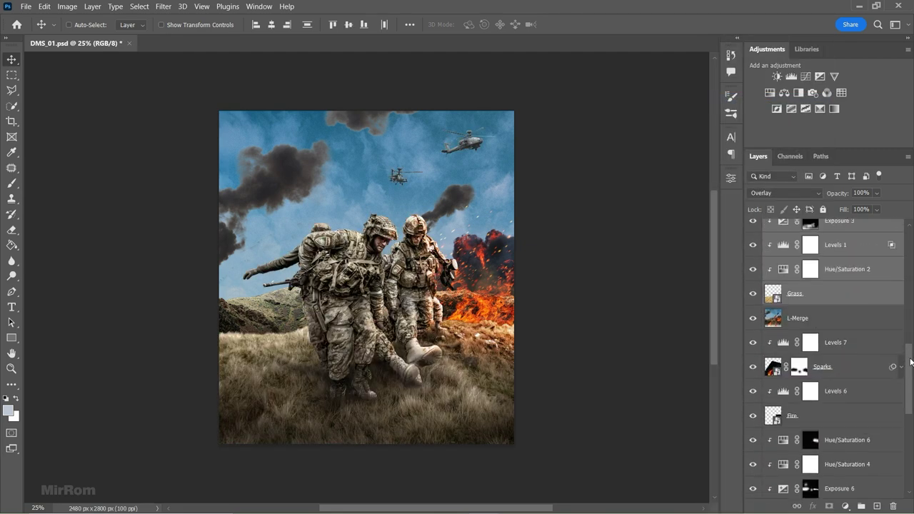
{"action": "left_click", "coordinate": [751, 317]}
{"action": "right_click", "coordinate": [836, 316]}
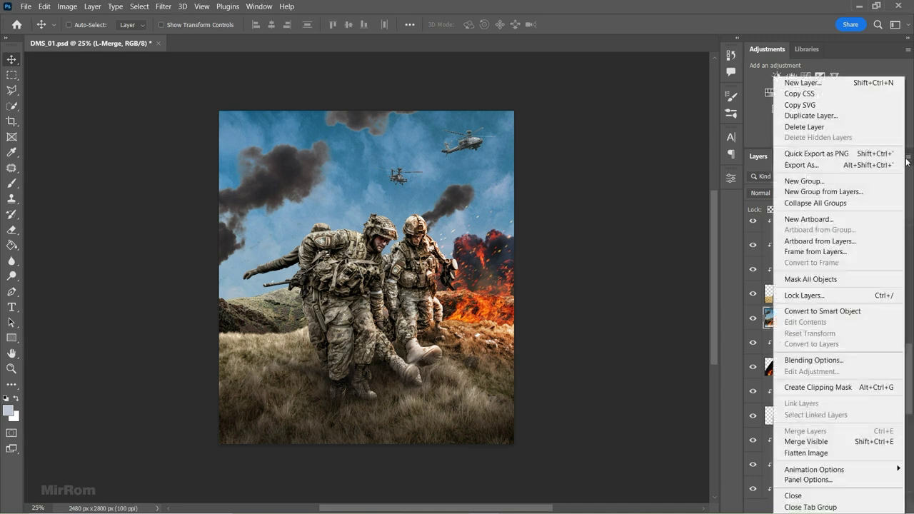
{"action": "left_click", "coordinate": [824, 314]}
{"action": "scroll", "coordinate": [910, 361], "scroll_direction": "down", "scroll_amount": 1}
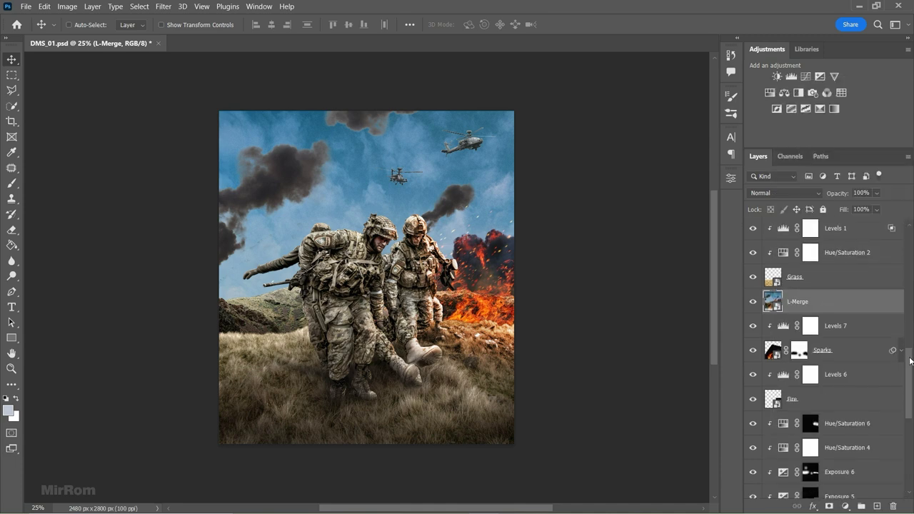
{"action": "left_click", "coordinate": [162, 7]}
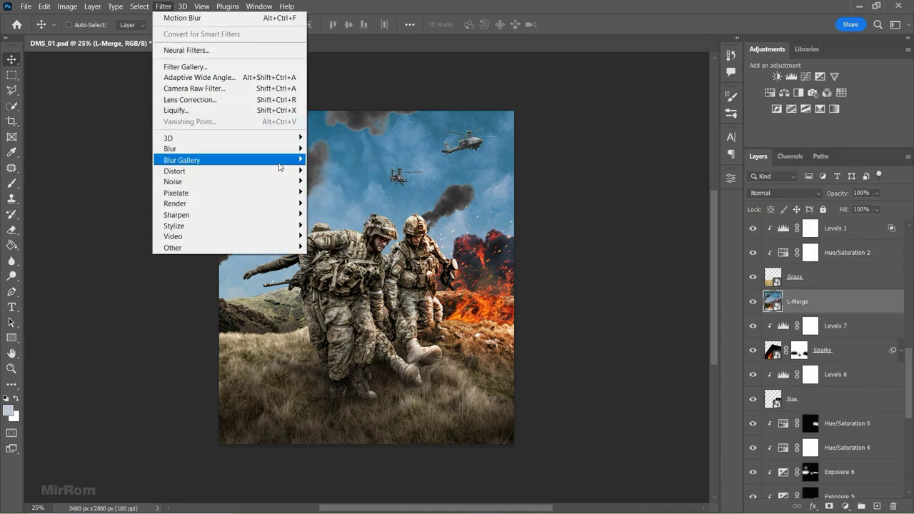
Apply Tilt-Shift blur to L-Merge, moving the focus band onto the grass and setting Blur to 9 px
{"action": "mouse_move", "coordinate": [214, 160]}
{"action": "left_click", "coordinate": [329, 182]}
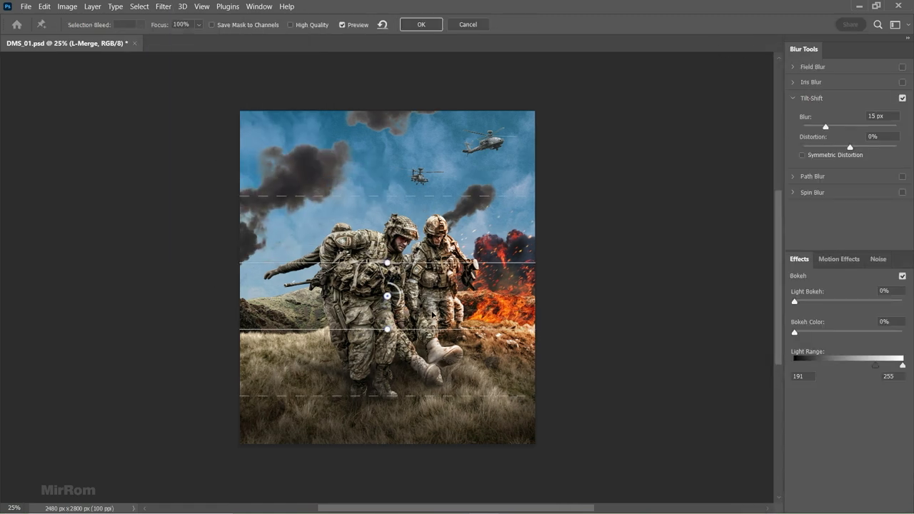
{"action": "left_click_drag", "start_coordinate": [431, 314], "coordinate": [428, 394]}
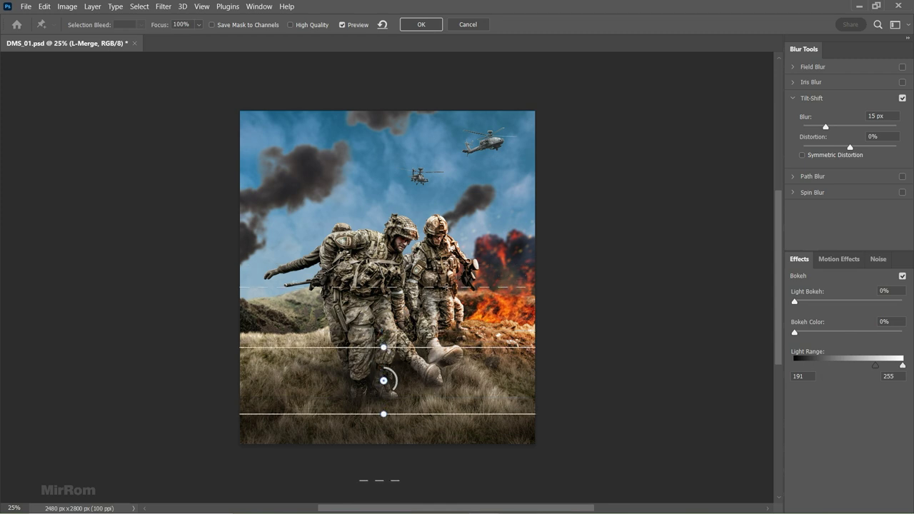
{"action": "left_click_drag", "start_coordinate": [395, 380], "coordinate": [397, 383]}
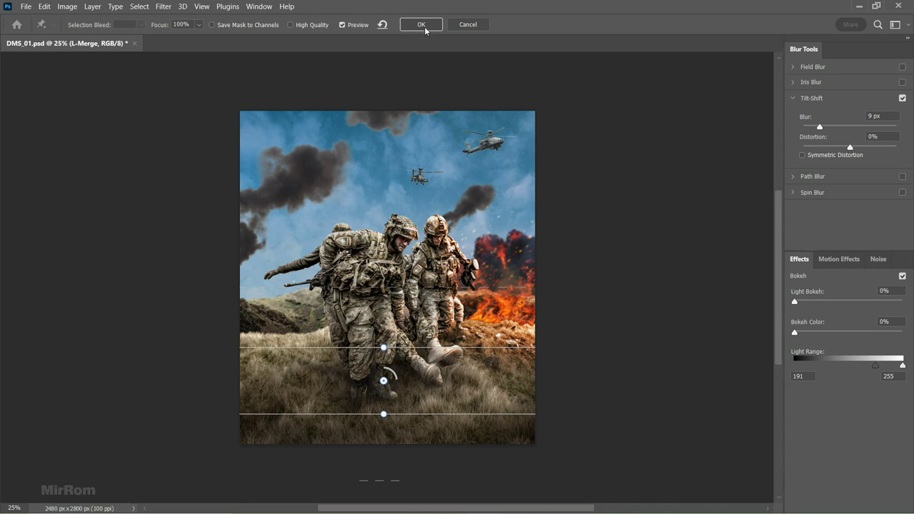
Apply the tilt-shift blur to the merged background layer
{"action": "left_click", "coordinate": [424, 26]}
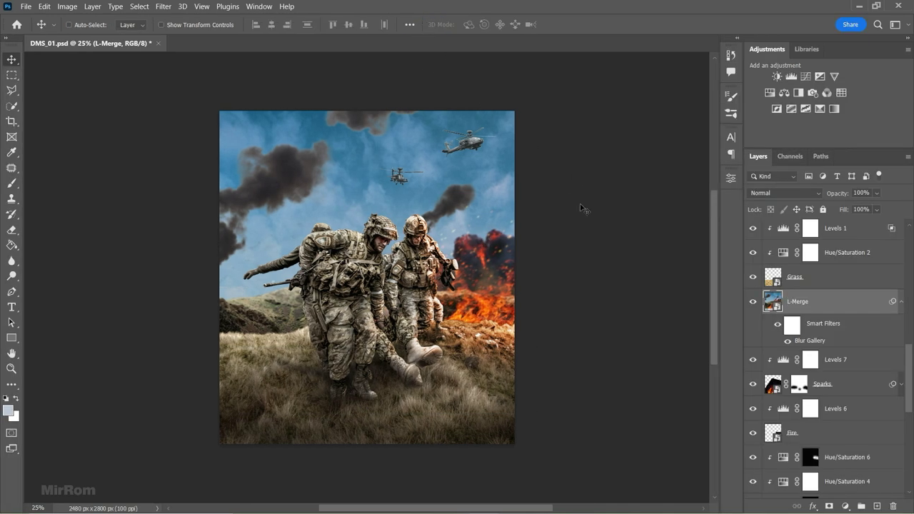
{"action": "left_click", "coordinate": [901, 302]}
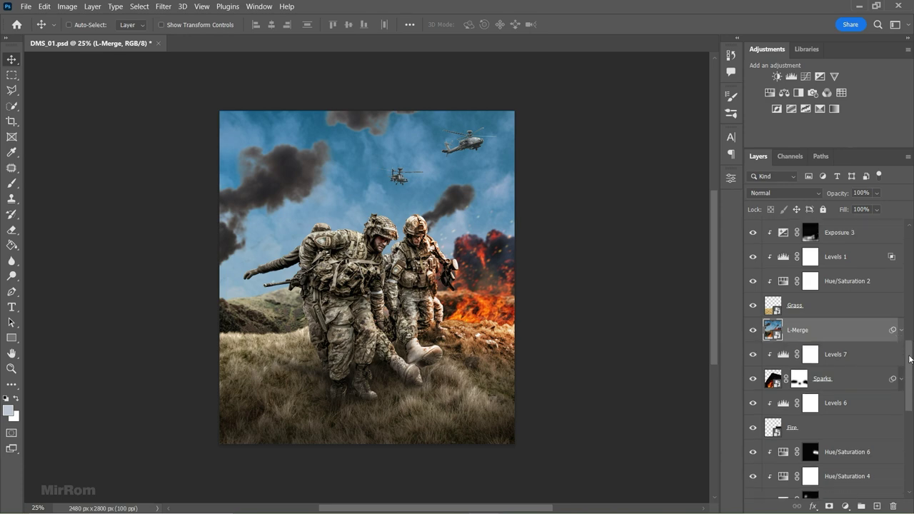
{"action": "left_click_drag", "start_coordinate": [910, 365], "coordinate": [910, 300]}
Give Helicopter_1 a 3.0-pixel Gaussian Blur smart filter
{"action": "left_click", "coordinate": [764, 327]}
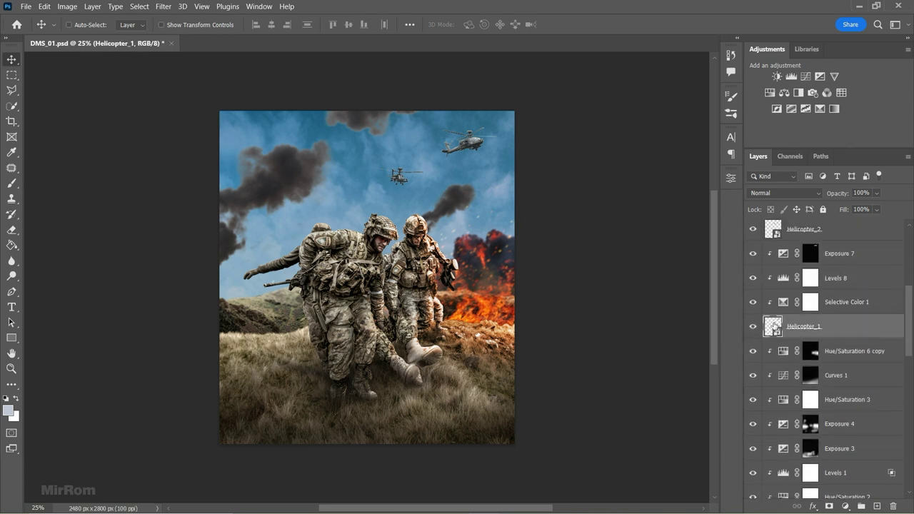
{"action": "key", "text": "ctrl+plus"}
{"action": "left_click", "coordinate": [164, 6]}
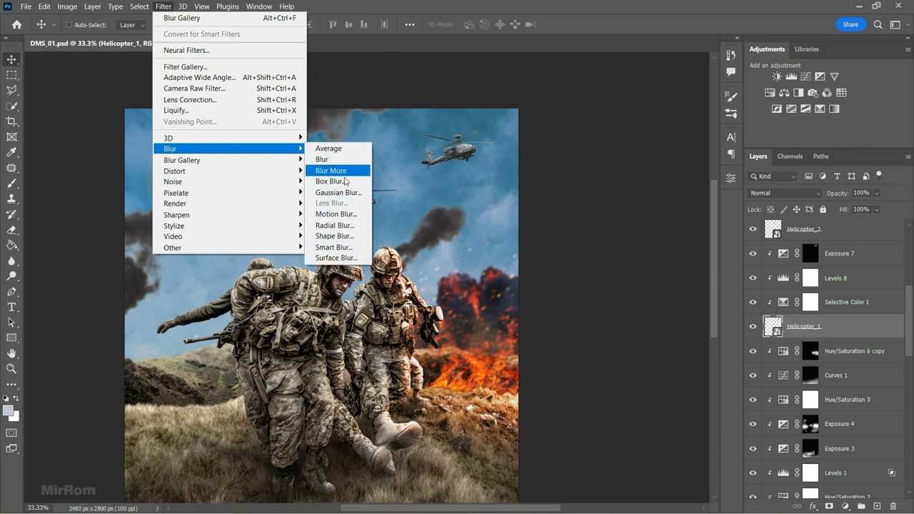
{"action": "left_click", "coordinate": [329, 192]}
{"action": "left_click_drag", "start_coordinate": [668, 380], "coordinate": [644, 383]}
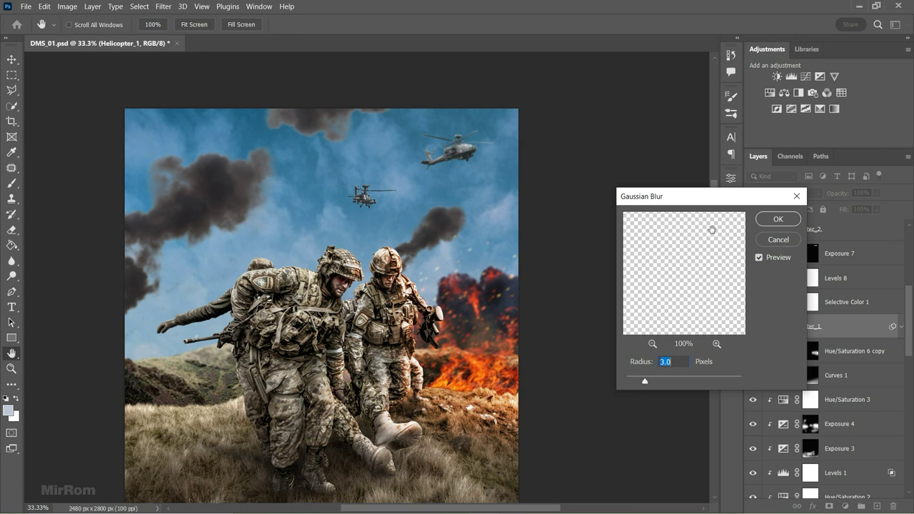
{"action": "left_click", "coordinate": [777, 219]}
{"action": "left_click", "coordinate": [900, 328]}
Copy Helicopter_1's Gaussian Blur filter onto Helicopter_2
{"action": "left_click", "coordinate": [804, 229]}
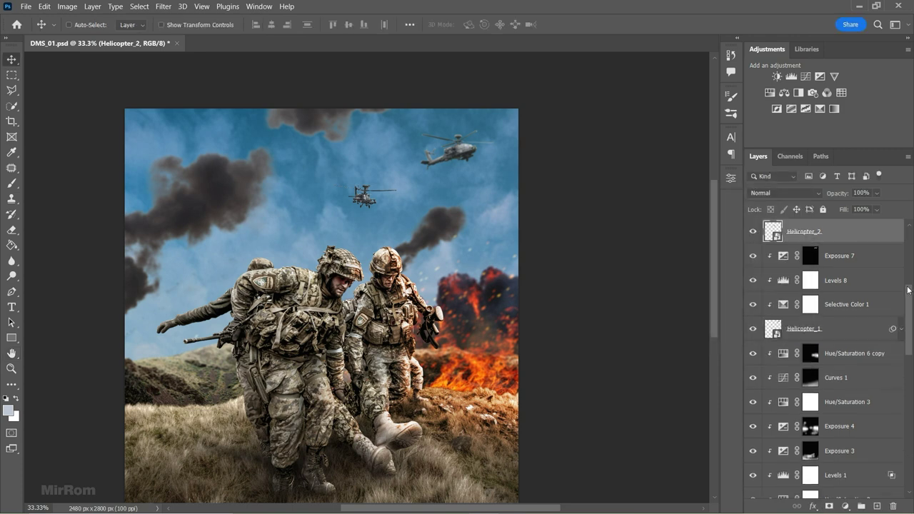
{"action": "scroll", "coordinate": [828, 321], "scroll_direction": "up", "scroll_amount": 2}
{"action": "left_click", "coordinate": [900, 388]}
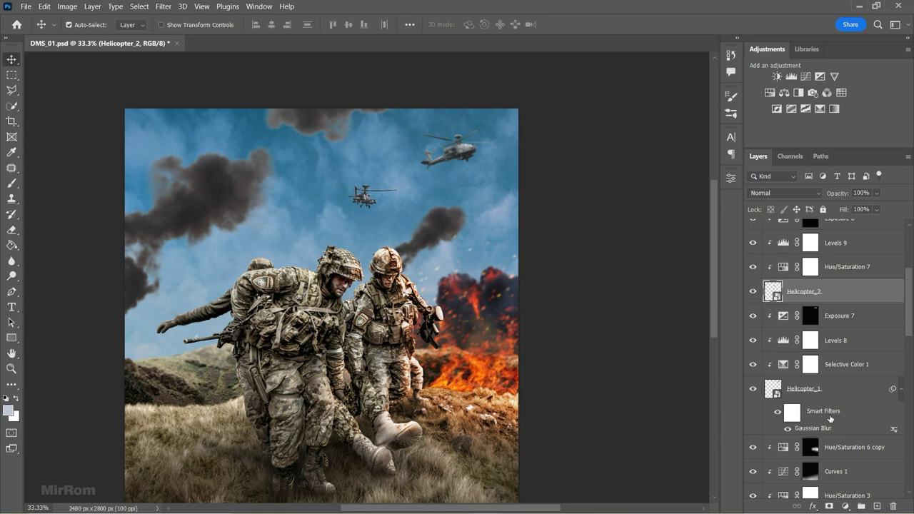
{"action": "left_click", "coordinate": [828, 417]}
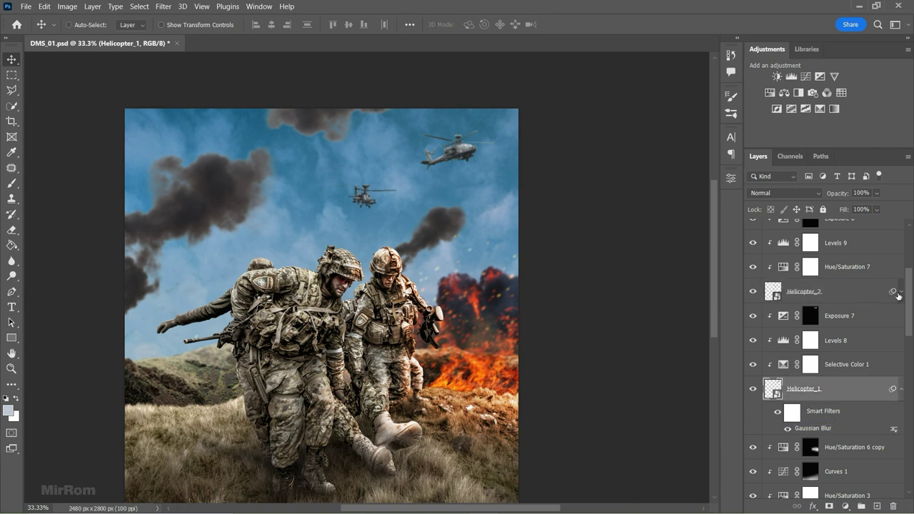
{"action": "left_click", "coordinate": [896, 295]}
{"action": "left_click", "coordinate": [900, 292]}
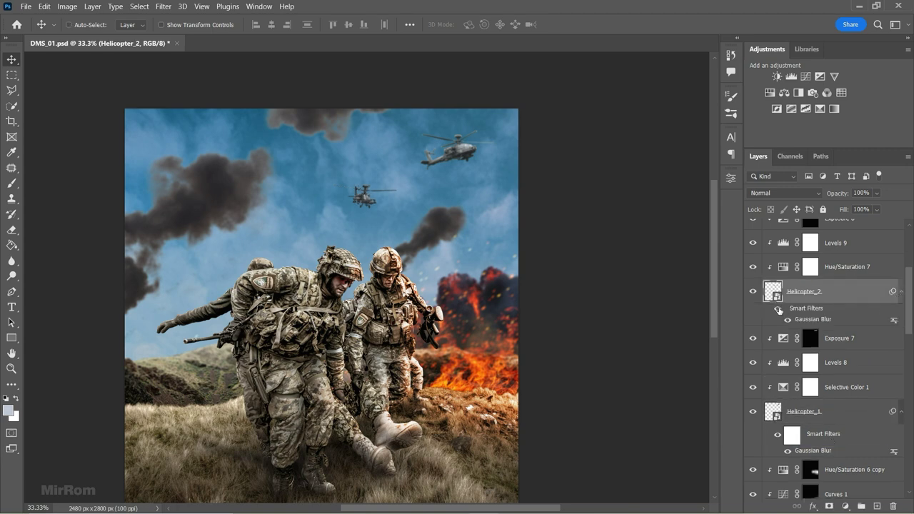
{"action": "left_click", "coordinate": [900, 293]}
{"action": "left_click", "coordinate": [900, 388]}
{"action": "left_click_drag", "start_coordinate": [910, 306], "coordinate": [910, 244]}
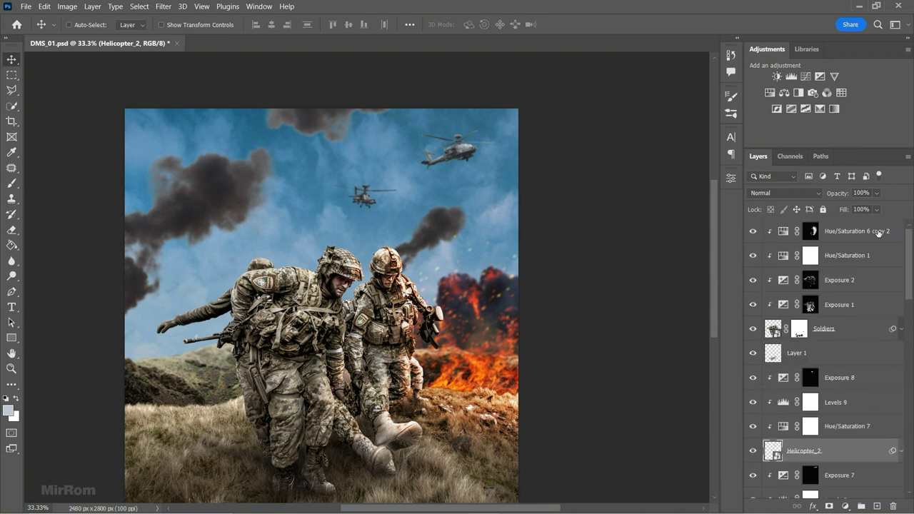
Zoom out to the whole composite and save the document
{"action": "left_click", "coordinate": [878, 232]}
{"action": "key", "text": "ctrl+minus"}
{"action": "key", "text": "ctrl+s"}
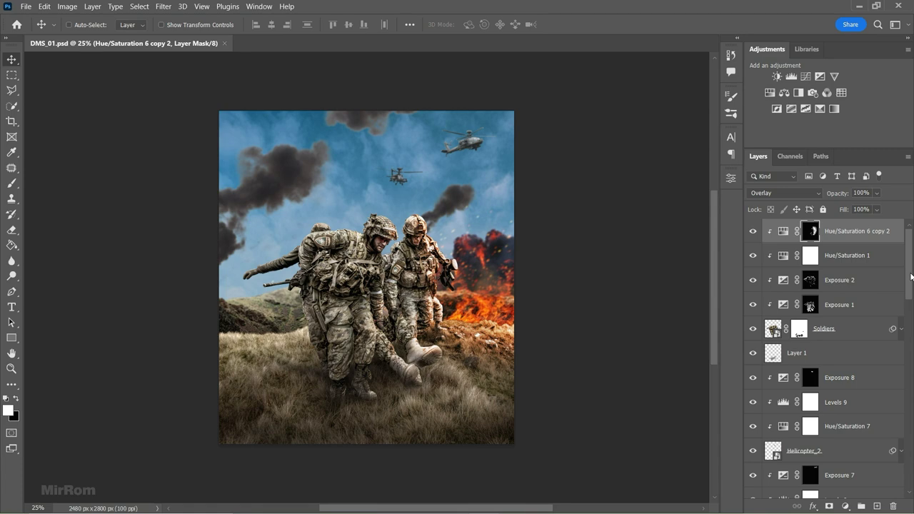
{"action": "left_click_drag", "start_coordinate": [910, 277], "coordinate": [910, 382]}
Add a Color Lookup layer above L-Merge using DropBlues.3DL in Darken mode
{"action": "left_click", "coordinate": [788, 363]}
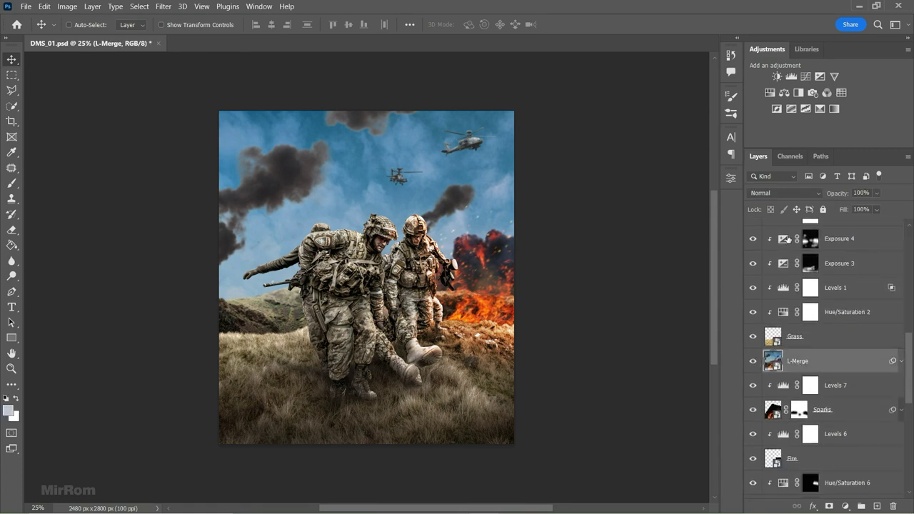
{"action": "left_click", "coordinate": [841, 93]}
{"action": "left_click", "coordinate": [681, 213]}
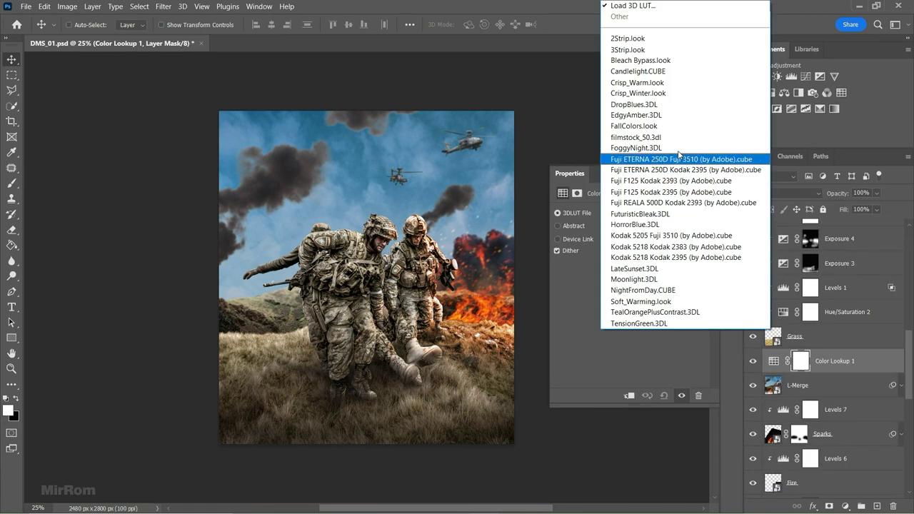
{"action": "left_click", "coordinate": [676, 104]}
{"action": "left_click", "coordinate": [712, 169]}
{"action": "left_click", "coordinate": [783, 192]}
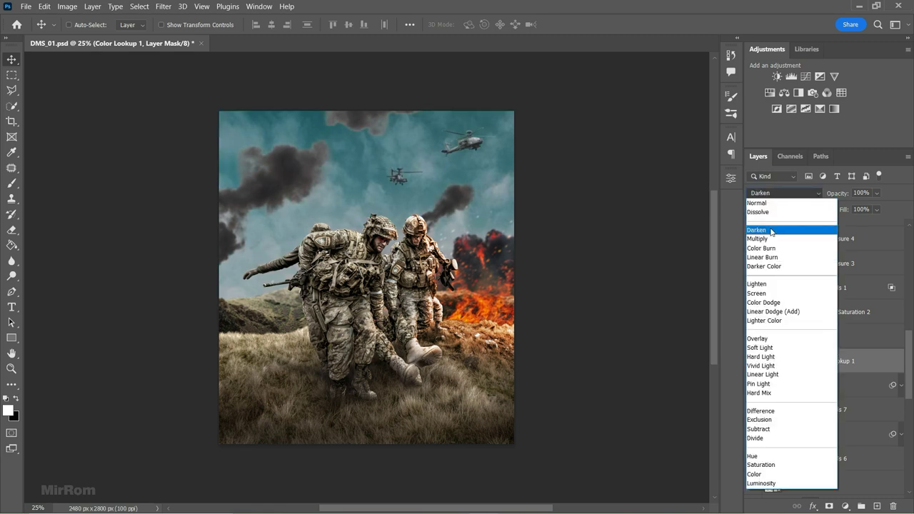
{"action": "left_click", "coordinate": [771, 229]}
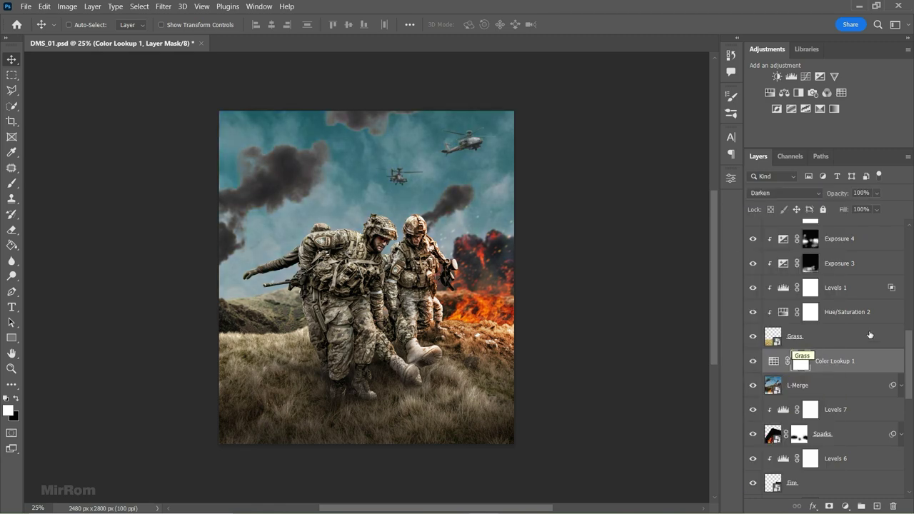
Target the Exposure 8 adjustment in the layer stack and open Fog.png
{"action": "scroll", "coordinate": [835, 300], "scroll_direction": "up", "scroll_amount": 10}
{"action": "left_click", "coordinate": [863, 238]}
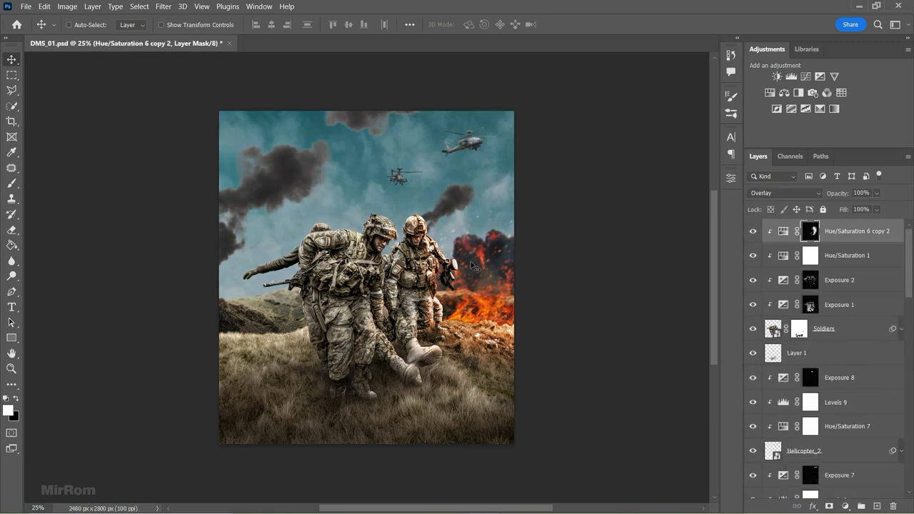
{"action": "left_click", "coordinate": [837, 336]}
{"action": "left_click", "coordinate": [839, 357]}
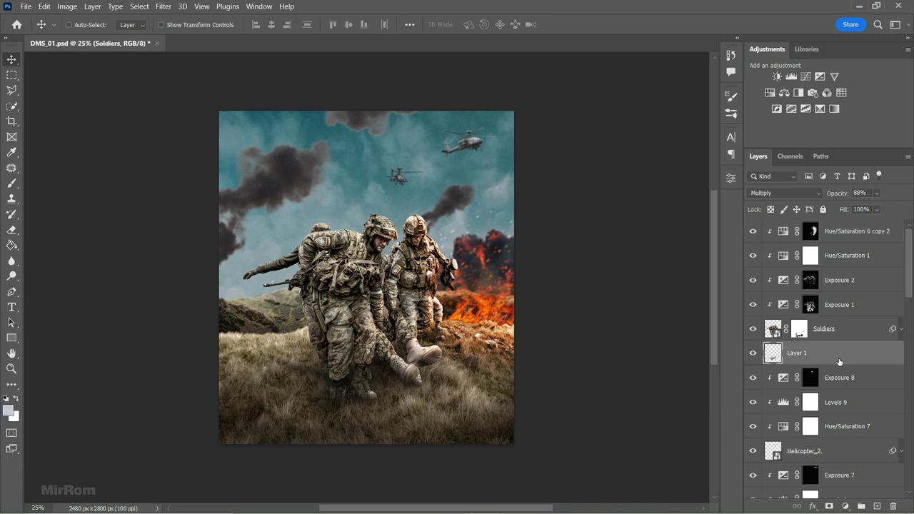
{"action": "left_click", "coordinate": [847, 377]}
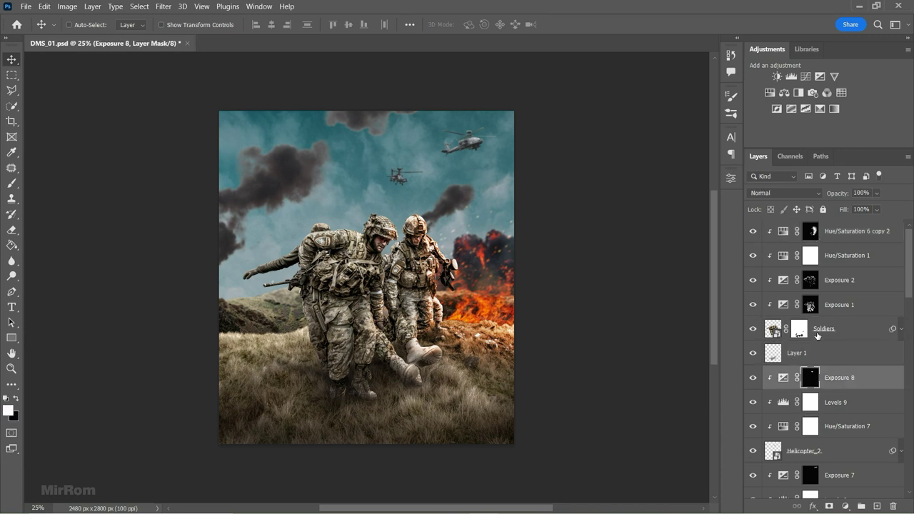
{"action": "left_click", "coordinate": [783, 377]}
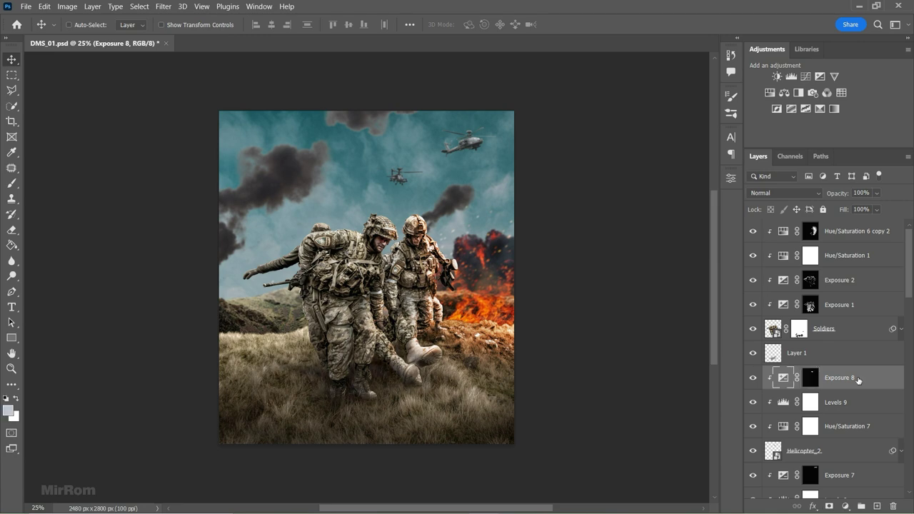
{"action": "left_click", "coordinate": [26, 6]}
Bring the fog into the composite as a smart-object layer named Fog
{"action": "left_click_drag", "start_coordinate": [216, 138], "coordinate": [286, 45]}
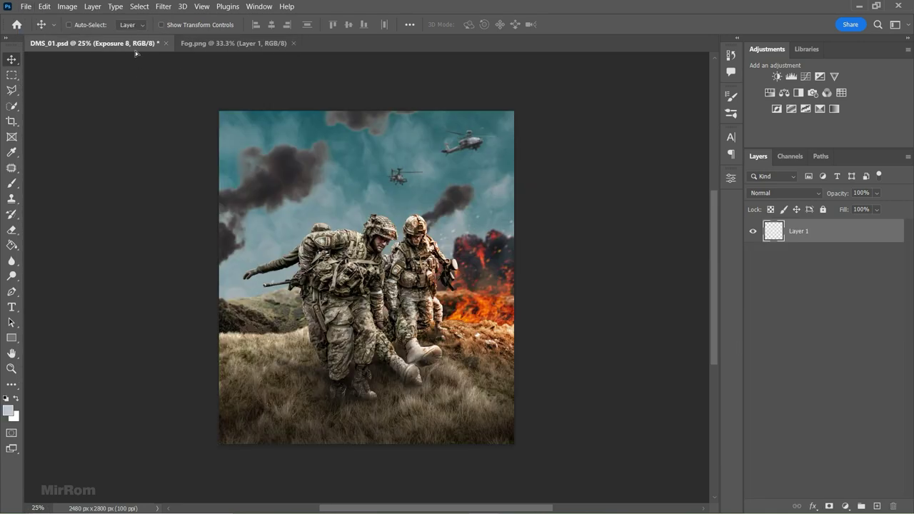
{"action": "left_click", "coordinate": [282, 44]}
{"action": "double_click", "coordinate": [796, 376]}
{"action": "type", "text": "Fo"}
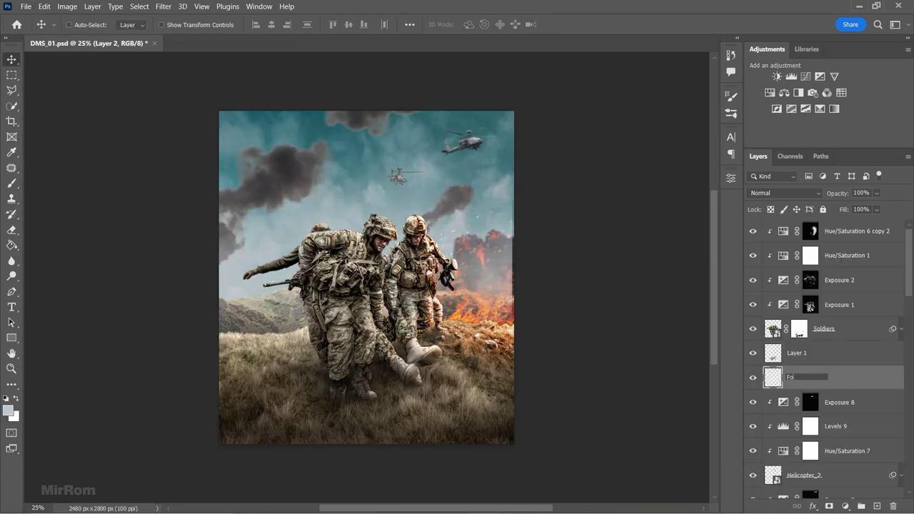
{"action": "type", "text": "g"}
{"action": "key", "text": "Return"}
{"action": "left_click", "coordinate": [907, 156]}
{"action": "left_click", "coordinate": [820, 377]}
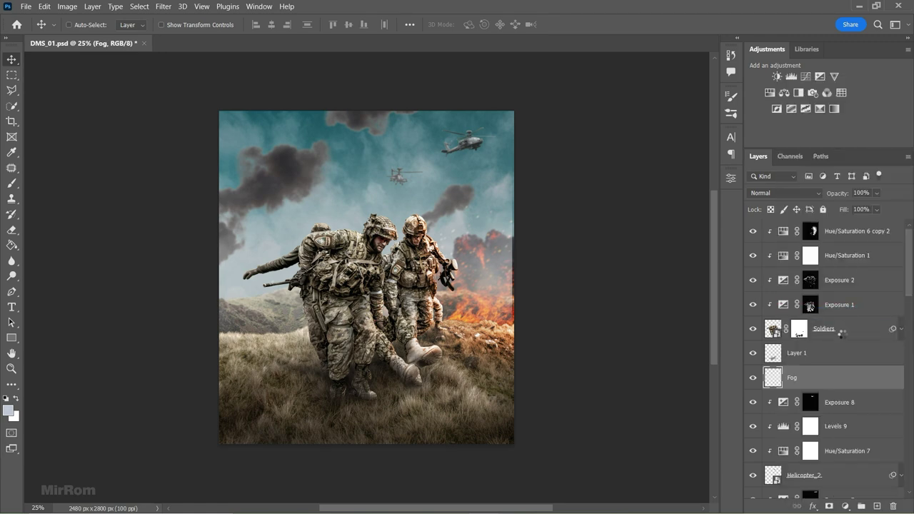
Position the fog and blend it in Screen mode at about 73% opacity
{"action": "left_click_drag", "start_coordinate": [680, 338], "coordinate": [503, 292]}
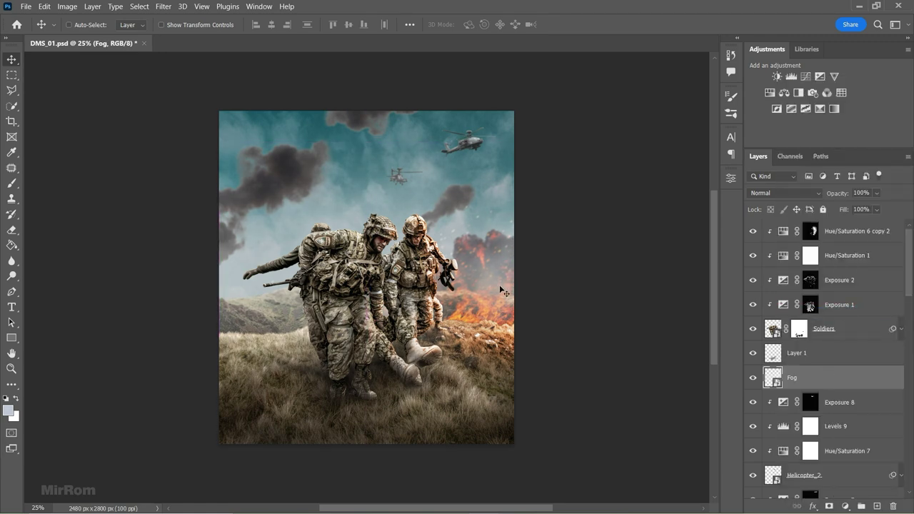
{"action": "left_click", "coordinate": [784, 193]}
{"action": "left_click", "coordinate": [778, 294]}
{"action": "left_click_drag", "start_coordinate": [877, 193], "coordinate": [875, 208]}
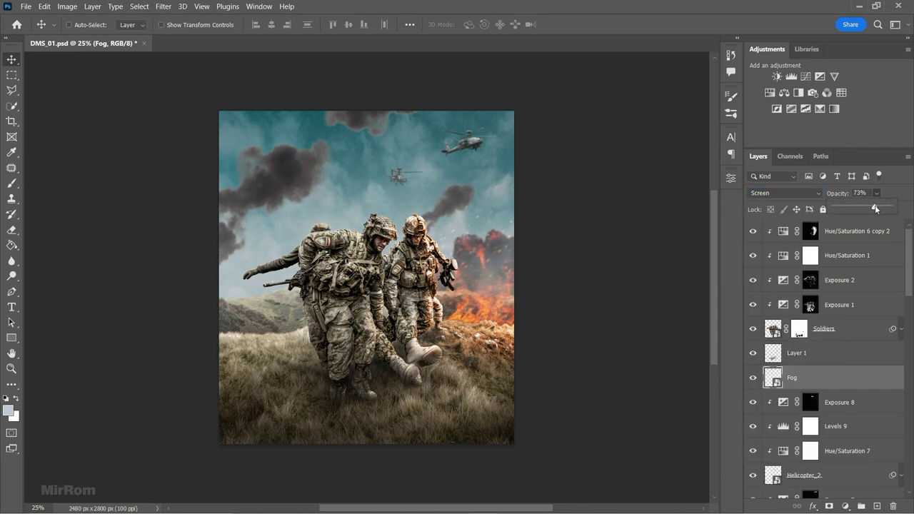
Transform the fog wider and shorter, moving it lower in the image
{"action": "key", "text": "ctrl+t"}
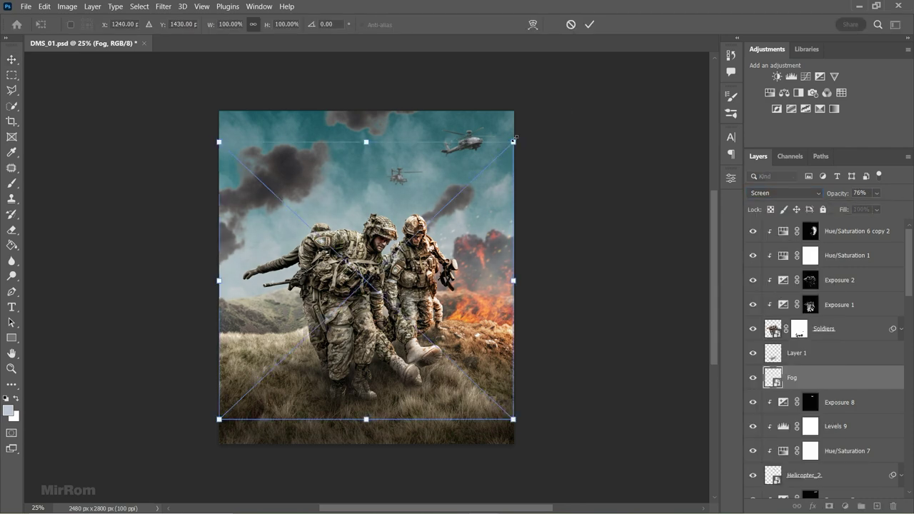
{"action": "left_click_drag", "start_coordinate": [513, 139], "coordinate": [520, 140]}
{"action": "left_click_drag", "start_coordinate": [379, 167], "coordinate": [383, 239]}
{"action": "left_click_drag", "start_coordinate": [366, 437], "coordinate": [367, 403]}
{"action": "key", "text": "Return"}
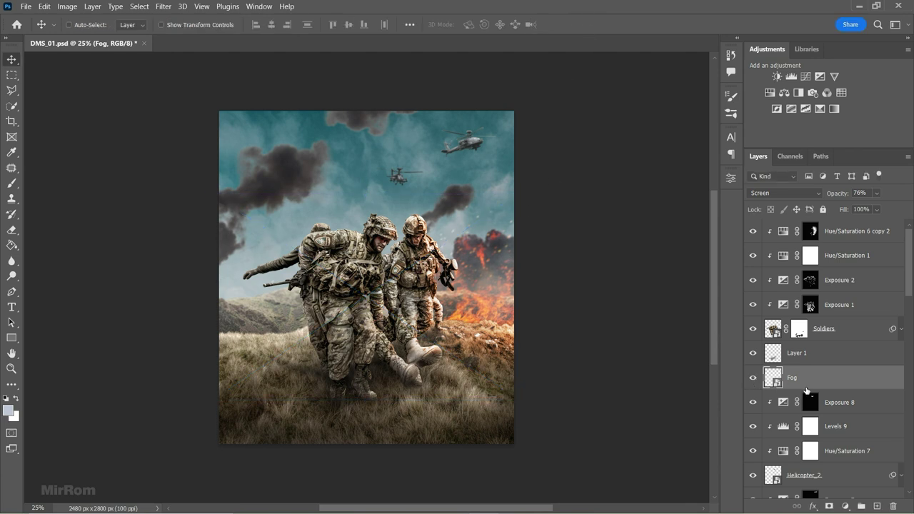
Add a mask to Fog and paint out the fog along the image bottom
{"action": "left_click", "coordinate": [828, 506]}
{"action": "key", "text": "d"}
{"action": "key", "text": "x"}
{"action": "key", "text": "b"}
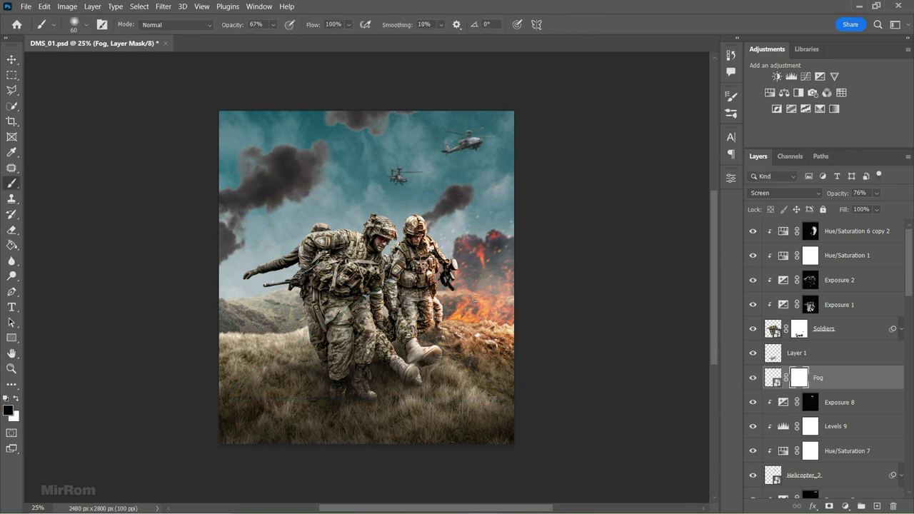
{"action": "key", "text": "bracketright"}
{"action": "key", "text": "bracketright"}
{"action": "key", "text": "bracketright"}
{"action": "mouse_move", "coordinate": [473, 394]}
{"action": "left_mouse_down"}
{"action": "mouse_move", "coordinate": [327, 387]}
{"action": "mouse_move", "coordinate": [258, 404]}
{"action": "mouse_move", "coordinate": [378, 392]}
{"action": "mouse_move", "coordinate": [214, 398]}
{"action": "left_mouse_up"}
{"action": "key", "text": "v"}
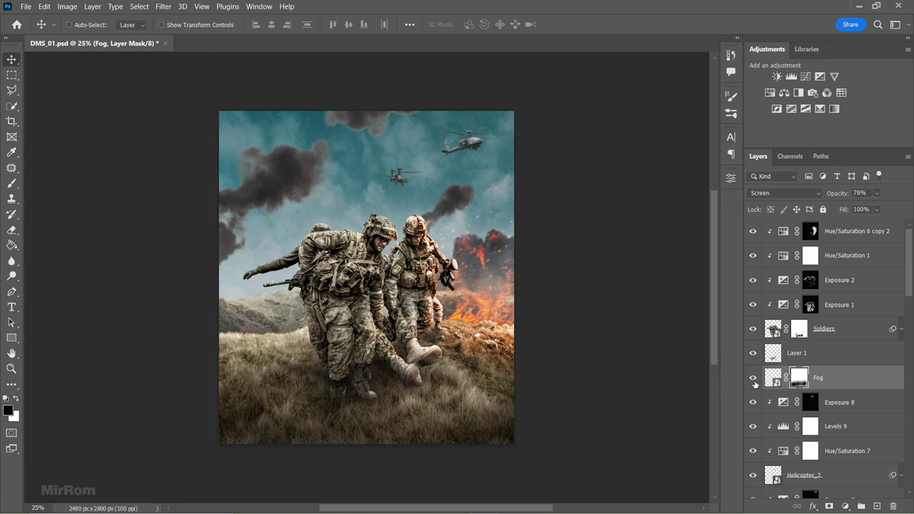
{"action": "key", "text": "b"}
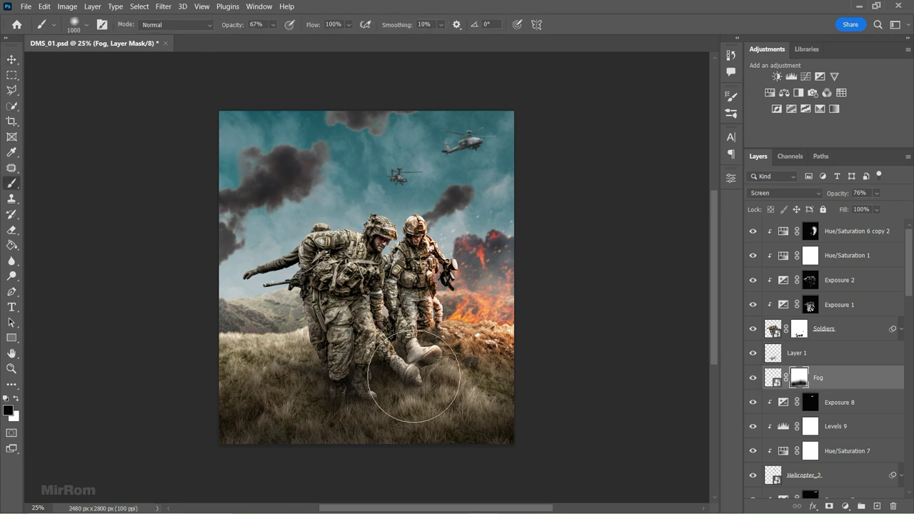
{"action": "key", "text": "bracketleft"}
{"action": "key", "text": "bracketleft"}
{"action": "key", "text": "bracketleft"}
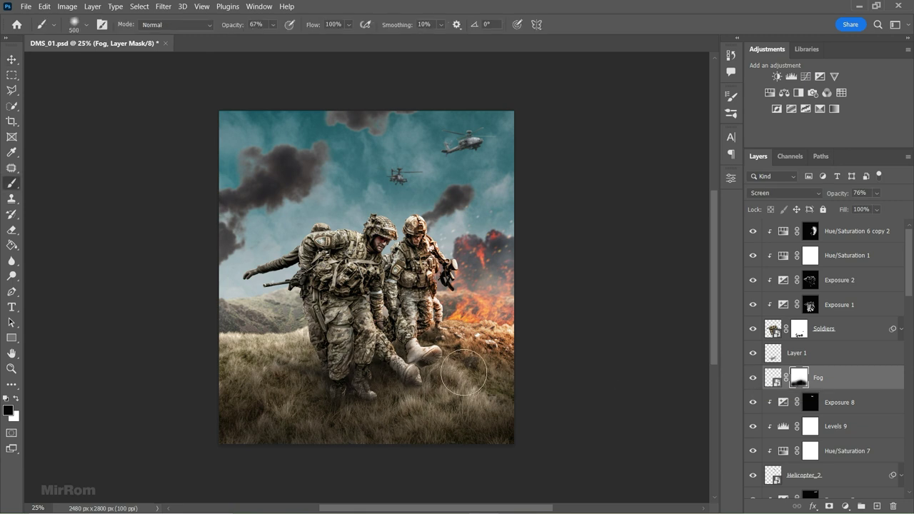
Unlink the Fog mask and resize the fog to about 104% width, 77% height
{"action": "key", "text": "v"}
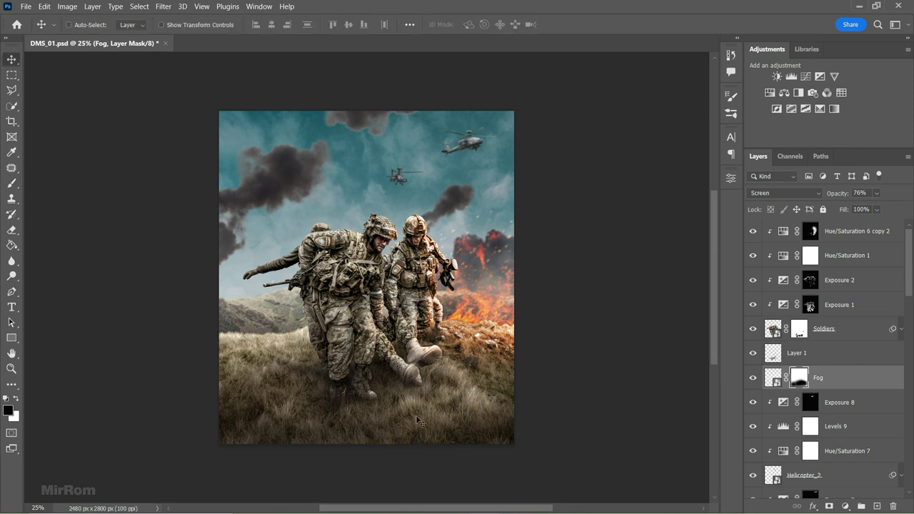
{"action": "left_click", "coordinate": [785, 377]}
{"action": "left_click", "coordinate": [773, 377]}
{"action": "key", "text": "ctrl+t"}
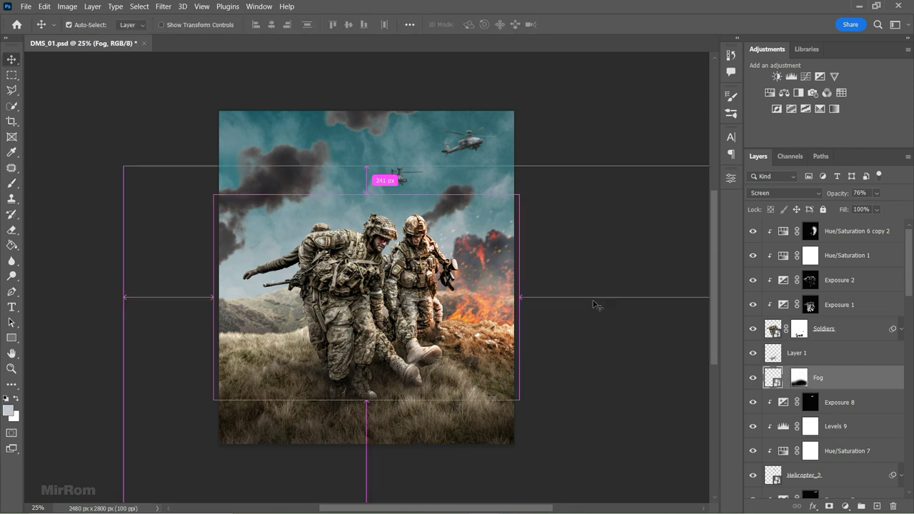
{"action": "left_click_drag", "start_coordinate": [591, 302], "coordinate": [369, 191]}
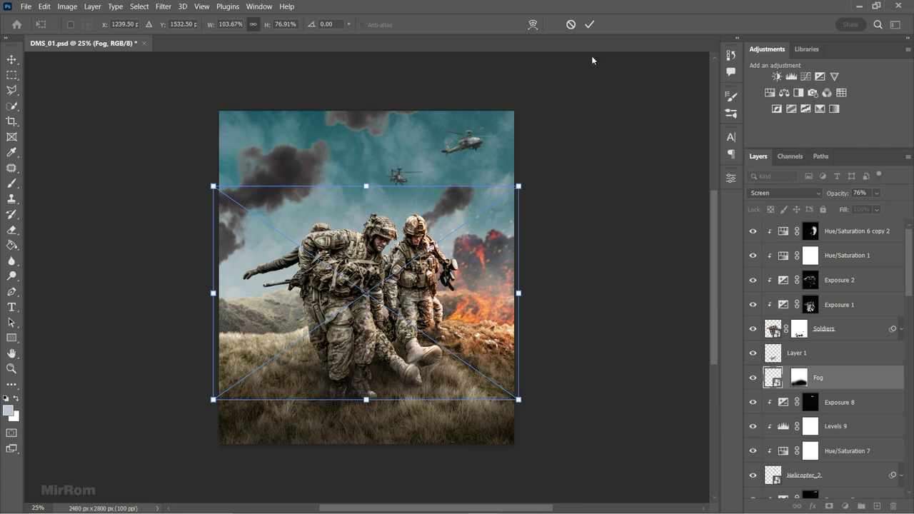
{"action": "left_click", "coordinate": [589, 24]}
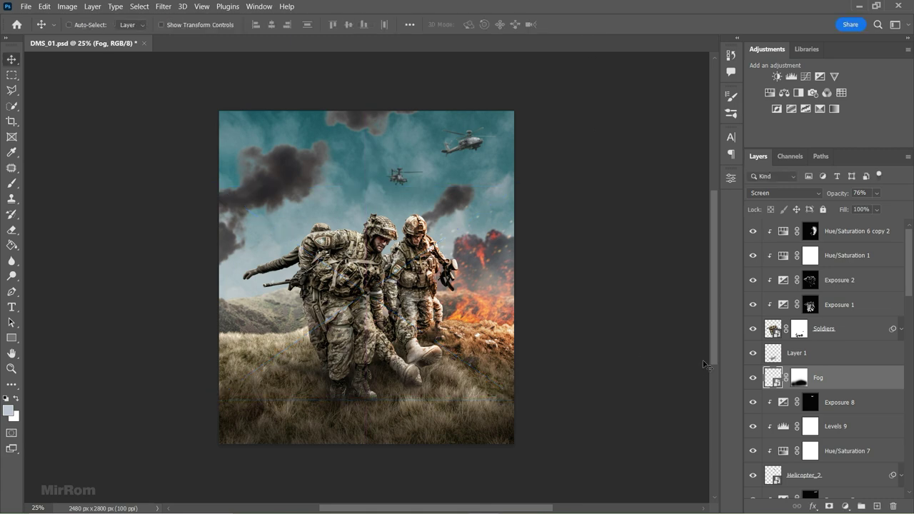
{"action": "left_click", "coordinate": [835, 235]}
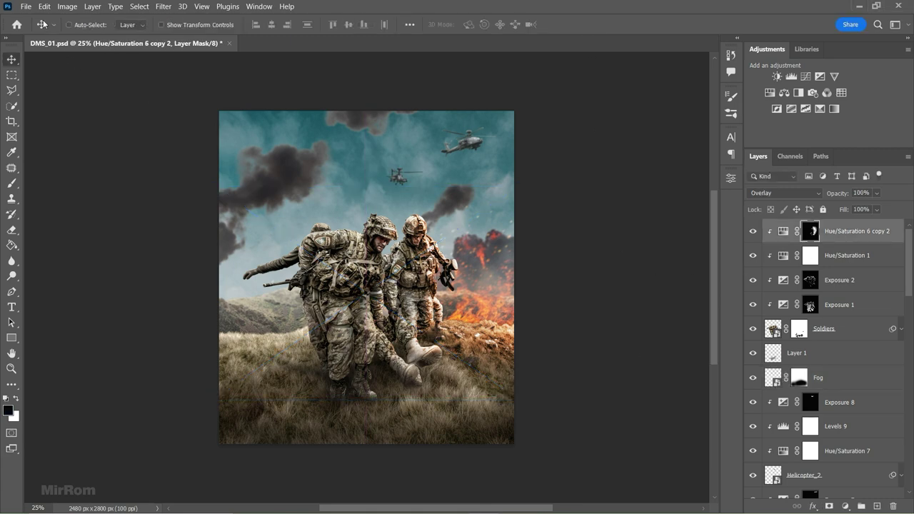
Bring the rusted ember texture in as a smart-object layer named Rusted Metal
{"action": "left_click", "coordinate": [25, 5]}
{"action": "left_click_drag", "start_coordinate": [190, 88], "coordinate": [322, 67]}
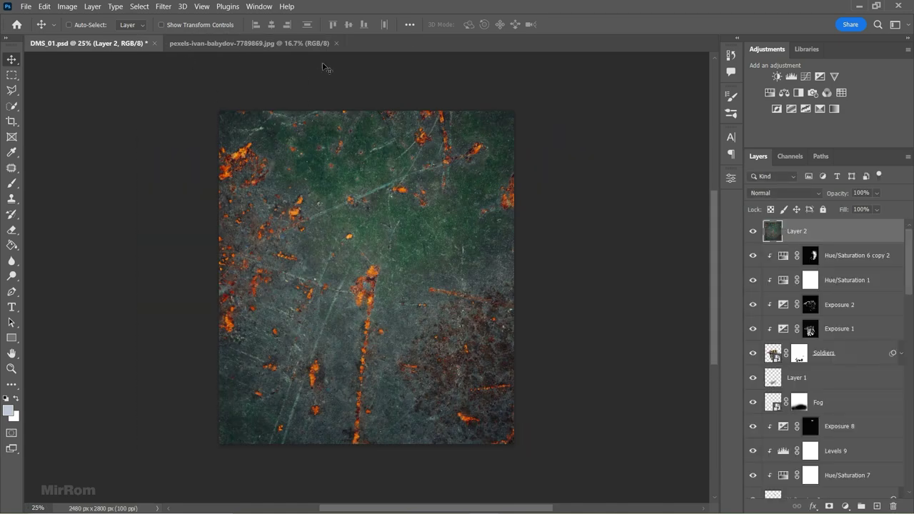
{"action": "left_click", "coordinate": [335, 42]}
{"action": "double_click", "coordinate": [796, 231]}
{"action": "type", "text": "Rusted Metal"}
{"action": "key", "text": "Return"}
{"action": "right_click", "coordinate": [799, 236]}
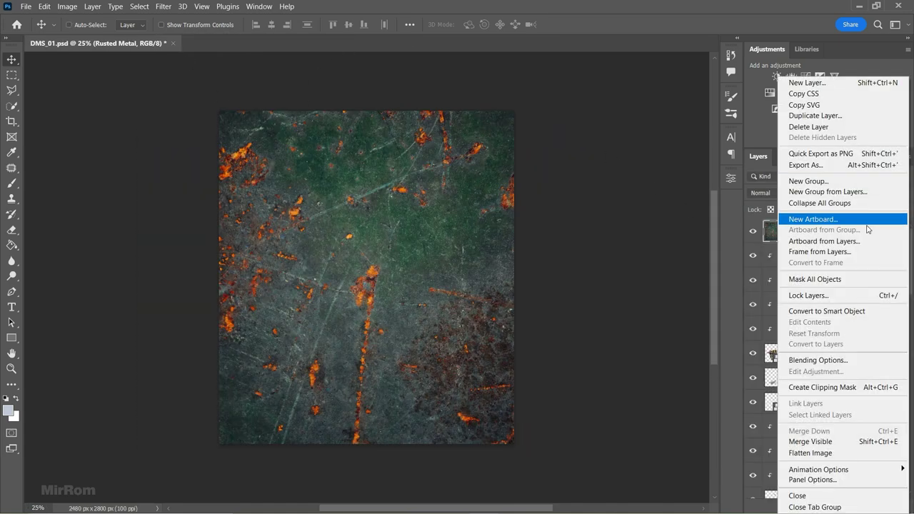
{"action": "left_click", "coordinate": [678, 285]}
Blend Rusted Metal in Lighten mode and reposition it over the image
{"action": "left_click", "coordinate": [785, 193]}
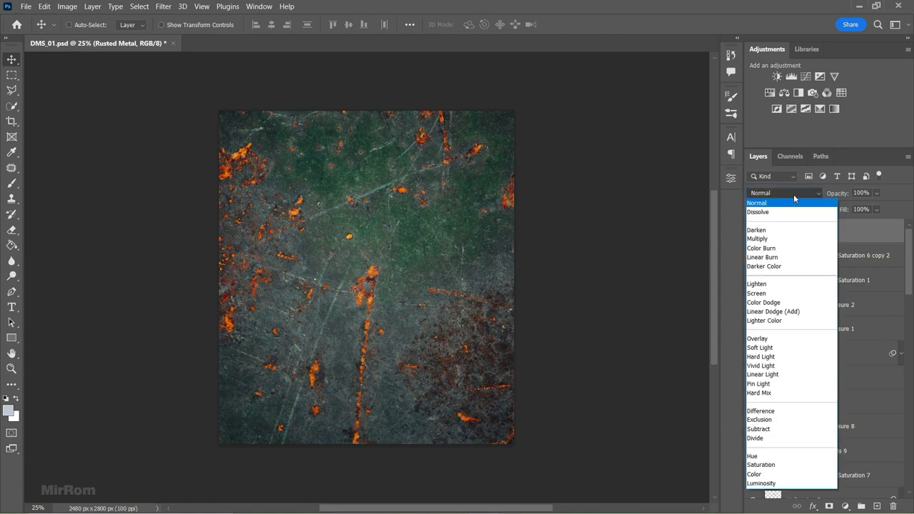
{"action": "left_click", "coordinate": [757, 266]}
{"action": "left_click_drag", "start_coordinate": [593, 286], "coordinate": [545, 260]}
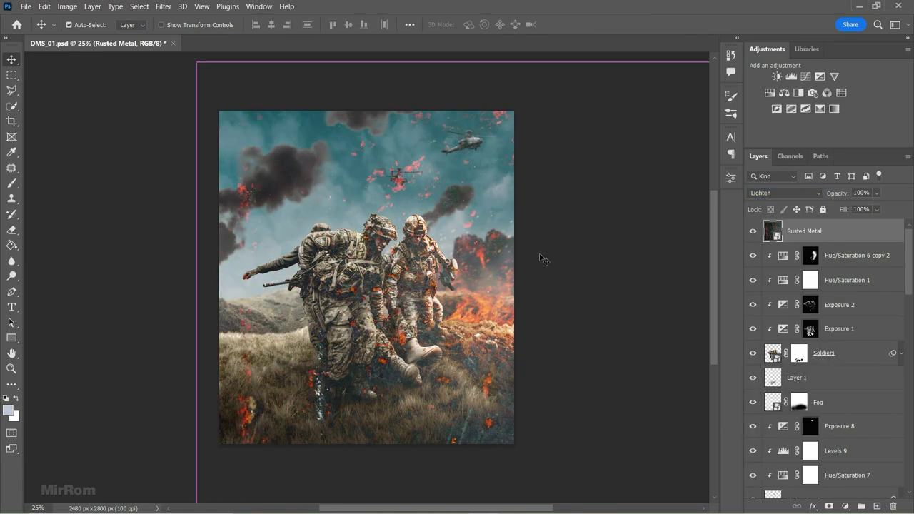
Rotate and enlarge the ember texture over the soldiers, then shift it across the scene
{"action": "key", "text": "ctrl+t"}
{"action": "left_click_drag", "start_coordinate": [400, 179], "coordinate": [513, 265]}
{"action": "left_click_drag", "start_coordinate": [237, 214], "coordinate": [122, 81]}
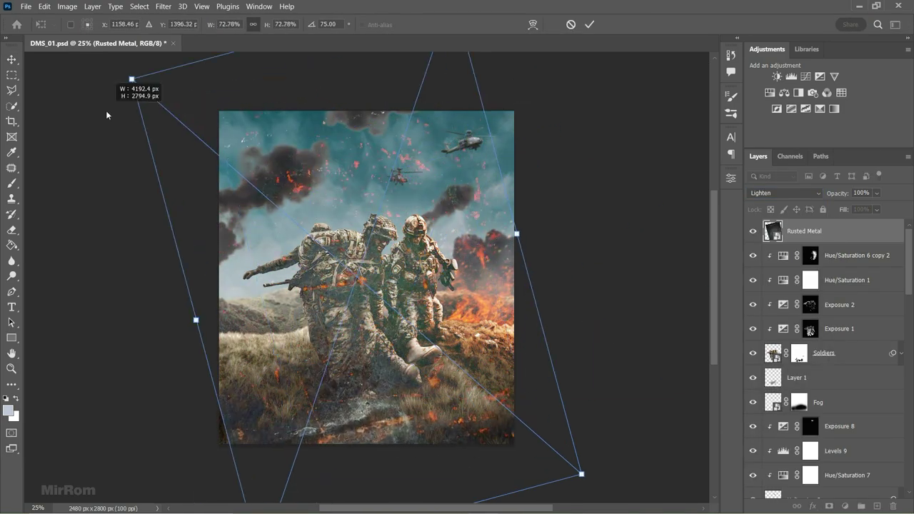
{"action": "left_click_drag", "start_coordinate": [278, 94], "coordinate": [288, 139]}
{"action": "left_click_drag", "start_coordinate": [561, 499], "coordinate": [591, 457]}
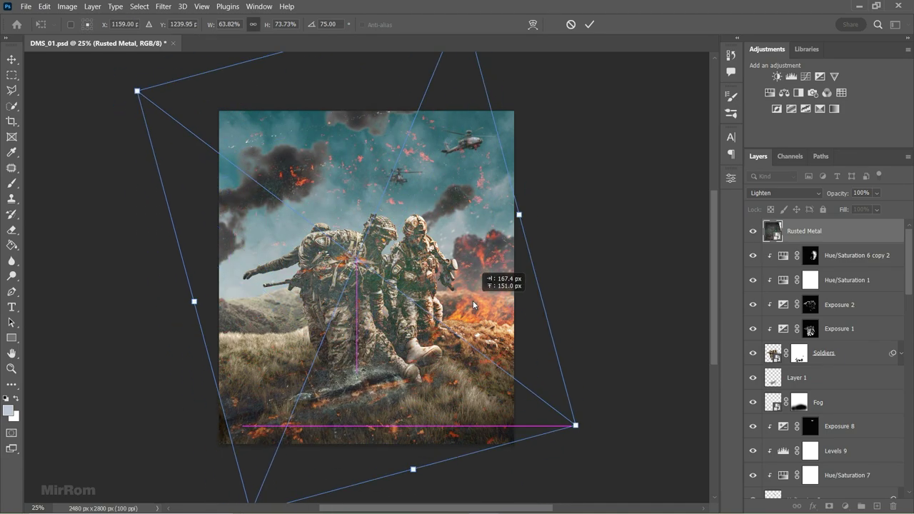
{"action": "key", "text": "Return"}
{"action": "left_click_drag", "start_coordinate": [405, 335], "coordinate": [476, 358]}
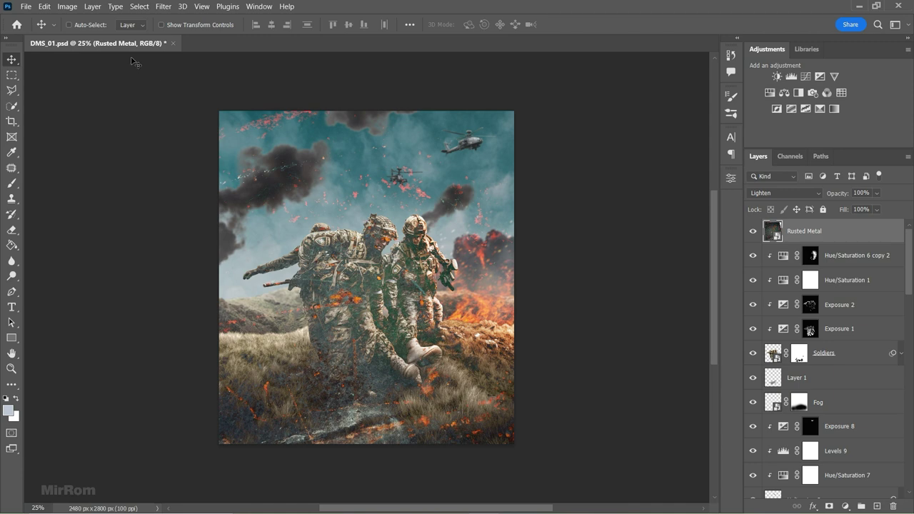
{"action": "left_click", "coordinate": [74, 10]}
Set Selective Color on Rusted Metal: Cyans −100 cyan, Neutrals +36 black, Blacks +68 black
{"action": "left_click", "coordinate": [269, 211]}
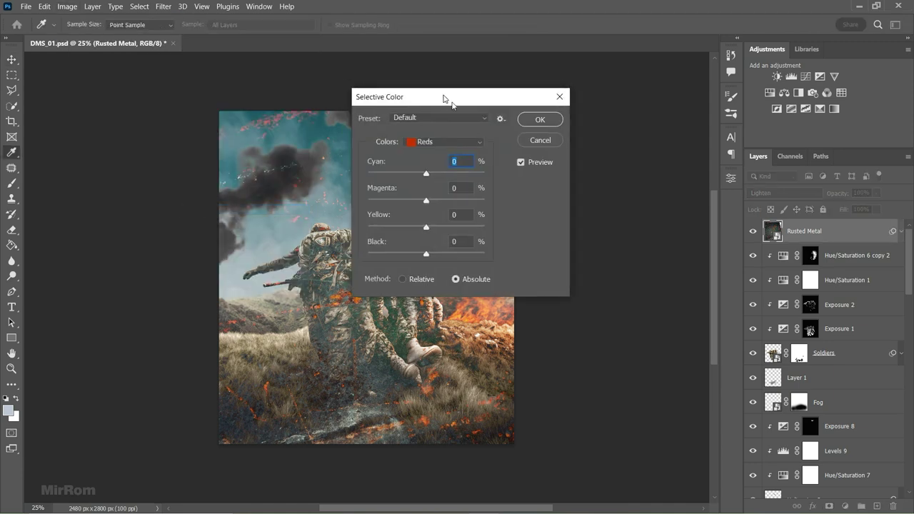
{"action": "left_click_drag", "start_coordinate": [445, 98], "coordinate": [634, 147]}
{"action": "left_click", "coordinate": [633, 191]}
{"action": "left_click", "coordinate": [640, 234]}
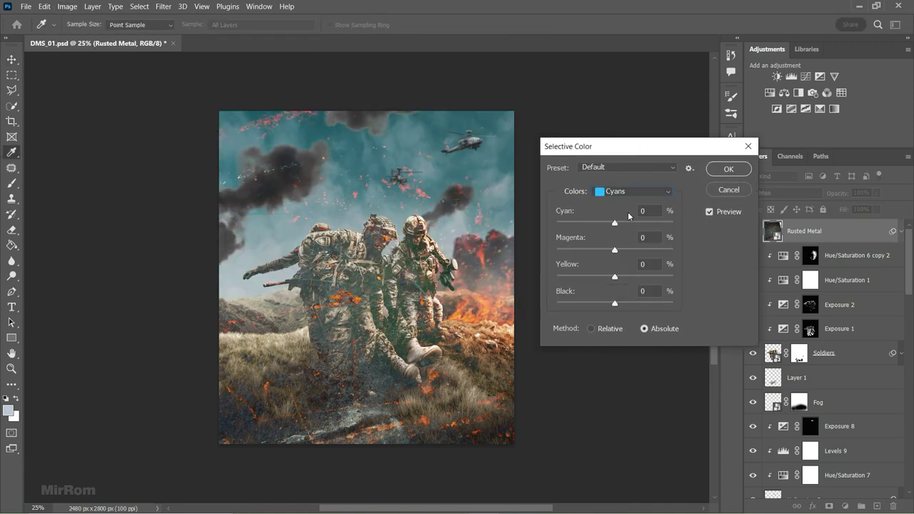
{"action": "left_click_drag", "start_coordinate": [614, 223], "coordinate": [576, 223]}
{"action": "left_click", "coordinate": [637, 193]}
{"action": "left_click", "coordinate": [631, 278]}
{"action": "left_click_drag", "start_coordinate": [617, 306], "coordinate": [628, 305]}
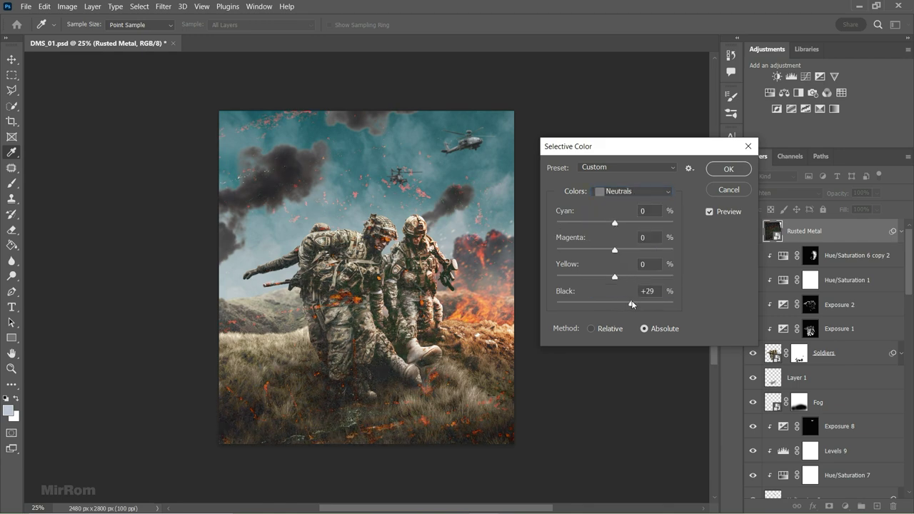
{"action": "left_click", "coordinate": [617, 193]}
{"action": "left_click", "coordinate": [628, 287]}
{"action": "left_click_drag", "start_coordinate": [614, 303], "coordinate": [655, 303]}
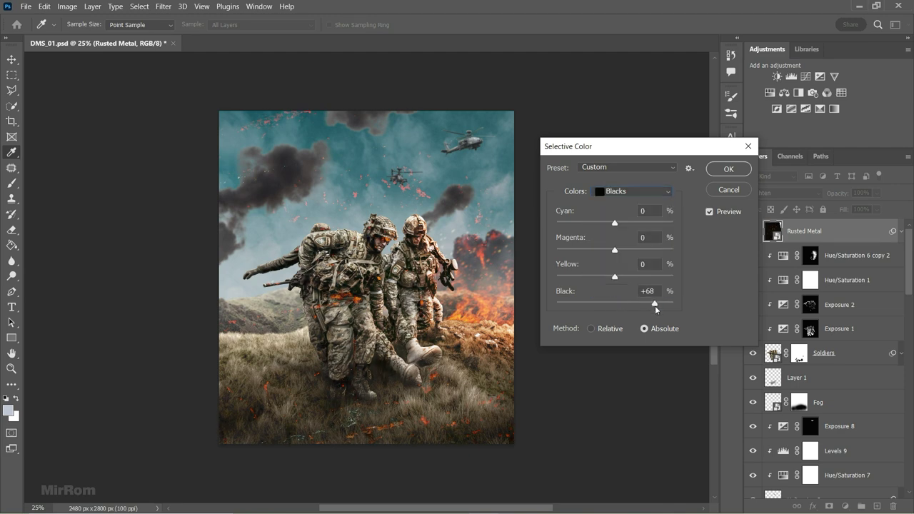
Apply the Selective Color and settle the embers along the bottom grass
{"action": "left_click", "coordinate": [727, 170]}
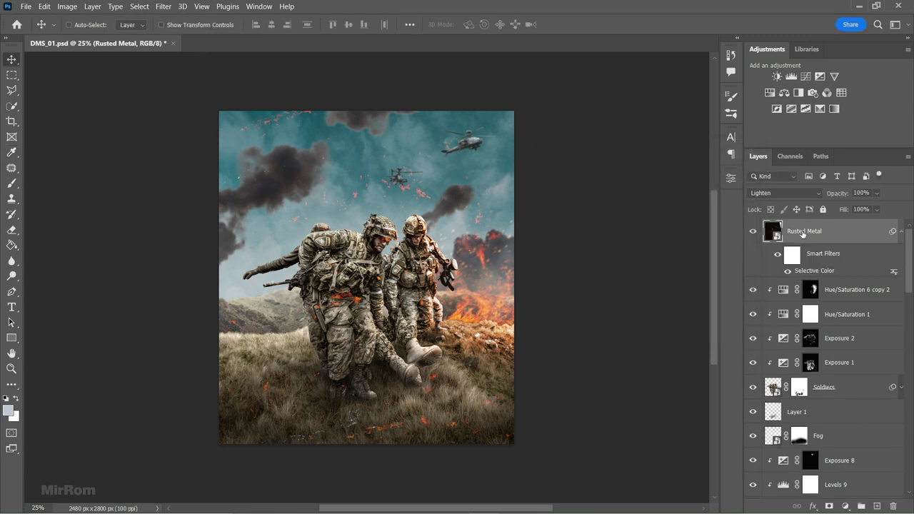
{"action": "left_click_drag", "start_coordinate": [476, 294], "coordinate": [485, 349]}
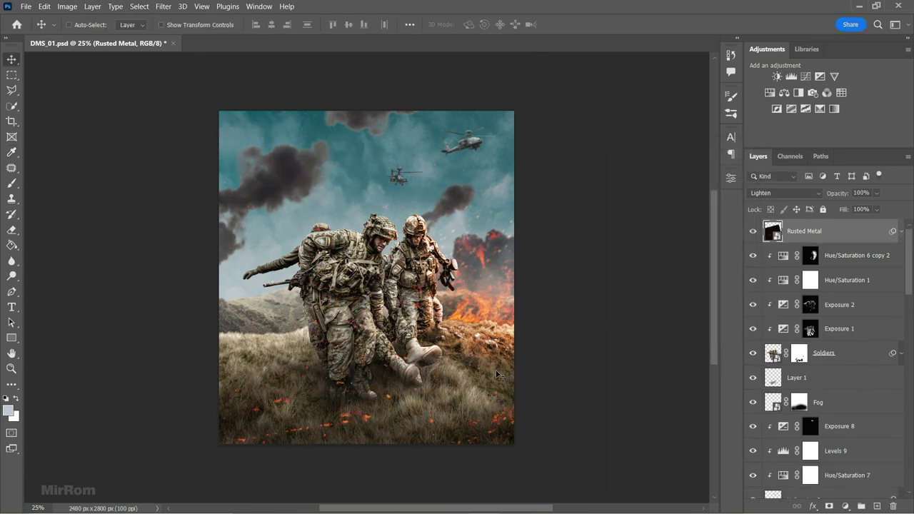
{"action": "left_click_drag", "start_coordinate": [485, 350], "coordinate": [503, 360]}
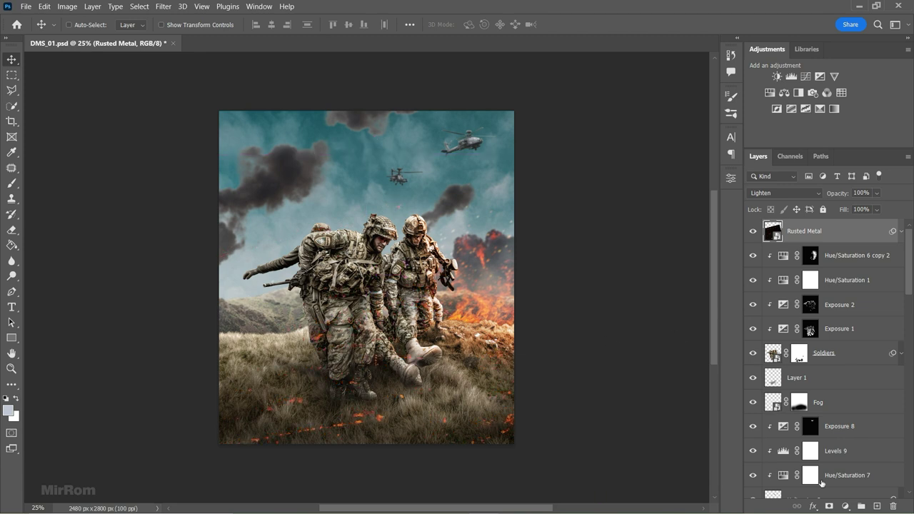
Duplicate Rusted Metal, moving and rotating the copy over the sky and soldiers
{"action": "key", "text": "ctrl+j"}
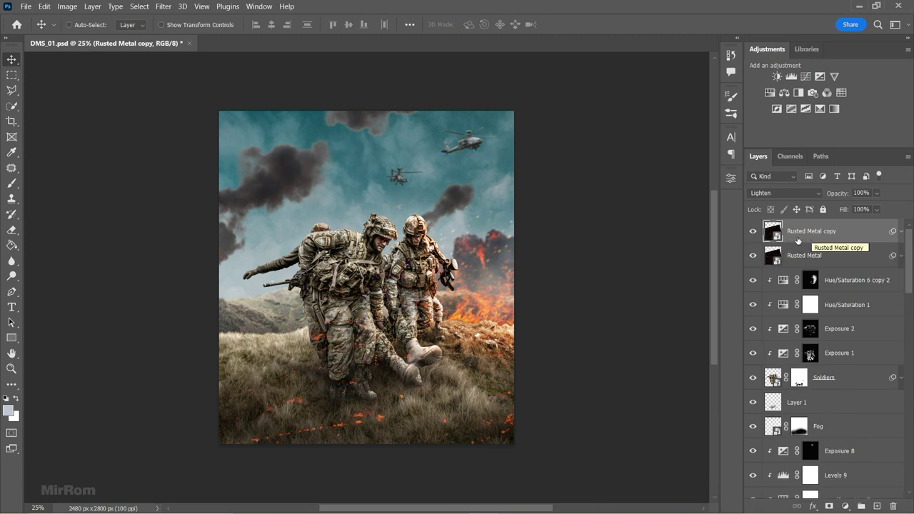
{"action": "left_click_drag", "start_coordinate": [389, 189], "coordinate": [332, 314]}
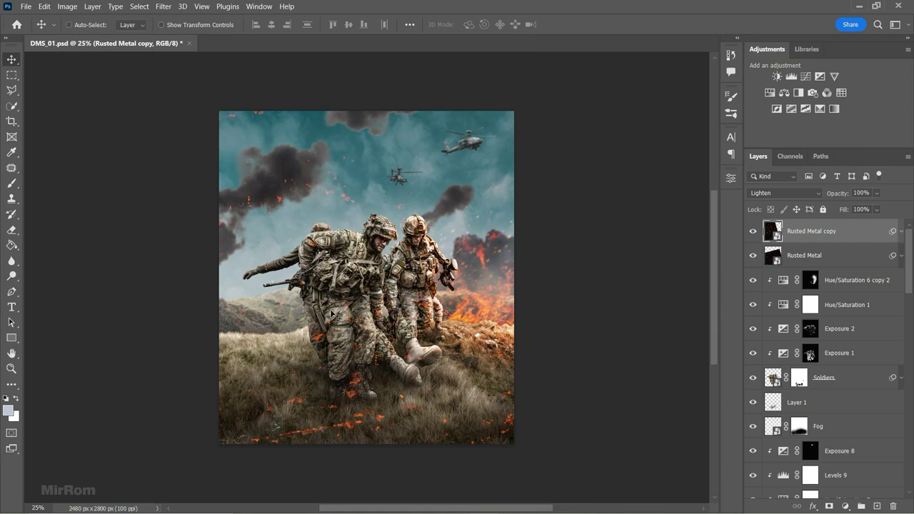
{"action": "key", "text": "ctrl+t"}
{"action": "left_click_drag", "start_coordinate": [567, 310], "coordinate": [499, 291]}
{"action": "key", "text": "Return"}
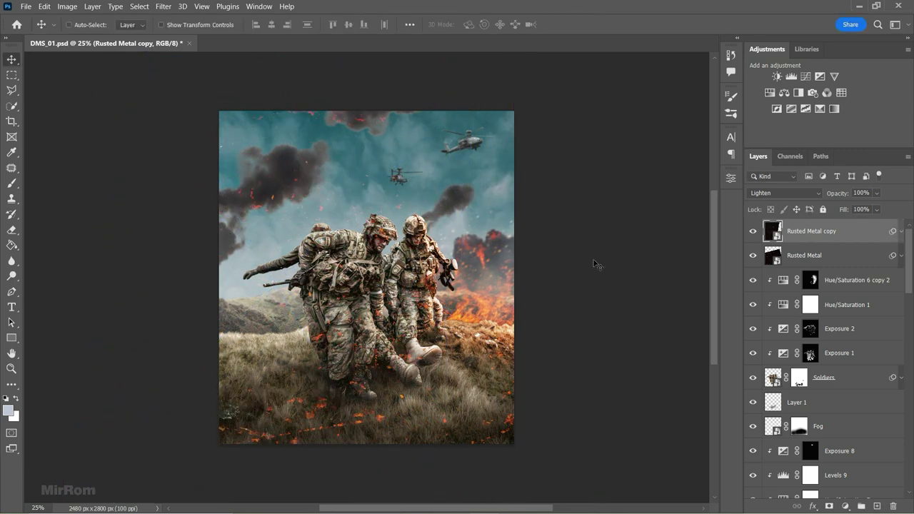
Hide the Rusted Metal copy and add a layer mask to Rusted Metal
{"action": "left_click", "coordinate": [752, 231]}
{"action": "left_click", "coordinate": [803, 255]}
{"action": "left_click", "coordinate": [828, 506]}
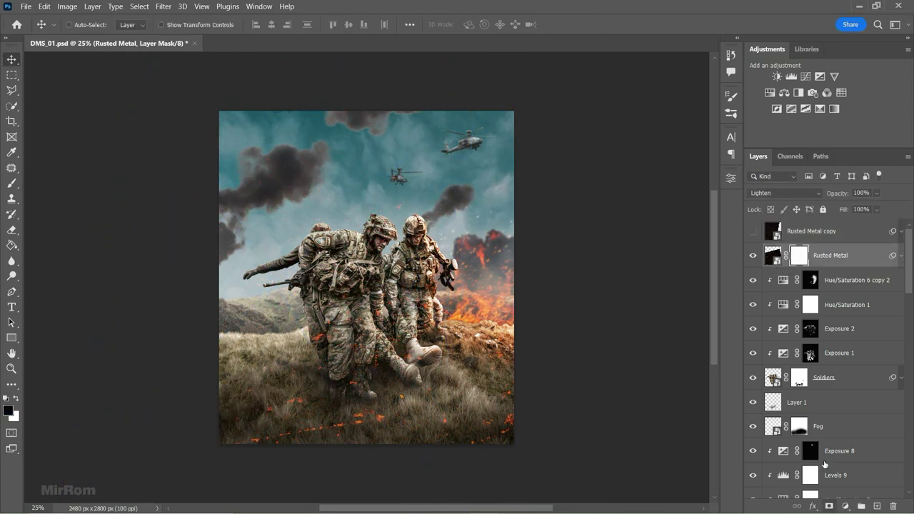
{"action": "left_click", "coordinate": [335, 482], "text": "ctrl"}
{"action": "left_click", "coordinate": [335, 481], "text": "ctrl"}
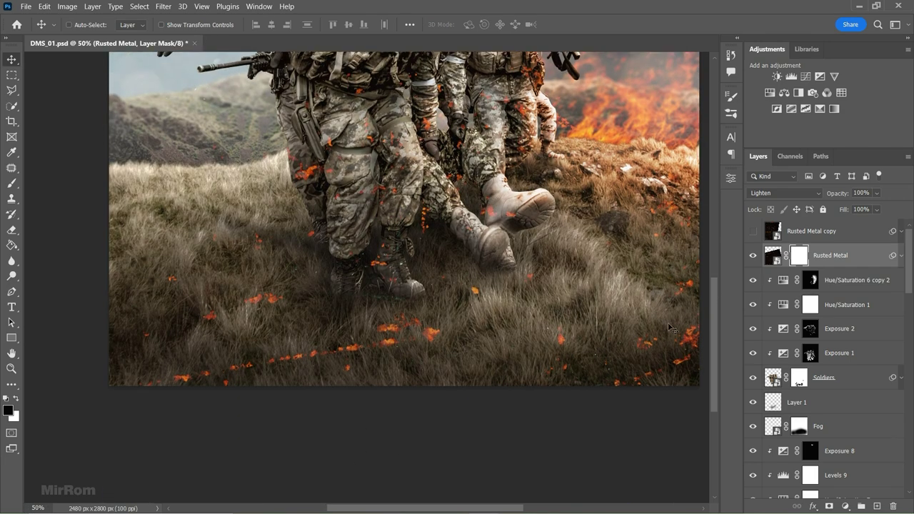
Paint out embers in the lower-left grass with a 70-px black brush at 100% opacity
{"action": "key", "text": "b"}
{"action": "key", "text": "0"}
{"action": "right_click", "coordinate": [473, 275]}
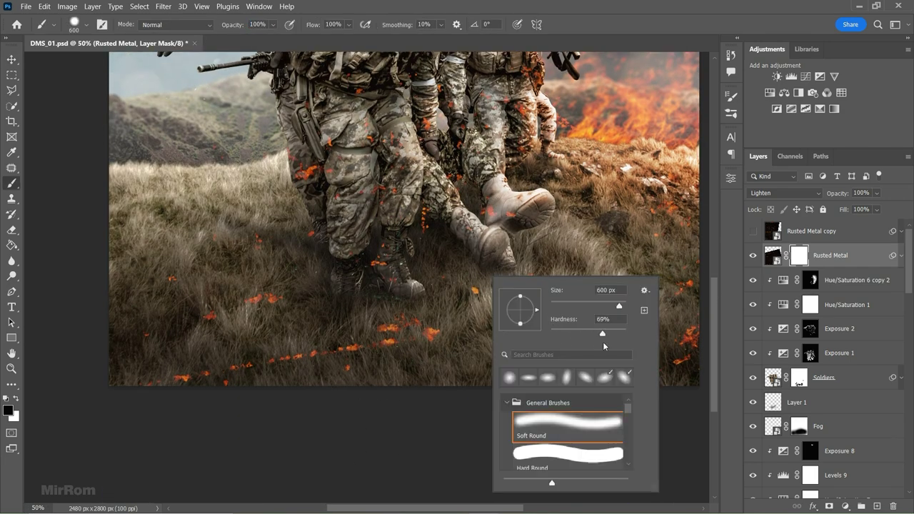
{"action": "left_click_drag", "start_coordinate": [603, 307], "coordinate": [564, 306]}
{"action": "left_click", "coordinate": [306, 360]}
{"action": "mouse_move", "coordinate": [305, 355]}
{"action": "left_mouse_down"}
{"action": "mouse_move", "coordinate": [221, 359]}
{"action": "mouse_move", "coordinate": [371, 348]}
{"action": "left_mouse_up"}
{"action": "key", "text": "bracketright"}
{"action": "key", "text": "bracketright"}
{"action": "key", "text": "bracketright"}
{"action": "scroll", "coordinate": [387, 346], "scroll_direction": "right", "scroll_amount": 2}
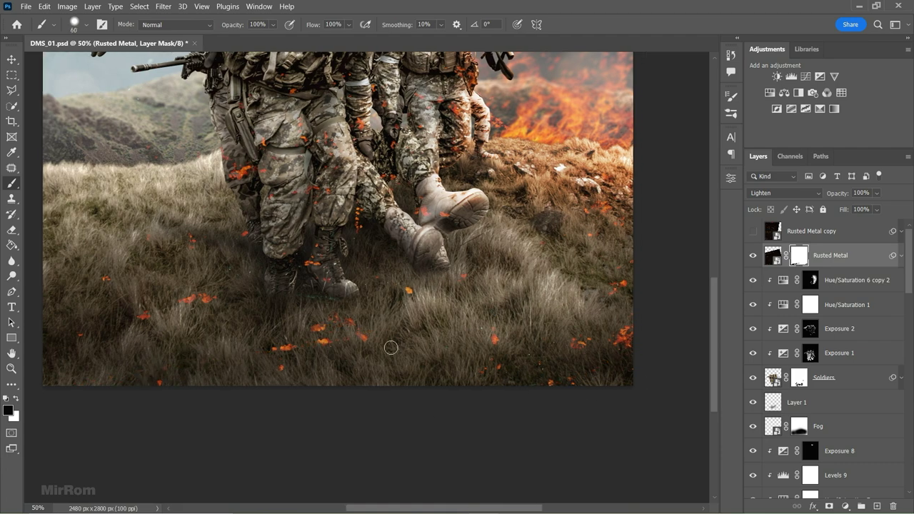
{"action": "scroll", "coordinate": [707, 366], "scroll_direction": "up", "scroll_amount": 4}
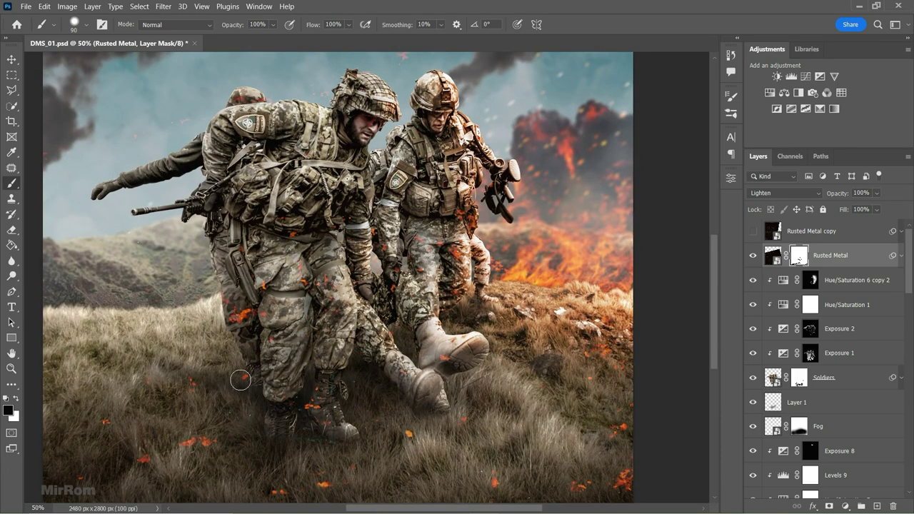
{"action": "key", "text": "ctrl+minus"}
{"action": "key", "text": "bracketright"}
{"action": "key", "text": "bracketright"}
{"action": "key", "text": "bracketright"}
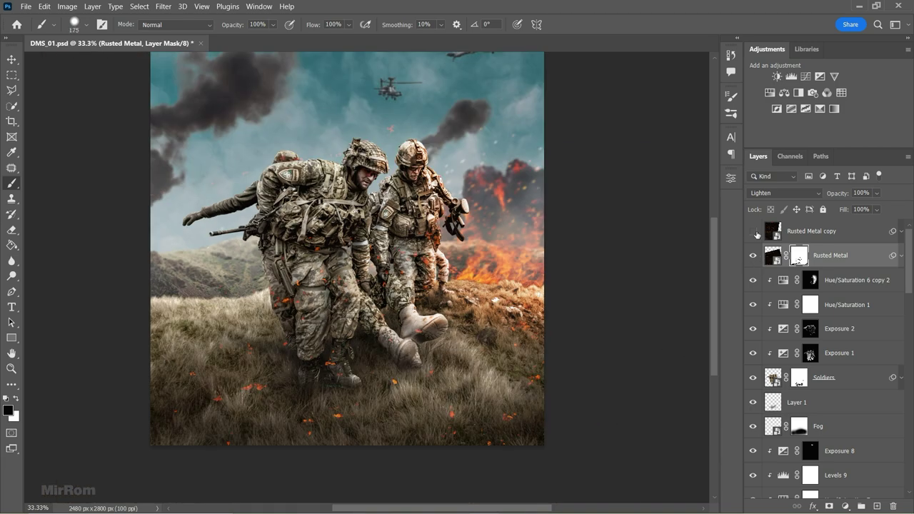
Give the Rusted Metal copy a black mask revealing embers in the upper-left smoke, then open the sparks photo
{"action": "left_click", "coordinate": [756, 234]}
{"action": "left_click", "coordinate": [812, 232]}
{"action": "left_click", "coordinate": [829, 505], "text": "alt"}
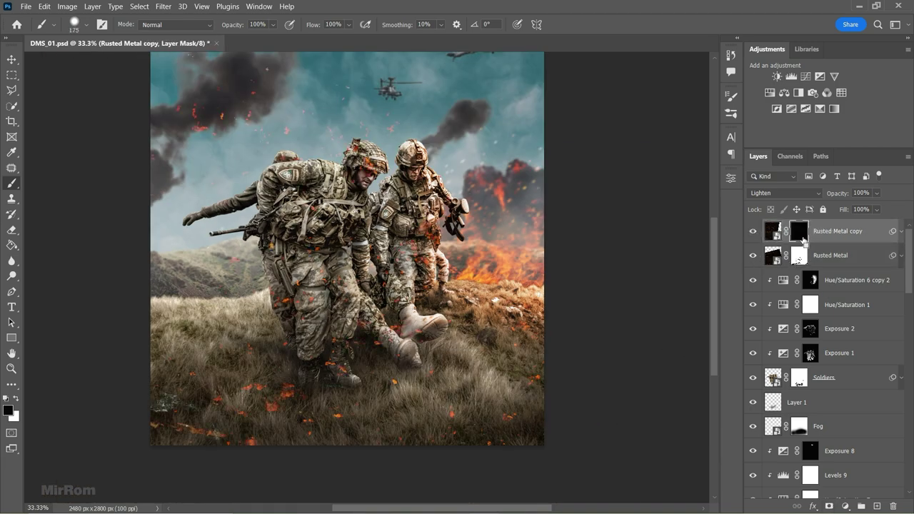
{"action": "left_click", "coordinate": [17, 400]}
{"action": "mouse_move", "coordinate": [234, 105]}
{"action": "left_mouse_down"}
{"action": "mouse_move", "coordinate": [205, 117]}
{"action": "mouse_move", "coordinate": [276, 95]}
{"action": "left_mouse_up"}
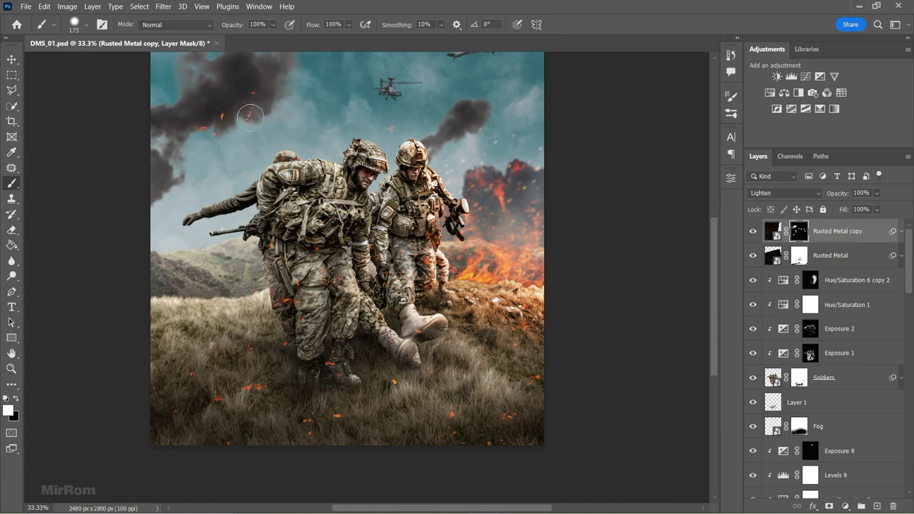
{"action": "key", "text": "v"}
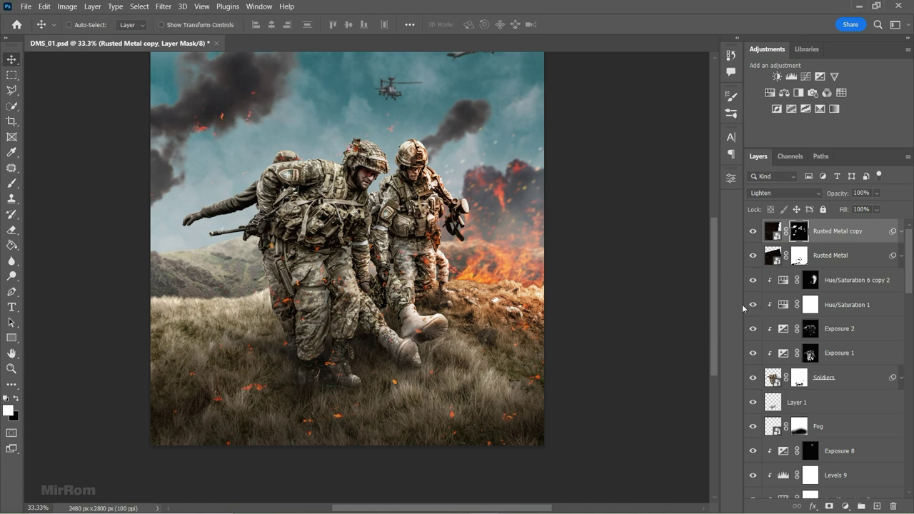
{"action": "scroll", "coordinate": [714, 287], "scroll_direction": "up", "scroll_amount": 3}
{"action": "key", "text": "ctrl+minus"}
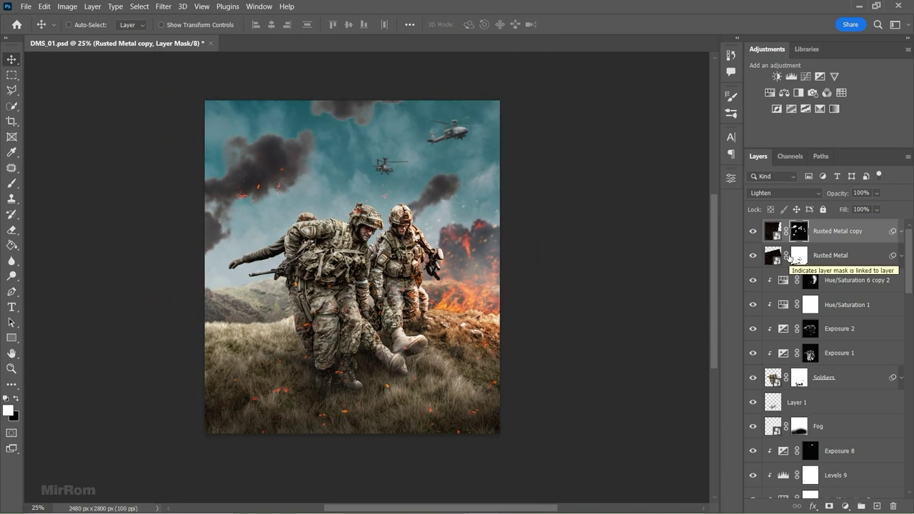
{"action": "left_click", "coordinate": [37, 5]}
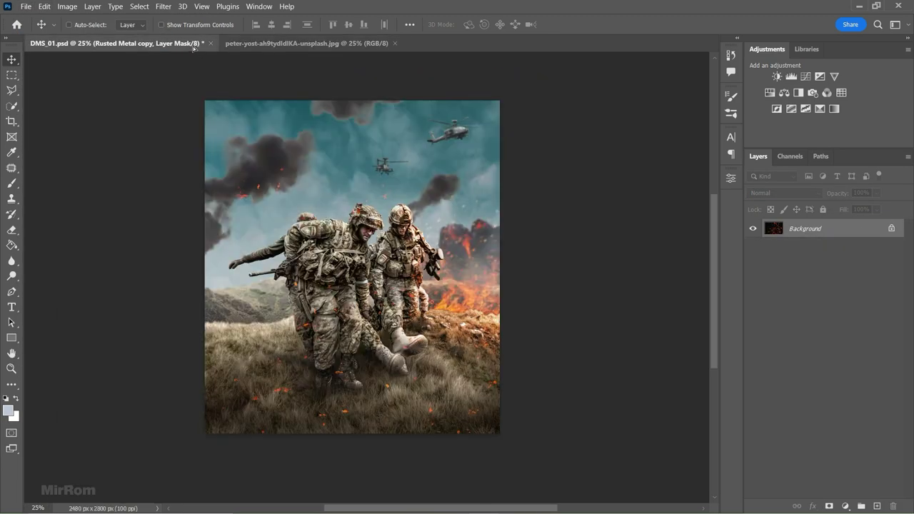
Bring the sparks image into DMS_01.psd as a layer named Sparks and close its source tab
{"action": "left_click_drag", "start_coordinate": [195, 54], "coordinate": [294, 153]}
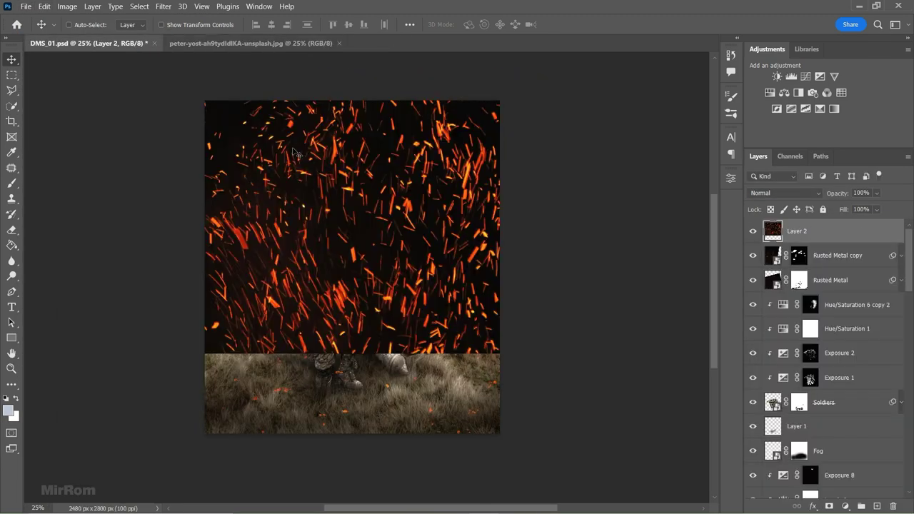
{"action": "left_click", "coordinate": [340, 42]}
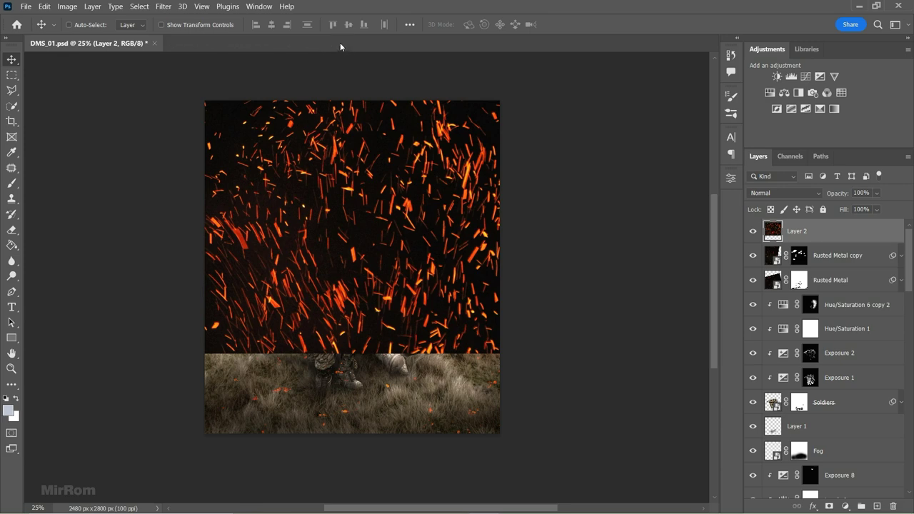
{"action": "left_click_drag", "start_coordinate": [337, 163], "coordinate": [351, 260]}
{"action": "double_click", "coordinate": [796, 231]}
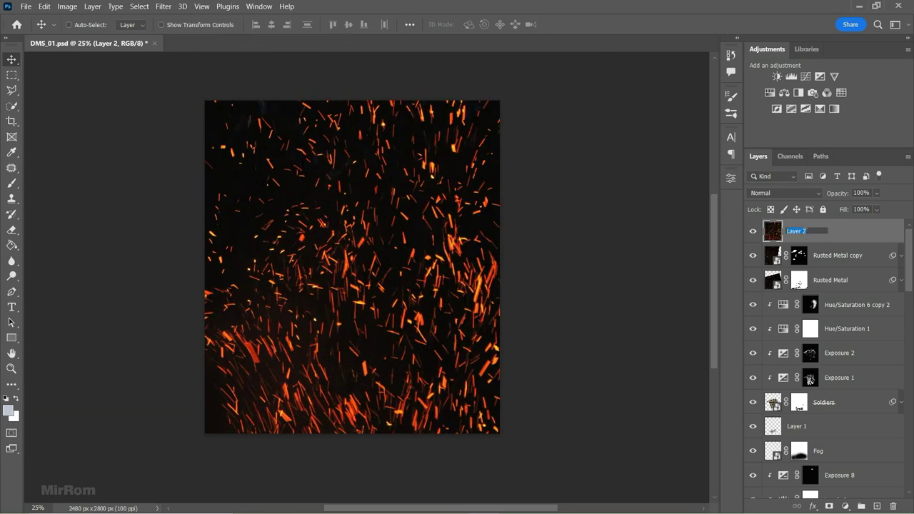
{"action": "type", "text": "Sparks"}
{"action": "key", "text": "Return"}
Convert the Sparks layer to a smart object and set its blend mode to Screen
{"action": "left_click", "coordinate": [907, 157]}
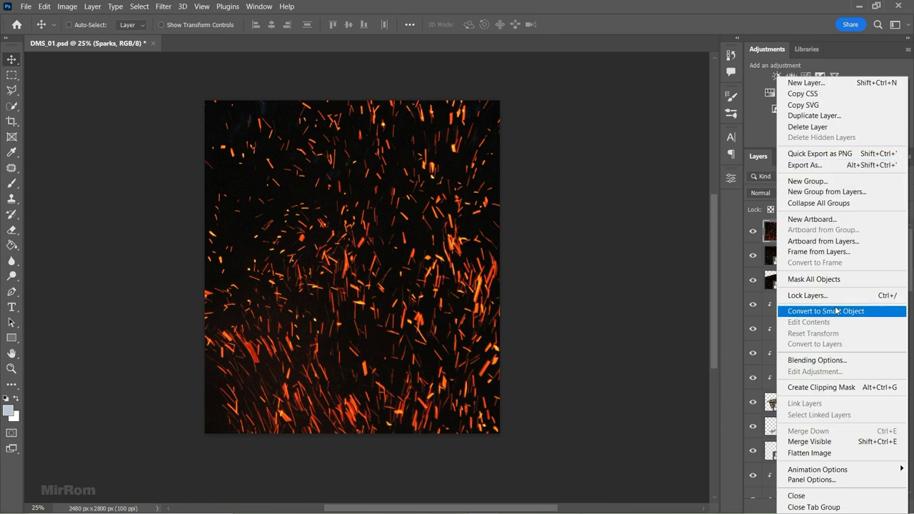
{"action": "left_click", "coordinate": [821, 308]}
{"action": "left_click", "coordinate": [784, 192]}
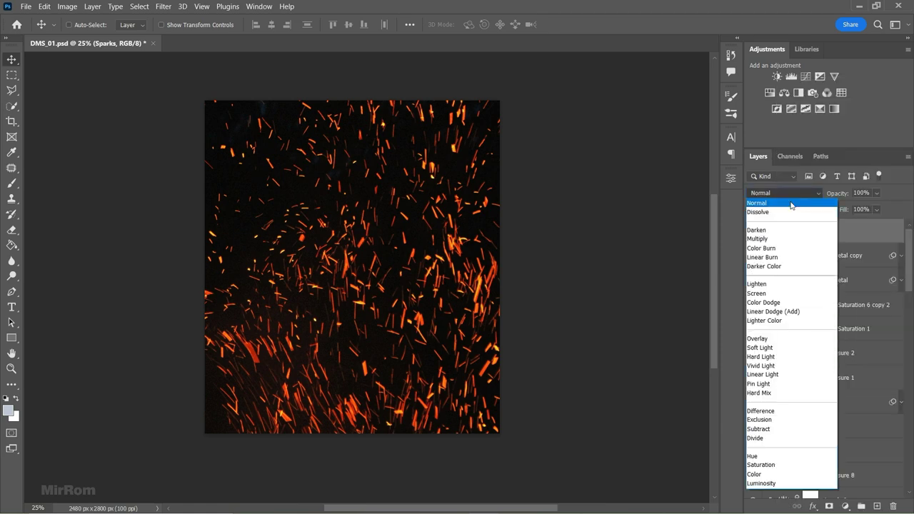
{"action": "left_click", "coordinate": [764, 294]}
Scale and rotate the sparks with Ctrl+T to fit over the soldiers
{"action": "key", "text": "ctrl"}
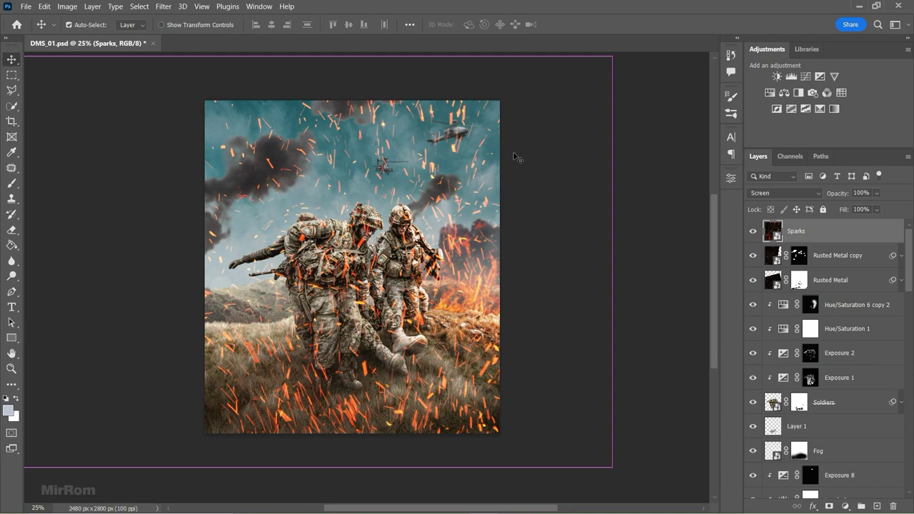
{"action": "key", "text": "ctrl+t"}
{"action": "mouse_move", "coordinate": [514, 156]}
{"action": "left_mouse_down"}
{"action": "mouse_move", "coordinate": [561, 176]}
{"action": "mouse_move", "coordinate": [534, 231]}
{"action": "left_mouse_up"}
{"action": "key", "text": "Return"}
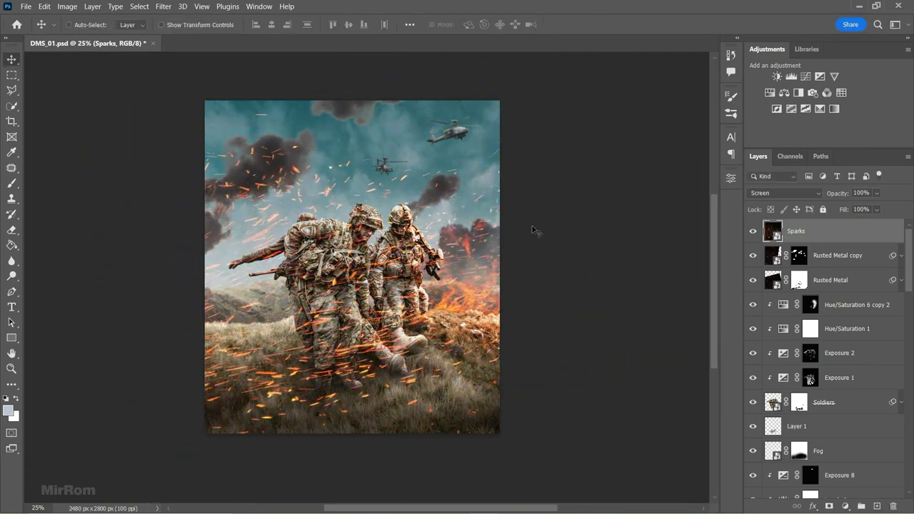
{"action": "left_click", "coordinate": [164, 7]}
Apply a Motion Blur to the Sparks layer at a 3° angle
{"action": "left_click", "coordinate": [336, 214]}
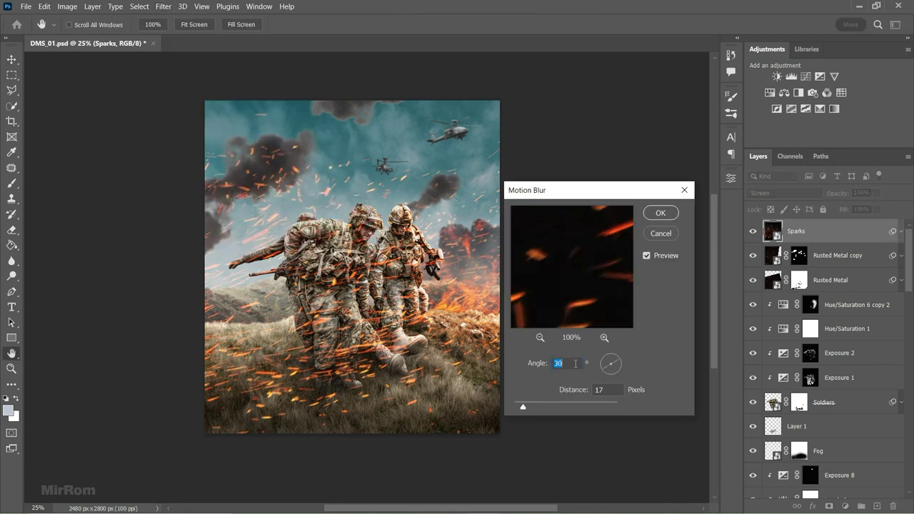
{"action": "type", "text": "6"}
{"action": "key", "text": "Down"}
{"action": "key", "text": "Down"}
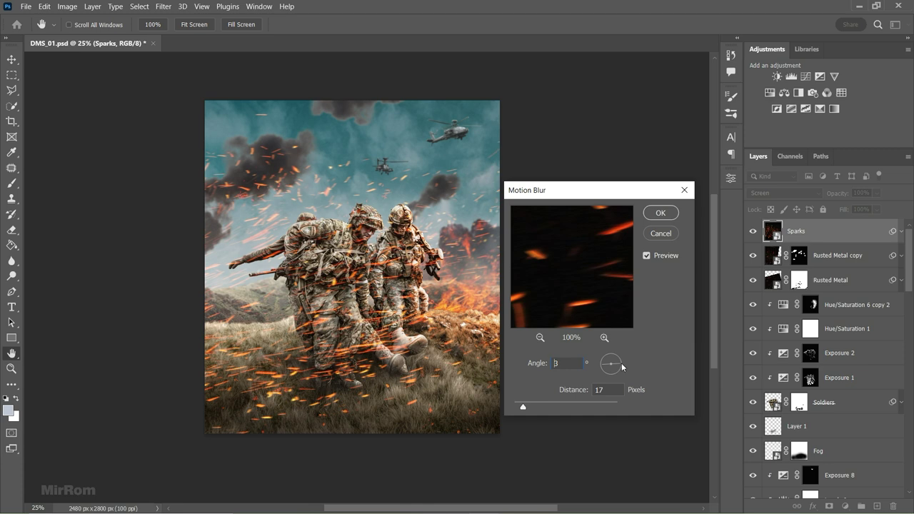
{"action": "key", "text": "Down"}
{"action": "left_click", "coordinate": [659, 217]}
{"action": "left_click", "coordinate": [900, 231]}
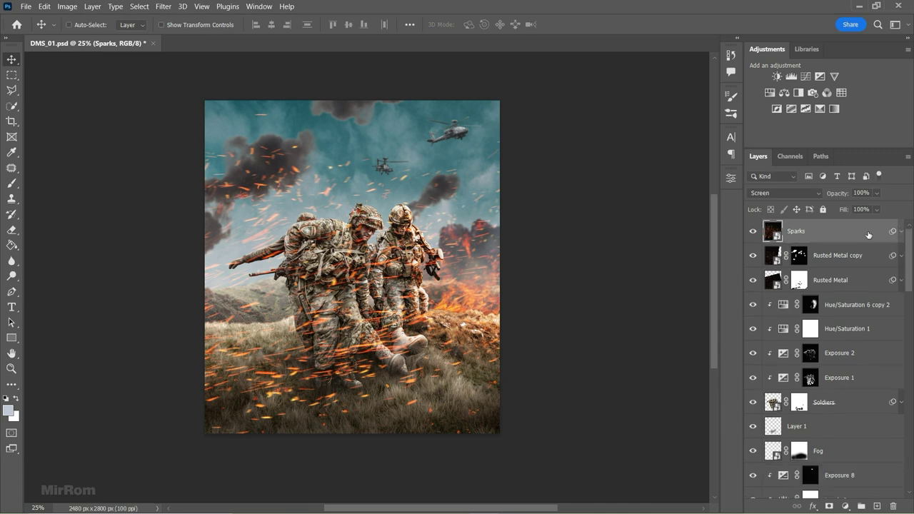
Add a Levels adjustment clipped to Sparks that darkens its shadows and midtones
{"action": "left_click", "coordinate": [791, 75]}
{"action": "left_click", "coordinate": [629, 395]}
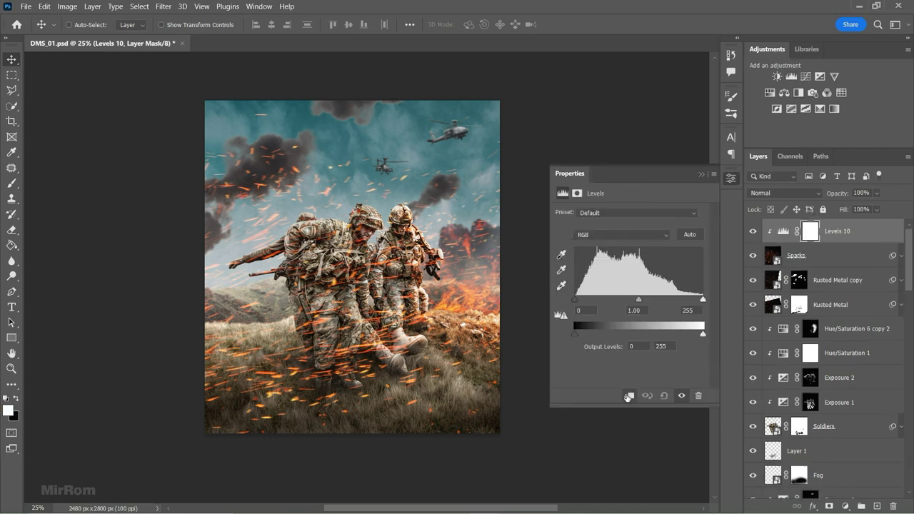
{"action": "left_click_drag", "start_coordinate": [575, 299], "coordinate": [581, 300]}
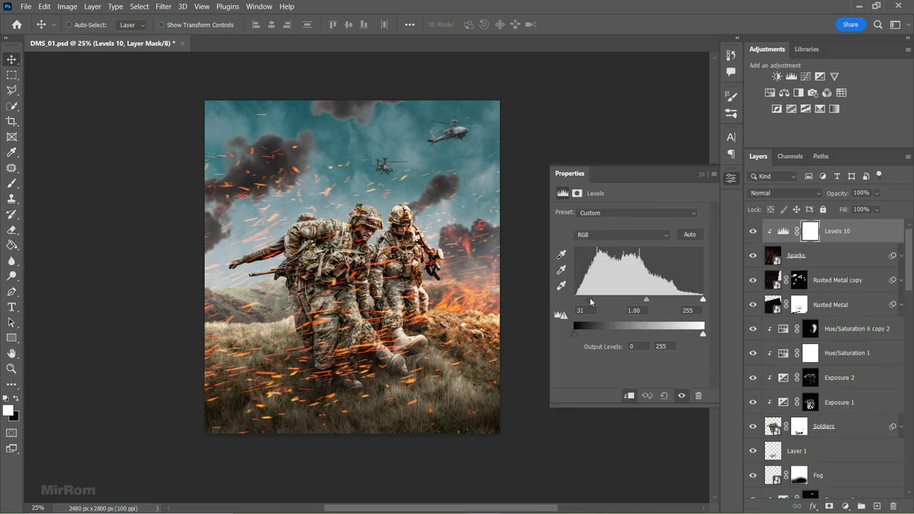
{"action": "left_click_drag", "start_coordinate": [647, 299], "coordinate": [660, 300]}
{"action": "left_click", "coordinate": [705, 177]}
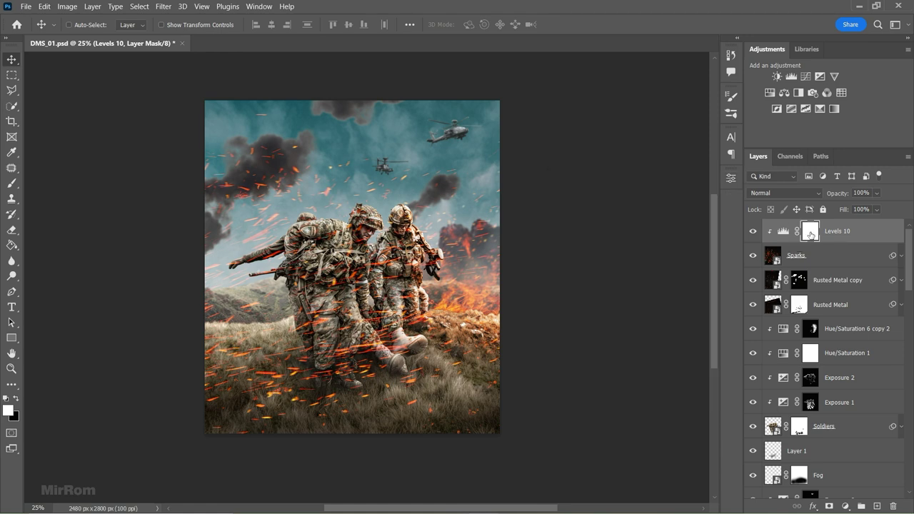
Give Sparks an inverted black mask and paint sparks back around the right soldier and fire
{"action": "left_click", "coordinate": [849, 255]}
{"action": "left_click", "coordinate": [828, 506]}
{"action": "key", "text": "ctrl+i"}
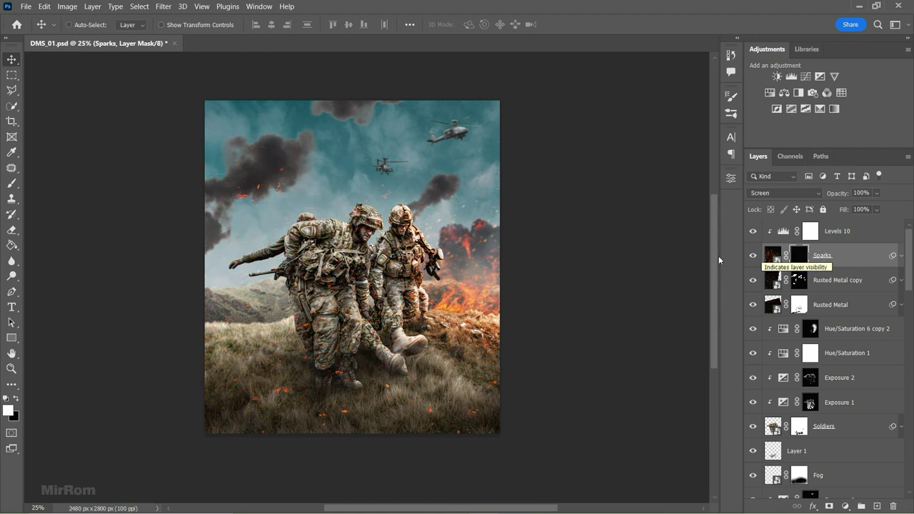
{"action": "scroll", "coordinate": [477, 255], "scroll_direction": "up", "scroll_amount": 1}
{"action": "key", "text": "b"}
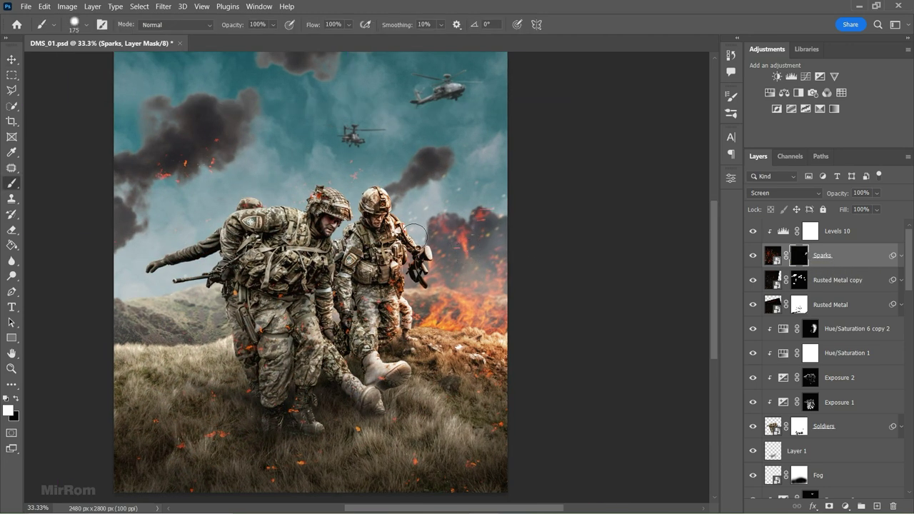
{"action": "left_click_drag", "start_coordinate": [426, 226], "coordinate": [241, 429]}
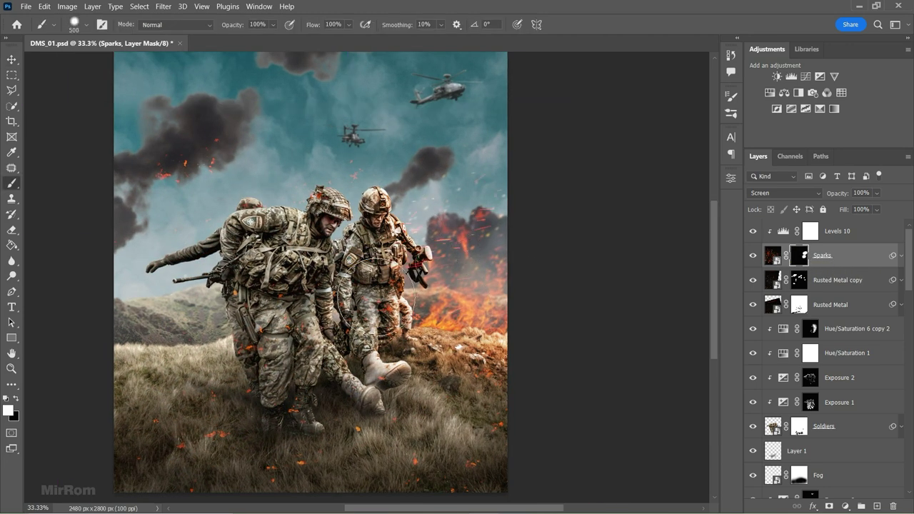
Paint more sparks over the soldiers' legs with a large angled brush tip, then zoom out
{"action": "key", "text": "bracketright"}
{"action": "key", "text": "bracketright"}
{"action": "right_click", "coordinate": [437, 300]}
{"action": "left_click", "coordinate": [500, 437]}
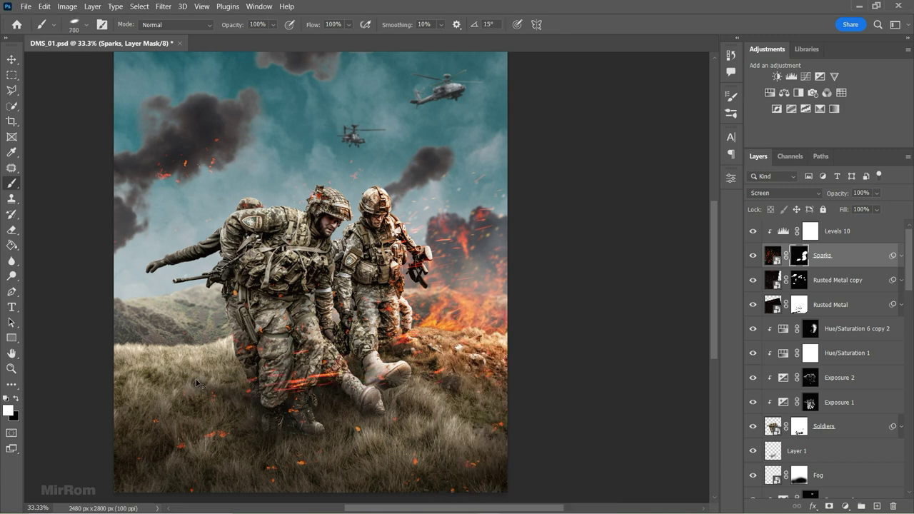
{"action": "key", "text": "bracketright"}
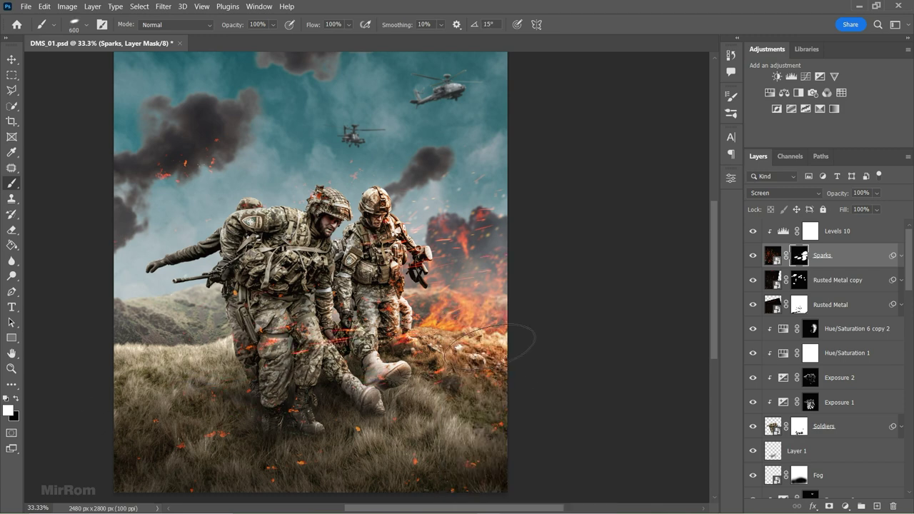
{"action": "left_click_drag", "start_coordinate": [374, 387], "coordinate": [143, 414]}
{"action": "key", "text": "bracketleft"}
{"action": "key", "text": "bracketleft"}
{"action": "key", "text": "bracketleft"}
{"action": "key", "text": "x"}
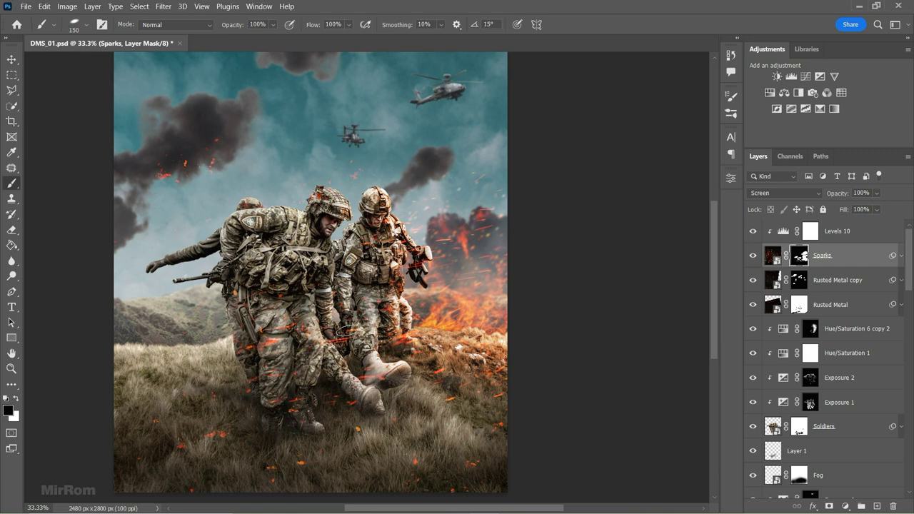
{"action": "key", "text": "v"}
{"action": "key", "text": "alt+bracketright"}
{"action": "key", "text": "ctrl+minus"}
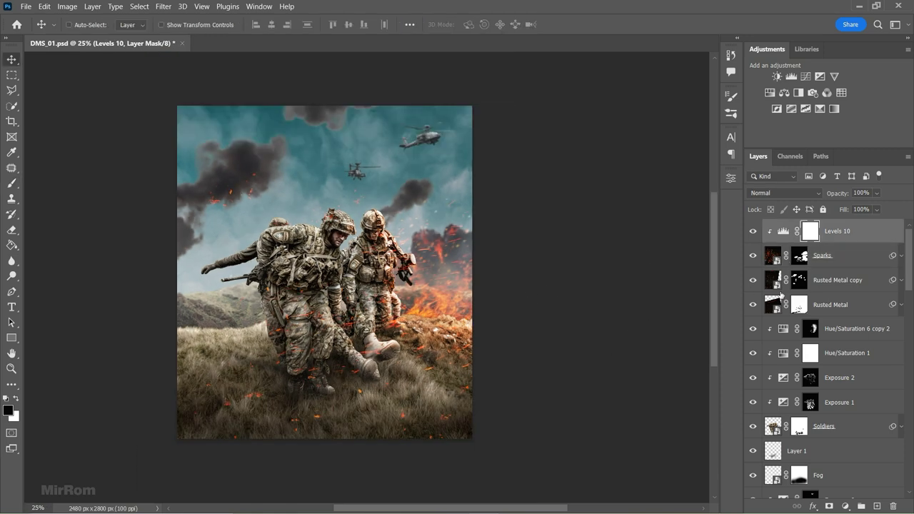
{"action": "scroll", "coordinate": [816, 348], "scroll_direction": "down", "scroll_amount": 4}
Show the Soldiers layer and bring Debris.png in above Fog as a layer named Debris
{"action": "left_click", "coordinate": [752, 330]}
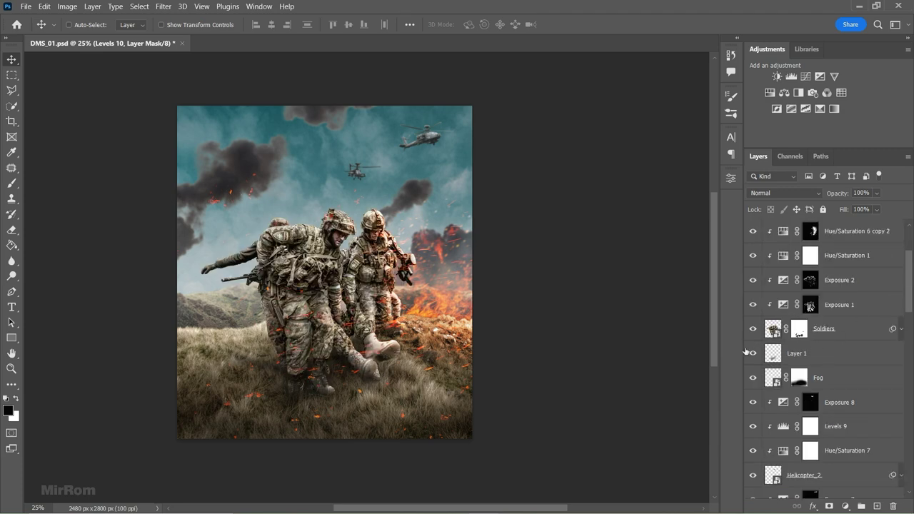
{"action": "left_click", "coordinate": [799, 379]}
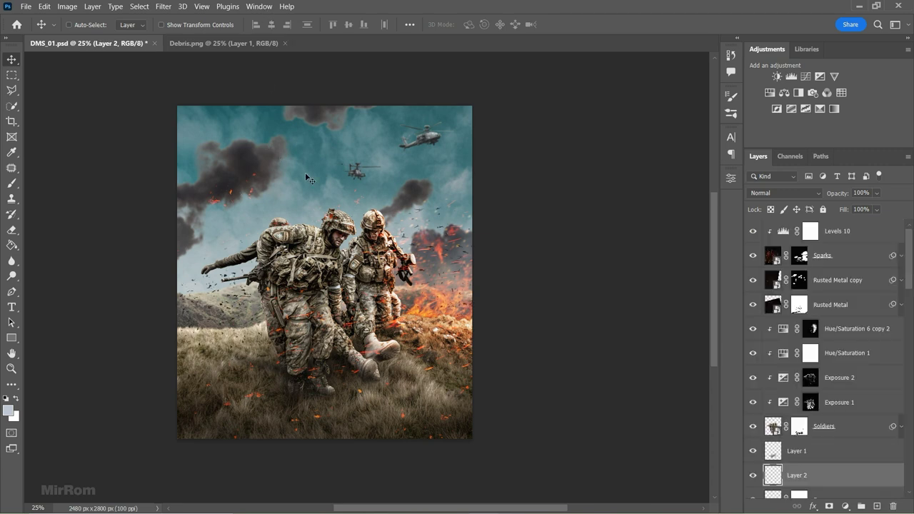
{"action": "left_click_drag", "start_coordinate": [306, 175], "coordinate": [303, 80]}
{"action": "left_click", "coordinate": [285, 43]}
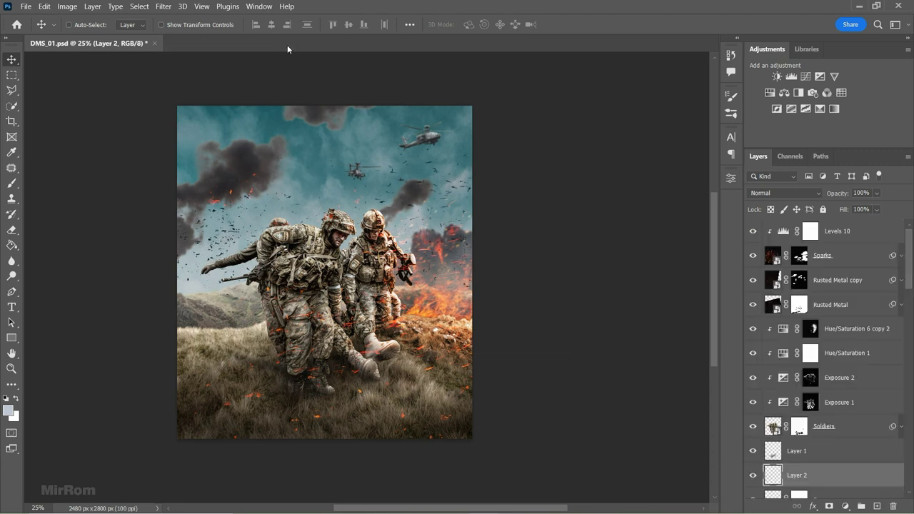
{"action": "double_click", "coordinate": [789, 474]}
{"action": "type", "text": "s"}
{"action": "key", "text": "Return"}
Convert the Debris layer to a smart object
{"action": "left_click", "coordinate": [907, 157]}
{"action": "left_click", "coordinate": [814, 311]}
{"action": "key", "text": "ctrl"}
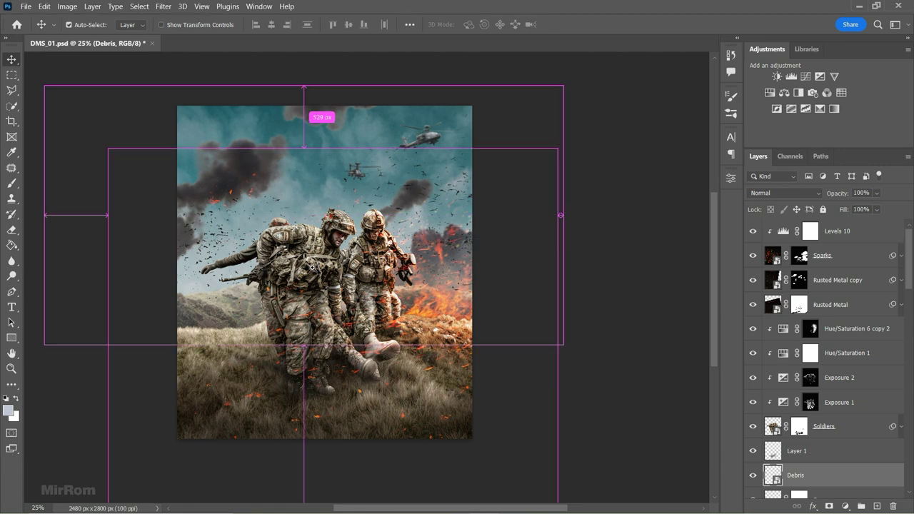
{"action": "key", "text": "ctrl+plus"}
Apply a Motion Blur to Debris at a 33° angle and 13-pixel distance
{"action": "left_click", "coordinate": [163, 7]}
{"action": "mouse_move", "coordinate": [182, 160]}
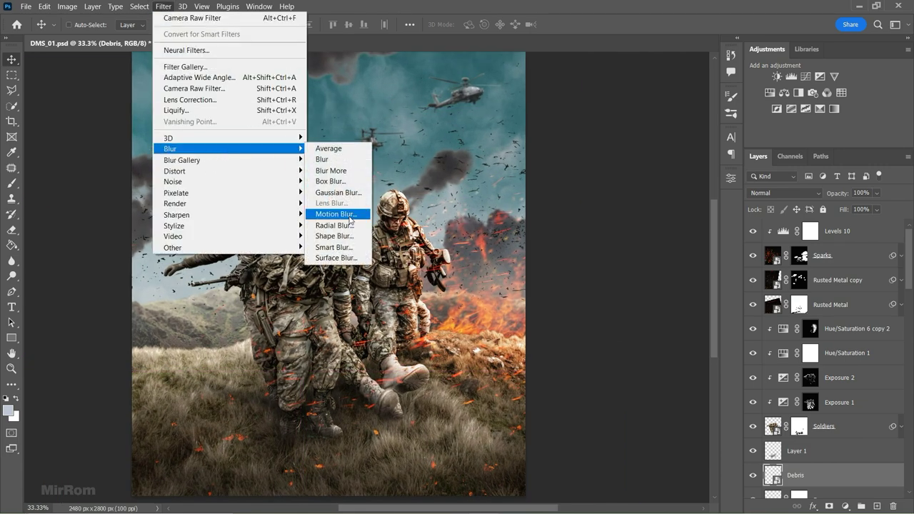
{"action": "left_click", "coordinate": [336, 214]}
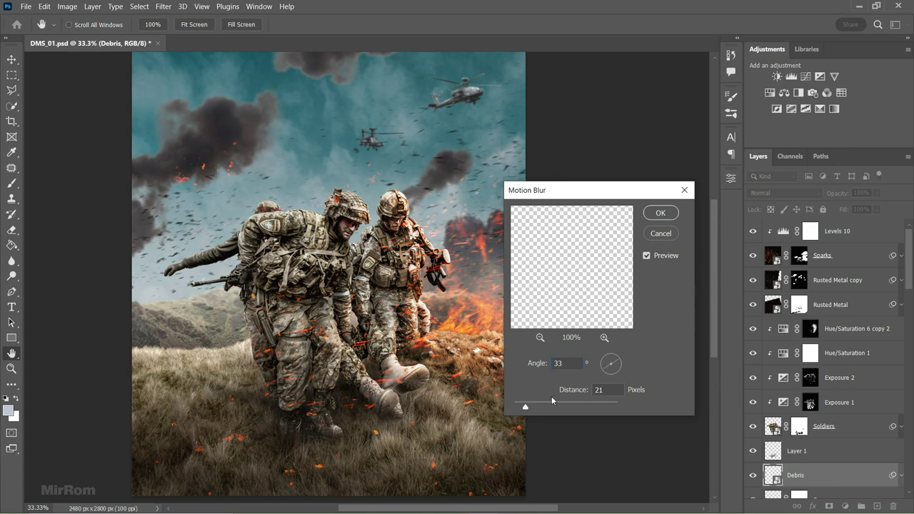
{"action": "left_click_drag", "start_coordinate": [525, 406], "coordinate": [520, 407]}
{"action": "double_click", "coordinate": [613, 390]}
{"action": "type", "text": "13"}
{"action": "left_click", "coordinate": [662, 214]}
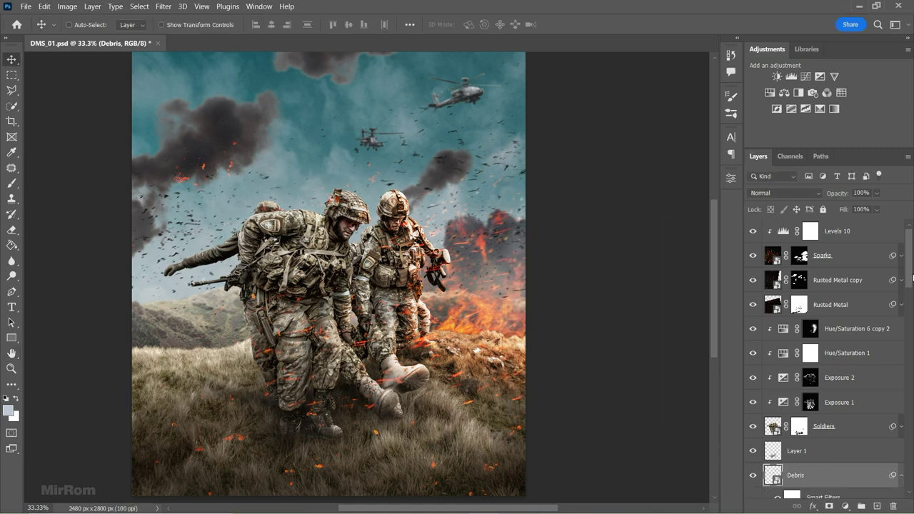
{"action": "scroll", "coordinate": [904, 405], "scroll_direction": "down", "scroll_amount": 2}
{"action": "left_click", "coordinate": [901, 419]}
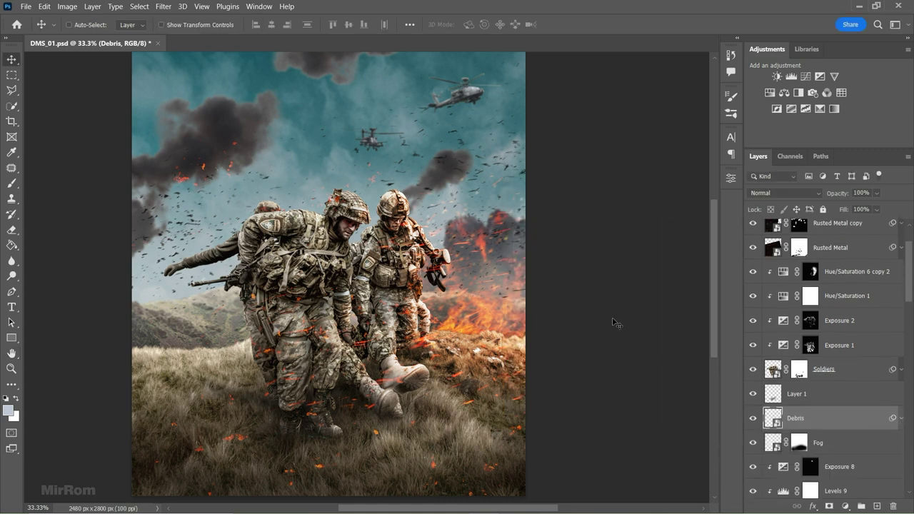
Move the debris fragments across the sky and add a Solid Color fill clipped to Debris
{"action": "left_click_drag", "start_coordinate": [616, 323], "coordinate": [528, 287]}
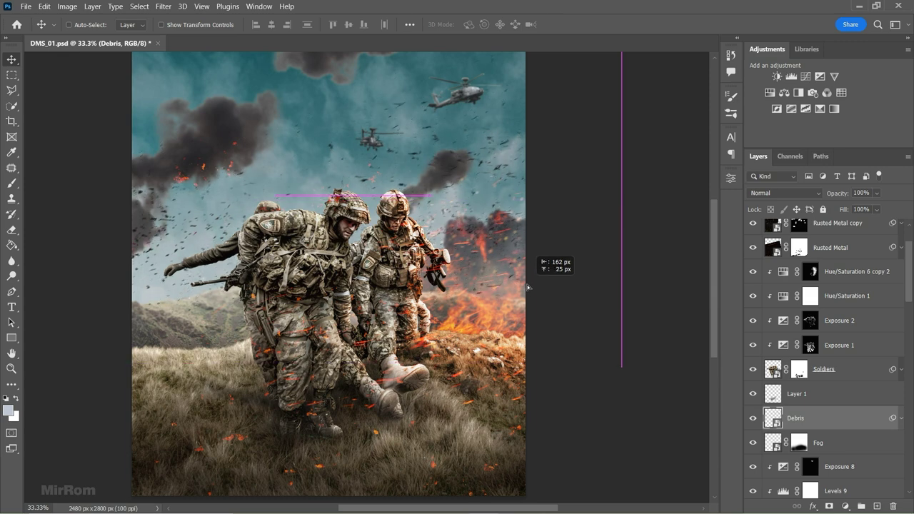
{"action": "left_click_drag", "start_coordinate": [527, 286], "coordinate": [465, 259]}
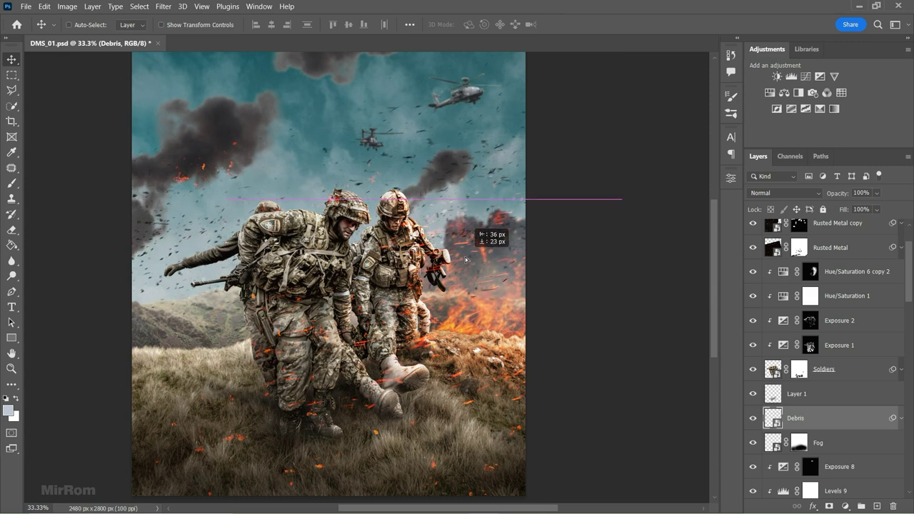
{"action": "left_click", "coordinate": [844, 506]}
{"action": "left_click", "coordinate": [816, 289]}
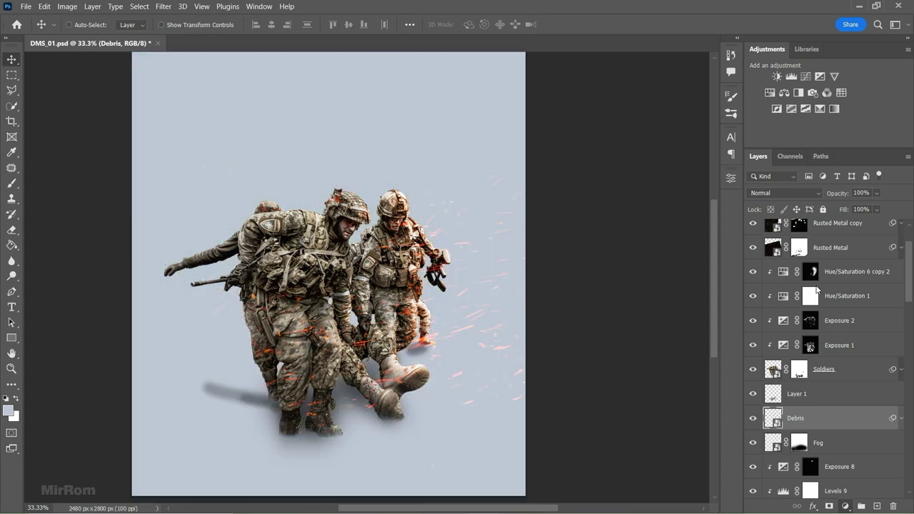
{"action": "left_click", "coordinate": [815, 142]}
{"action": "left_click", "coordinate": [907, 156]}
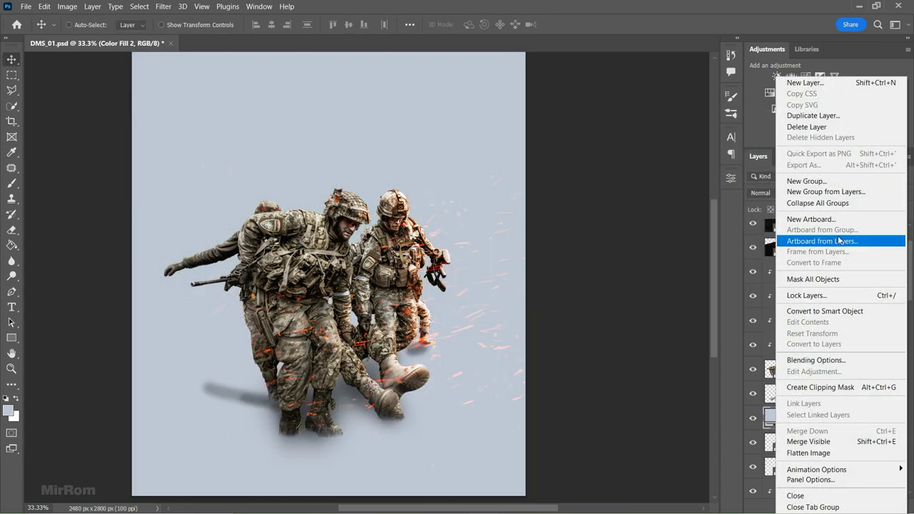
{"action": "left_click", "coordinate": [831, 387]}
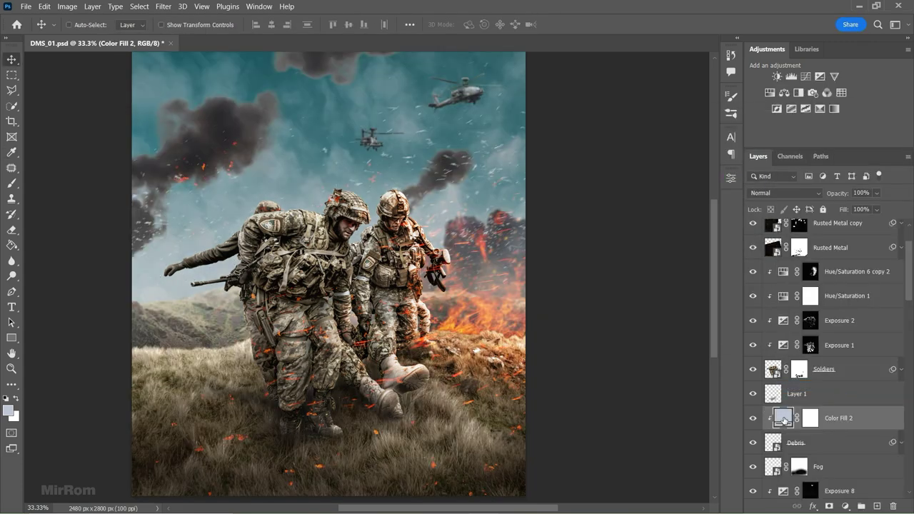
Set the Color Fill 2 colour to a dark grey sampled from the smoke clouds
{"action": "double_click", "coordinate": [783, 420]}
{"action": "left_click_drag", "start_coordinate": [349, 59], "coordinate": [319, 61]}
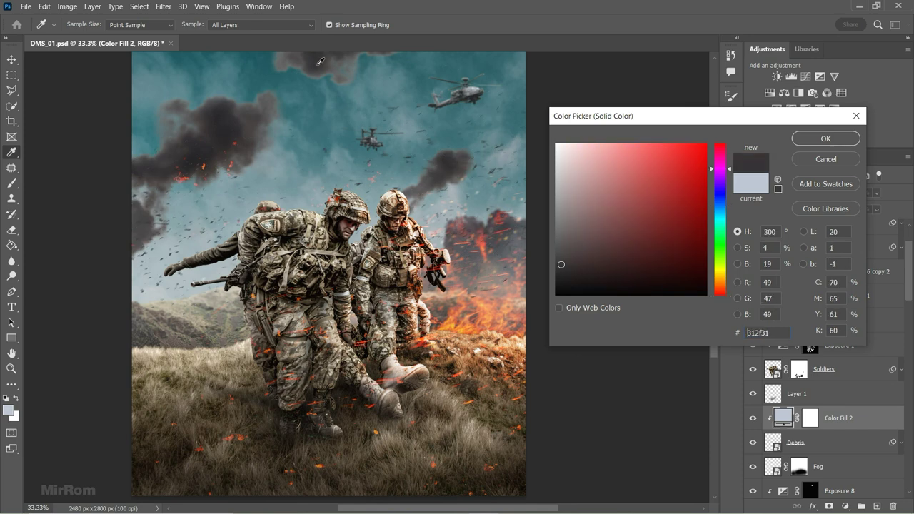
{"action": "left_click_drag", "start_coordinate": [561, 259], "coordinate": [562, 262]}
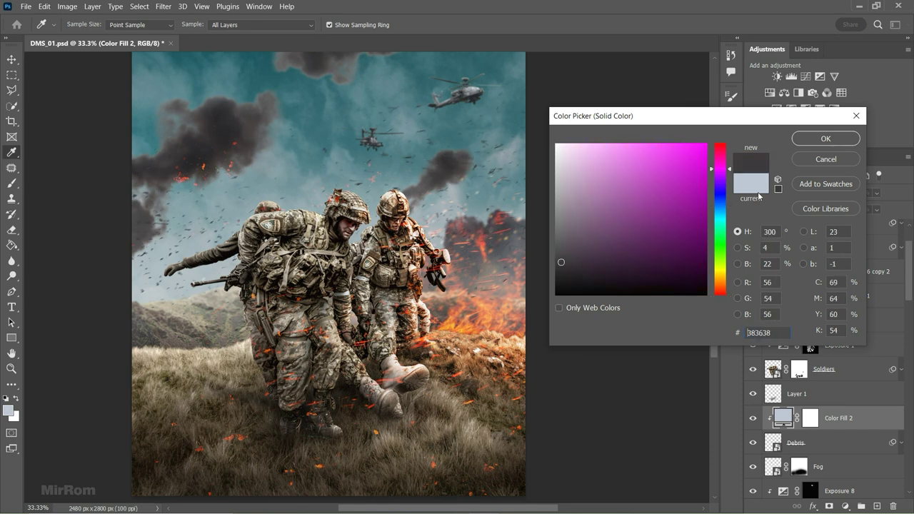
{"action": "key", "text": "Return"}
Add a black mask to Debris and paint white to reveal scattered particles in the sky
{"action": "left_click_drag", "start_coordinate": [910, 297], "coordinate": [909, 327]}
{"action": "left_click", "coordinate": [800, 312]}
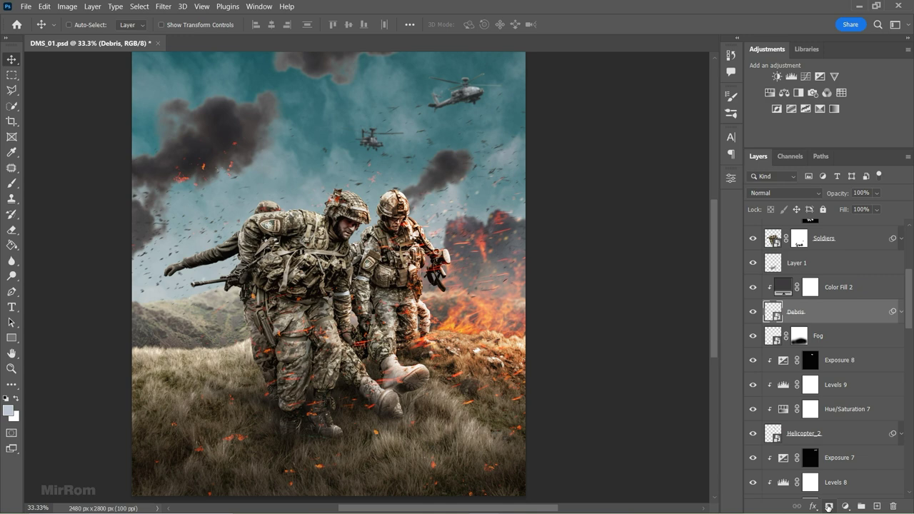
{"action": "key", "text": "ctrl+i"}
{"action": "key", "text": "b"}
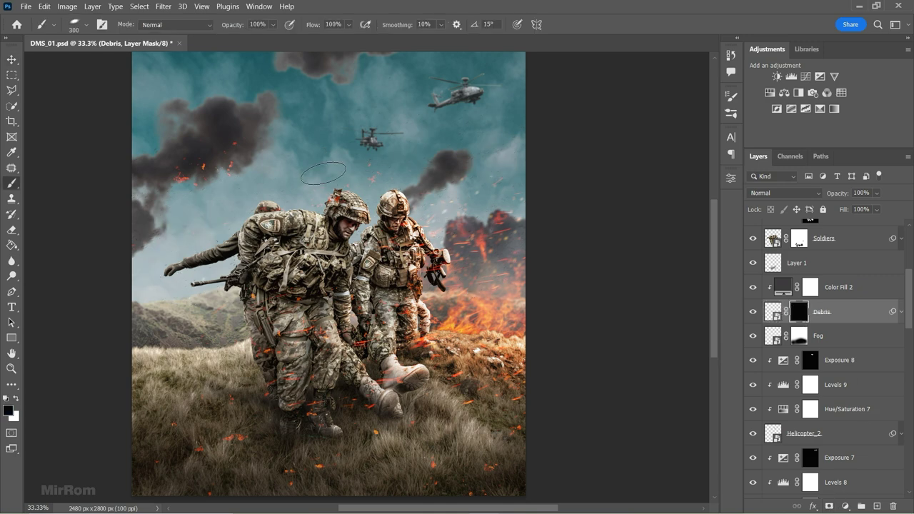
{"action": "right_click", "coordinate": [341, 169]}
{"action": "key", "text": "x"}
{"action": "key", "text": "Return"}
{"action": "left_click_drag", "start_coordinate": [379, 175], "coordinate": [262, 179]}
{"action": "key", "text": "bracketleft"}
{"action": "key", "text": "bracketleft"}
{"action": "key", "text": "bracketleft"}
Select the top Levels 10 layer and save DMS_01.psd
{"action": "key", "text": "v"}
{"action": "key", "text": "ctrl+minus"}
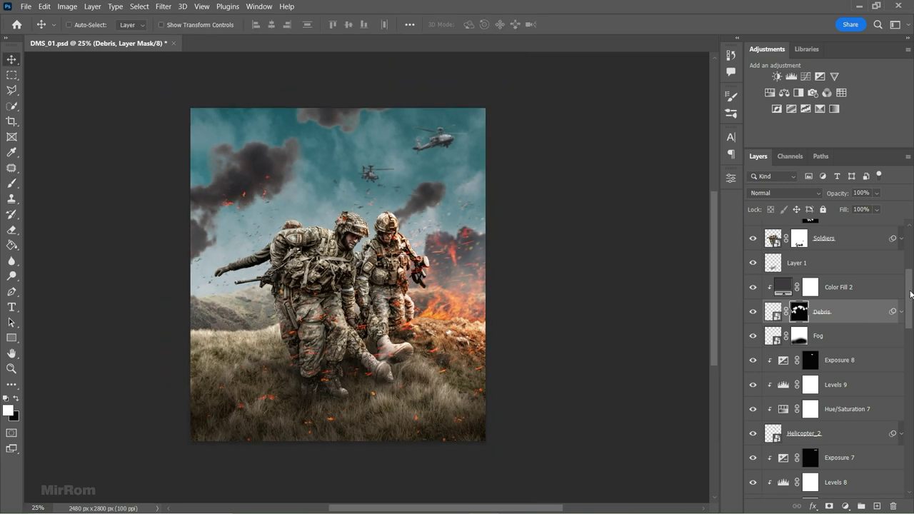
{"action": "left_click_drag", "start_coordinate": [910, 294], "coordinate": [910, 242]}
{"action": "left_click", "coordinate": [836, 230]}
{"action": "key", "text": "ctrl+s"}
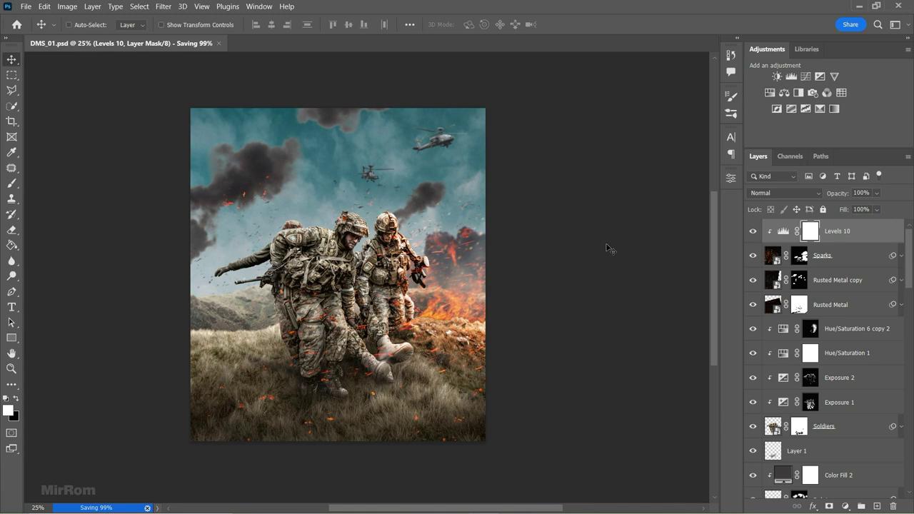
Open the dust texture and place it as the top layer named DS
{"action": "left_click", "coordinate": [26, 6]}
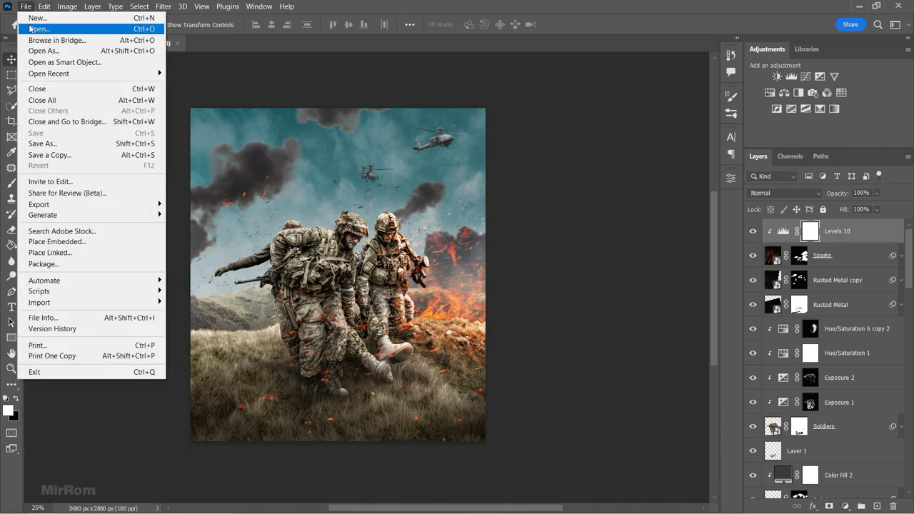
{"action": "left_click", "coordinate": [31, 28]}
{"action": "left_click_drag", "start_coordinate": [161, 56], "coordinate": [230, 95]}
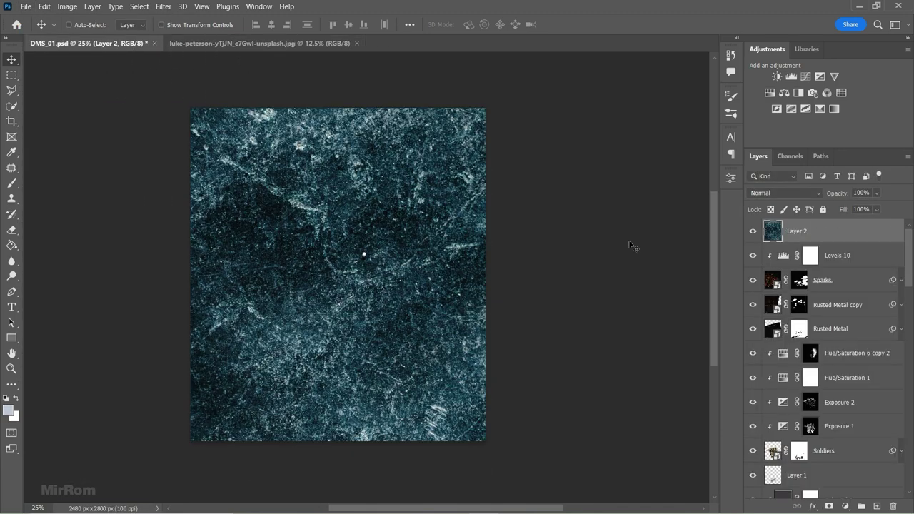
{"action": "double_click", "coordinate": [796, 231]}
{"action": "type", "text": "DS"}
{"action": "key", "text": "Return"}
Set the DS layer's blend mode to Screen
{"action": "left_click", "coordinate": [907, 156]}
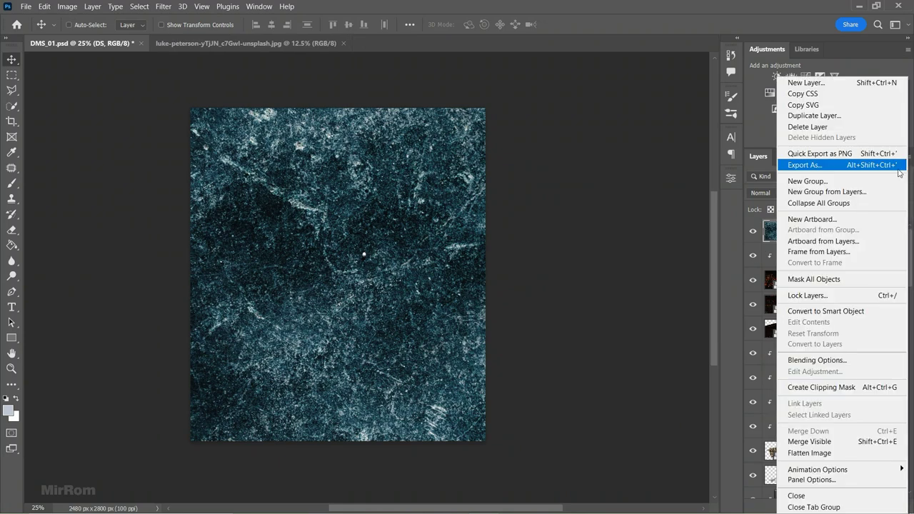
{"action": "key", "text": "Escape"}
{"action": "left_click", "coordinate": [783, 193]}
{"action": "left_click", "coordinate": [772, 292]}
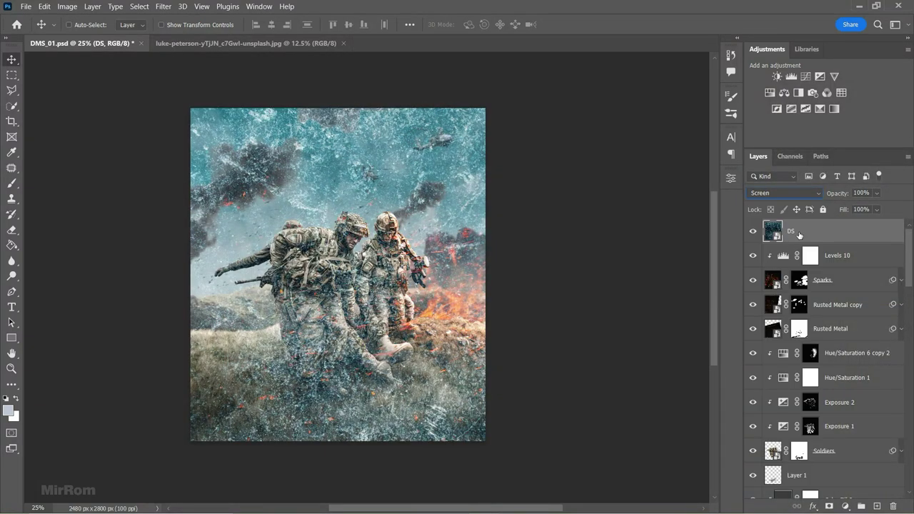
Convert DS to black and white, darkening its cyan and blue tones
{"action": "left_click", "coordinate": [67, 6]}
{"action": "mouse_move", "coordinate": [85, 35]}
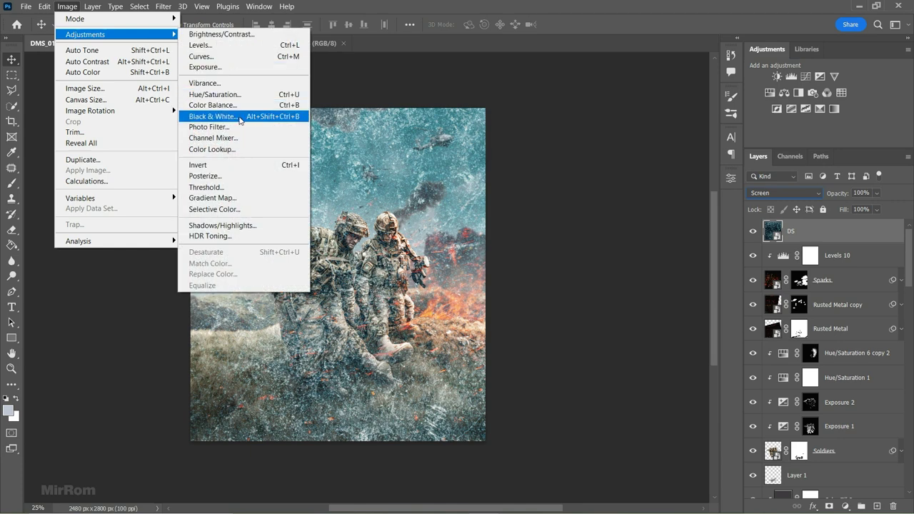
{"action": "left_click", "coordinate": [281, 116]}
{"action": "left_click_drag", "start_coordinate": [423, 59], "coordinate": [566, 91]}
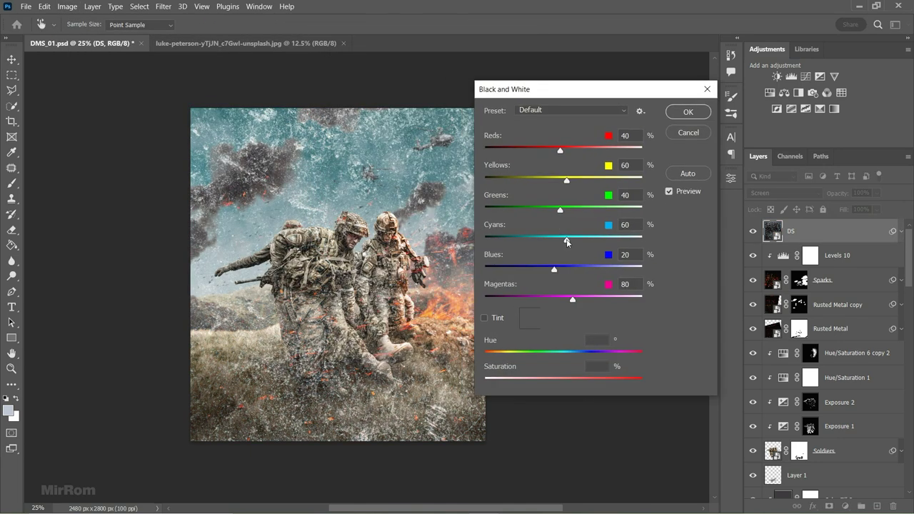
{"action": "left_click_drag", "start_coordinate": [565, 238], "coordinate": [519, 236]}
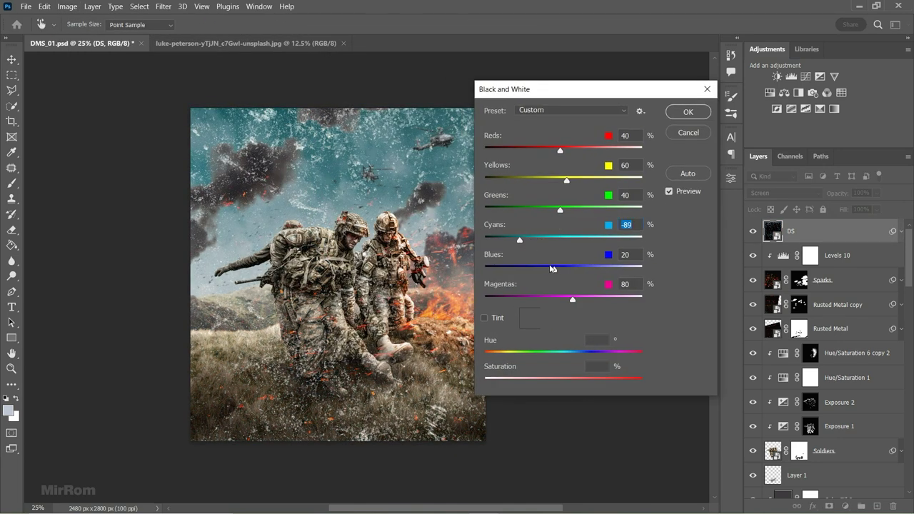
{"action": "left_click_drag", "start_coordinate": [554, 268], "coordinate": [498, 271]}
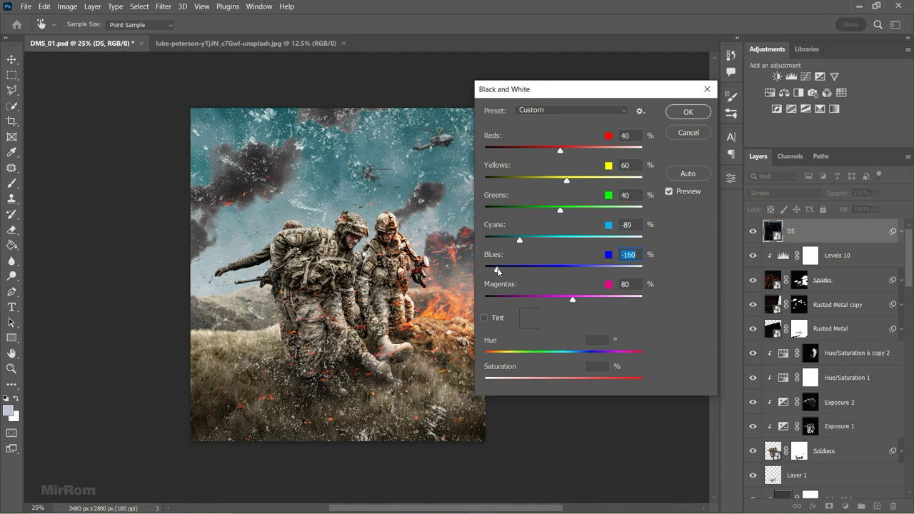
{"action": "left_click", "coordinate": [687, 112]}
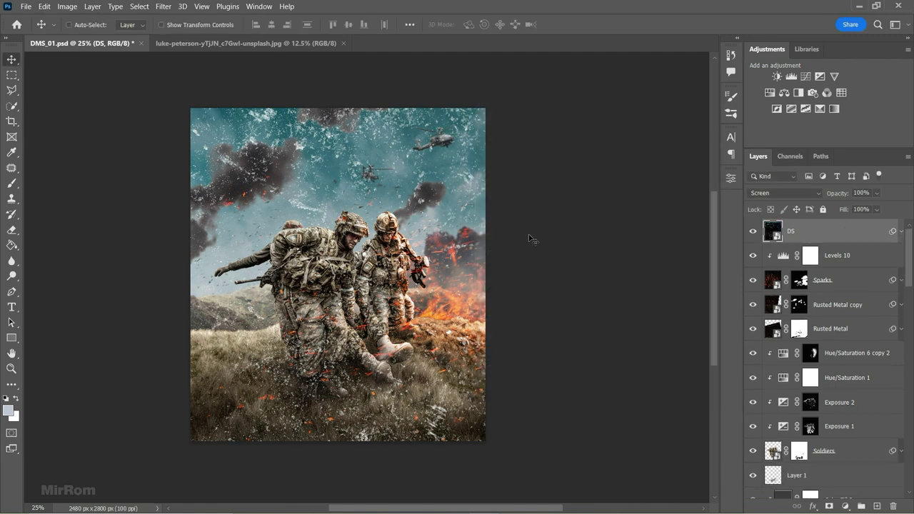
Scale the DS dust texture down slightly
{"action": "key", "text": "ctrl+t"}
{"action": "key", "text": "Return"}
{"action": "left_click_drag", "start_coordinate": [505, 182], "coordinate": [283, 138]}
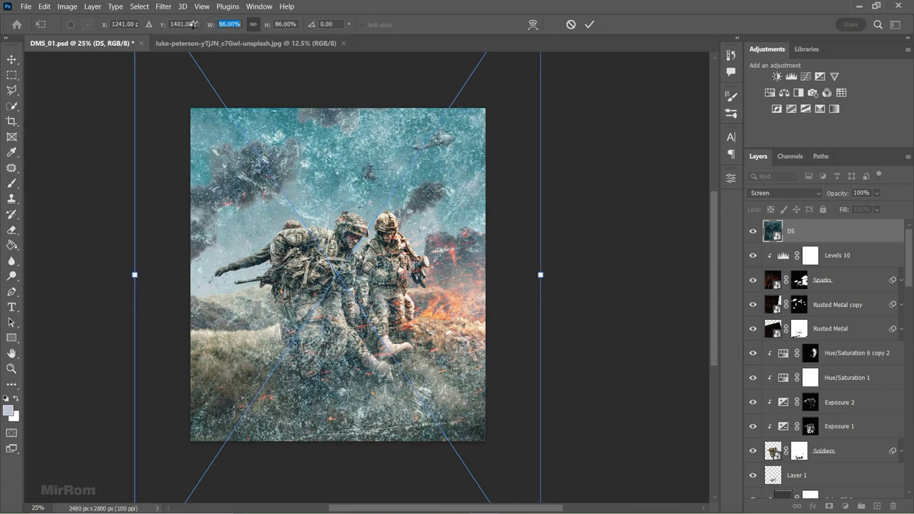
{"action": "key", "text": "Return"}
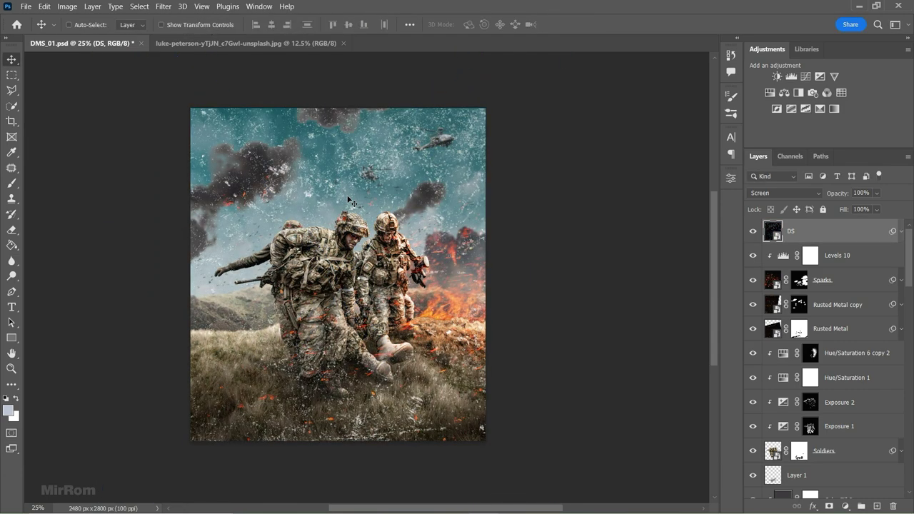
Motion-blur DS at a 15° angle and add a Hue/Saturation adjustment above it
{"action": "left_click", "coordinate": [163, 6]}
{"action": "mouse_move", "coordinate": [169, 149]}
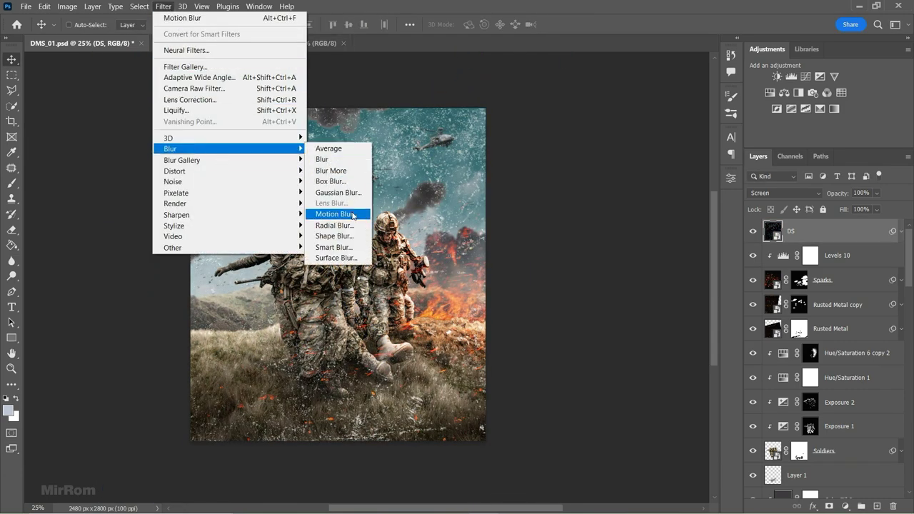
{"action": "left_click", "coordinate": [353, 216]}
{"action": "type", "text": "15"}
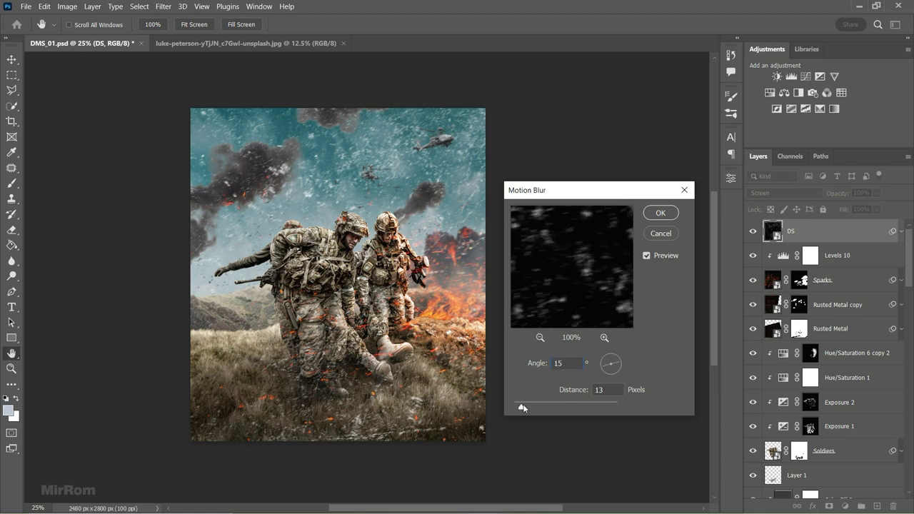
{"action": "left_click", "coordinate": [657, 232]}
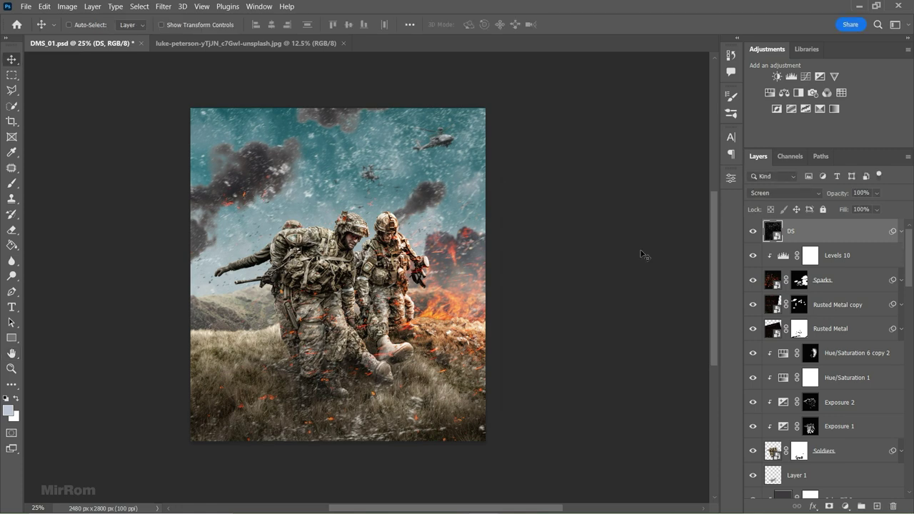
{"action": "left_click", "coordinate": [770, 92]}
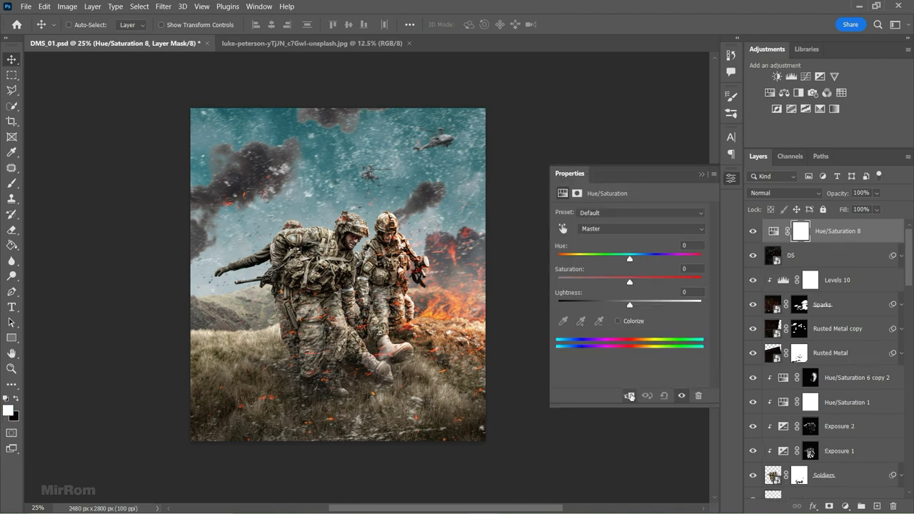
Colorize the Hue/Saturation adjustment with hue 23 and saturation 22 for a warm brown tint
{"action": "left_click", "coordinate": [626, 321]}
{"action": "left_click_drag", "start_coordinate": [643, 258], "coordinate": [578, 256]}
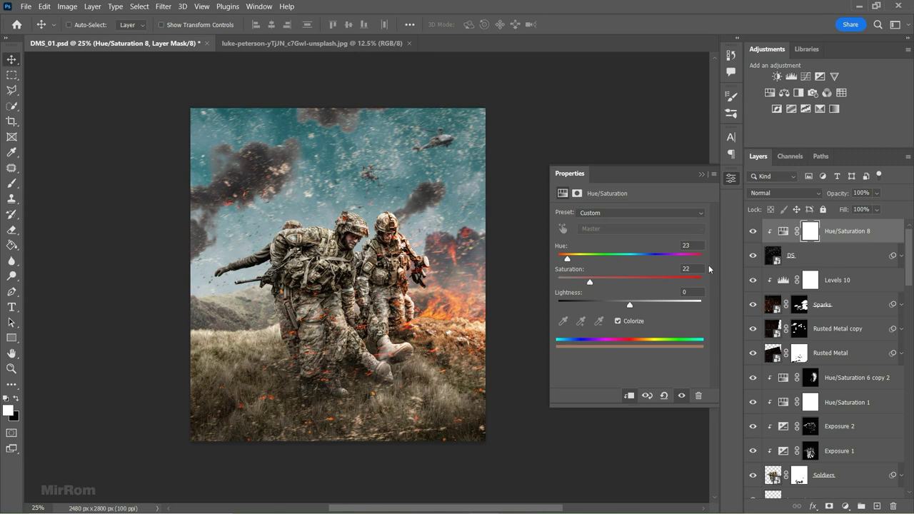
{"action": "left_click", "coordinate": [730, 177]}
Mask DS in black and paint dusty haze over the soldiers' legs and ground with a 900 brush
{"action": "left_click", "coordinate": [791, 265]}
{"action": "left_click", "coordinate": [828, 506]}
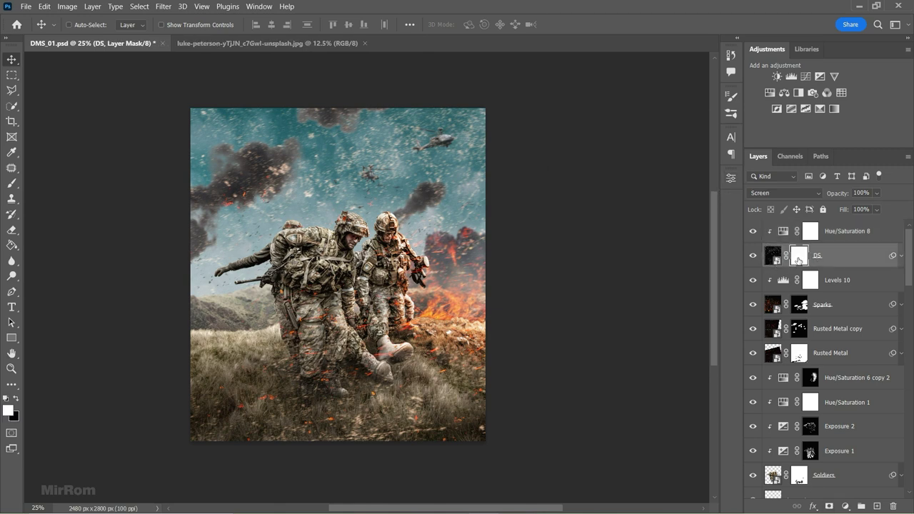
{"action": "key", "text": "ctrl+i"}
{"action": "key", "text": "b"}
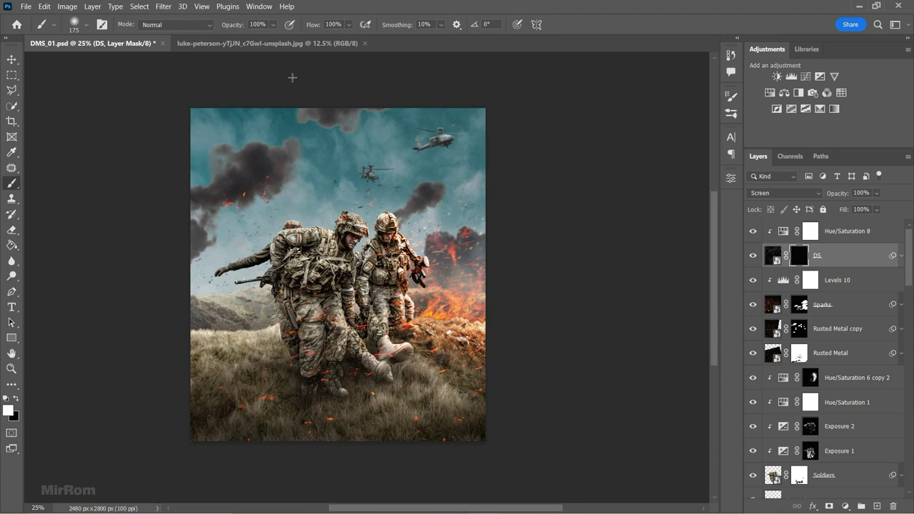
{"action": "left_click", "coordinate": [273, 24]}
{"action": "left_click_drag", "start_coordinate": [289, 40], "coordinate": [267, 39]}
{"action": "key", "text": "bracketright"}
{"action": "key", "text": "bracketright"}
{"action": "key", "text": "bracketright"}
{"action": "left_click", "coordinate": [290, 334]}
{"action": "left_click_drag", "start_coordinate": [289, 333], "coordinate": [421, 367]}
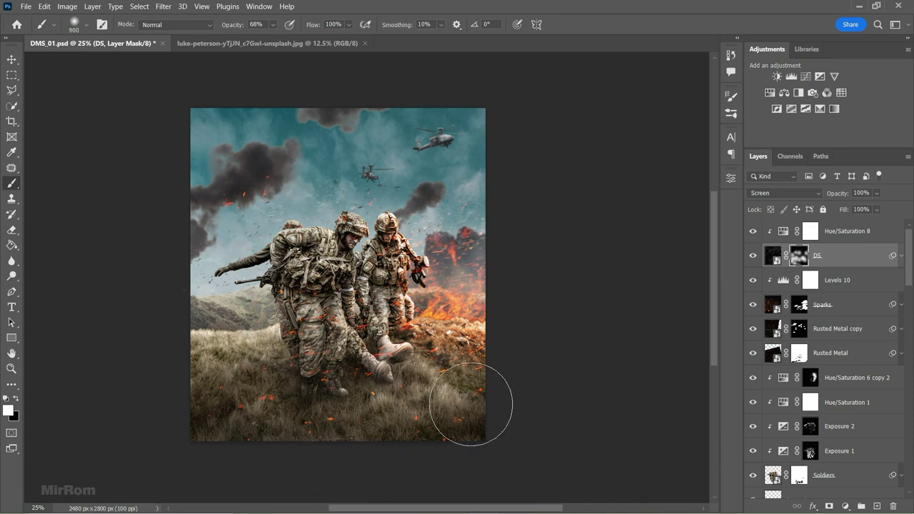
Reset the brush to size 500 at 51% opacity, close the texture source image, and select Hue/Saturation 8
{"action": "key", "text": "bracketleft"}
{"action": "key", "text": "bracketleft"}
{"action": "key", "text": "bracketleft"}
{"action": "key", "text": "5"}
{"action": "key", "text": "1"}
{"action": "key", "text": "x"}
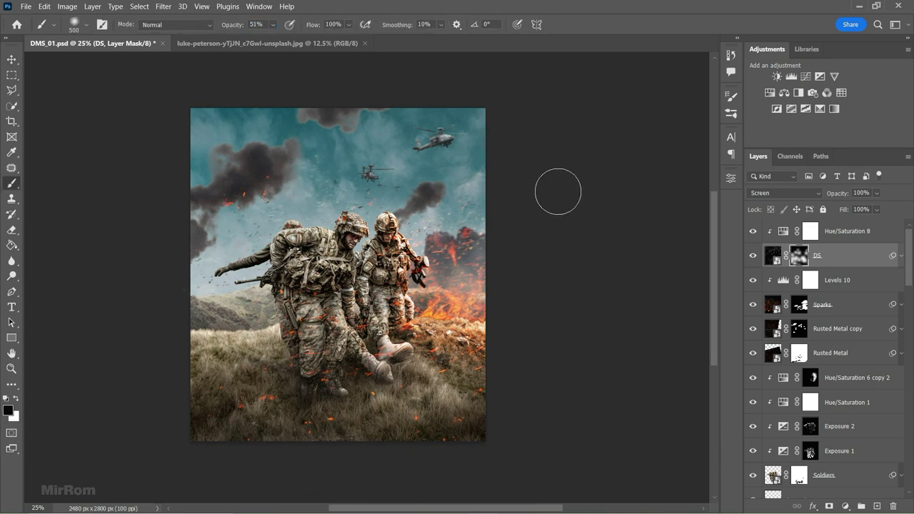
{"action": "key", "text": "v"}
{"action": "key", "text": "alt+bracketright"}
{"action": "left_click", "coordinate": [407, 44]}
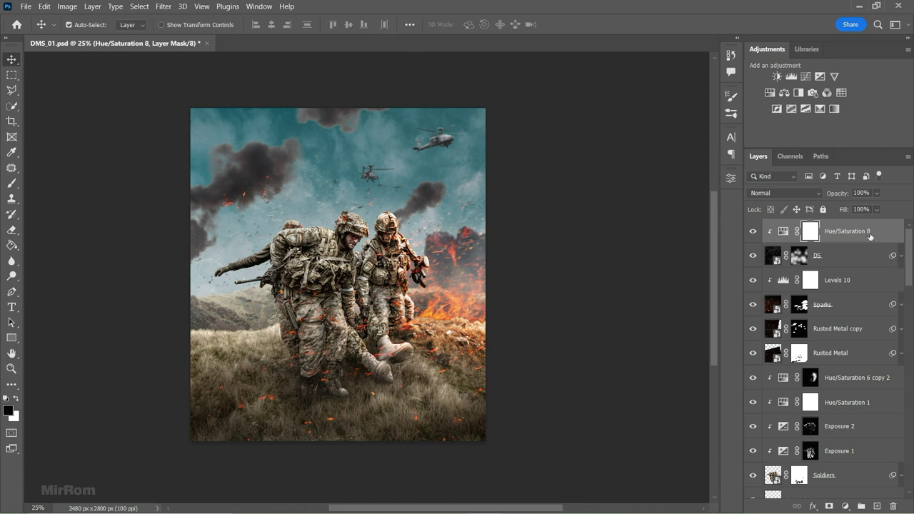
Stamp all visible layers into a new layer, convert it to a smart object, and save
{"action": "key", "text": "ctrl+shift+alt+e"}
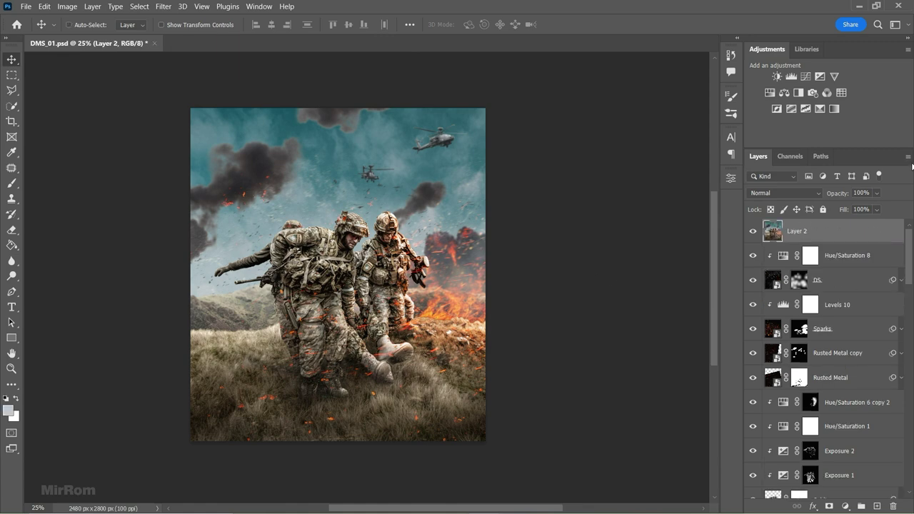
{"action": "left_click", "coordinate": [907, 157]}
{"action": "left_click", "coordinate": [821, 314]}
{"action": "key", "text": "ctrl+s"}
Apply a Camera Raw filter with Highlights -71, Shadows +22, Clarity +20 and Dehaze -9
{"action": "left_click", "coordinate": [163, 6]}
{"action": "left_click", "coordinate": [207, 89]}
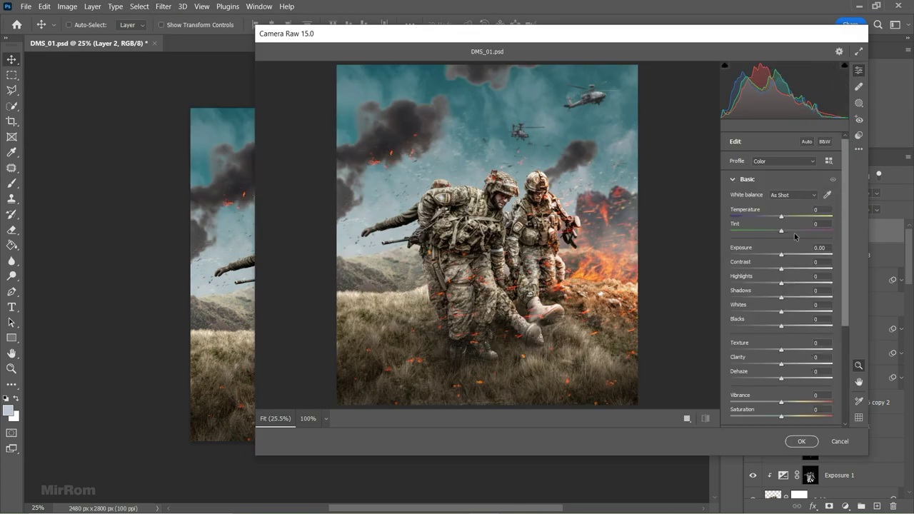
{"action": "mouse_move", "coordinate": [783, 289]}
{"action": "left_mouse_down"}
{"action": "mouse_move", "coordinate": [745, 288]}
{"action": "mouse_move", "coordinate": [793, 299]}
{"action": "left_mouse_up"}
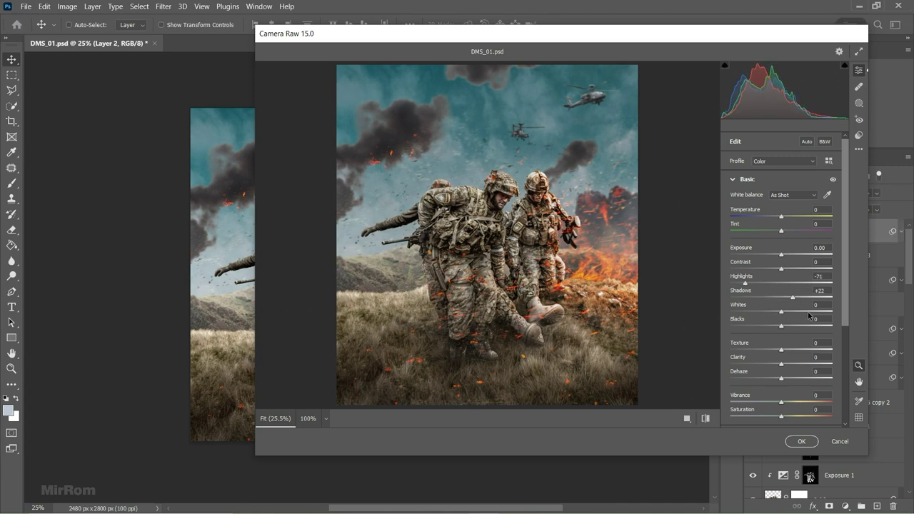
{"action": "left_click_drag", "start_coordinate": [782, 366], "coordinate": [792, 363]}
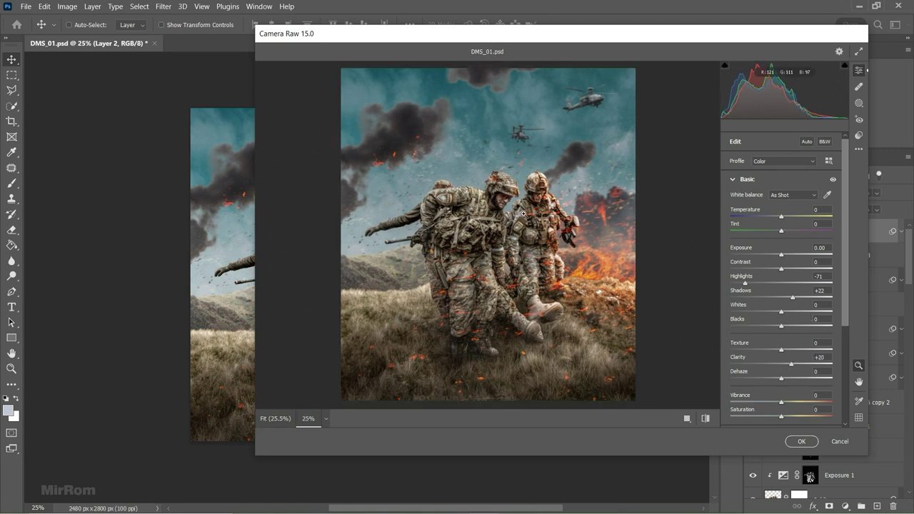
{"action": "scroll", "coordinate": [523, 212], "scroll_direction": "up", "scroll_amount": 2}
{"action": "scroll", "coordinate": [523, 212], "scroll_direction": "down", "scroll_amount": 1}
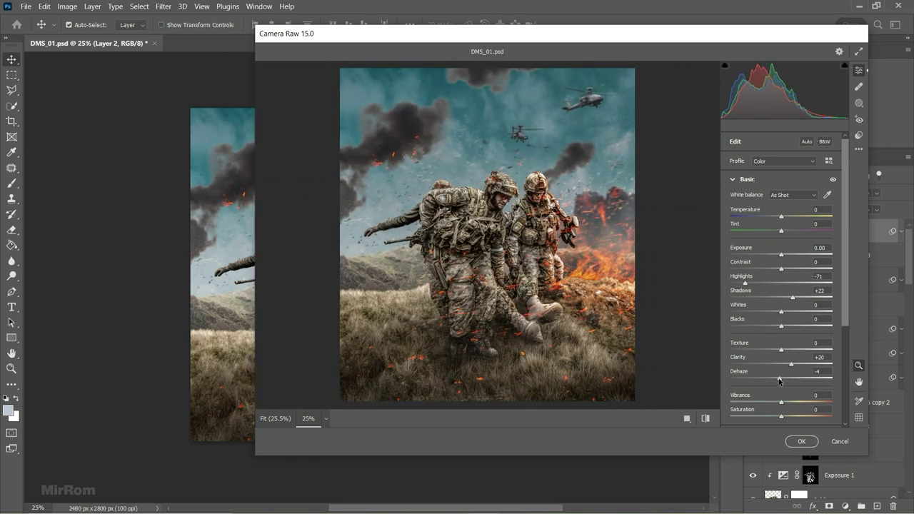
{"action": "left_click_drag", "start_coordinate": [778, 380], "coordinate": [776, 380]}
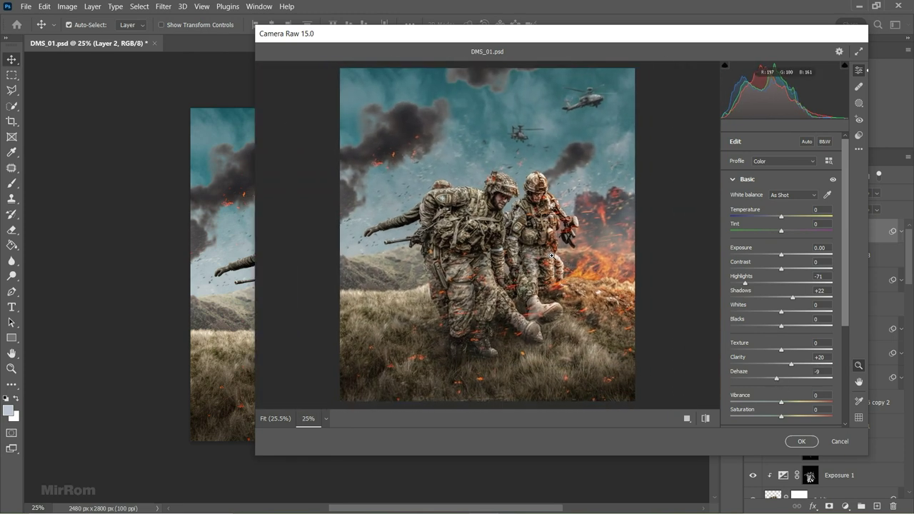
Inspect the enlarged preview, set Grain to 25 and apply the Camera Raw adjustments
{"action": "scroll", "coordinate": [523, 207], "scroll_direction": "up", "scroll_amount": 1}
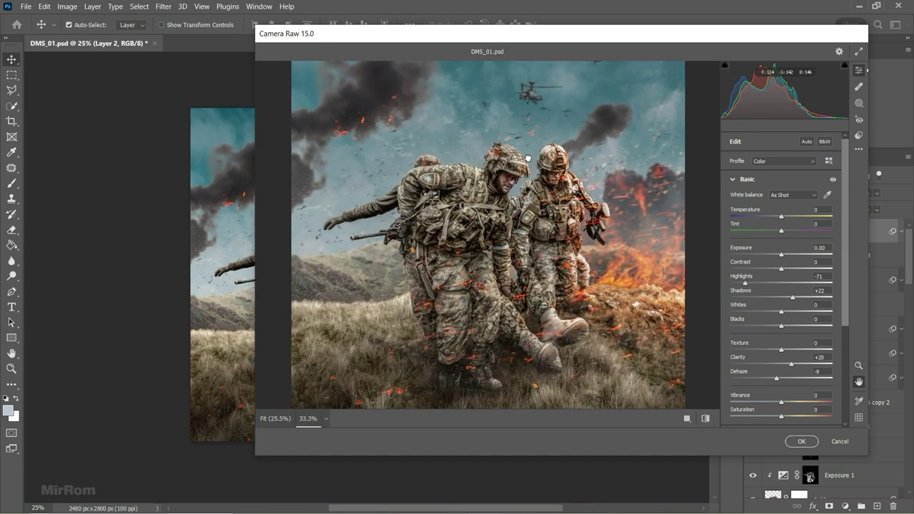
{"action": "left_click_drag", "start_coordinate": [523, 207], "coordinate": [521, 237]}
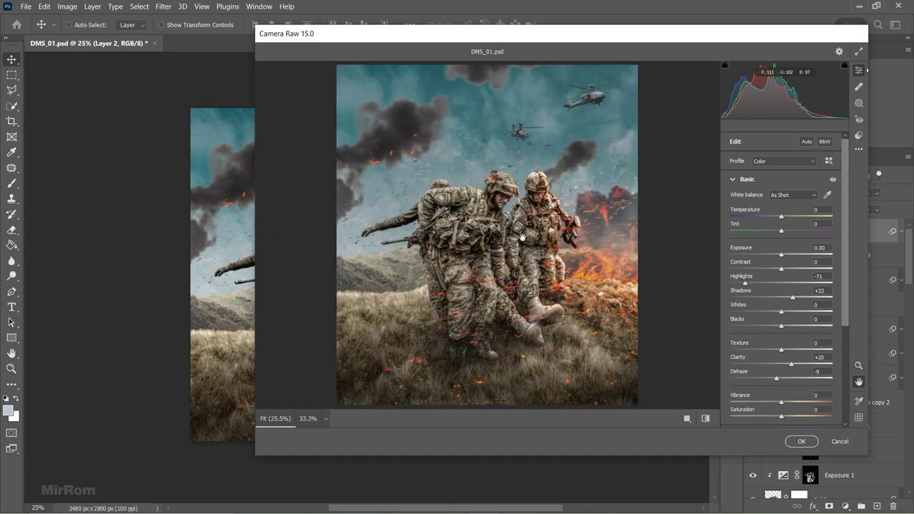
{"action": "left_click", "coordinate": [742, 179]}
{"action": "left_click", "coordinate": [749, 312]}
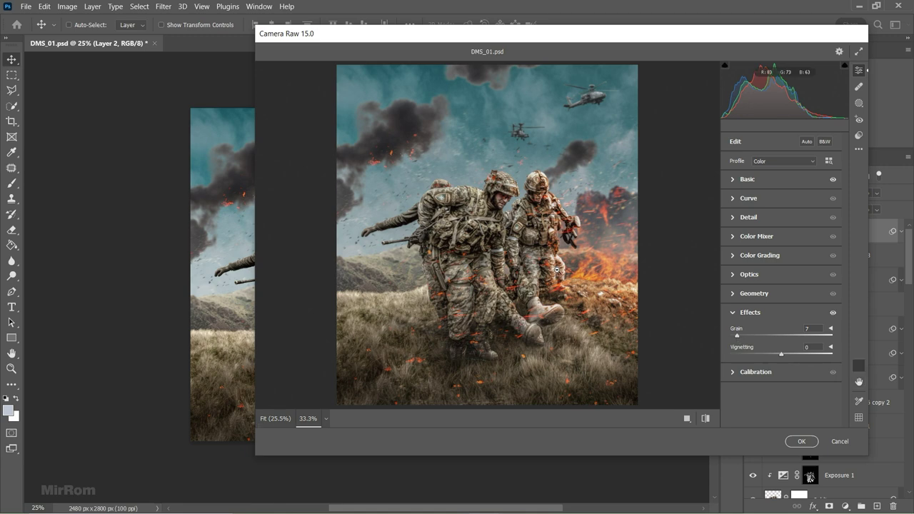
{"action": "key", "text": "ctrl+plus"}
{"action": "key", "text": "ctrl+plus"}
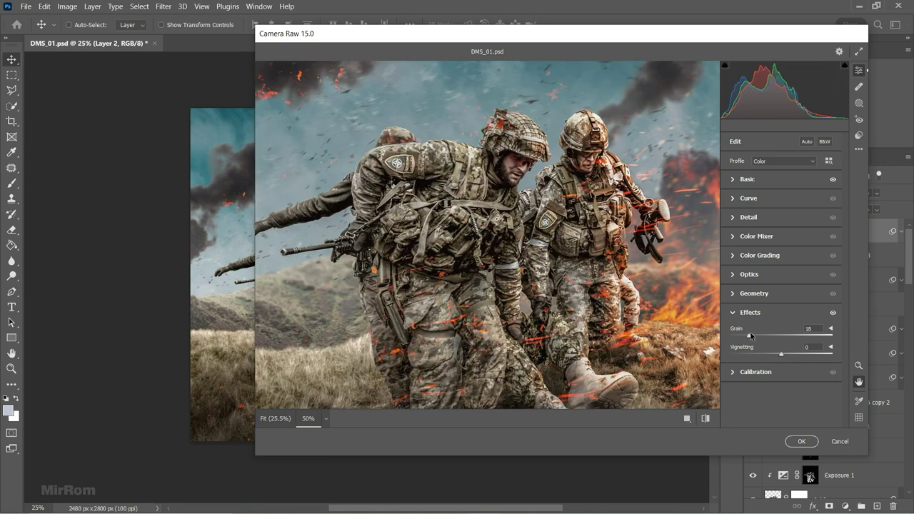
{"action": "left_click", "coordinate": [795, 440]}
Toggle Layer 2's visibility to compare before and after, then collapse its smart filters
{"action": "left_click", "coordinate": [753, 230]}
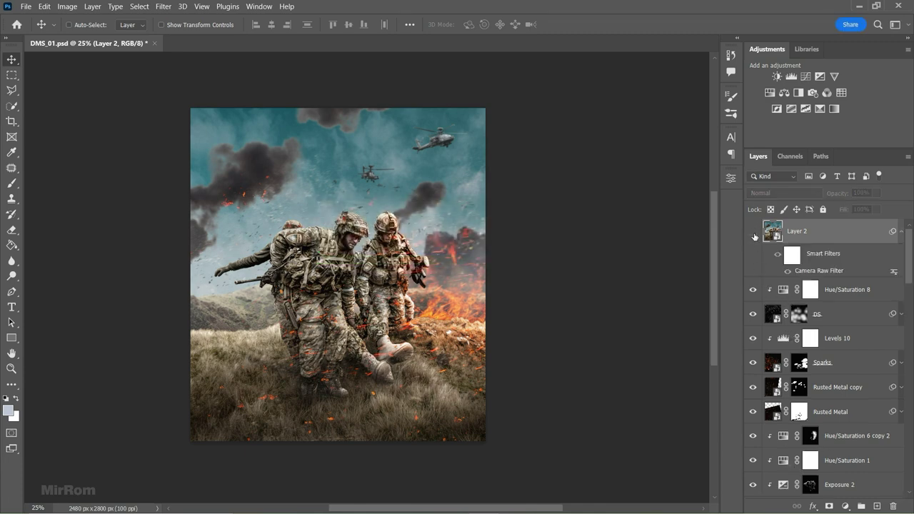
{"action": "left_click", "coordinate": [753, 231]}
{"action": "left_click", "coordinate": [754, 232]}
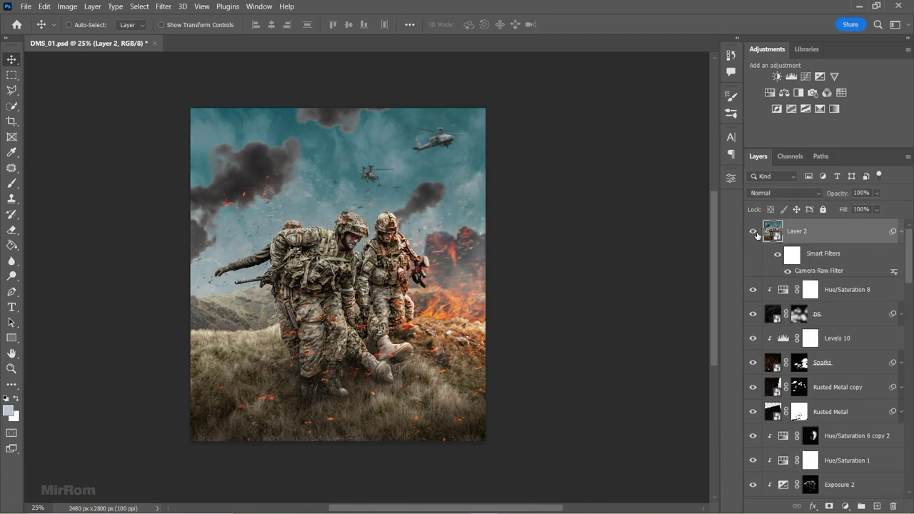
{"action": "left_click", "coordinate": [900, 231]}
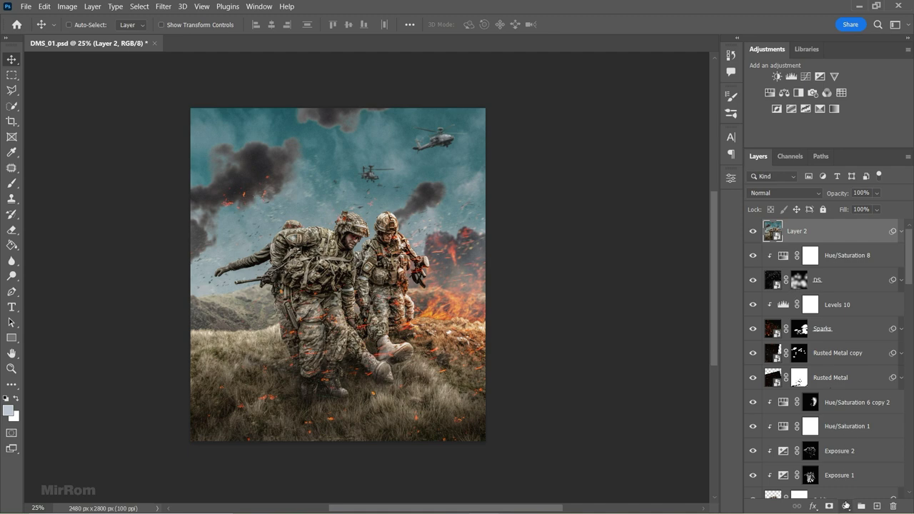
Add a Gradient Map layer with a muted purple-grey #645b6a dark stop
{"action": "left_click", "coordinate": [834, 109]}
{"action": "left_click", "coordinate": [658, 218]}
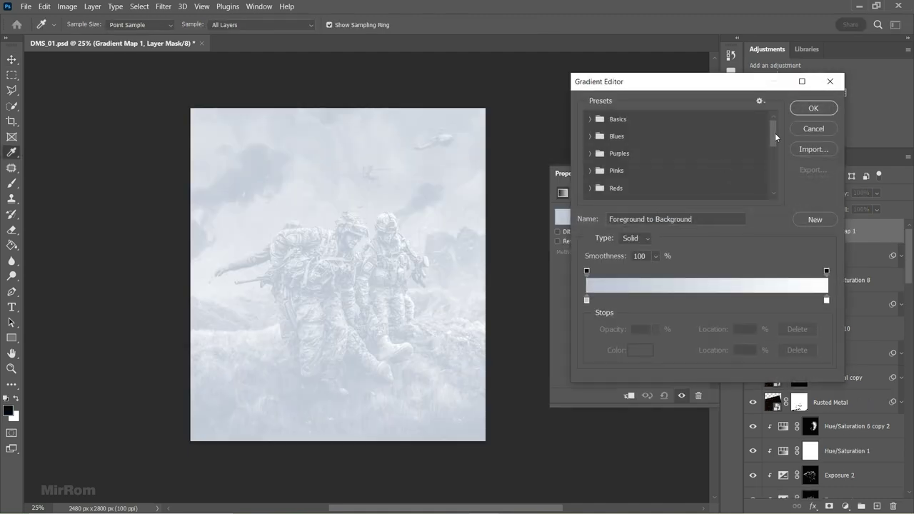
{"action": "left_click_drag", "start_coordinate": [774, 133], "coordinate": [774, 179]}
{"action": "left_click", "coordinate": [592, 191]}
{"action": "left_click", "coordinate": [587, 300]}
{"action": "left_click", "coordinate": [640, 351]}
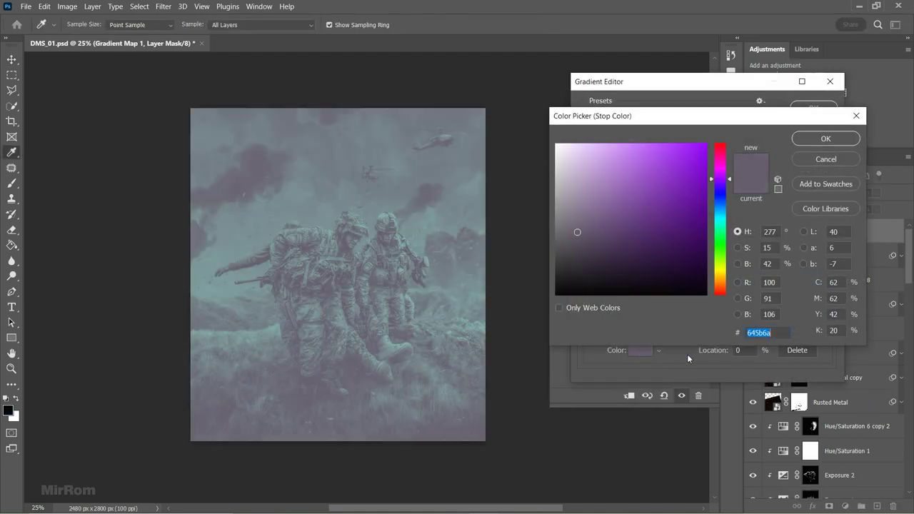
{"action": "left_click", "coordinate": [822, 157]}
Set the light stop to pale teal #83b5b1 and blend the gradient map as Soft Light
{"action": "left_click", "coordinate": [826, 299]}
{"action": "left_click", "coordinate": [639, 349]}
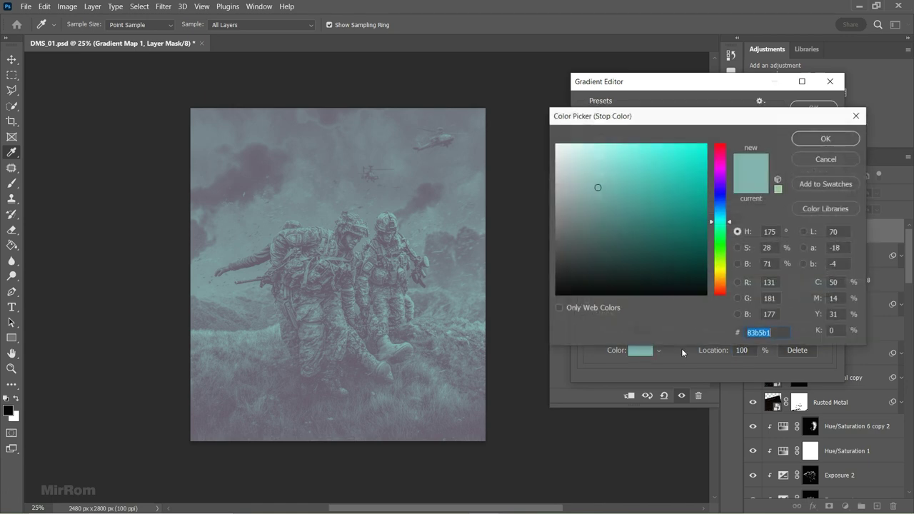
{"action": "left_click", "coordinate": [795, 137]}
{"action": "left_click", "coordinate": [813, 108]}
{"action": "left_click", "coordinate": [785, 192]}
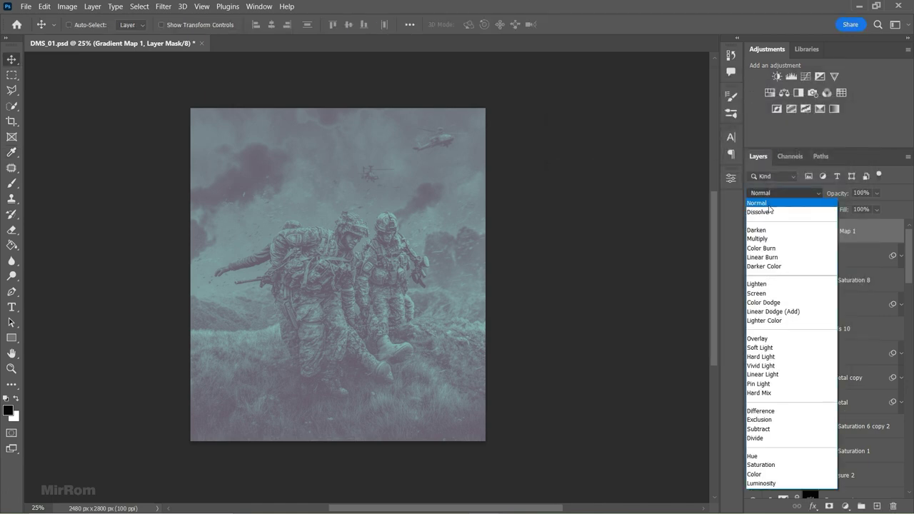
{"action": "left_click", "coordinate": [779, 346]}
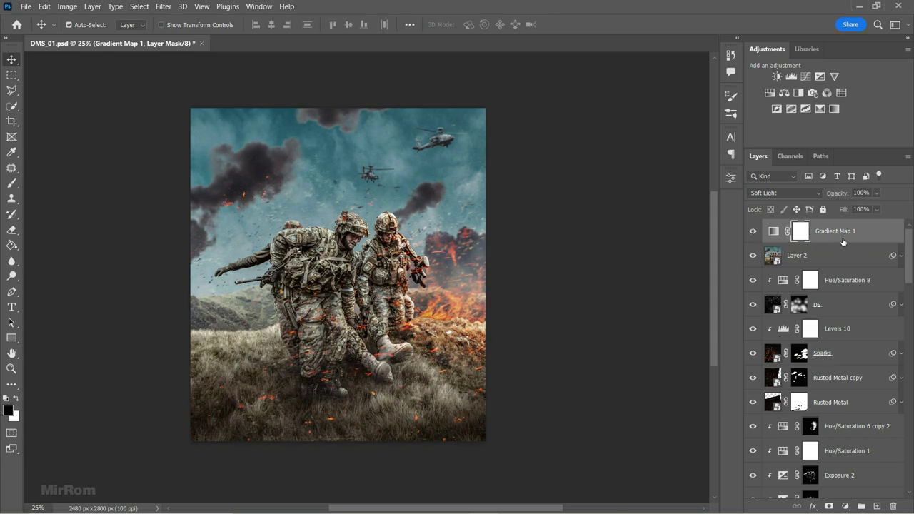
Duplicate the gradient map and set the copy to Luminosity at 33% opacity
{"action": "key", "text": "ctrl+j"}
{"action": "left_click", "coordinate": [803, 193]}
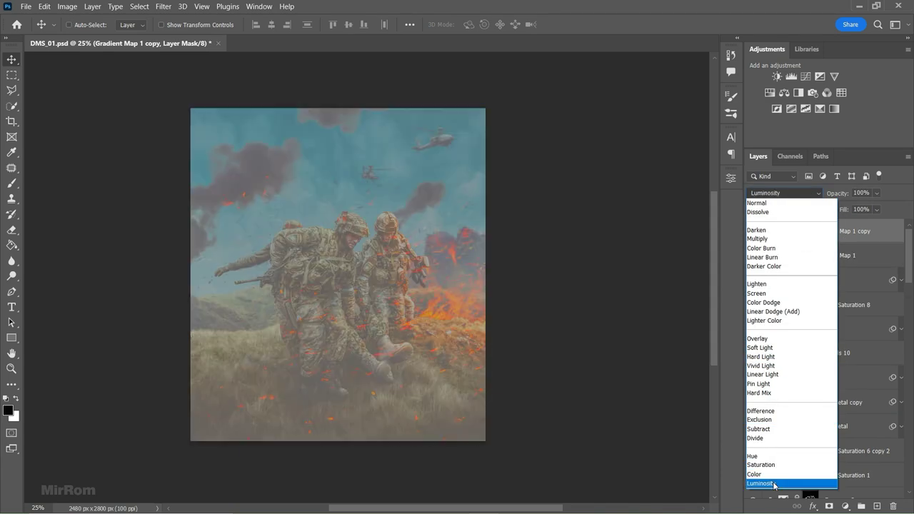
{"action": "left_click", "coordinate": [764, 483]}
{"action": "left_click_drag", "start_coordinate": [878, 196], "coordinate": [856, 208]}
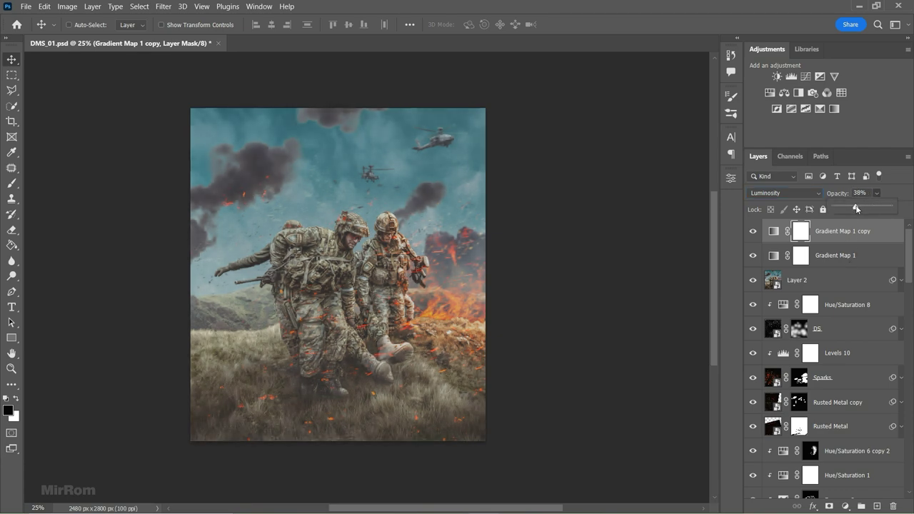
{"action": "left_click", "coordinate": [753, 232]}
{"action": "left_click", "coordinate": [753, 231]}
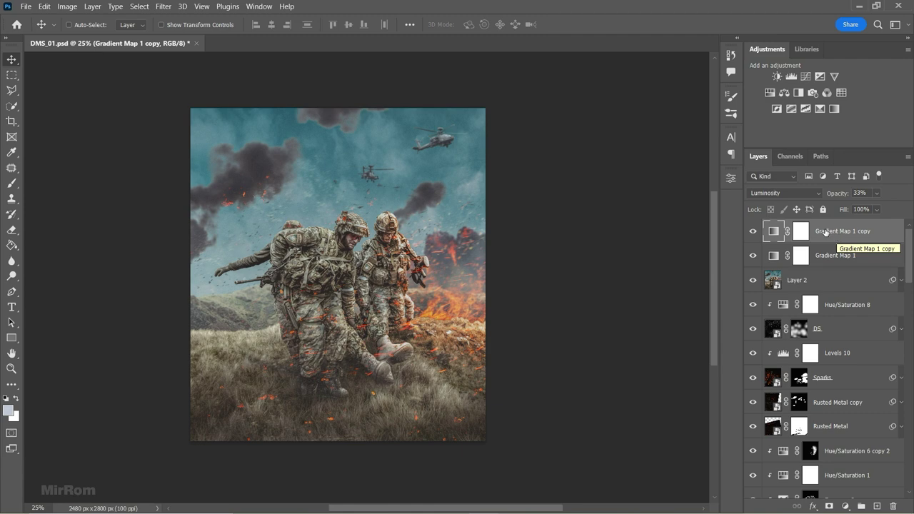
Add a Crisp_Winter.look Color Lookup layer in Color blend mode at about 75% opacity
{"action": "left_click", "coordinate": [841, 93]}
{"action": "left_click", "coordinate": [664, 213]}
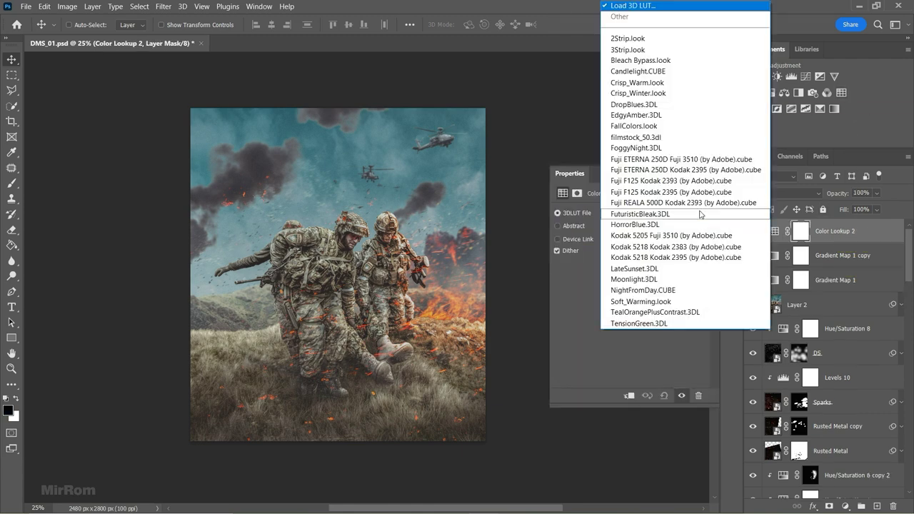
{"action": "left_click", "coordinate": [656, 93]}
{"action": "left_click", "coordinate": [700, 175]}
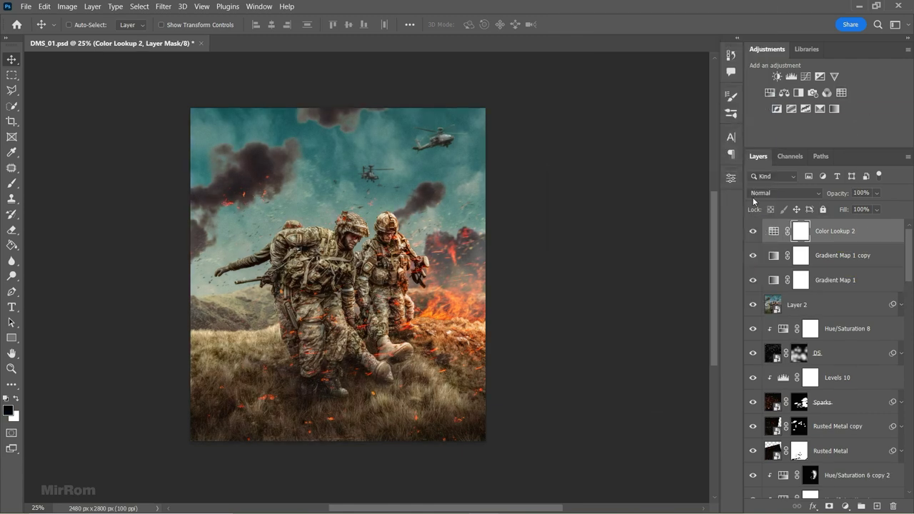
{"action": "left_click", "coordinate": [818, 196]}
{"action": "left_click", "coordinate": [785, 475]}
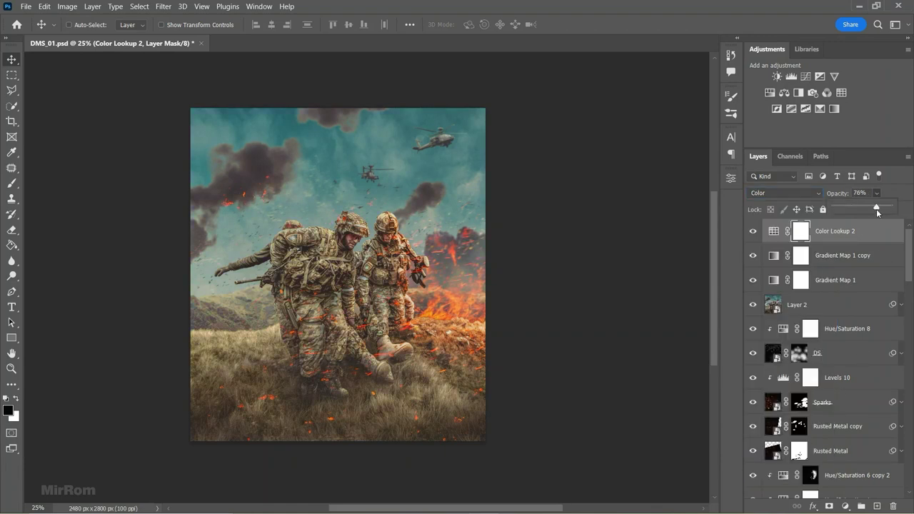
{"action": "left_click_drag", "start_coordinate": [875, 208], "coordinate": [875, 210]}
Add a Selective Color layer lowering Yellow in the Yellows and Cyans ranges
{"action": "left_click", "coordinate": [820, 108]}
{"action": "left_click", "coordinate": [629, 225]}
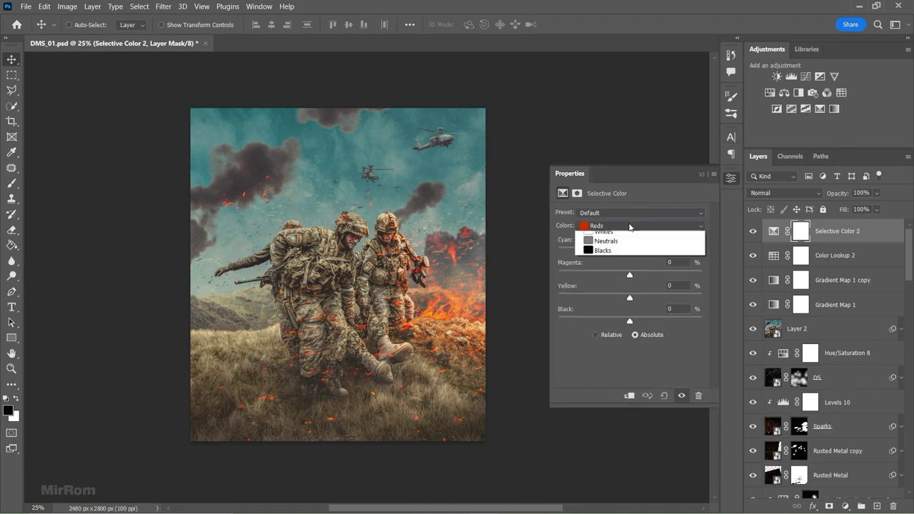
{"action": "left_click", "coordinate": [619, 245]}
{"action": "left_click_drag", "start_coordinate": [628, 297], "coordinate": [619, 303]}
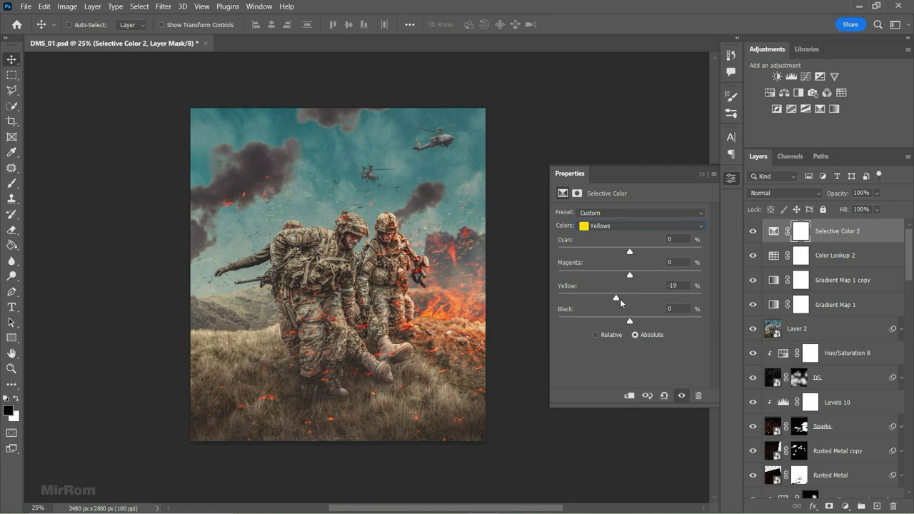
{"action": "left_click", "coordinate": [643, 226]}
{"action": "left_click", "coordinate": [641, 254]}
{"action": "left_click_drag", "start_coordinate": [628, 298], "coordinate": [625, 300]}
{"action": "left_click", "coordinate": [701, 174]}
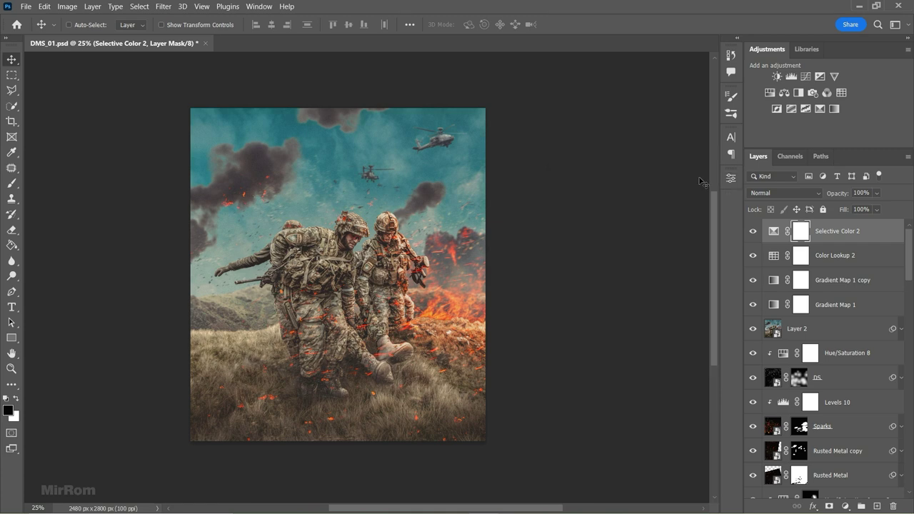
Add a Levels layer with black point 12 and midtone gamma 0.9
{"action": "left_click", "coordinate": [790, 76]}
{"action": "left_click_drag", "start_coordinate": [578, 302], "coordinate": [581, 300]}
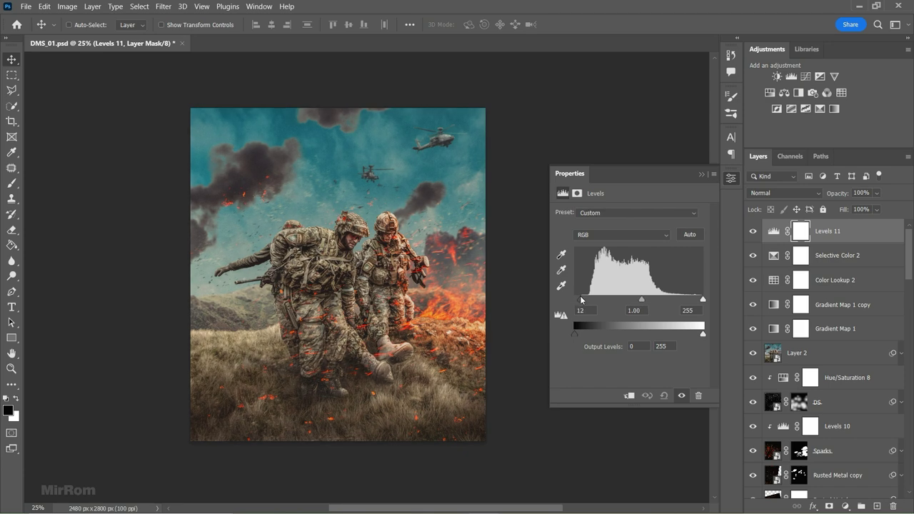
{"action": "left_click_drag", "start_coordinate": [641, 299], "coordinate": [643, 301]}
{"action": "left_click_drag", "start_coordinate": [643, 299], "coordinate": [645, 300]}
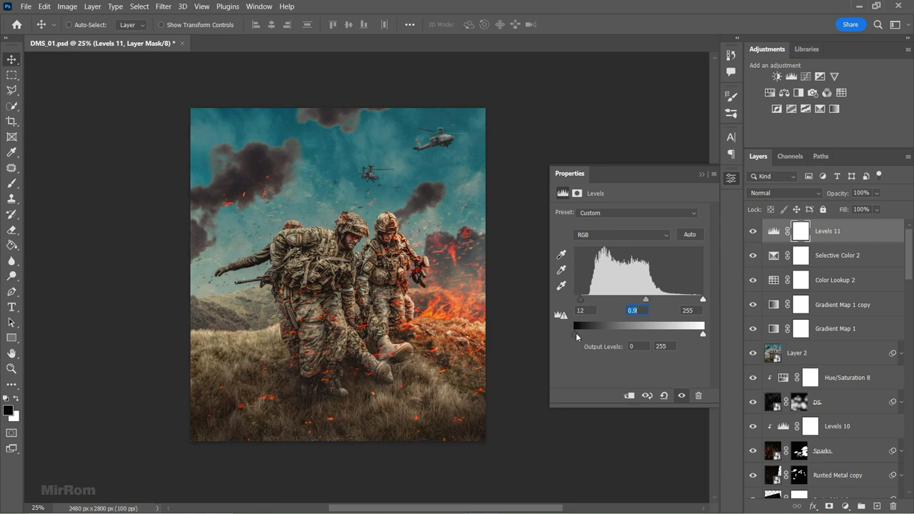